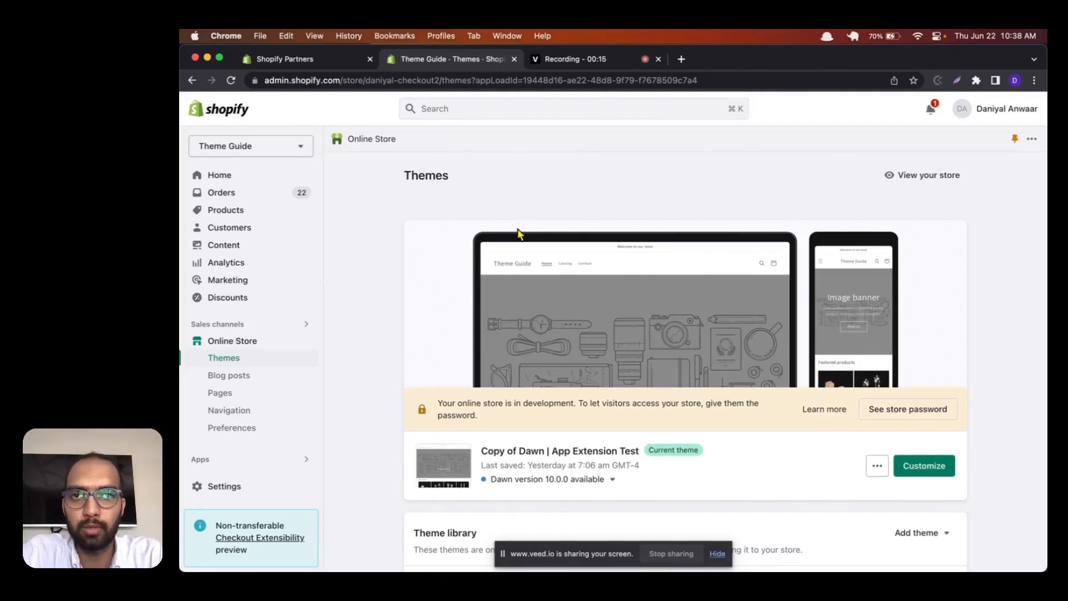
Step: Review the current theme and the theme library on the store's Themes page
scroll(517, 234, "down", 2)
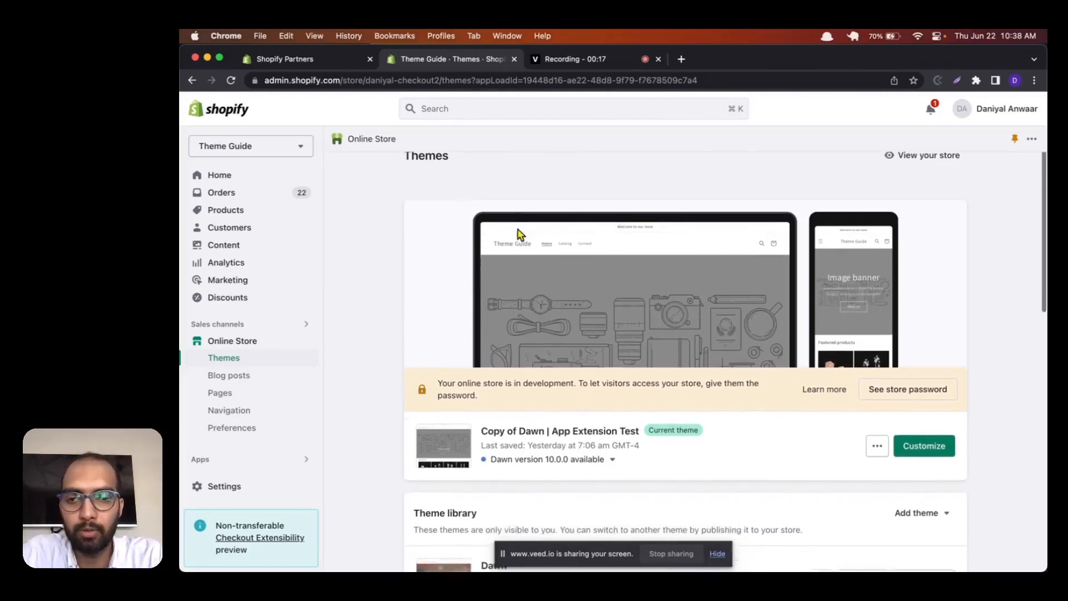
scroll(518, 234, "up", 2)
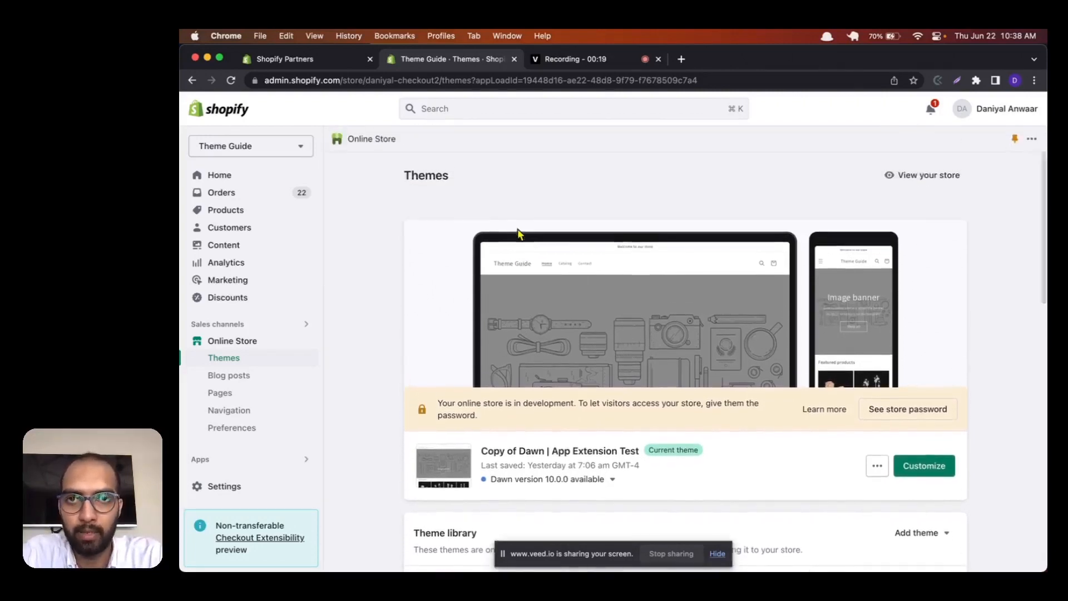
scroll(518, 234, "down", 3)
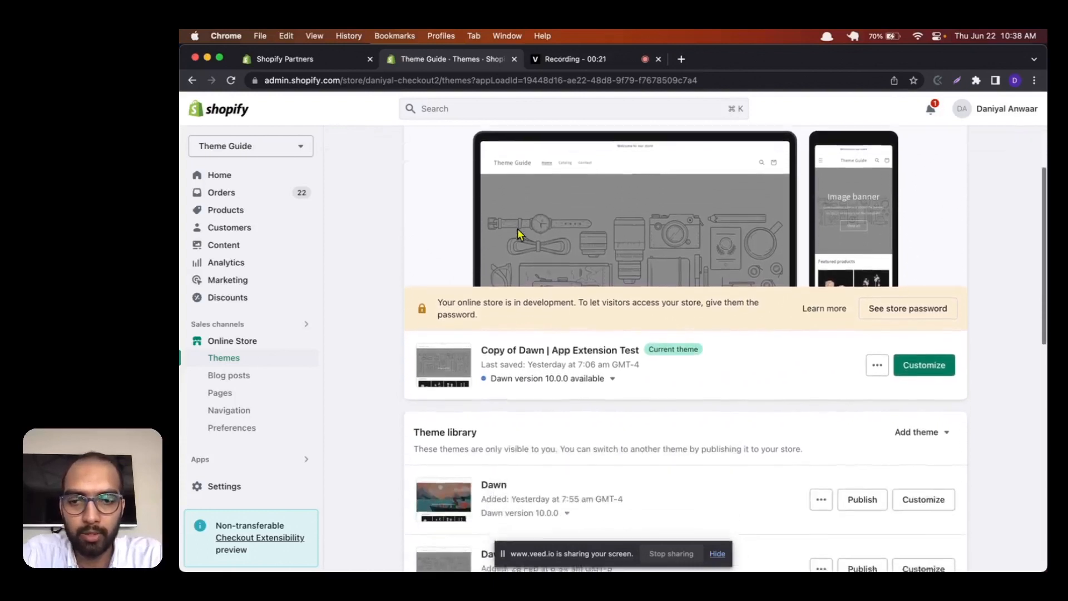
scroll(519, 233, "down", 1)
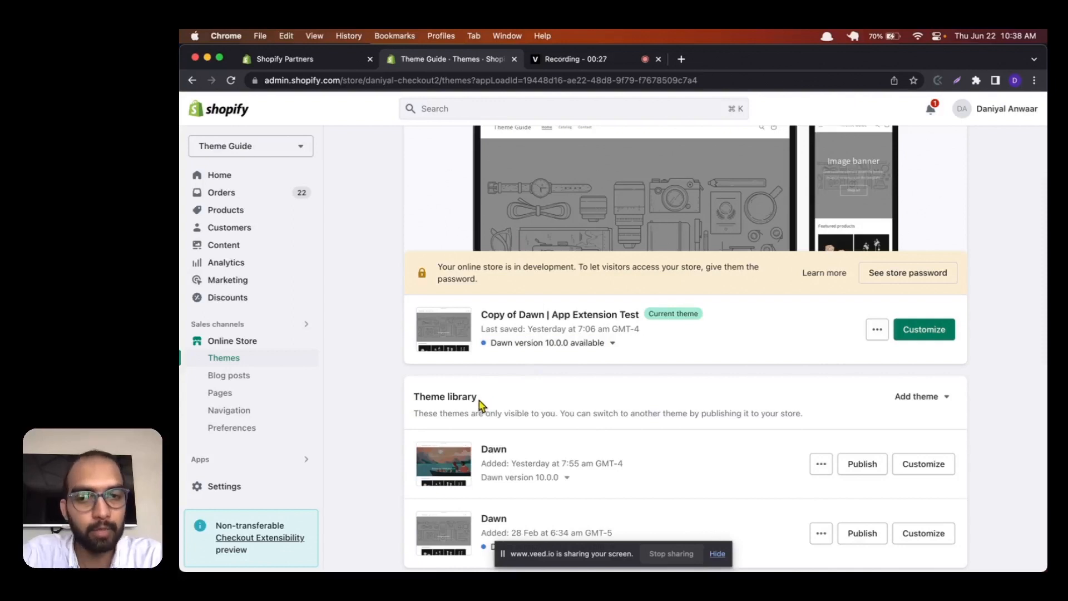
scroll(482, 405, "down", 4)
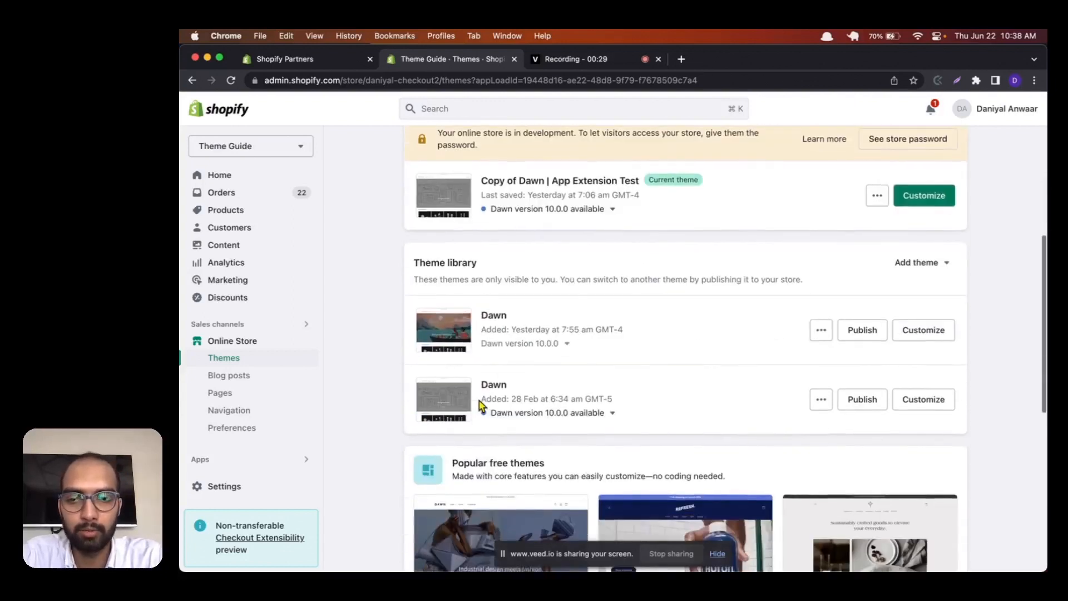
scroll(482, 405, "down", 4)
scroll(481, 405, "up", 10)
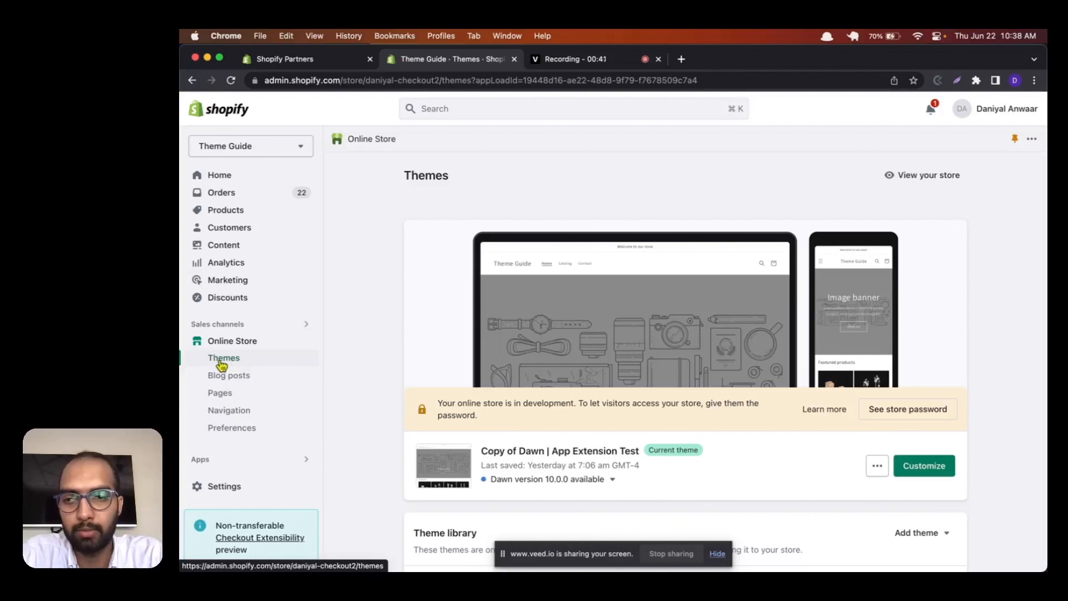
Step: Open the Theme Store listing of the Dawn theme from the popular free themes
scroll(431, 417, "down", 5)
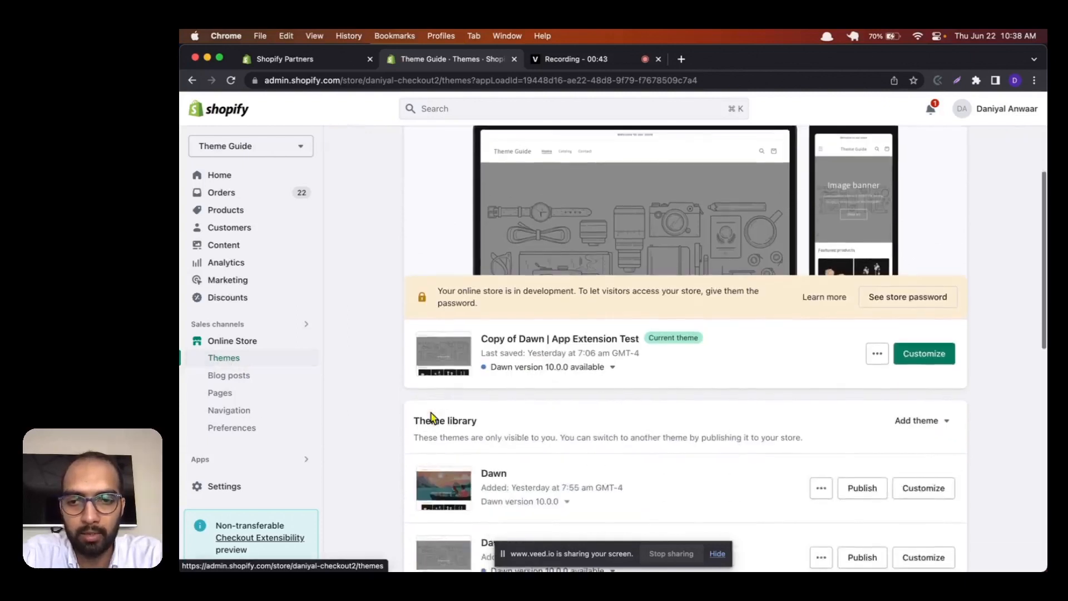
scroll(443, 398, "down", 8)
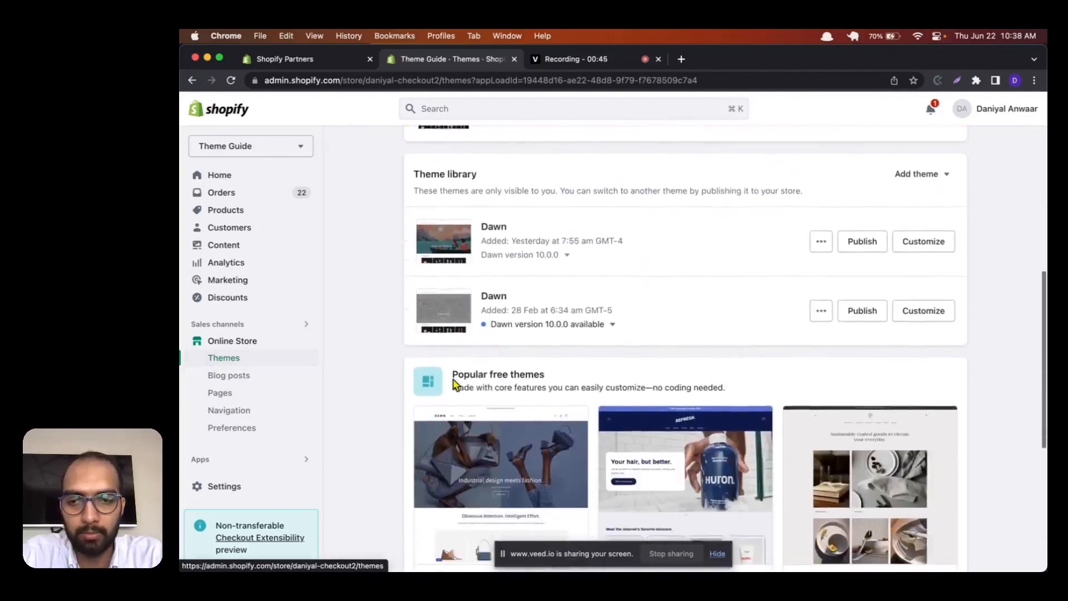
scroll(455, 384, "down", 1)
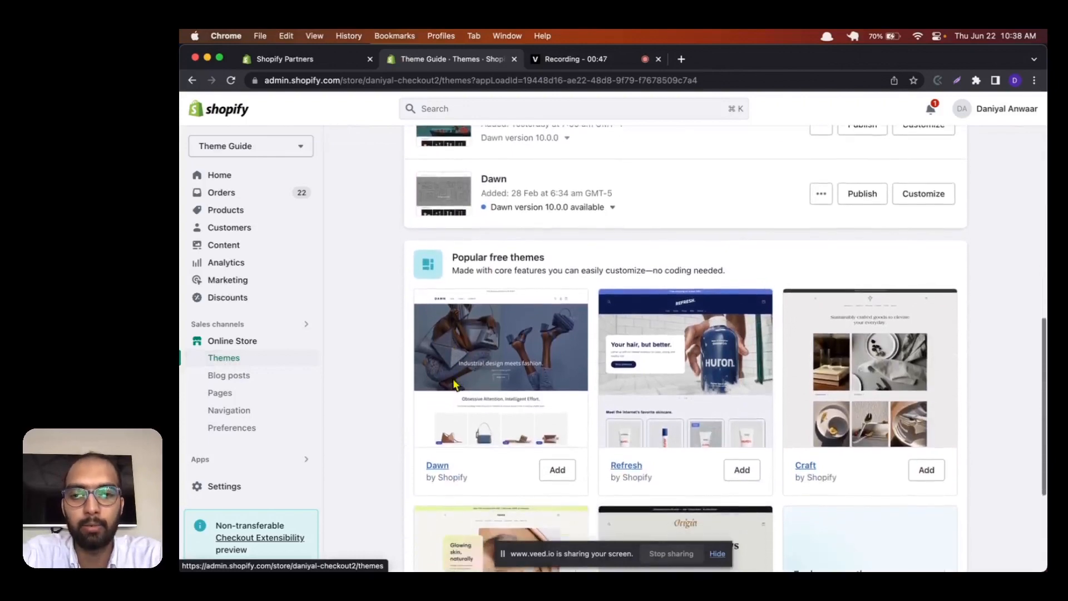
scroll(454, 384, "down", 3)
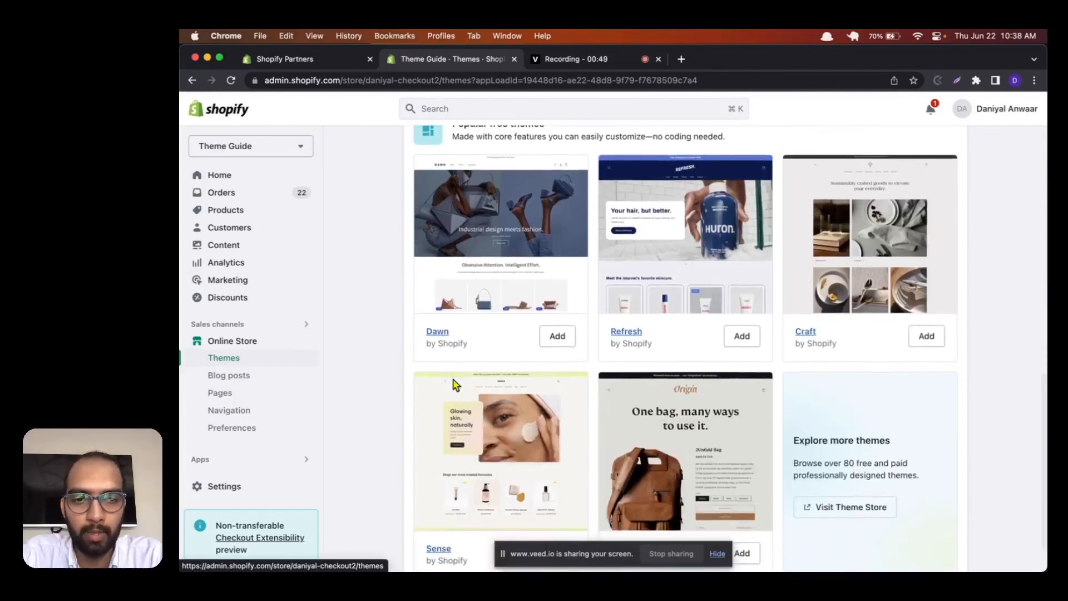
scroll(454, 383, "down", 1)
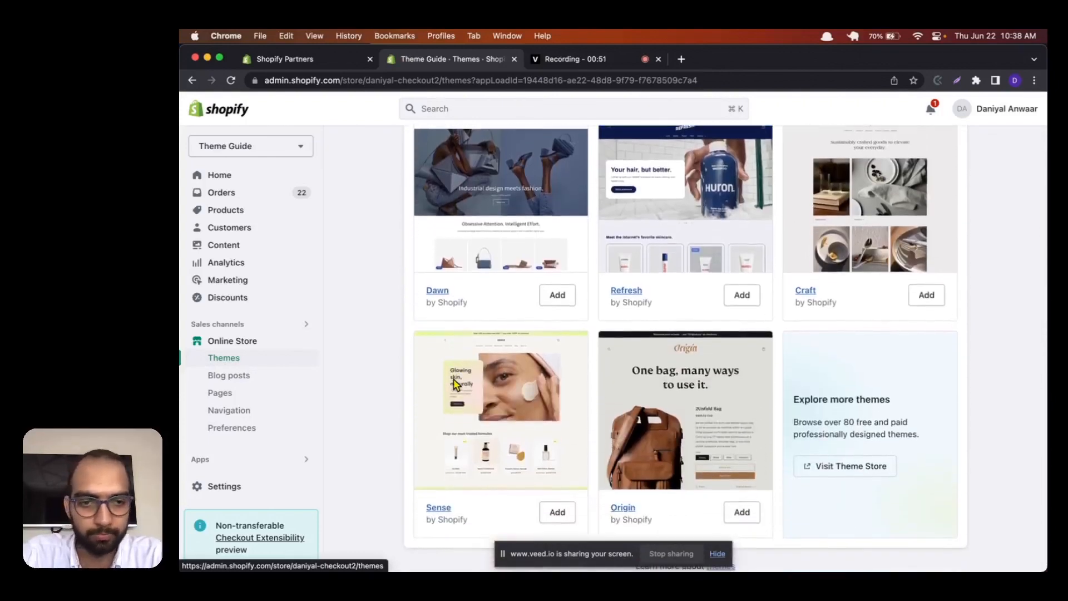
scroll(614, 390, "up", 1)
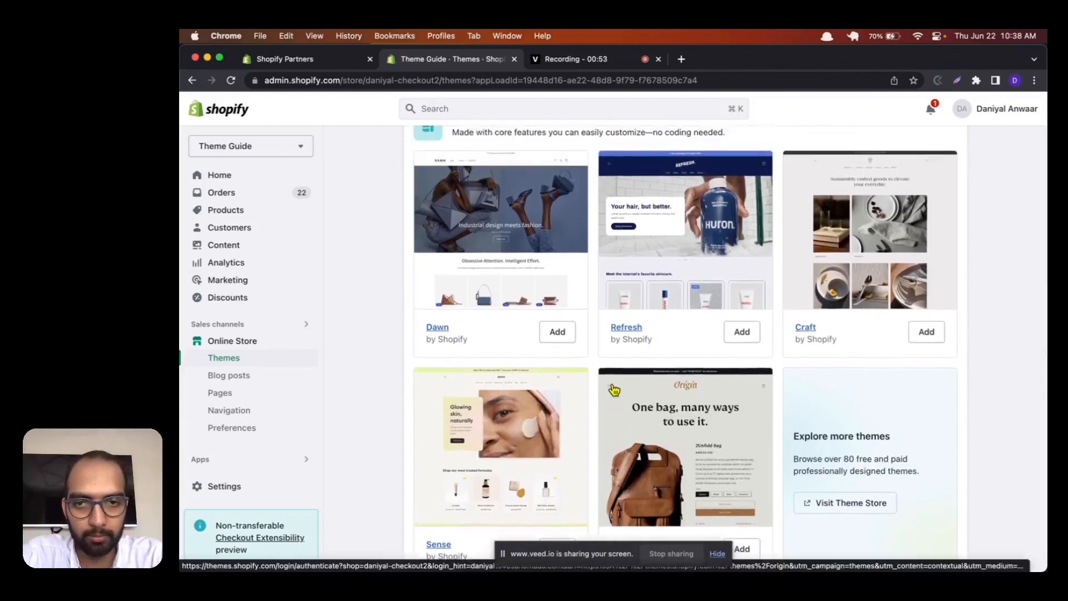
left_click(443, 332, "super")
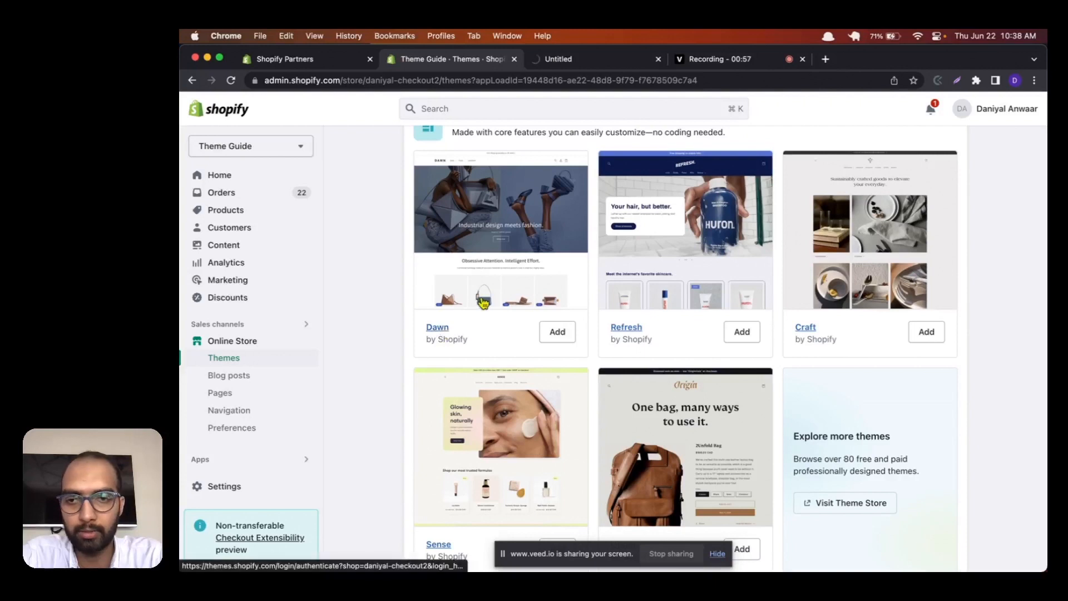
left_click(574, 64)
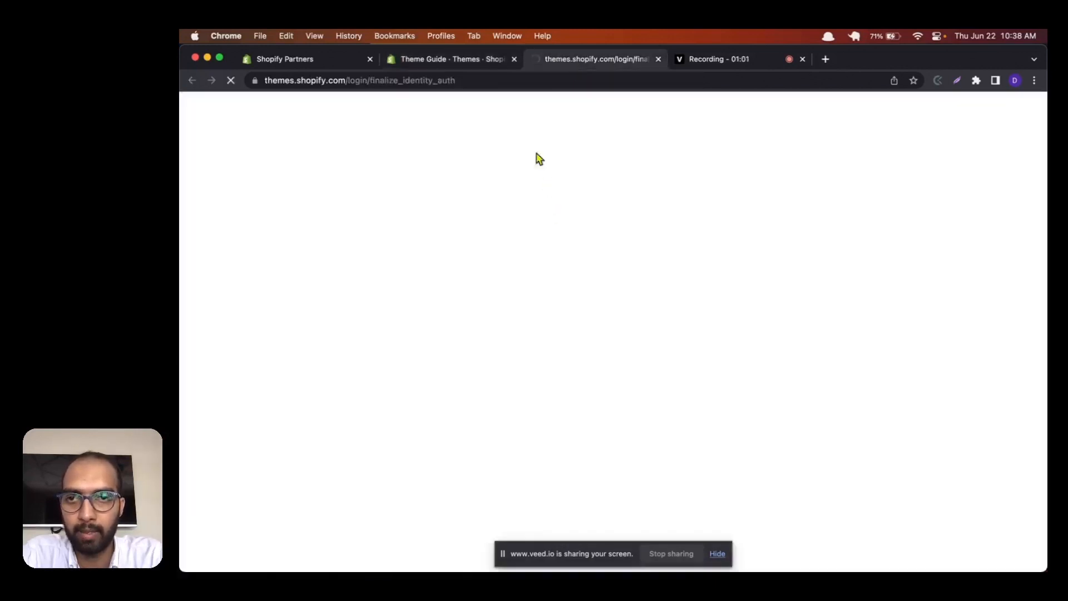
Step: Return to the store's Themes page, visit the Theme Store from there and look through its catalogue of all themes
left_click(486, 60)
scroll(617, 338, "down", 2)
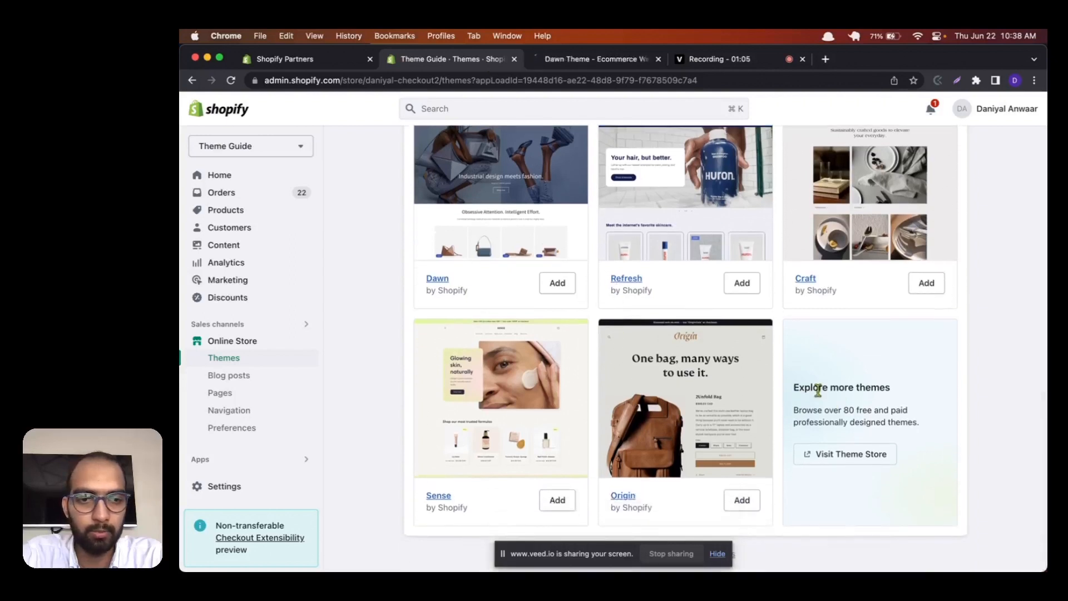
left_click(858, 465)
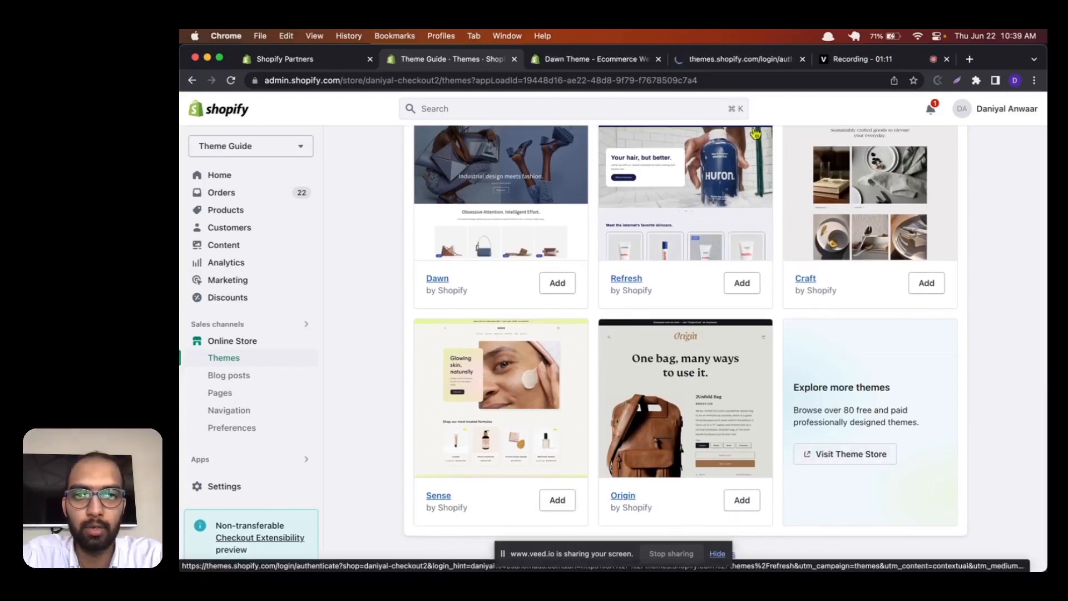
left_click(739, 59)
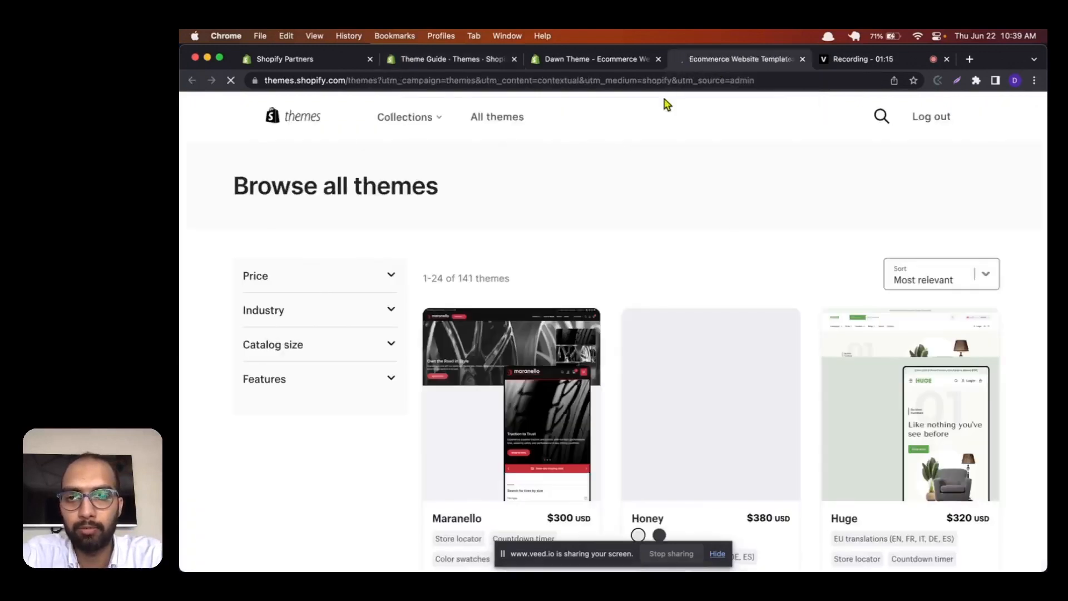
scroll(575, 396, "down", 3)
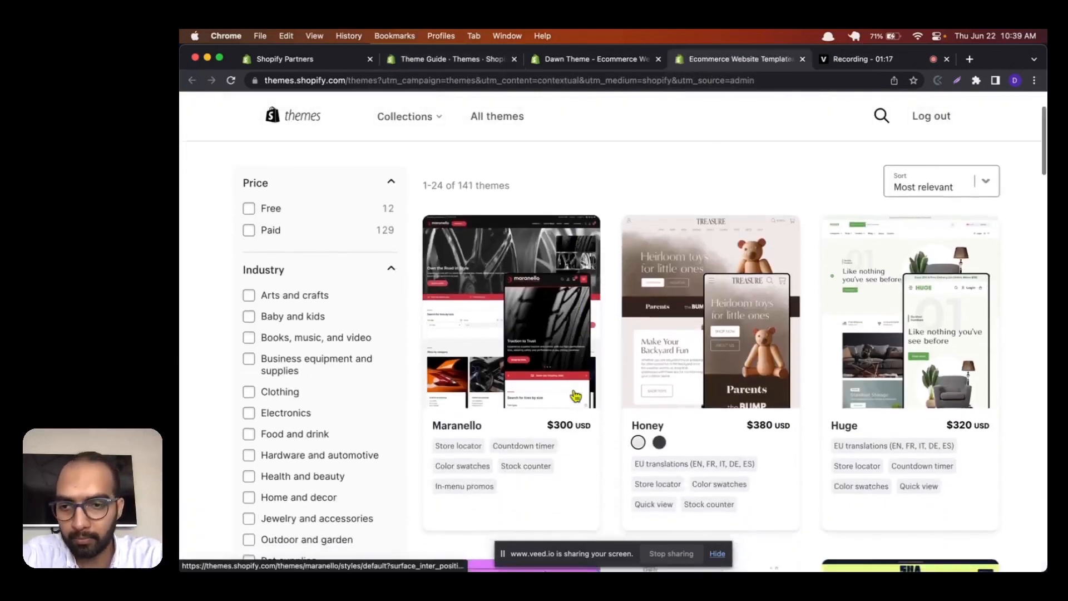
scroll(575, 396, "down", 3)
scroll(579, 351, "up", 5)
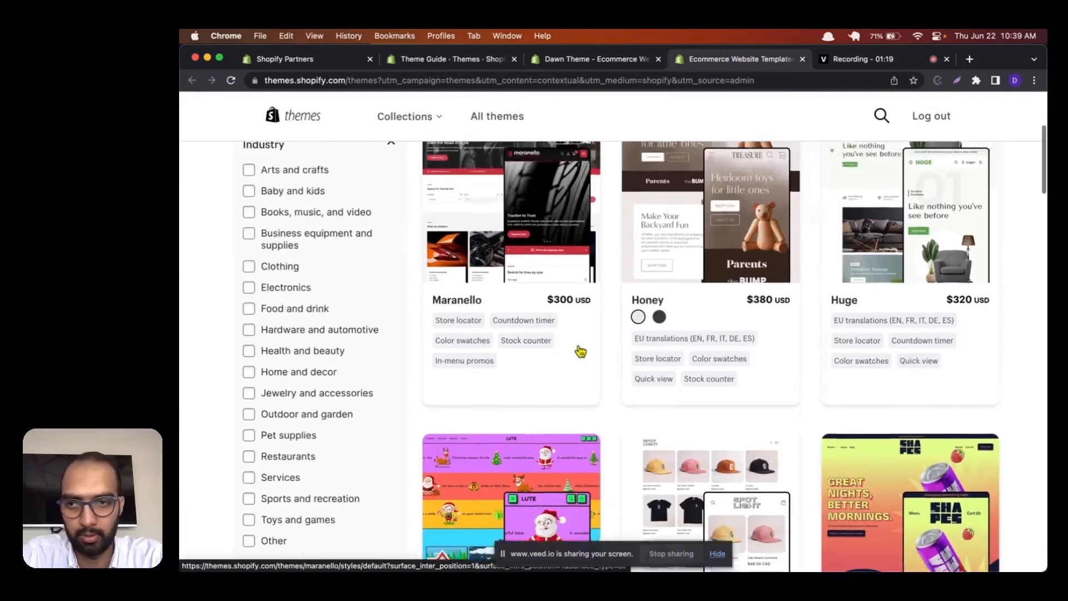
Step: Go back to the Dawn theme listing and examine its highlights, features and related themes
left_click(589, 61)
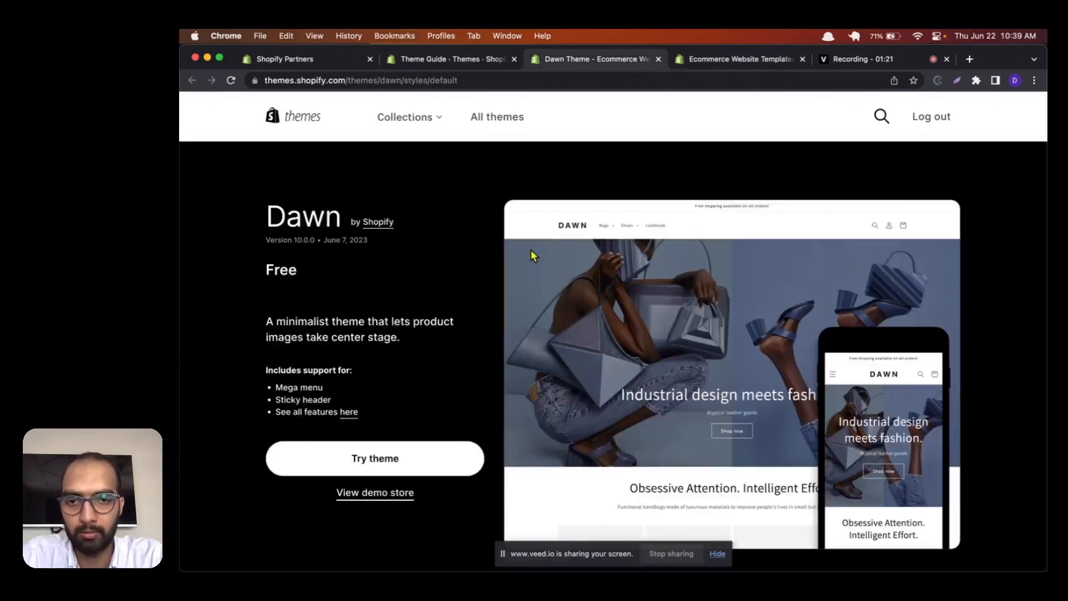
scroll(531, 251, "down", 10)
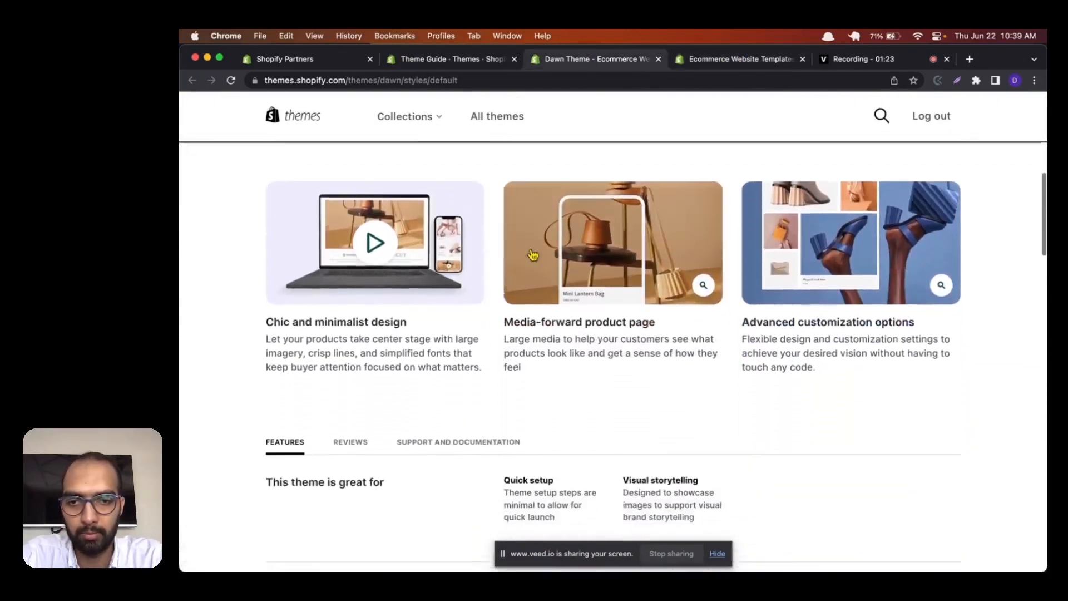
scroll(532, 255, "down", 15)
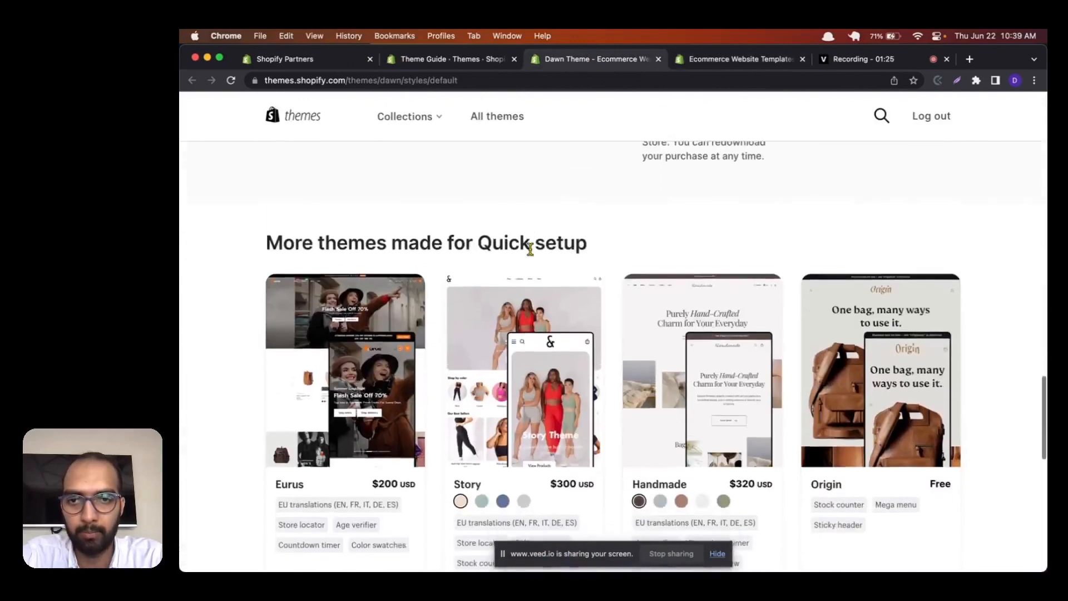
scroll(531, 249, "down", 3)
scroll(531, 249, "up", 20)
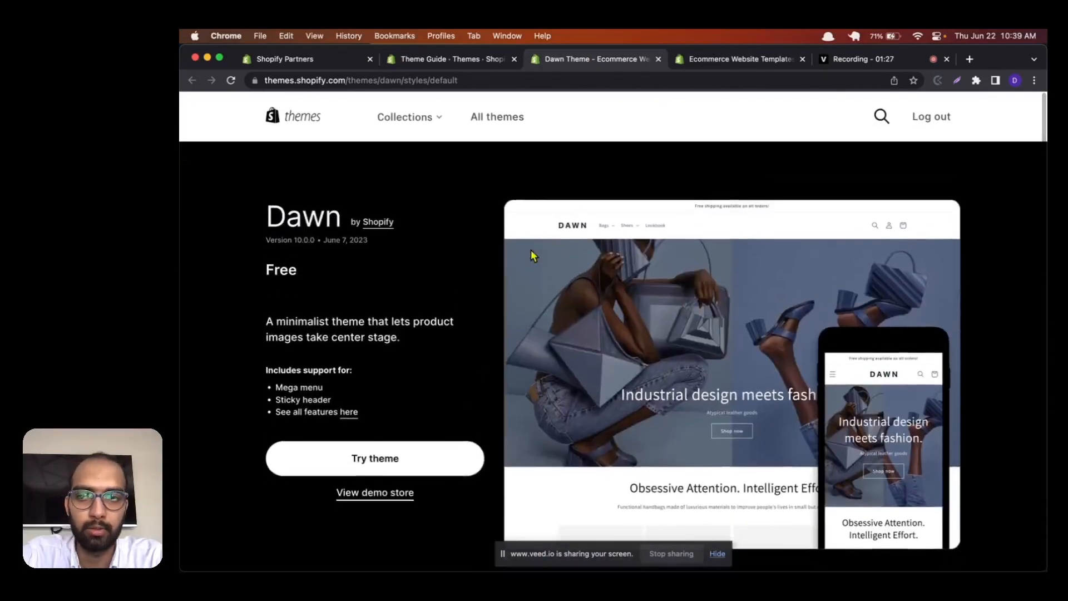
scroll(368, 342, "down", 12)
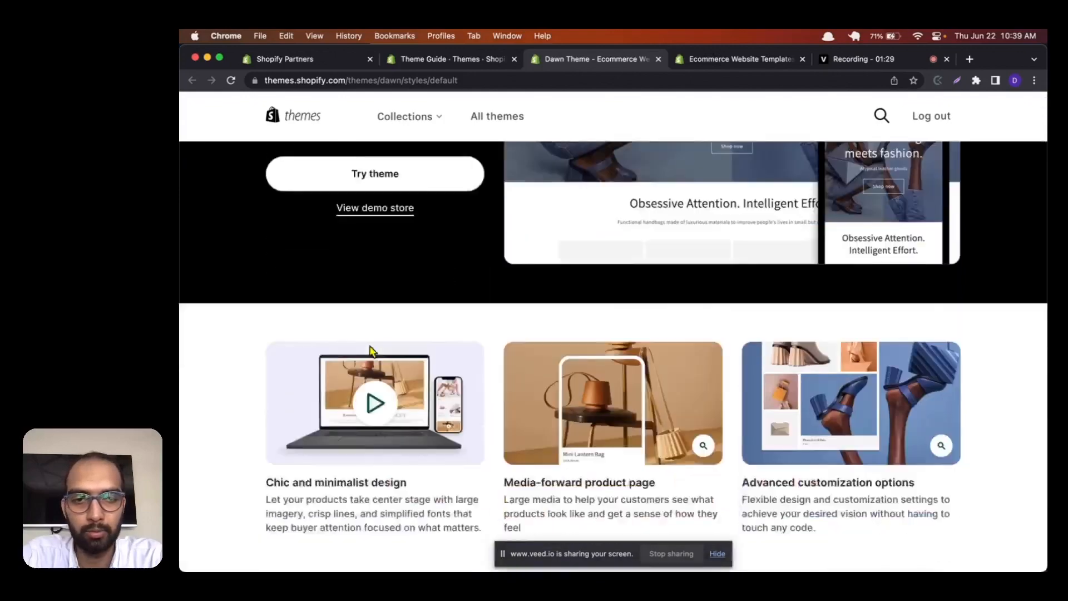
scroll(473, 267, "up", 12)
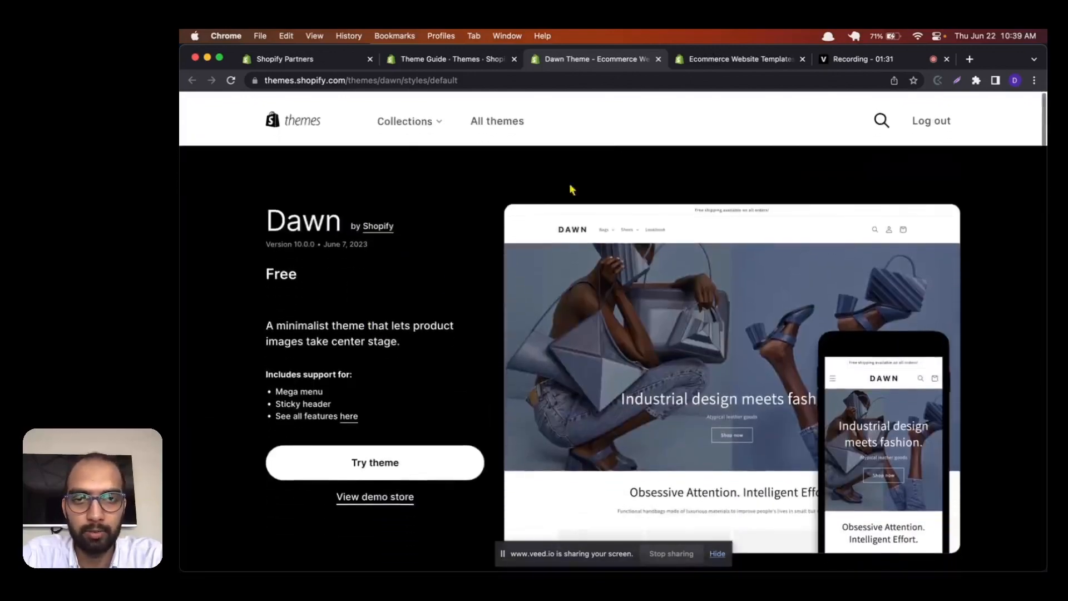
Step: Return to the catalogue of all themes and collapse the Industry filter group
left_click(711, 60)
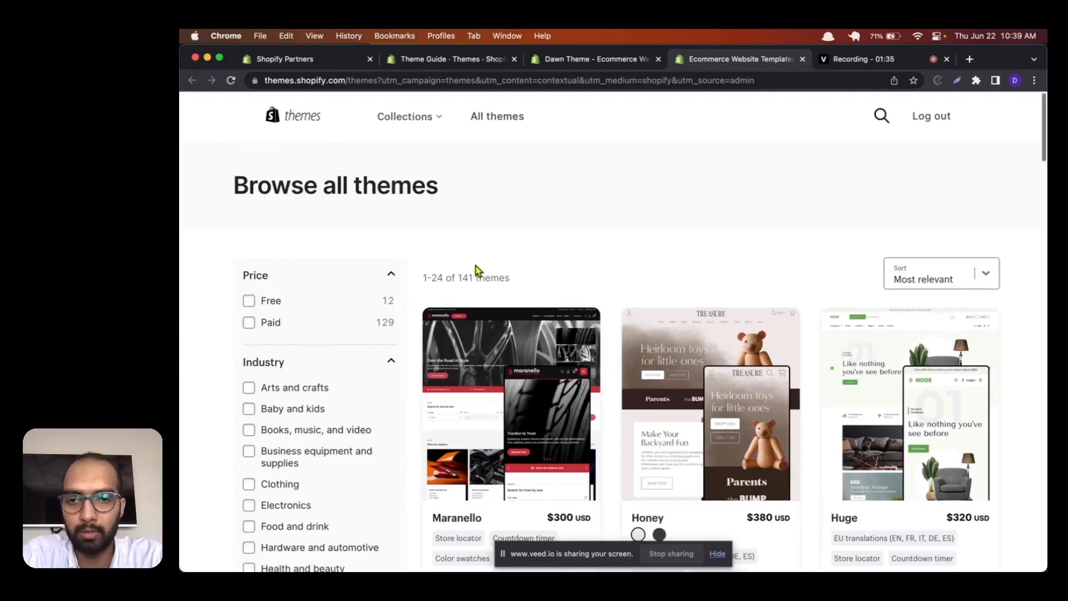
scroll(477, 267, "down", 3)
scroll(477, 271, "up", 3)
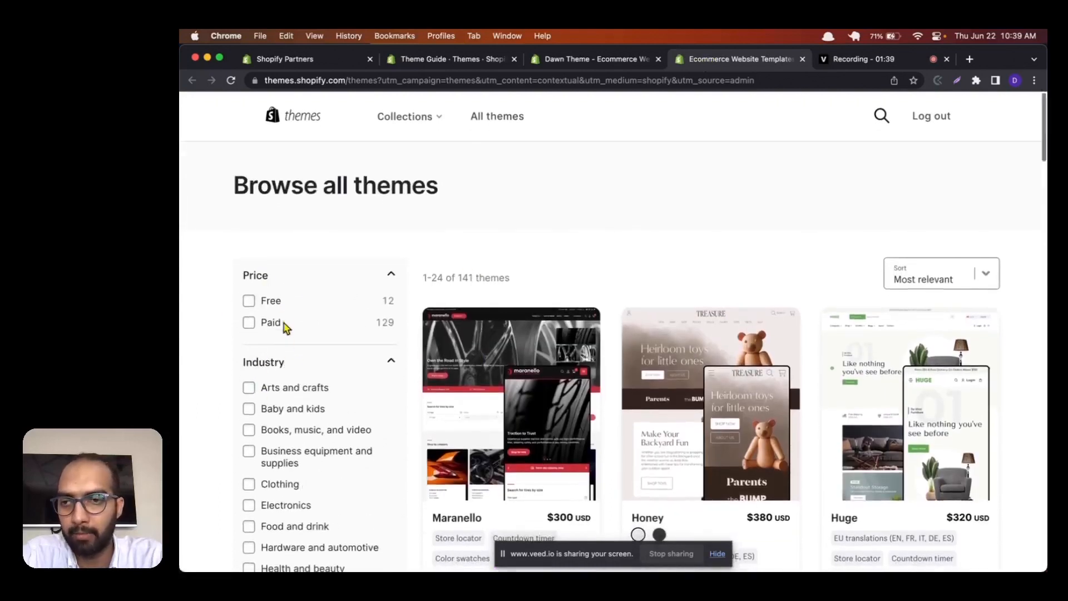
scroll(326, 293, "down", 1)
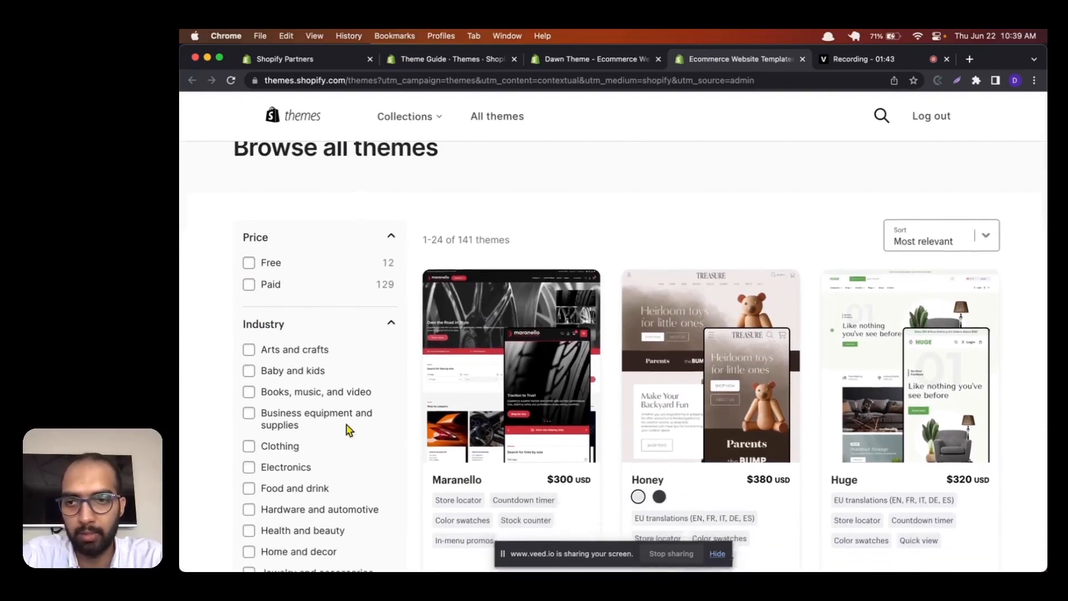
left_click(391, 327)
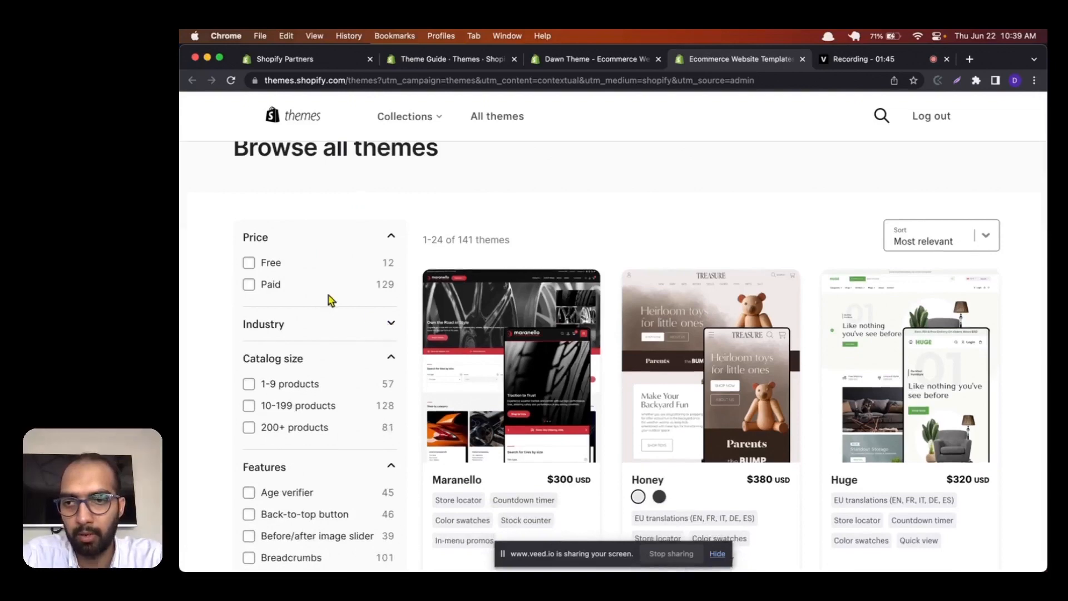
Step: Filter the theme catalogue by the Mega menu feature
scroll(324, 379, "down", 1)
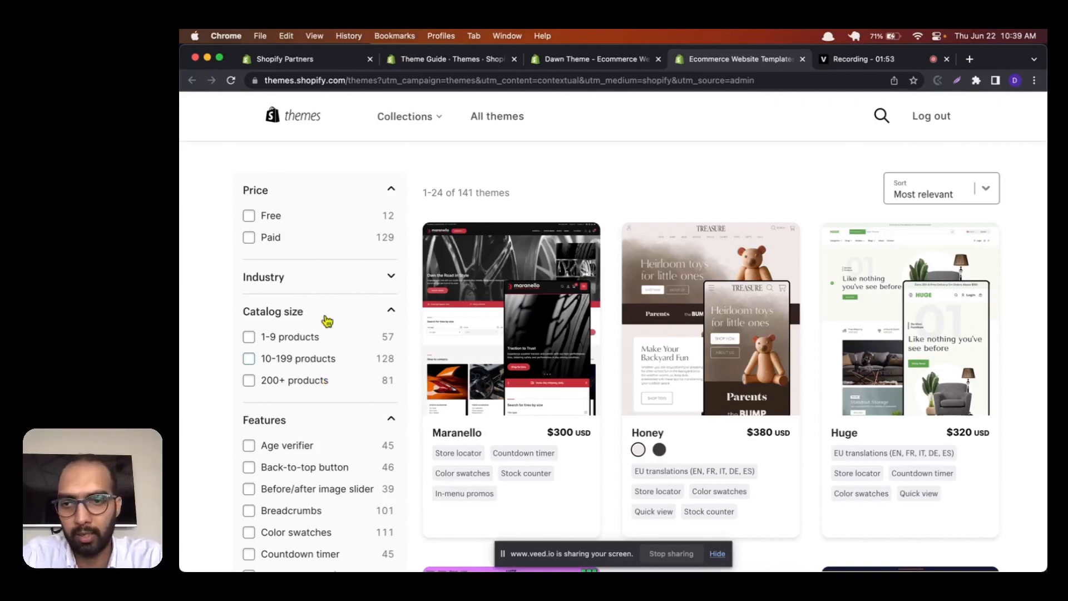
scroll(327, 320, "down", 2)
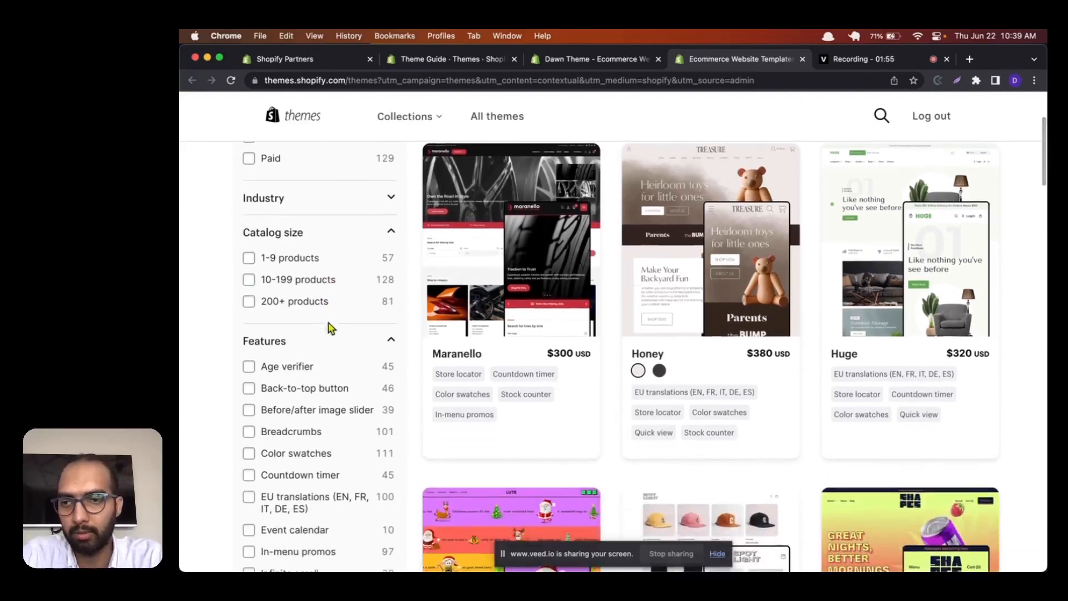
scroll(334, 336, "down", 2)
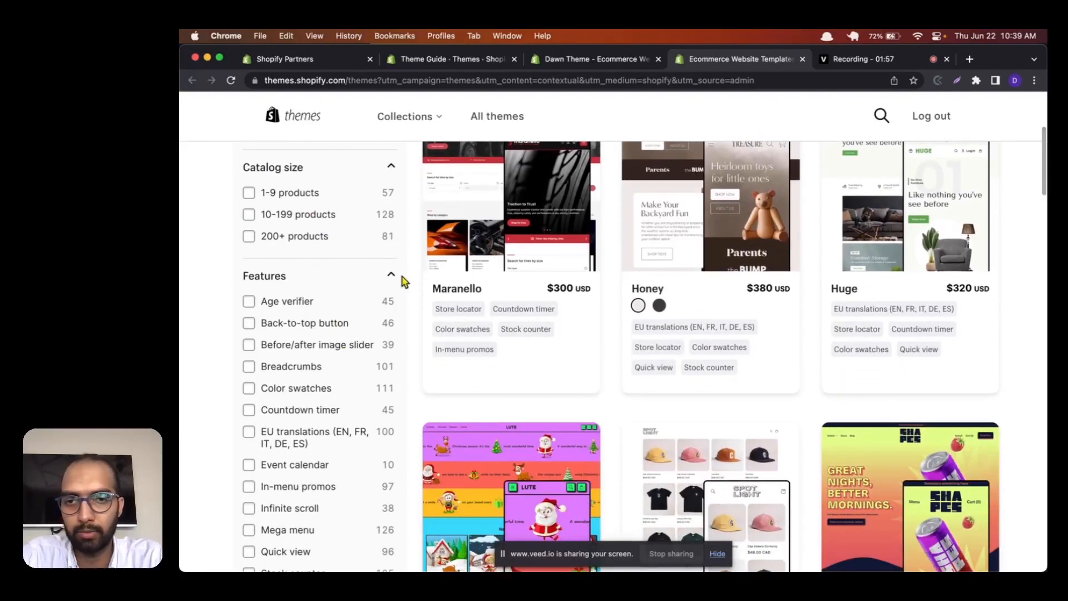
scroll(484, 470, "down", 1)
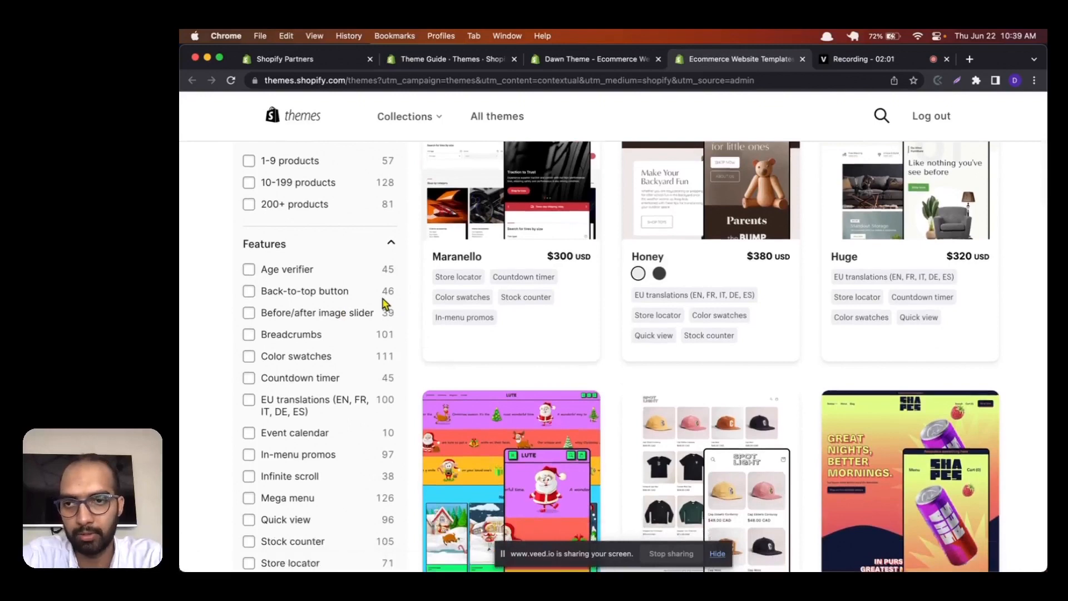
scroll(382, 295, "down", 3)
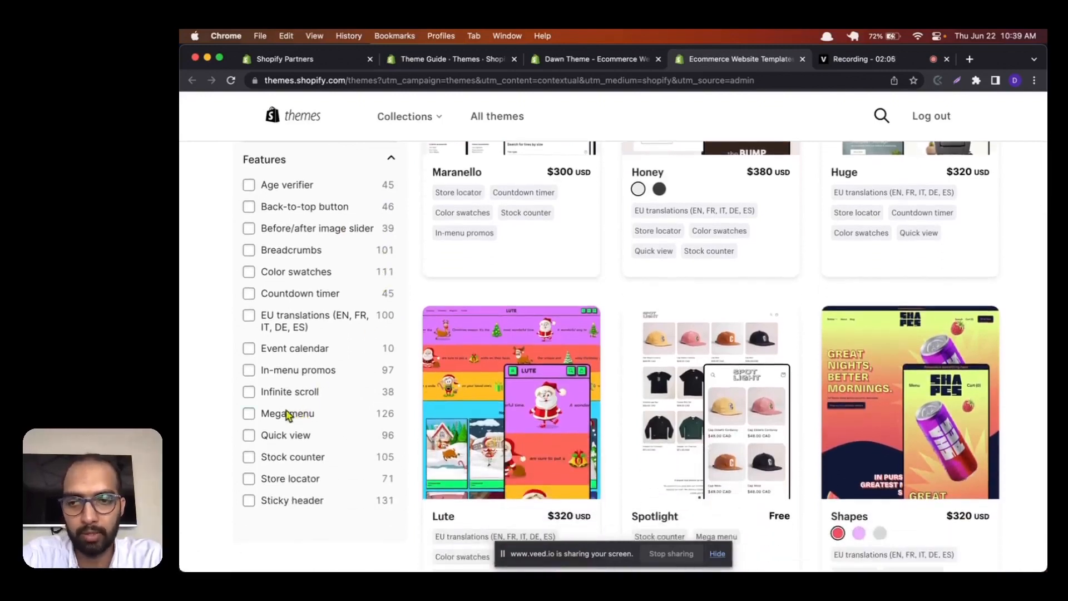
left_click(247, 415)
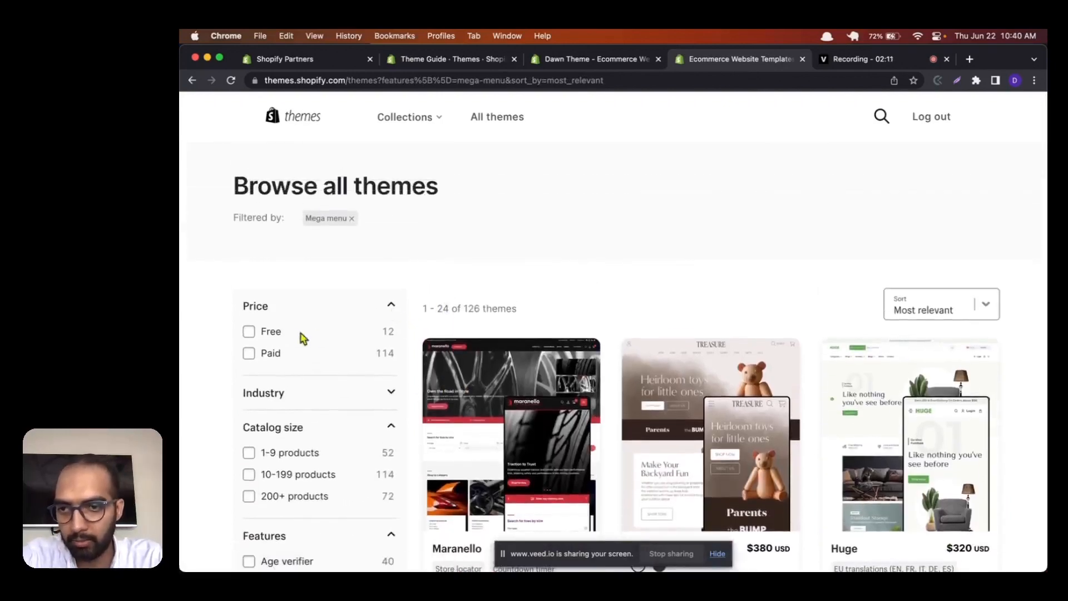
Step: Narrow the Mega menu results to free themes and look through the filtered catalogue
left_click(249, 331)
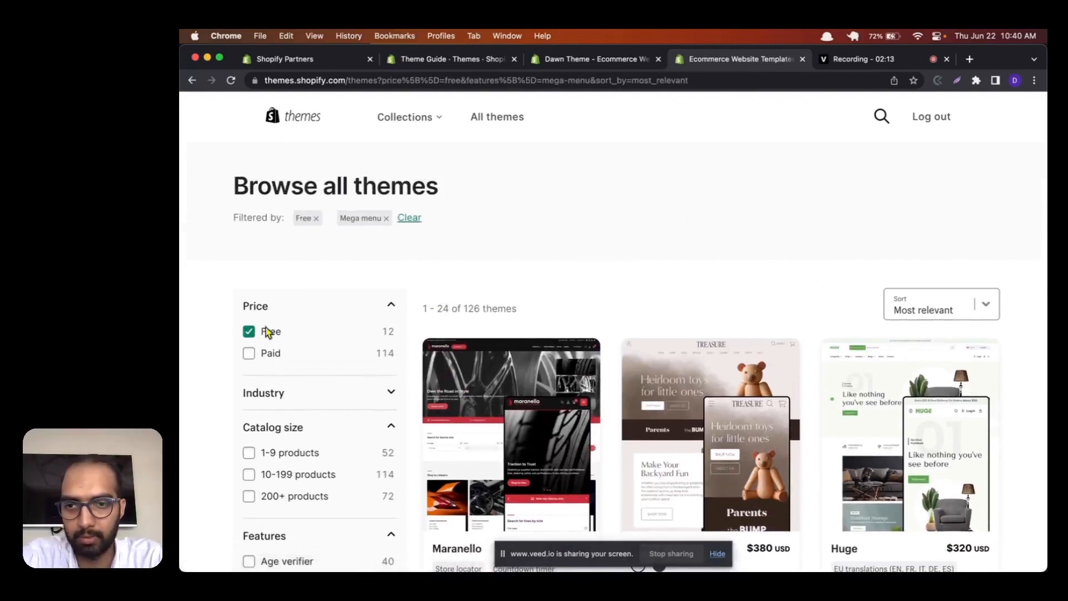
scroll(456, 305, "down", 2)
scroll(457, 308, "down", 2)
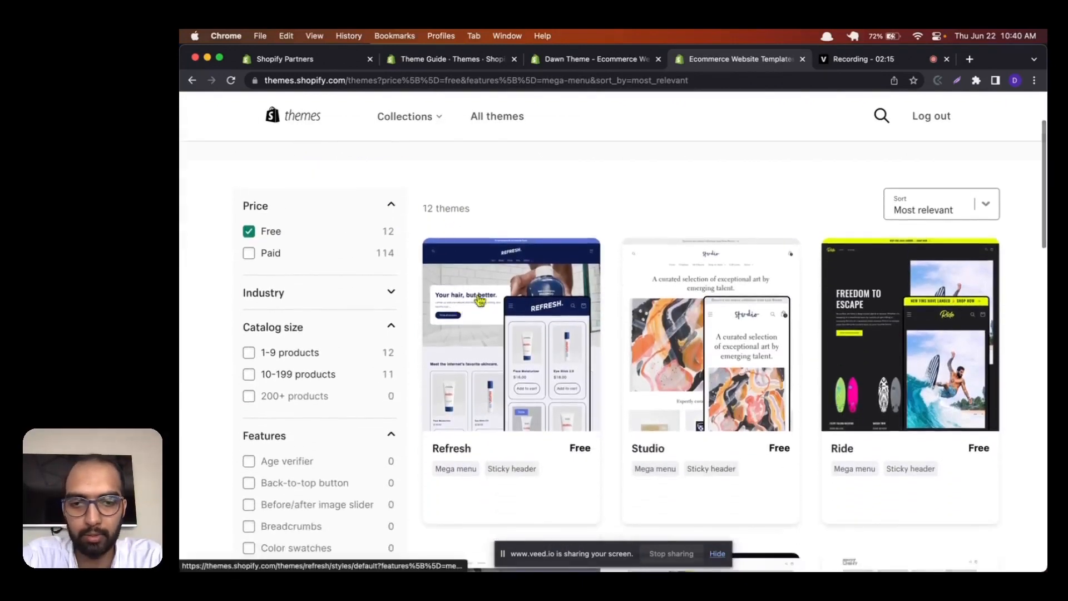
scroll(477, 299, "down", 3)
scroll(545, 273, "down", 5)
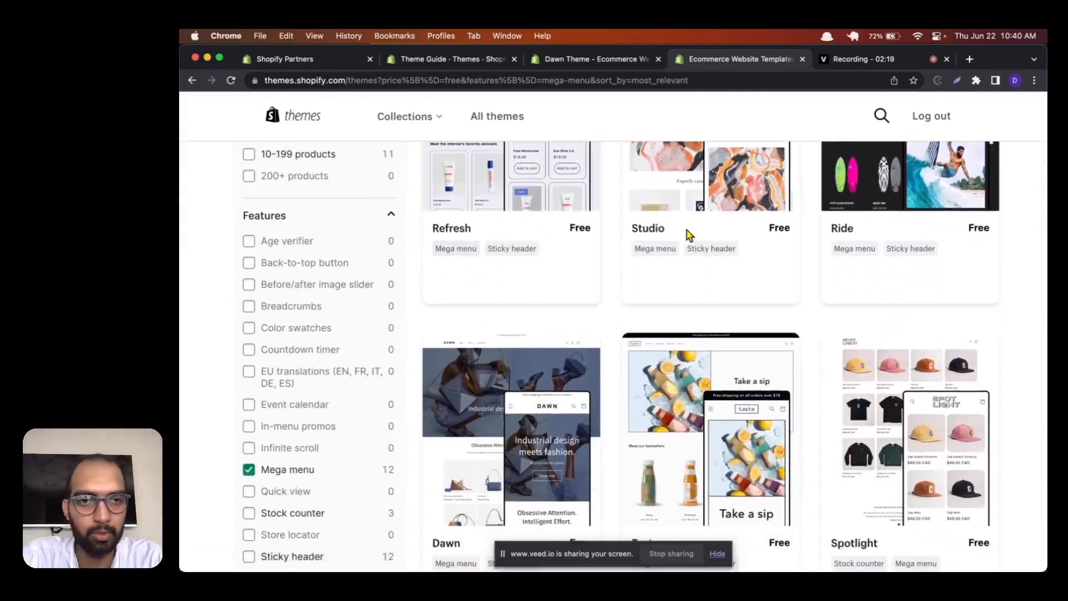
scroll(877, 227, "down", 3)
scroll(841, 370, "down", 12)
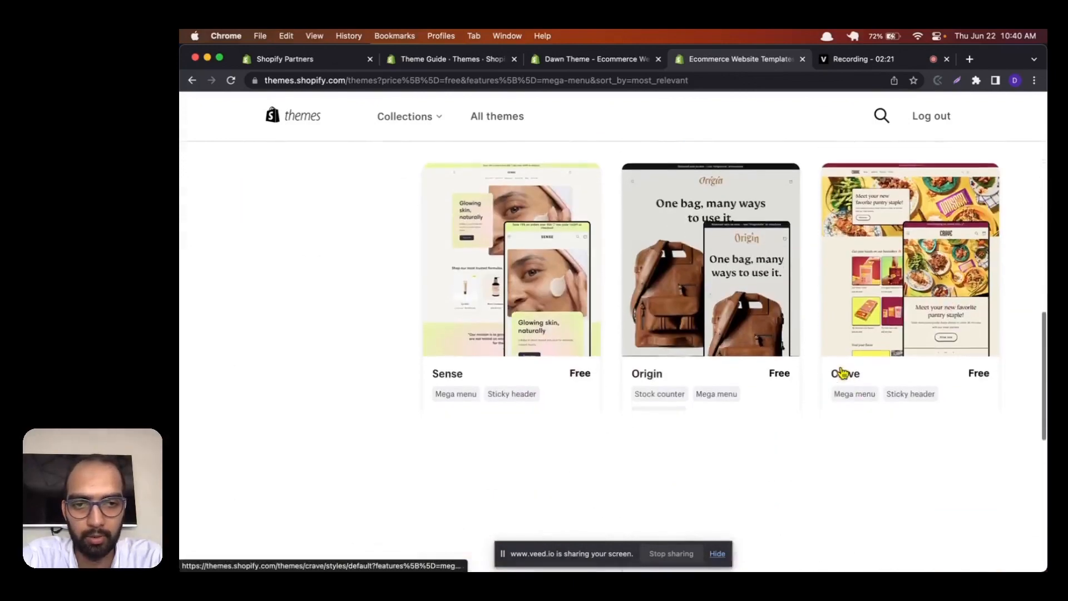
scroll(663, 218, "up", 20)
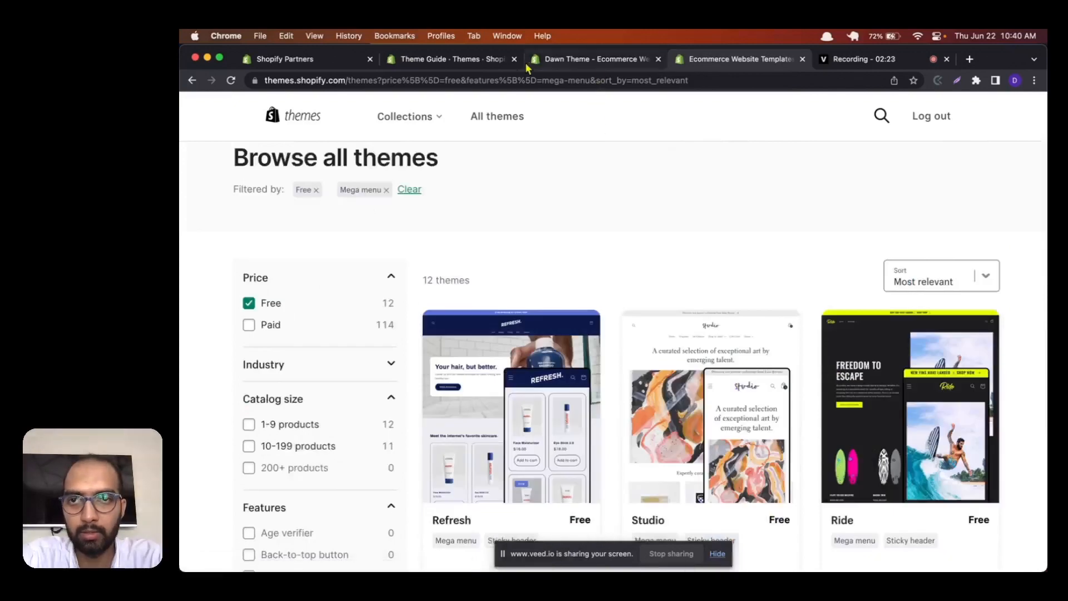
Step: Return to the store's Themes page and add the free Dawn theme to the theme library
left_click(476, 66)
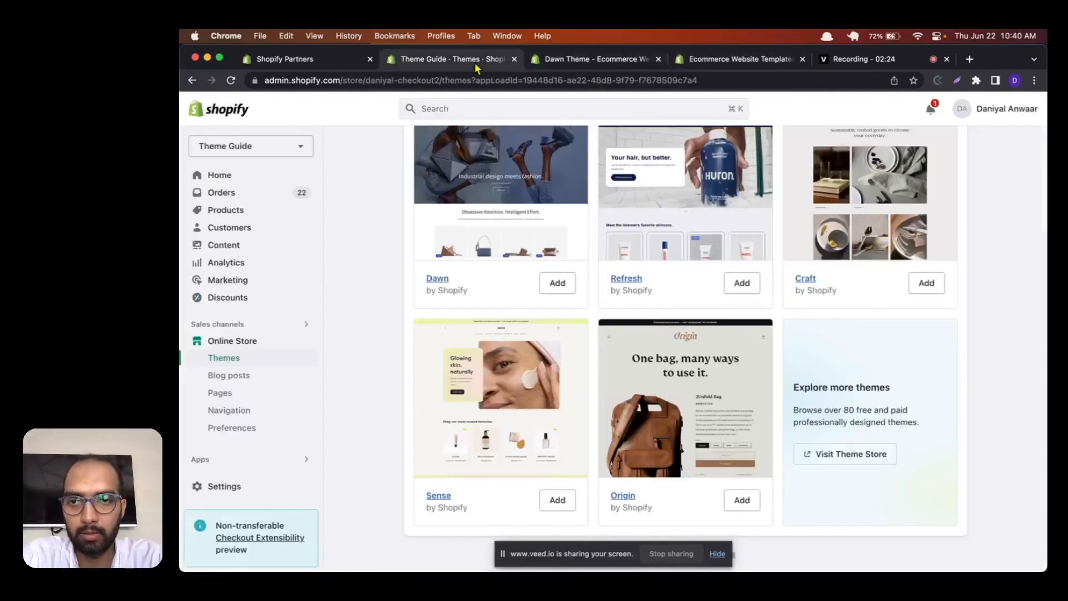
left_click(554, 286)
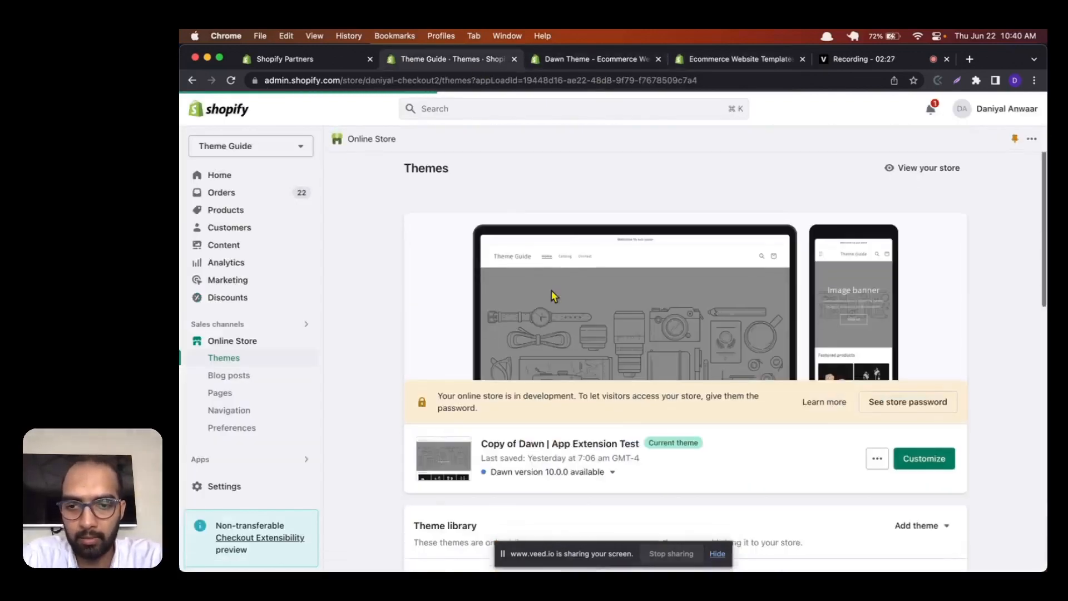
scroll(555, 296, "down", 4)
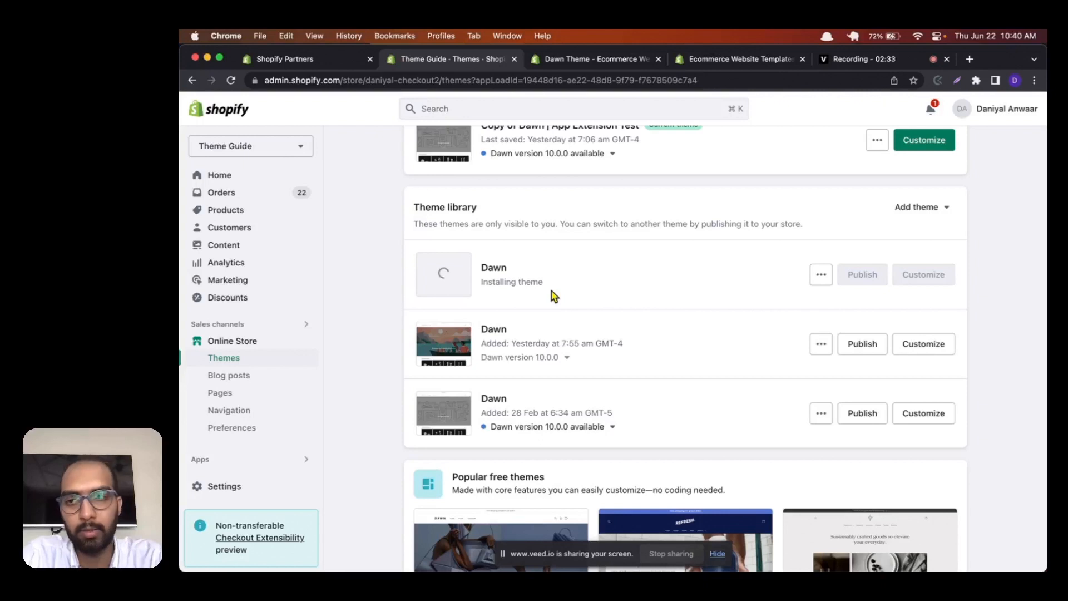
Step: Look over the theme library and its newest Dawn entry, and bring up the options for adding a theme
scroll(554, 296, "up", 6)
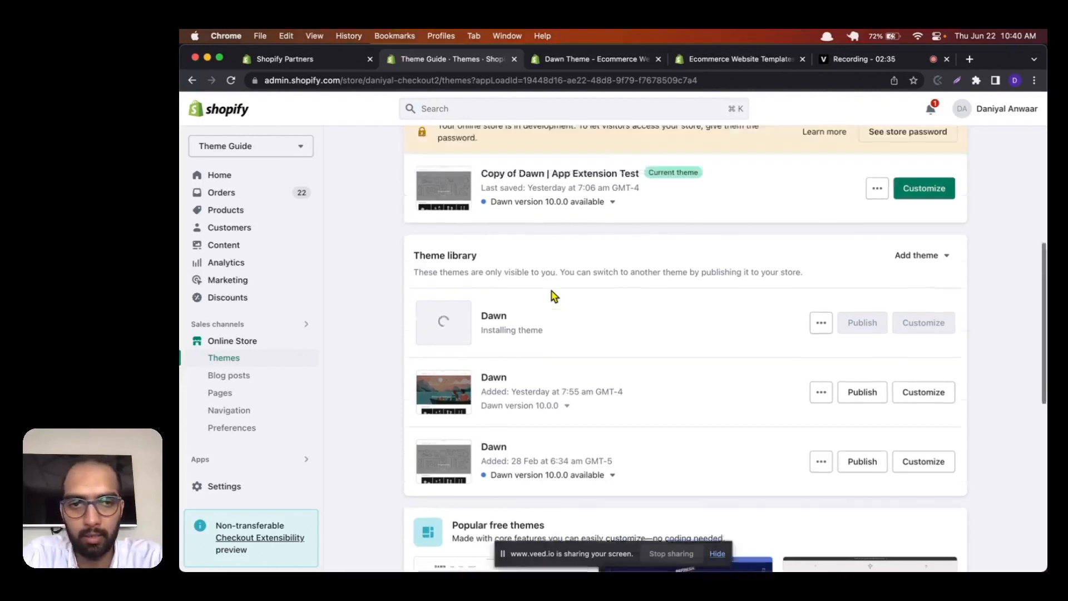
scroll(555, 295, "down", 4)
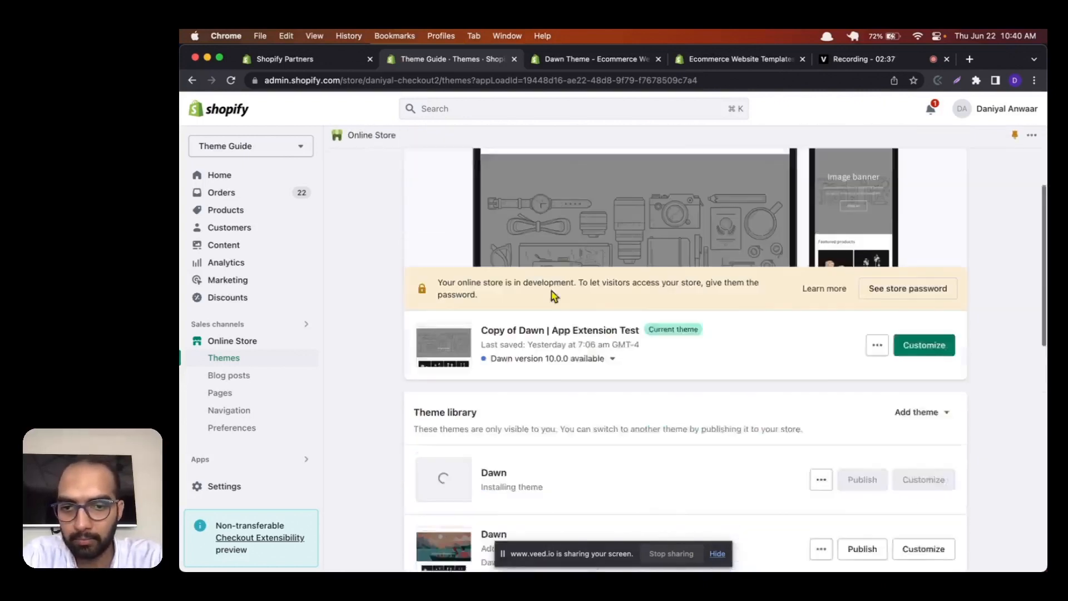
double_click(499, 431)
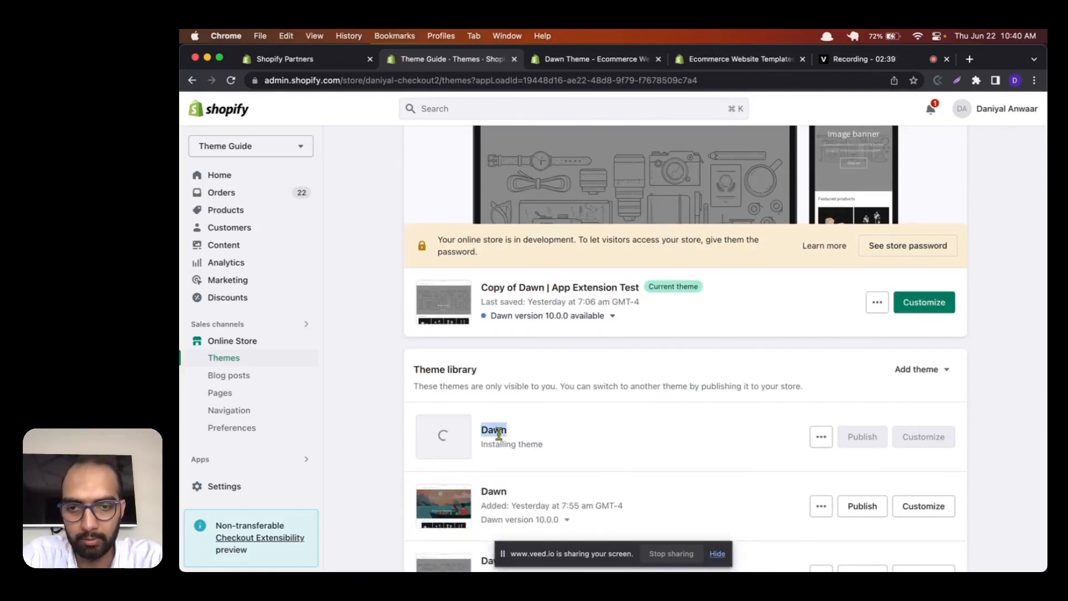
scroll(499, 434, "down", 4)
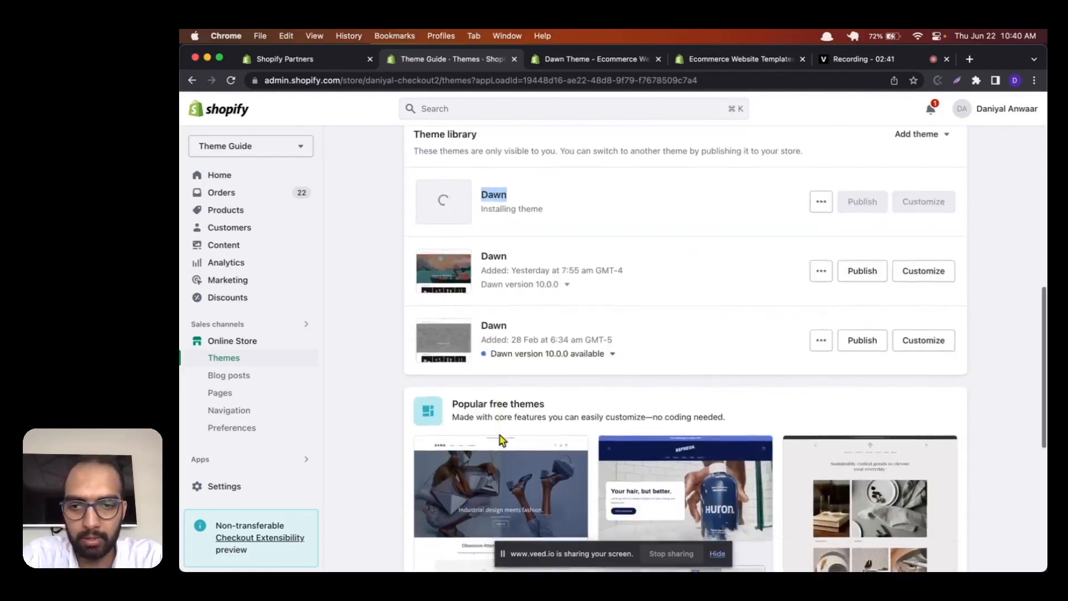
scroll(545, 353, "up", 2)
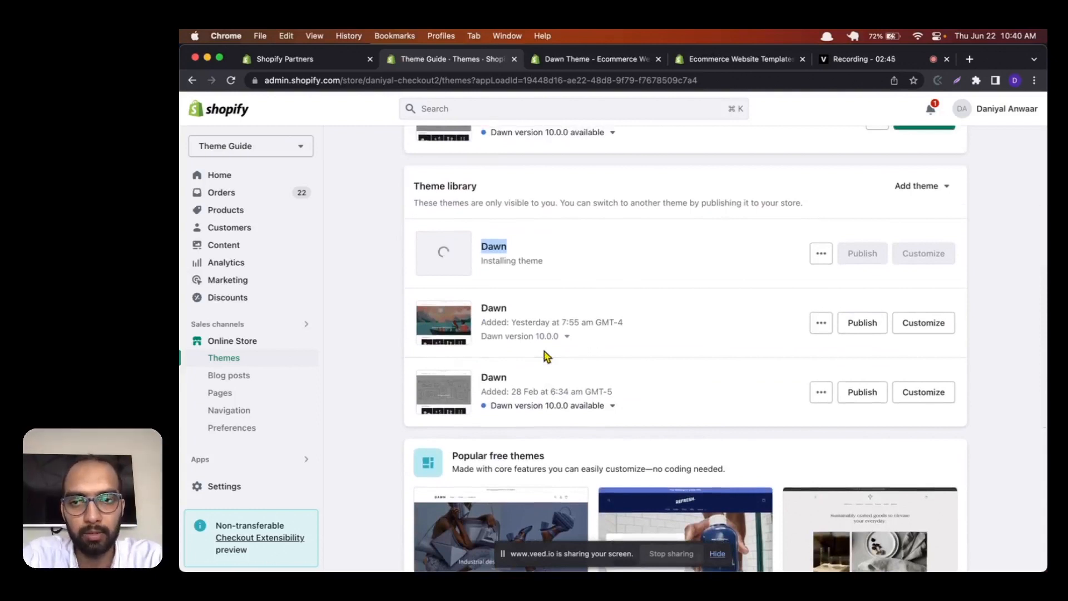
scroll(563, 200, "up", 3)
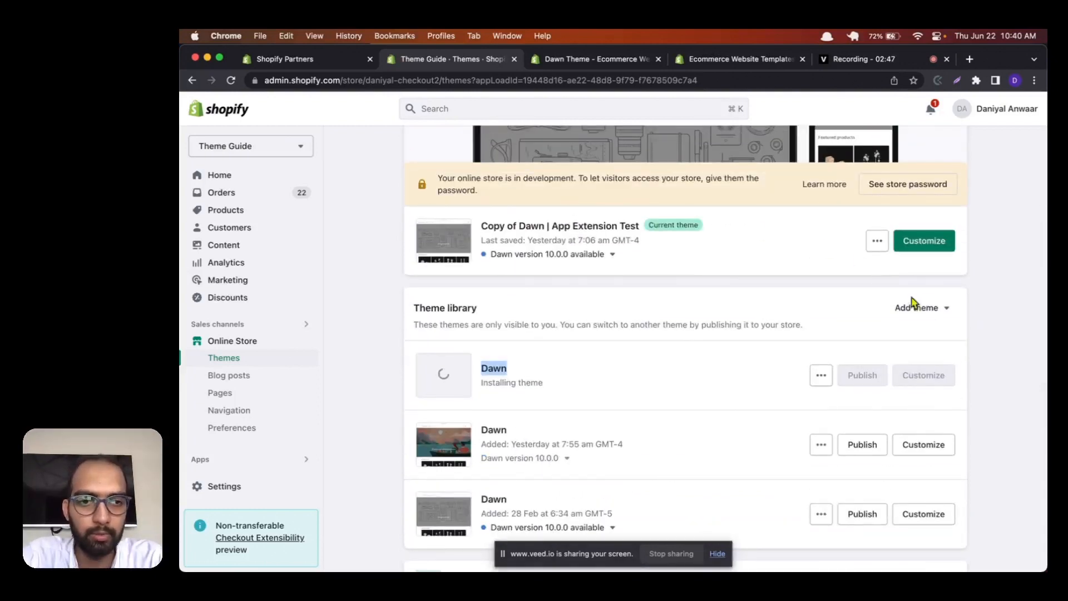
left_click(905, 314)
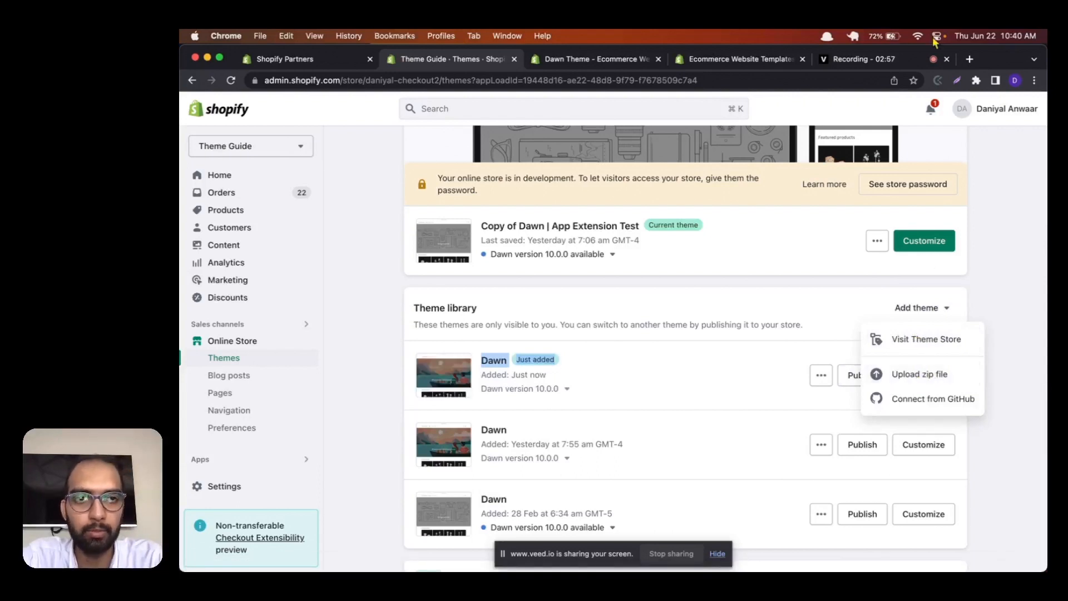
Step: Search the web for "envato shopify themes" in a new browser tab and visit Envato's Shopify Themes page
left_click(969, 59)
type("en")
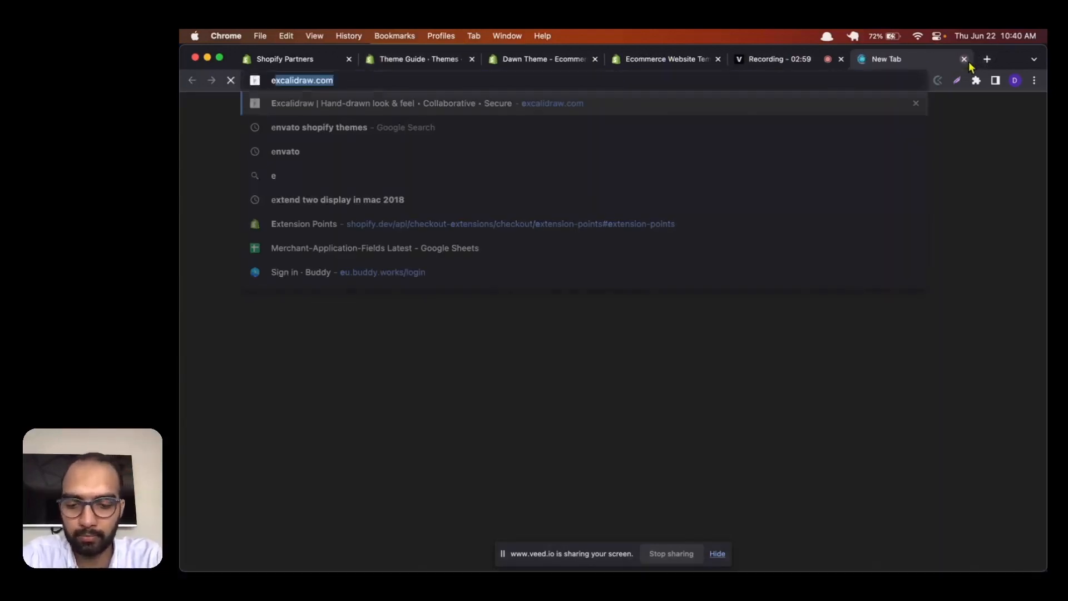
type("vato")
key("Return")
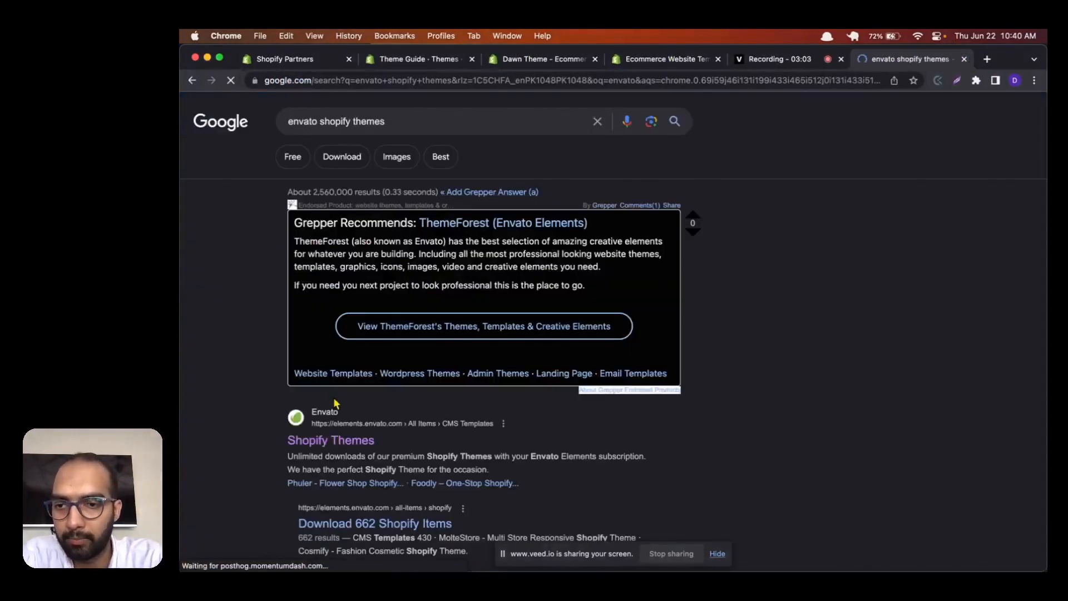
left_click(345, 441)
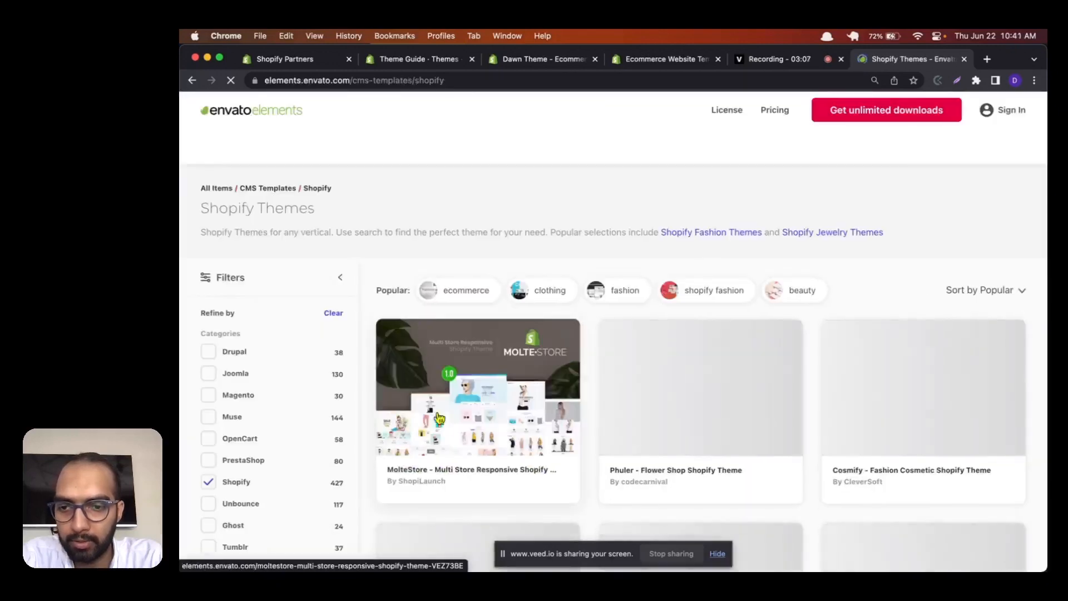
Step: Open the MolteStore theme listing on Envato and examine its preview, feature list, item tags and similar templates
left_click(441, 429)
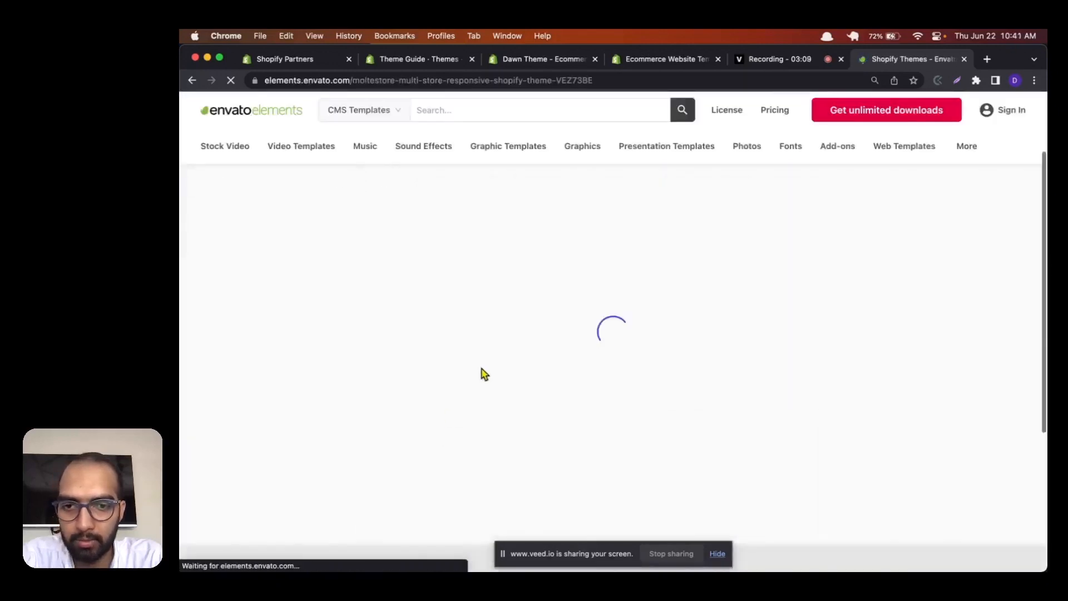
scroll(406, 224, "down", 3)
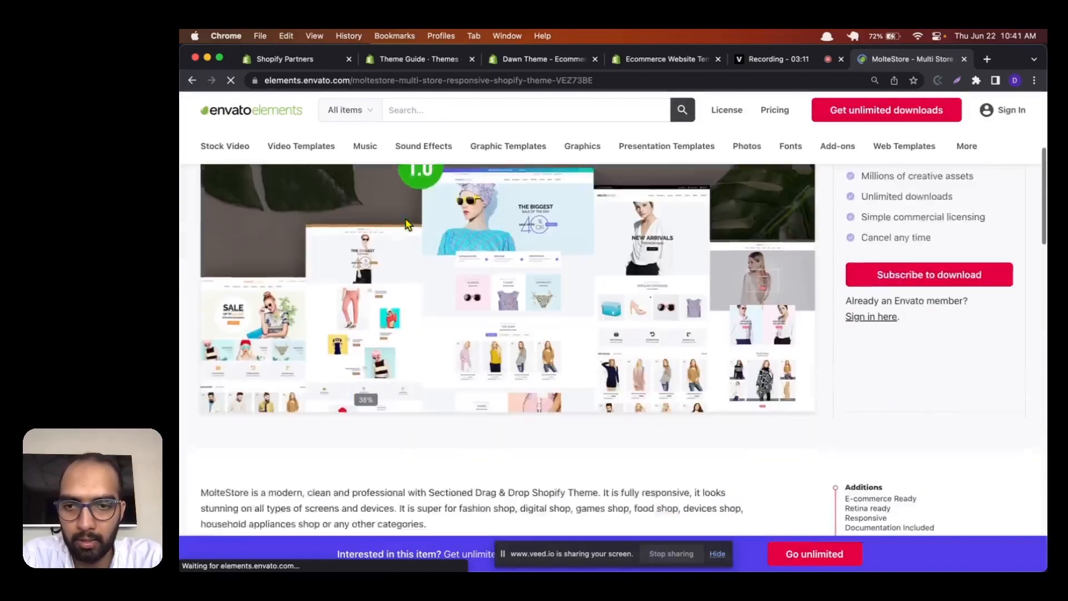
scroll(406, 225, "down", 20)
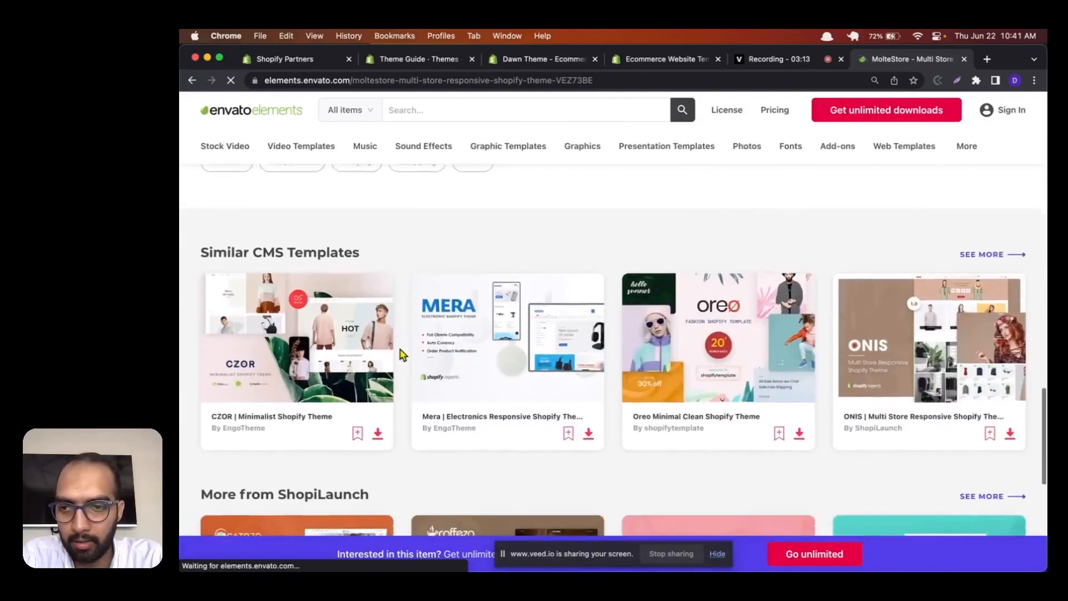
scroll(402, 353, "down", 2)
scroll(406, 334, "up", 10)
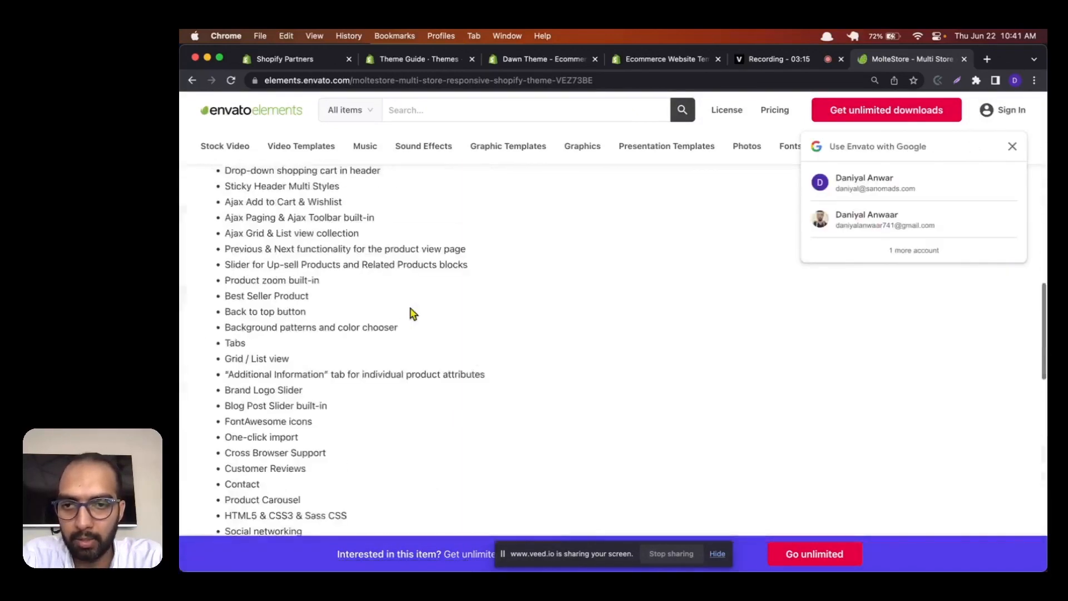
scroll(412, 313, "up", 3)
scroll(412, 313, "down", 8)
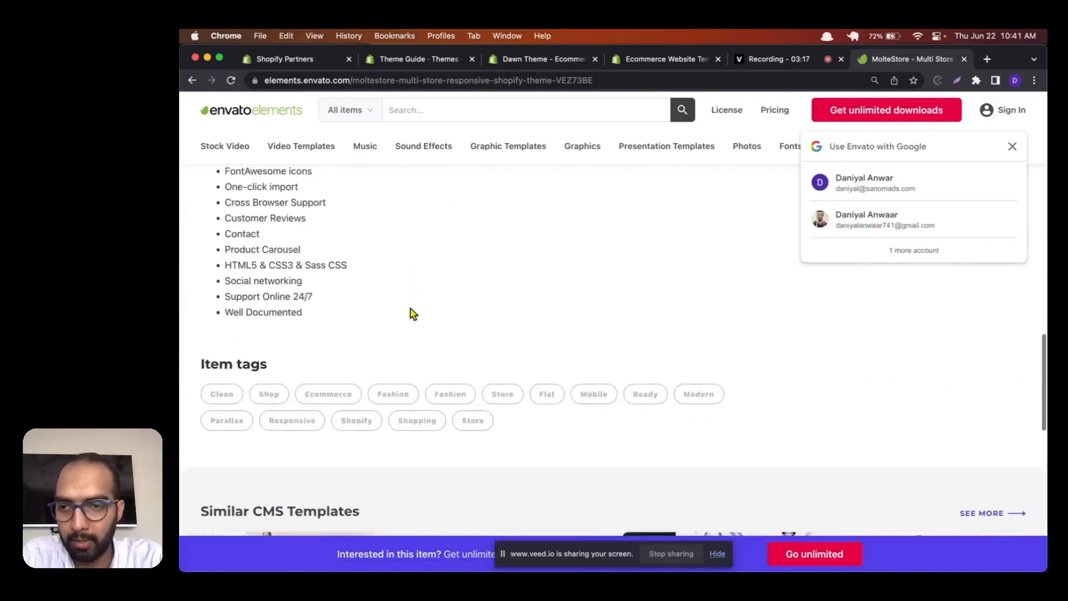
scroll(411, 313, "down", 2)
scroll(410, 311, "up", 15)
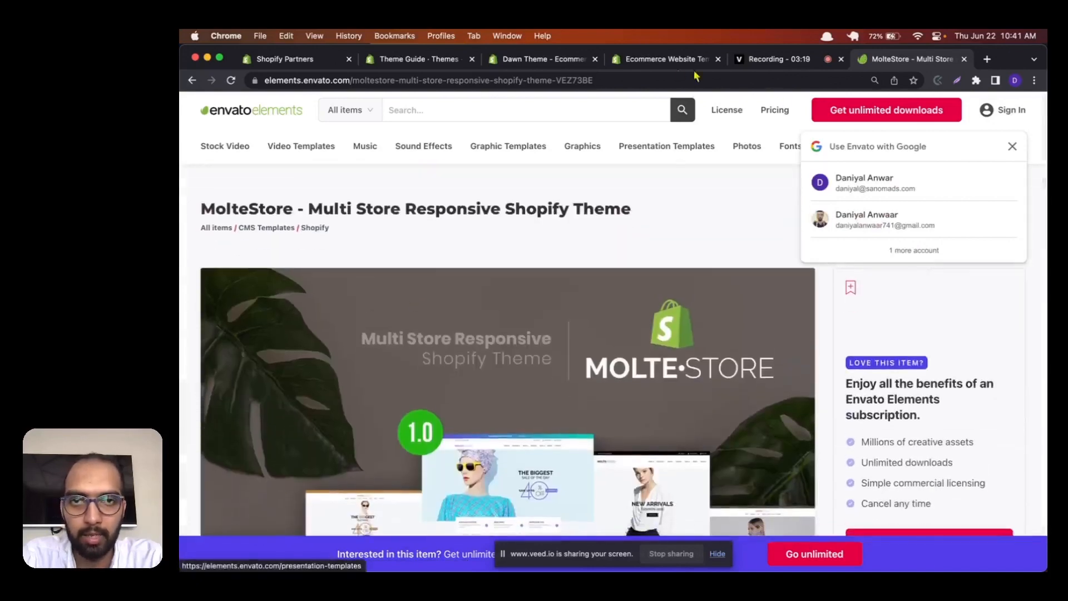
Step: Return to the store's Themes page and review the just-added Dawn theme and the options for adding a theme
left_click(542, 60)
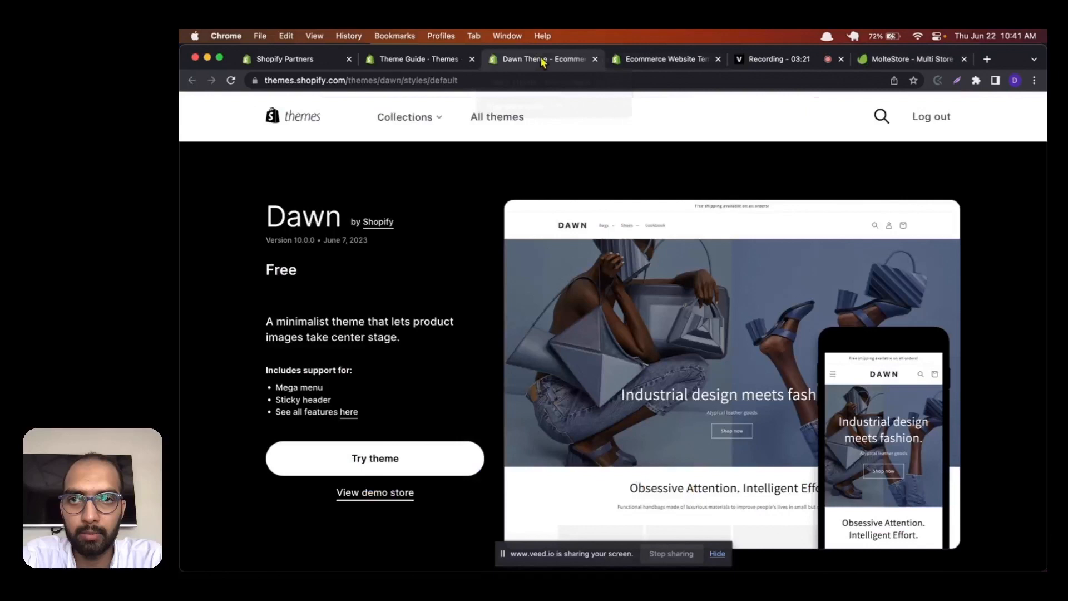
left_click(452, 68)
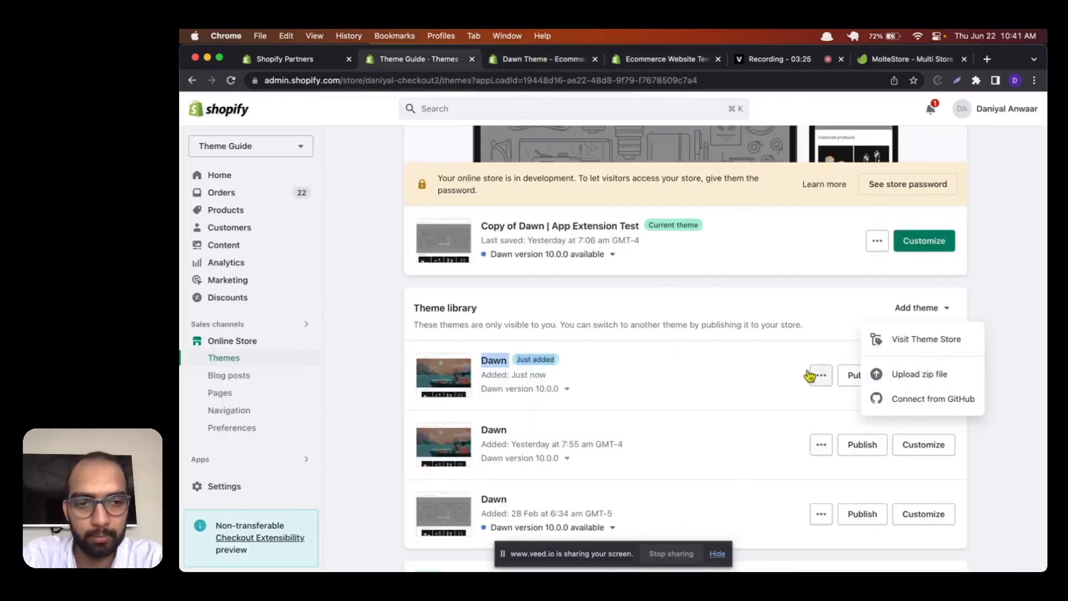
left_click(729, 344)
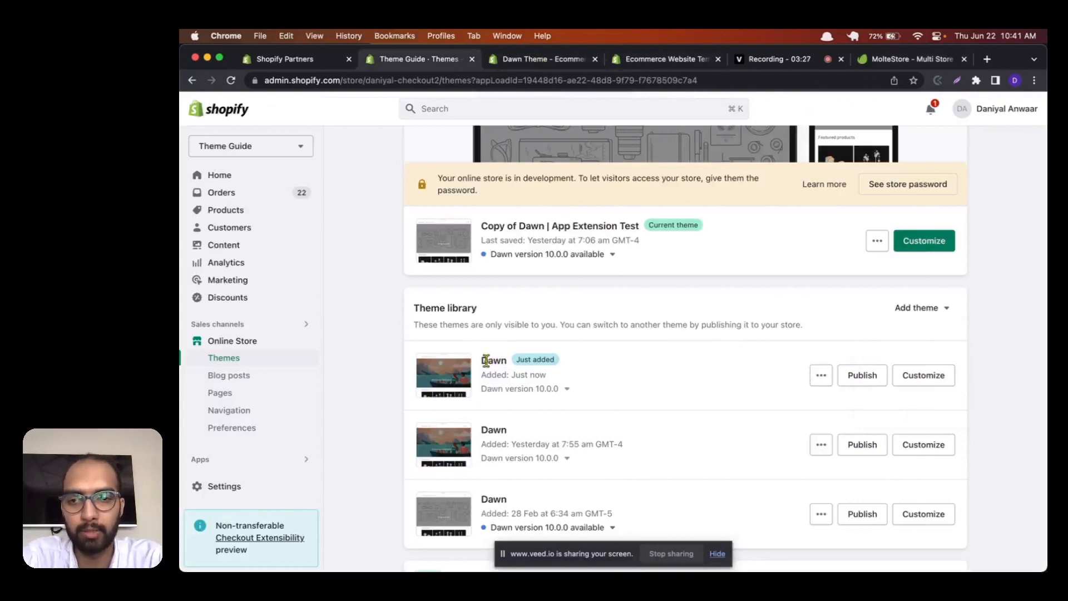
left_click_drag(485, 360, 610, 398)
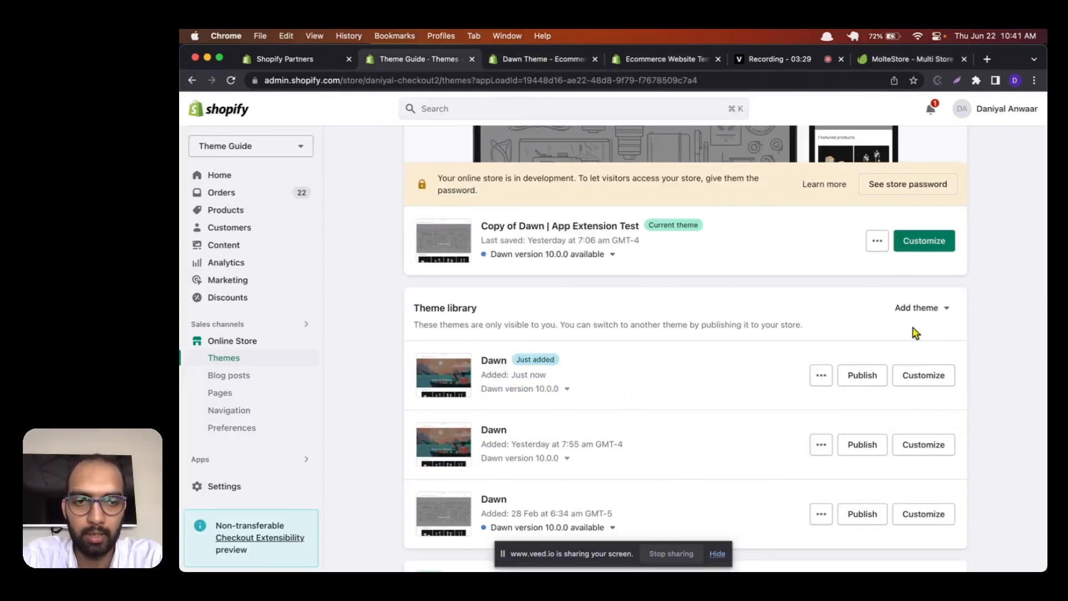
left_click(936, 309)
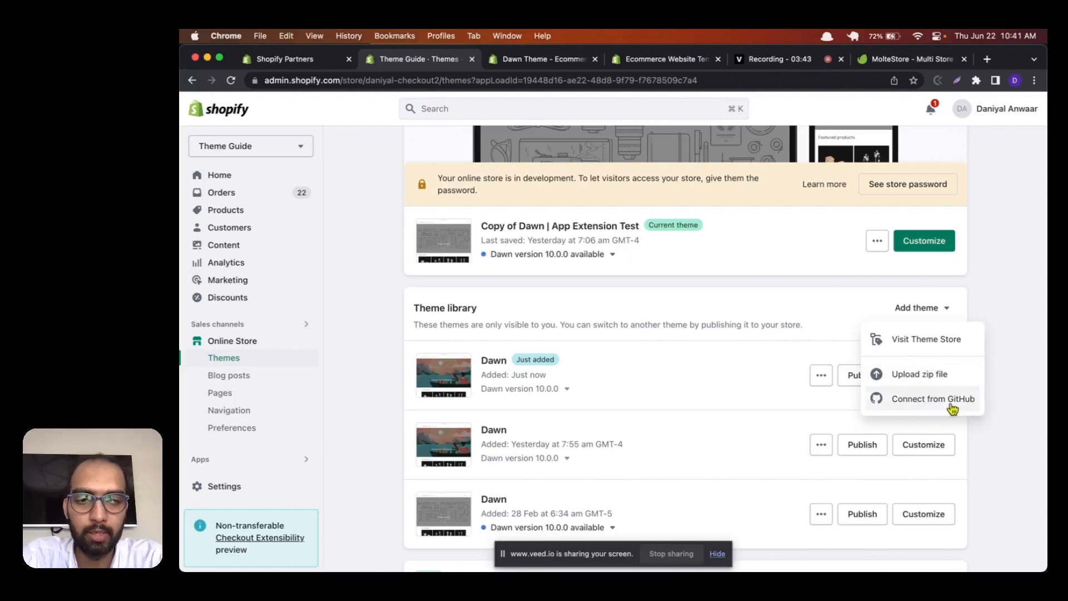
scroll(587, 352, "up", 1)
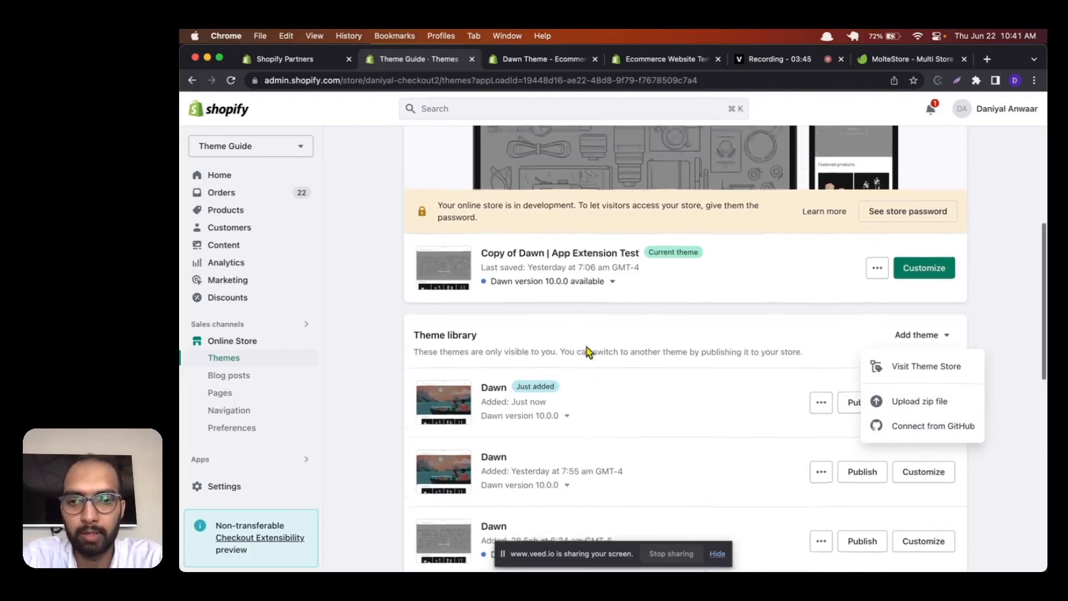
left_click(500, 354)
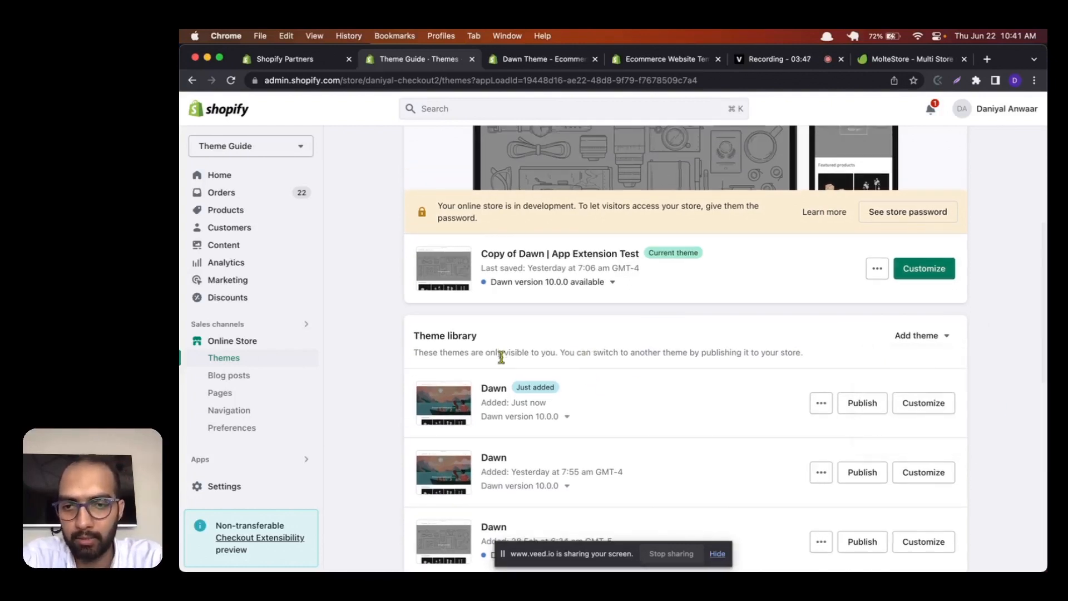
Step: Publish the just-added Dawn theme from the theme library as the store's current theme
double_click(495, 391)
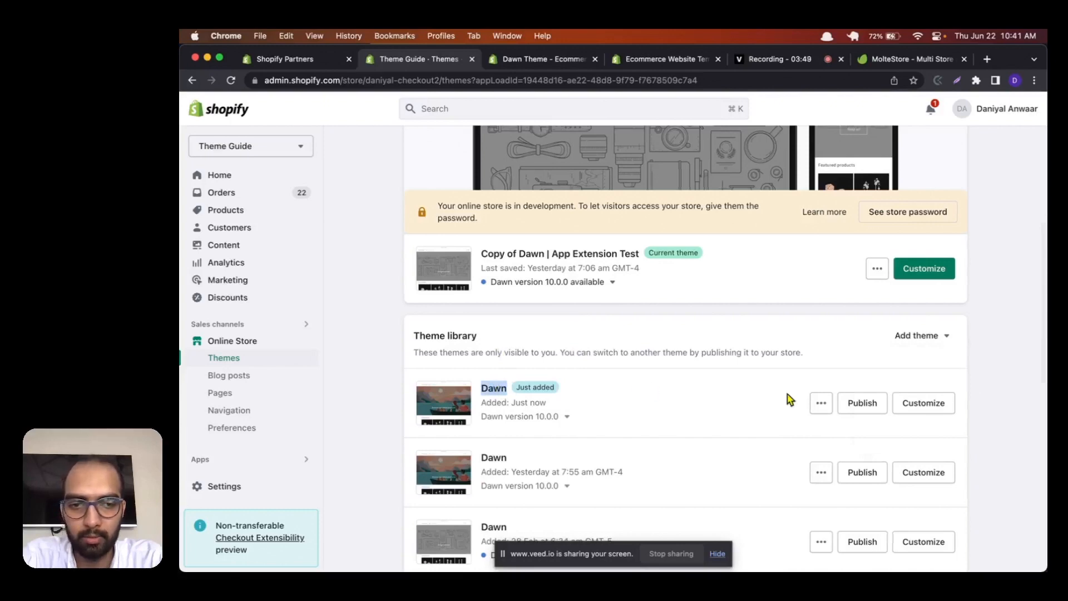
left_click(853, 402)
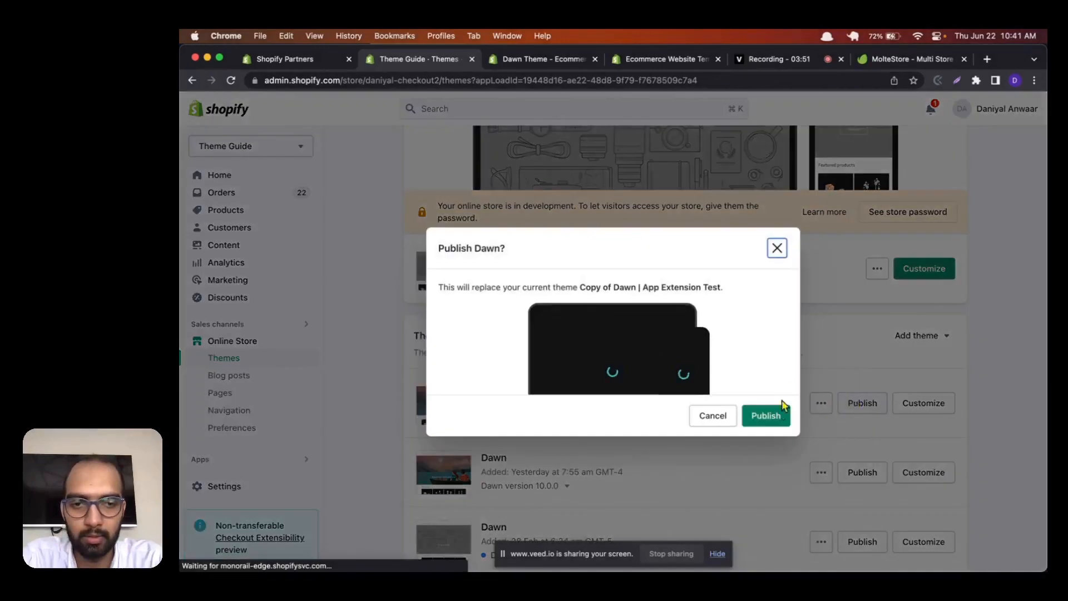
left_click(776, 416)
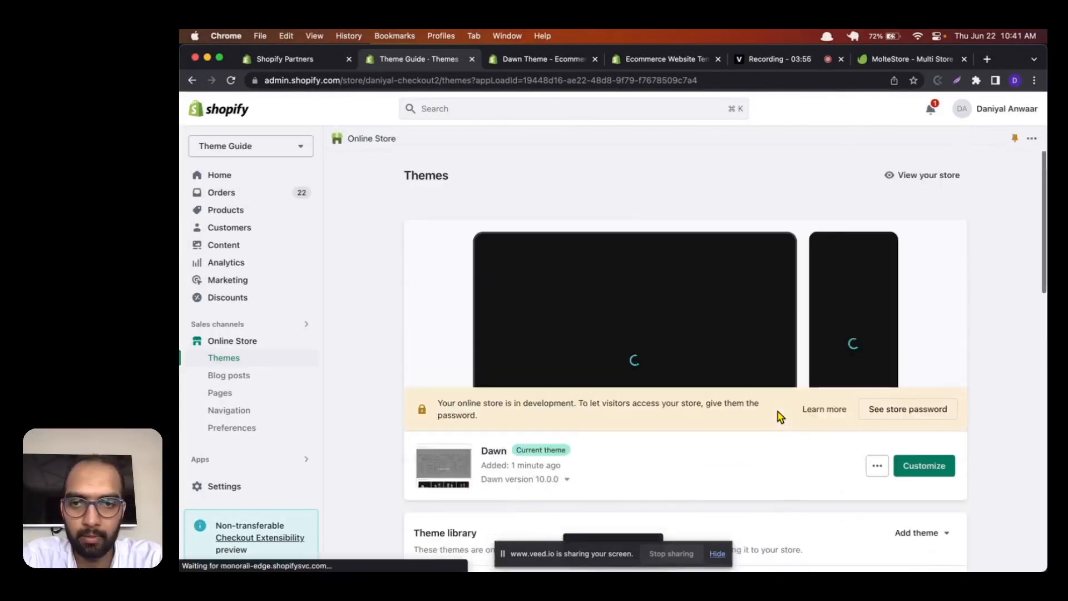
scroll(753, 310, "down", 1)
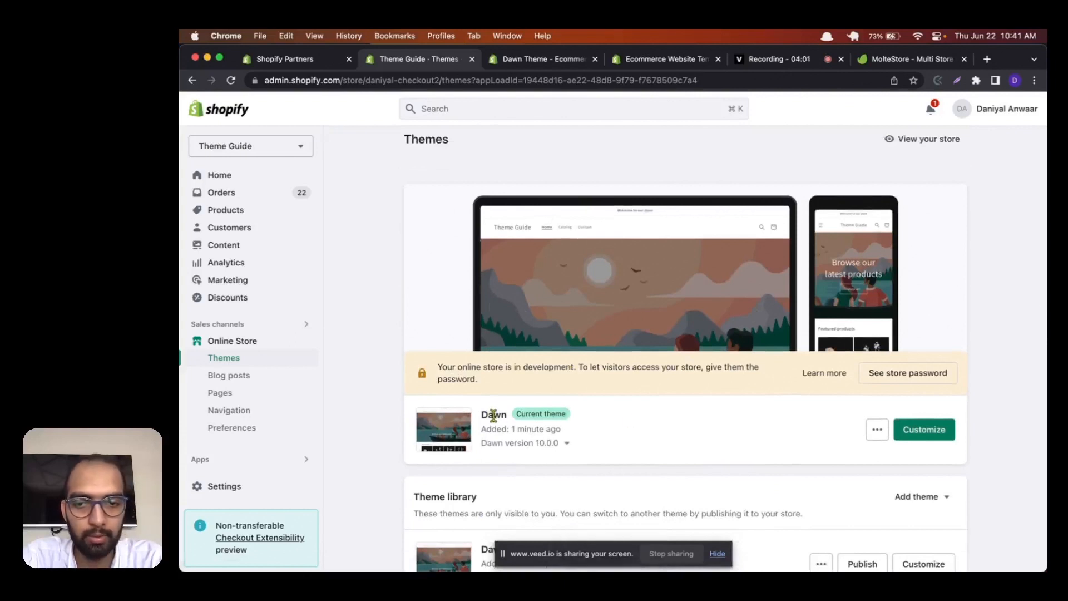
Step: Check the actions available for the current Dawn theme, open it for customization and look over the home page preview
left_click(877, 432)
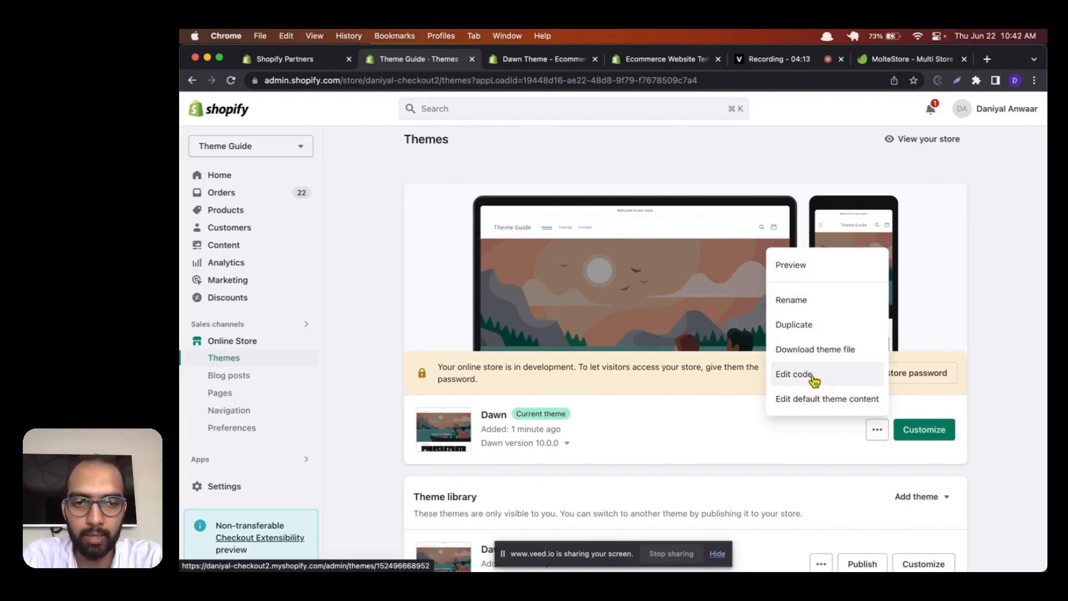
left_click(963, 408)
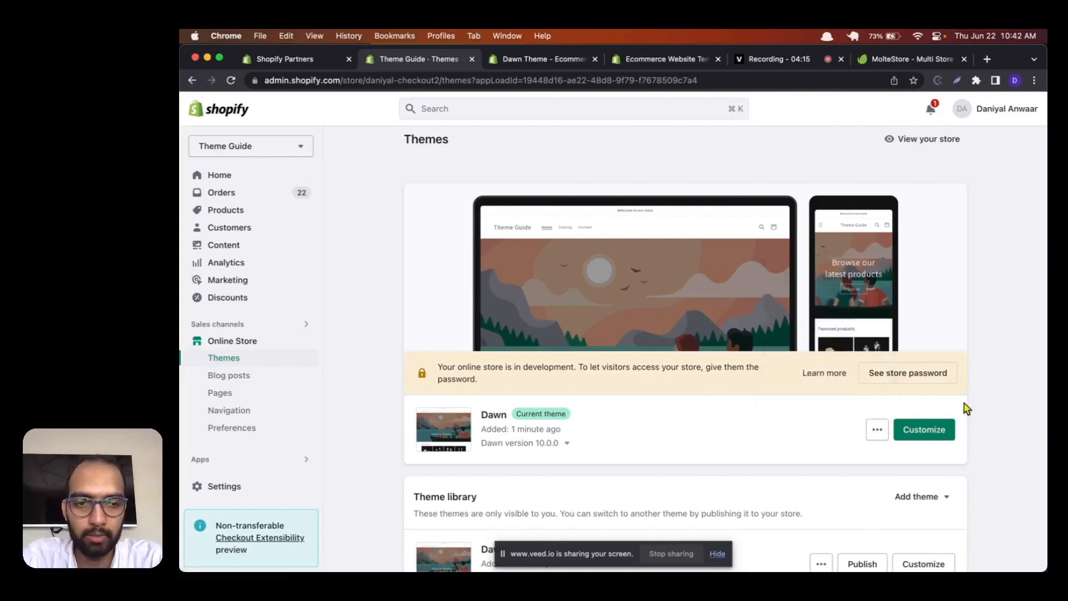
left_click(931, 438)
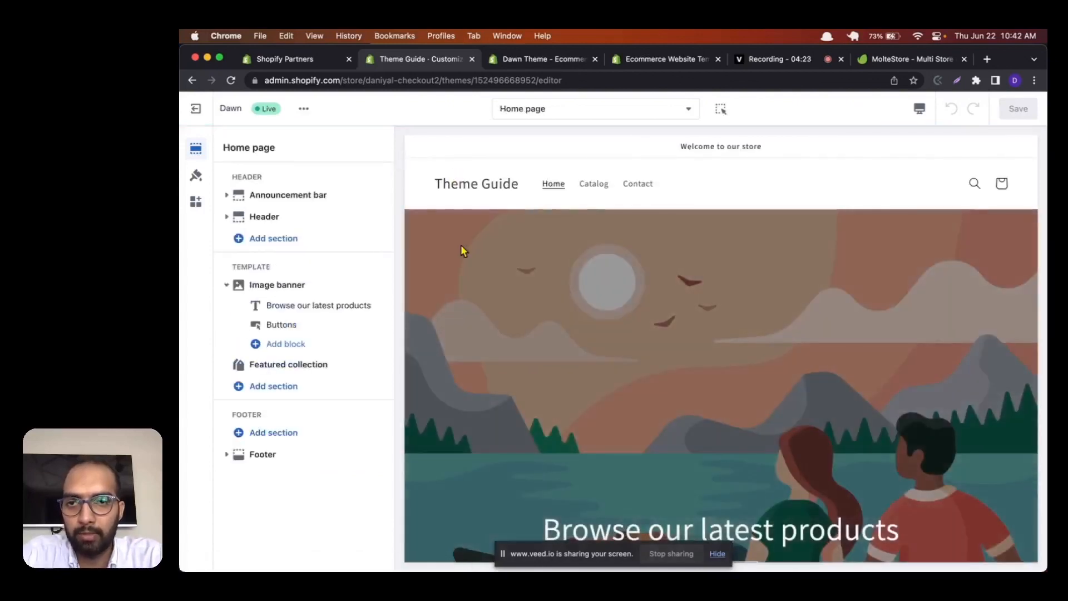
scroll(468, 208, "down", 3)
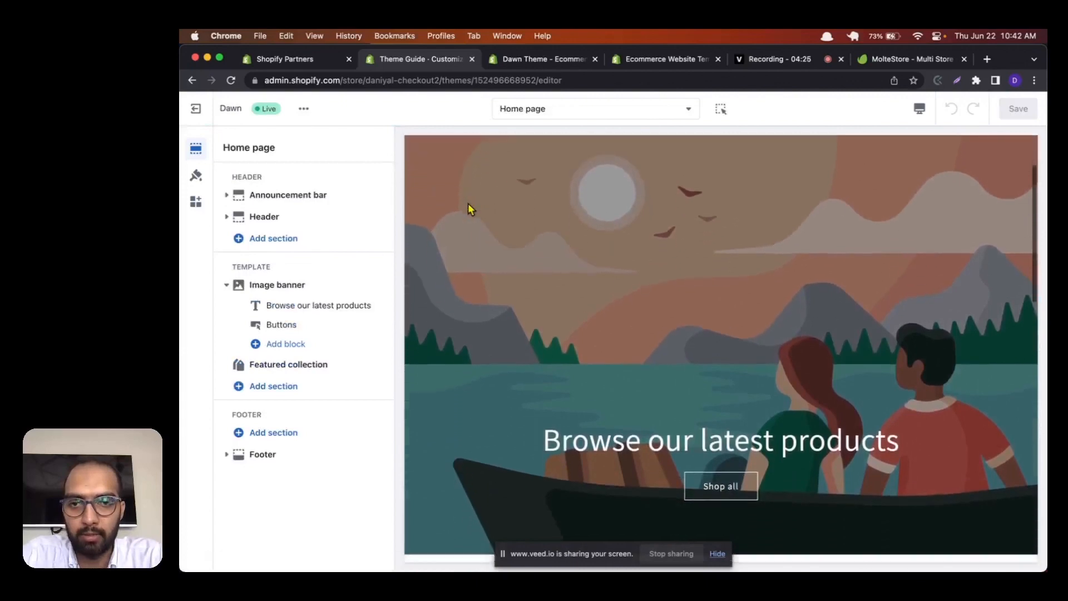
scroll(468, 209, "down", 2)
scroll(468, 209, "up", 5)
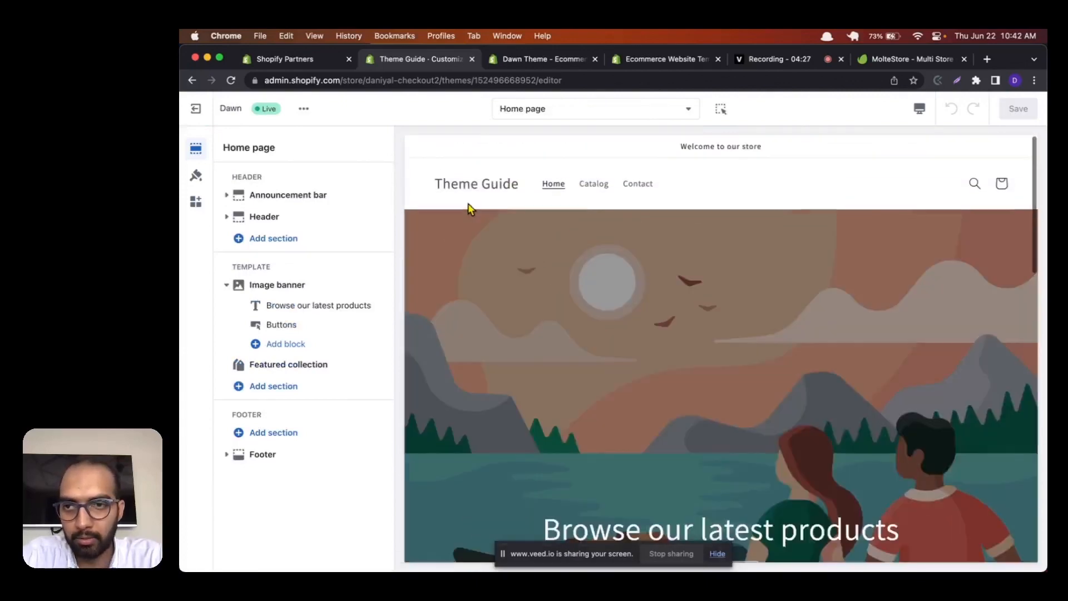
Step: Activate the preview inspector and examine the home page Image banner's image, layout, color, animation and mobile settings
left_click(726, 111)
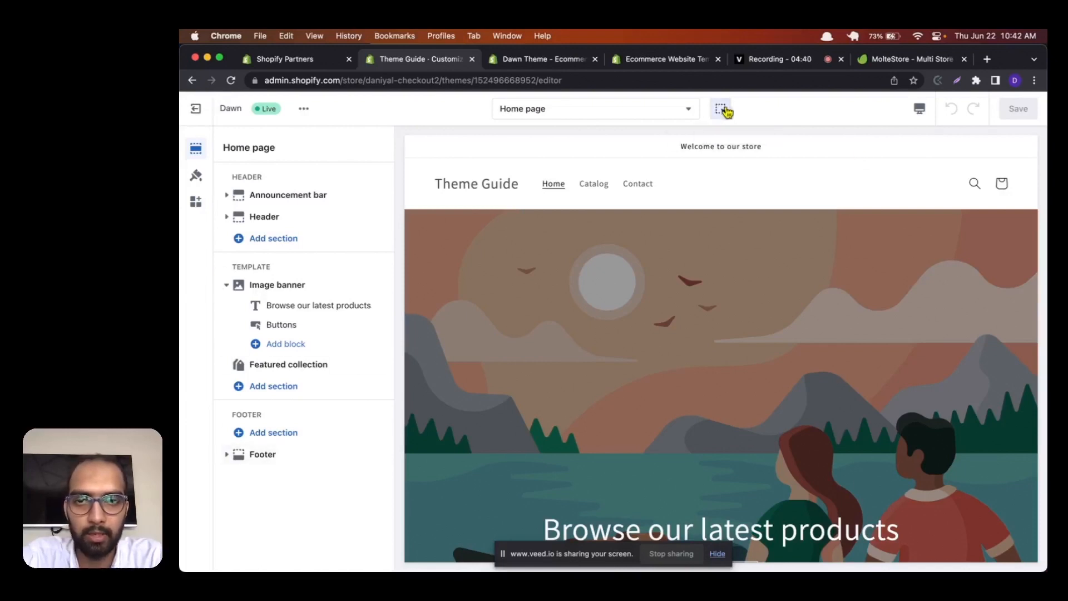
left_click(661, 226)
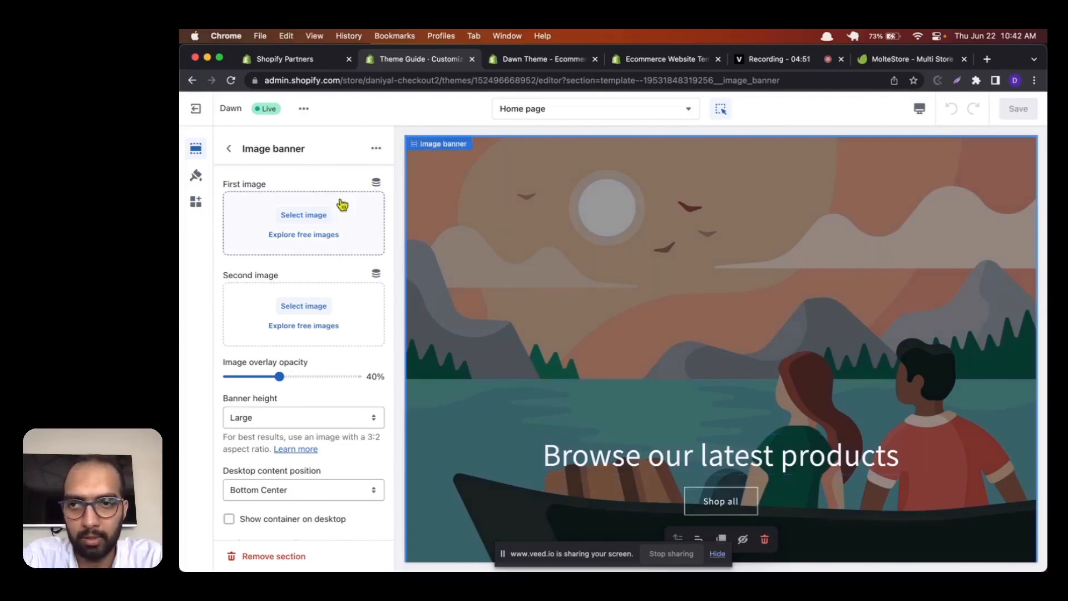
scroll(338, 411, "down", 3)
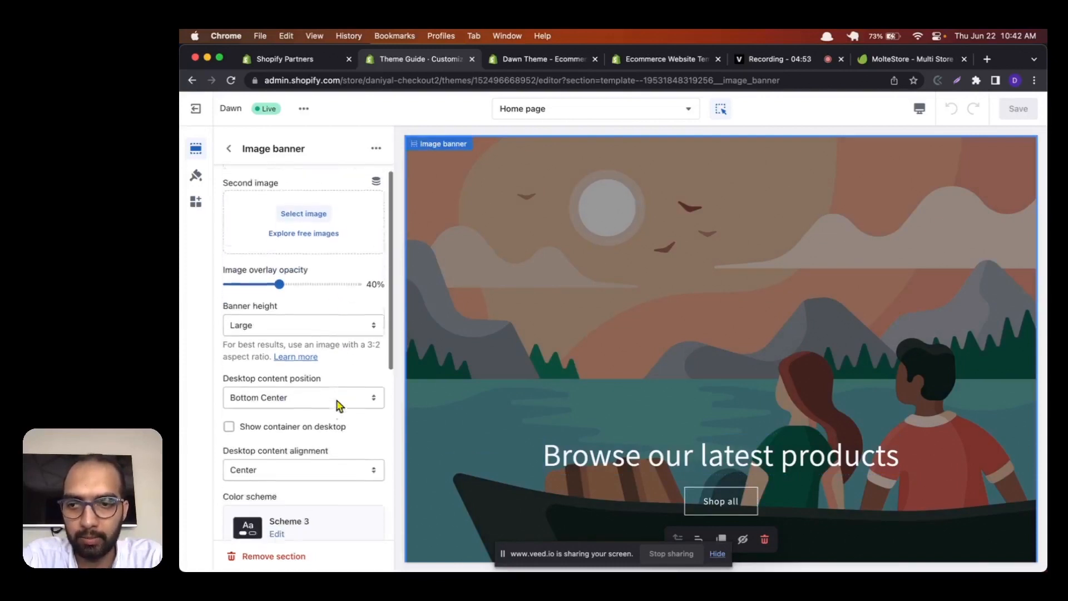
scroll(338, 405, "down", 10)
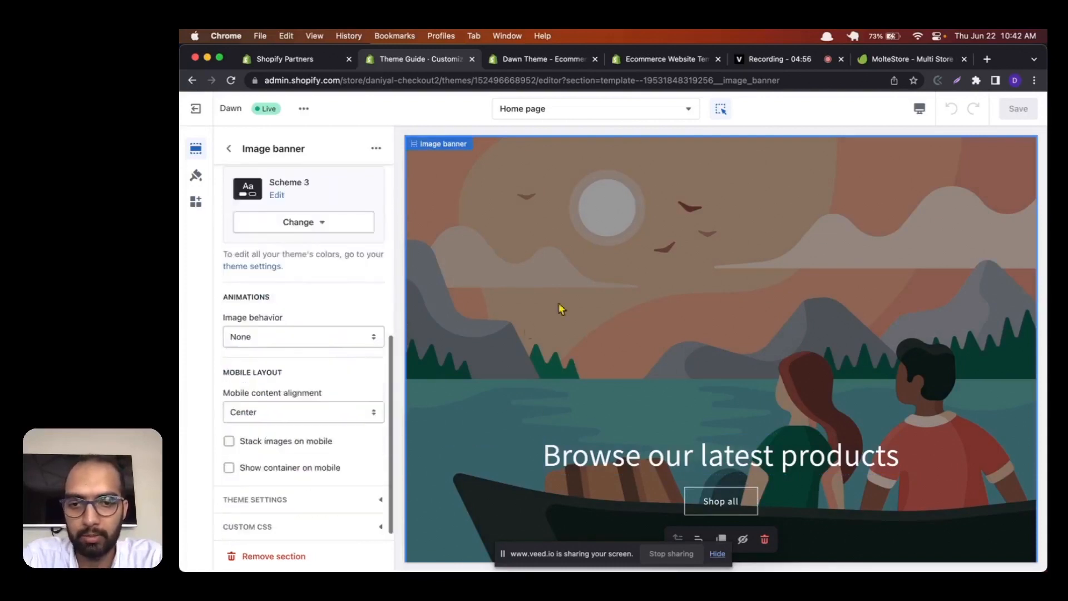
scroll(562, 356, "up", 3)
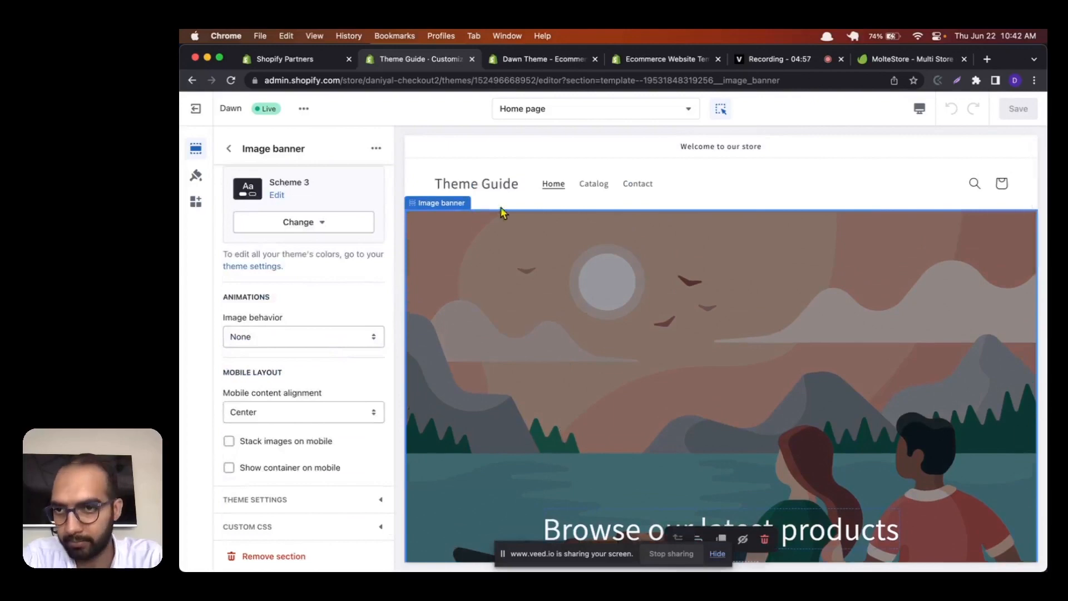
scroll(361, 220, "up", 10)
left_click(228, 148)
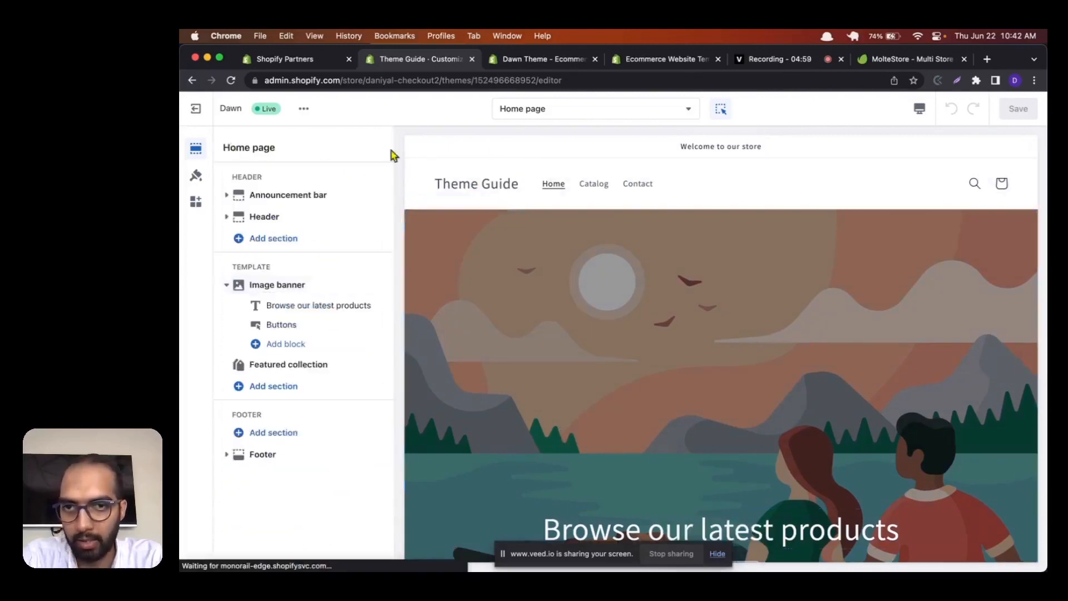
Step: Switch the editor to the Default product template and examine its product information and related products
left_click(605, 116)
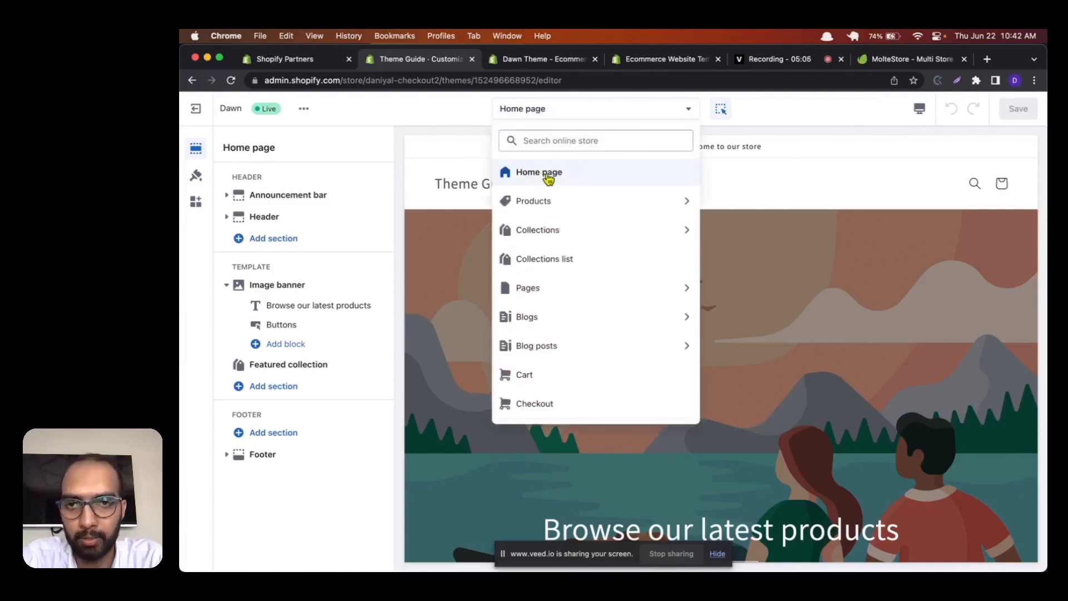
left_click(627, 205)
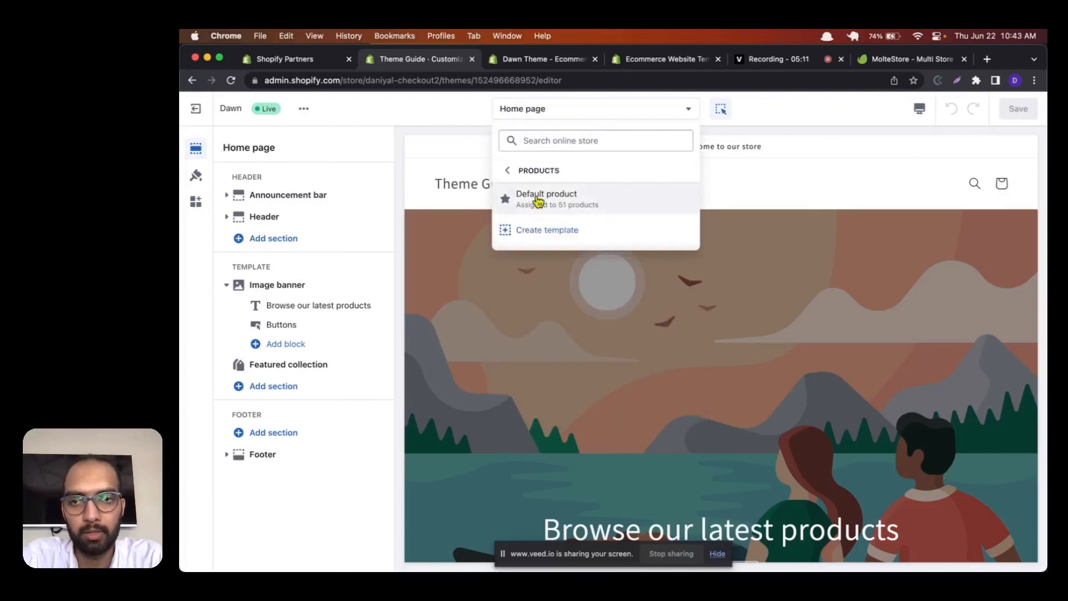
left_click(537, 197)
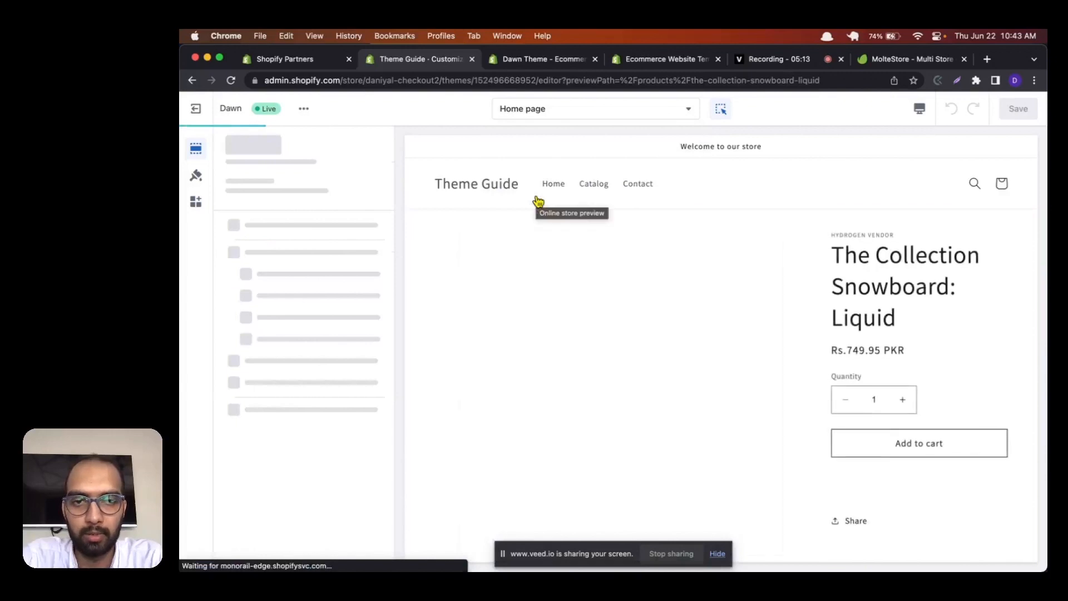
scroll(915, 318, "down", 2)
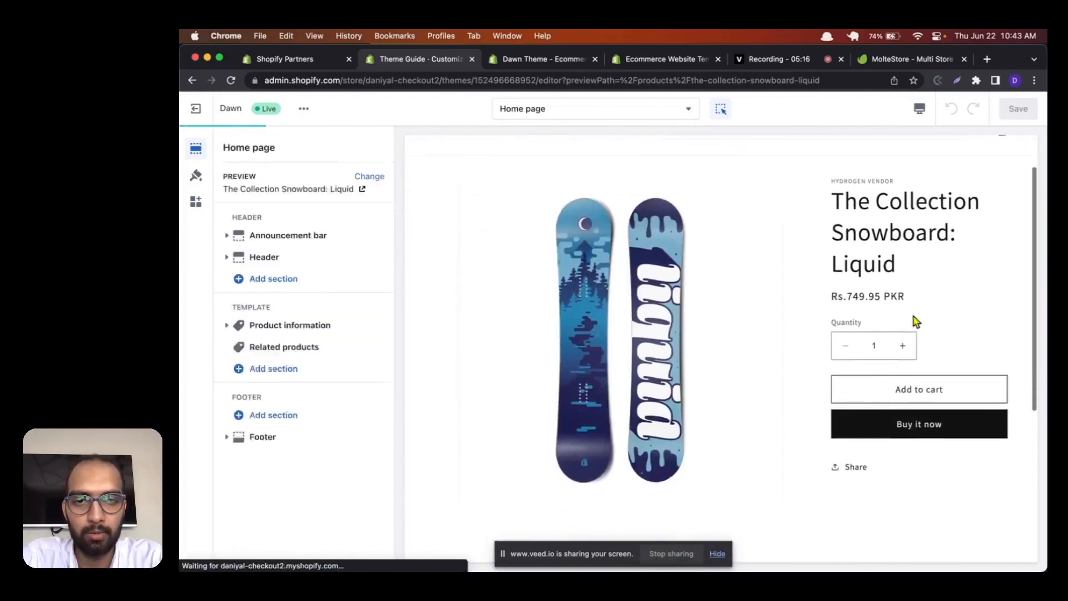
scroll(915, 321, "down", 2)
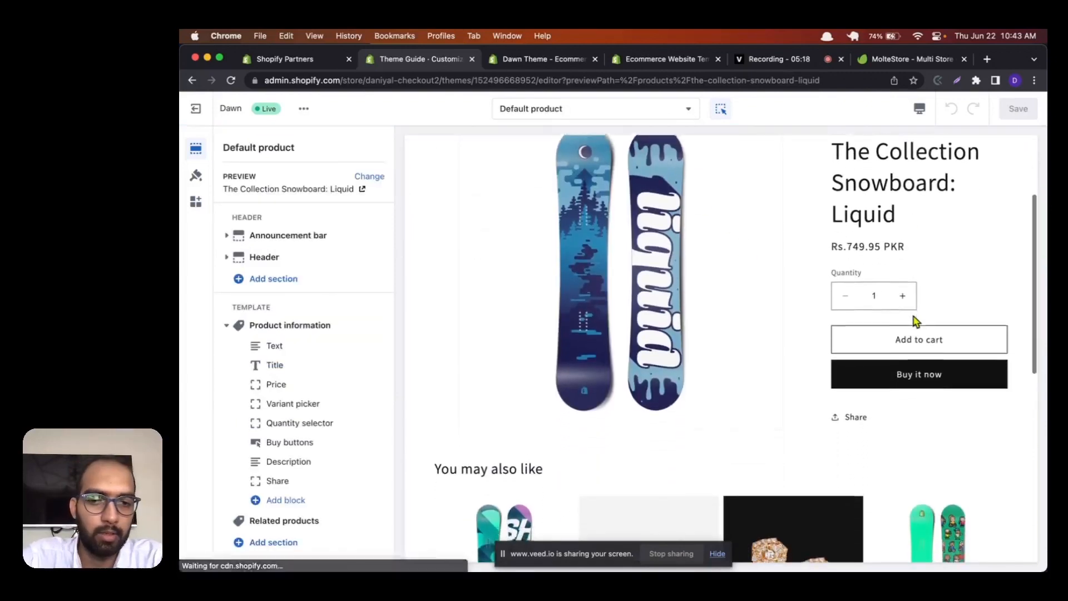
scroll(915, 321, "down", 1)
scroll(917, 261, "down", 3)
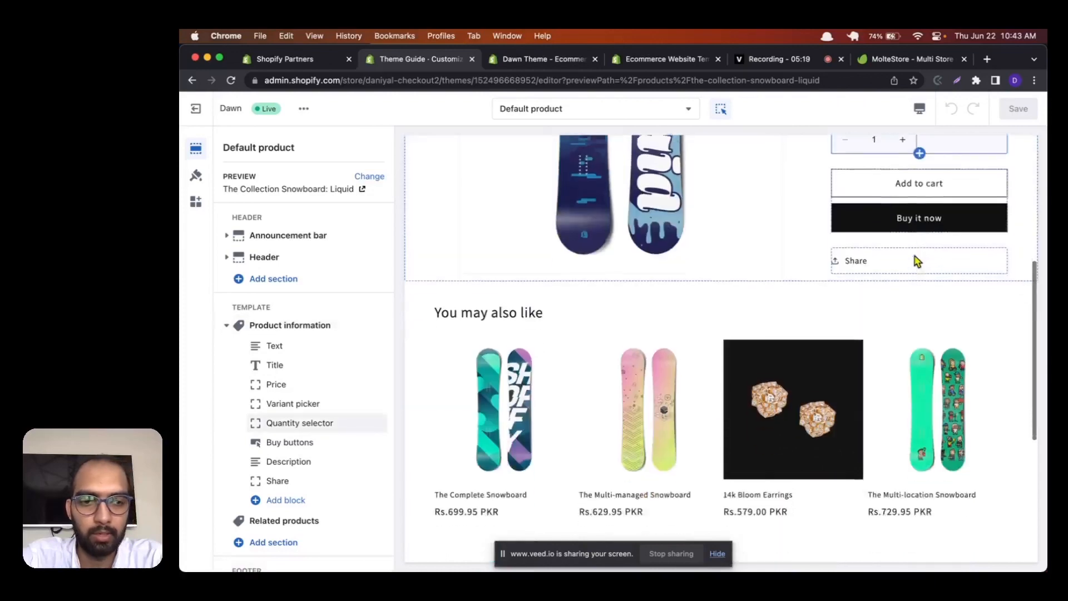
scroll(912, 261, "up", 7)
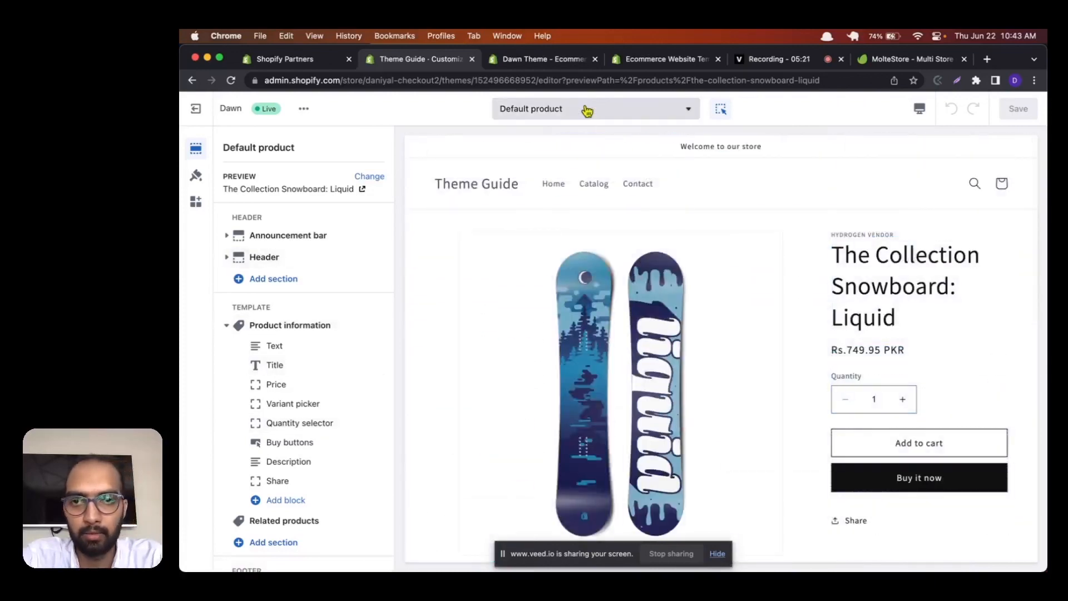
Step: Browse the templates available for Collections and Blogs in the theme editor
left_click(587, 110)
left_click(565, 230)
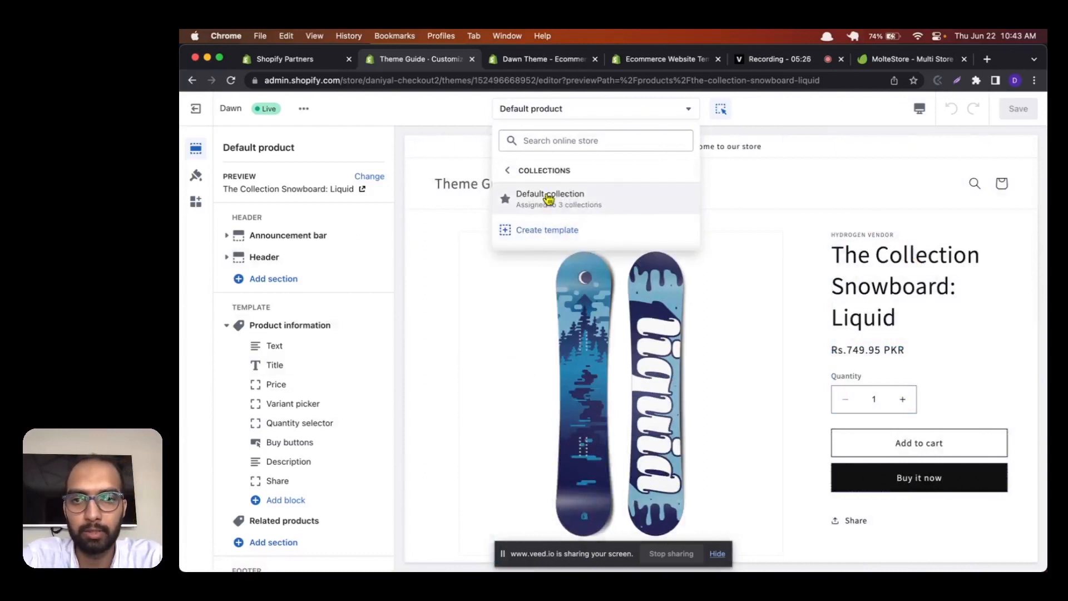
left_click(507, 171)
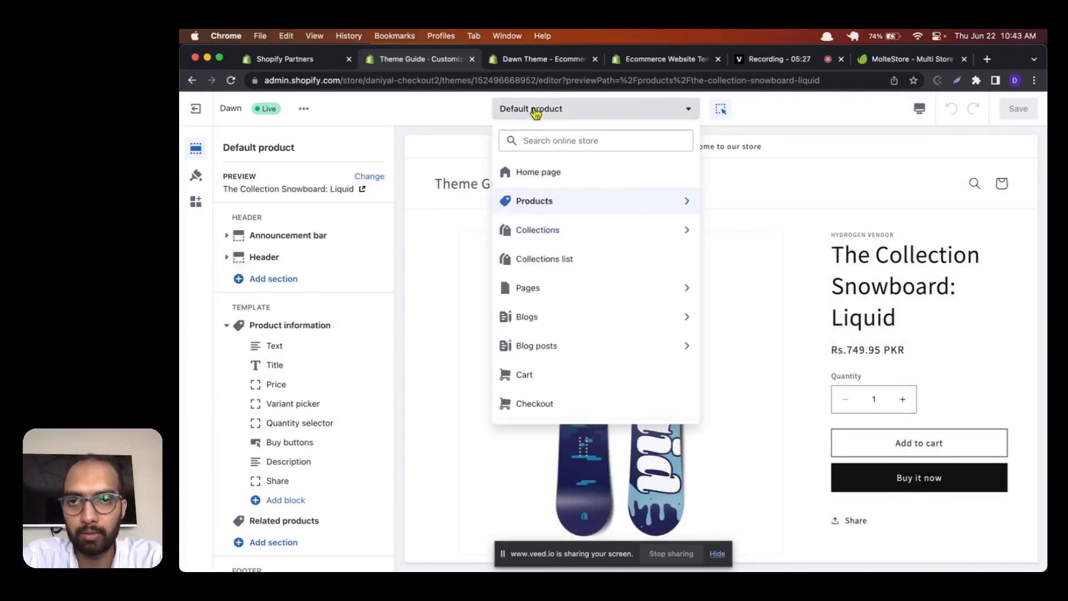
left_click(583, 323)
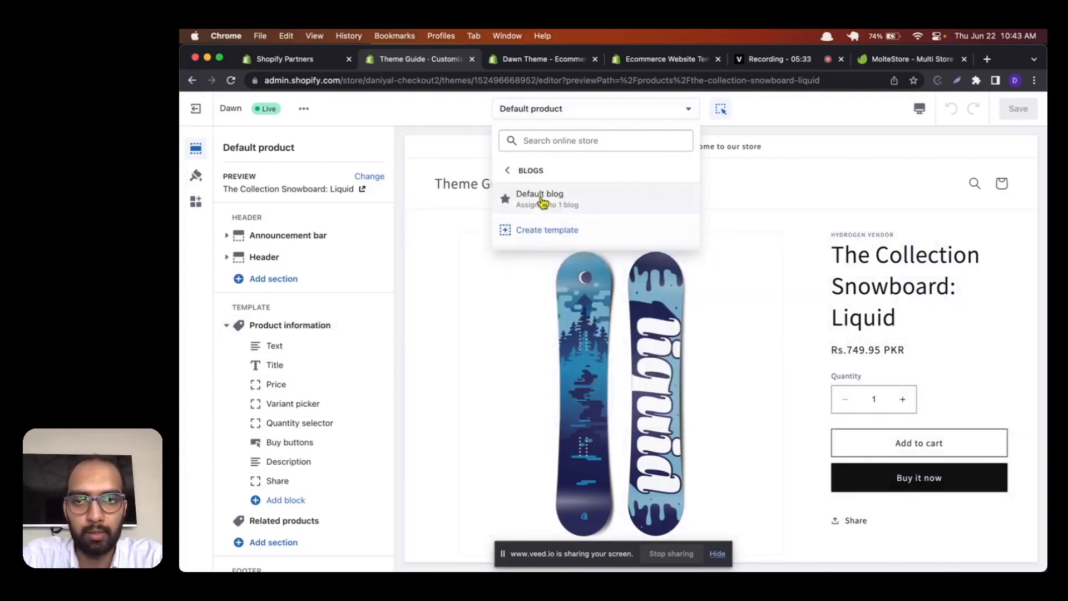
left_click(506, 177)
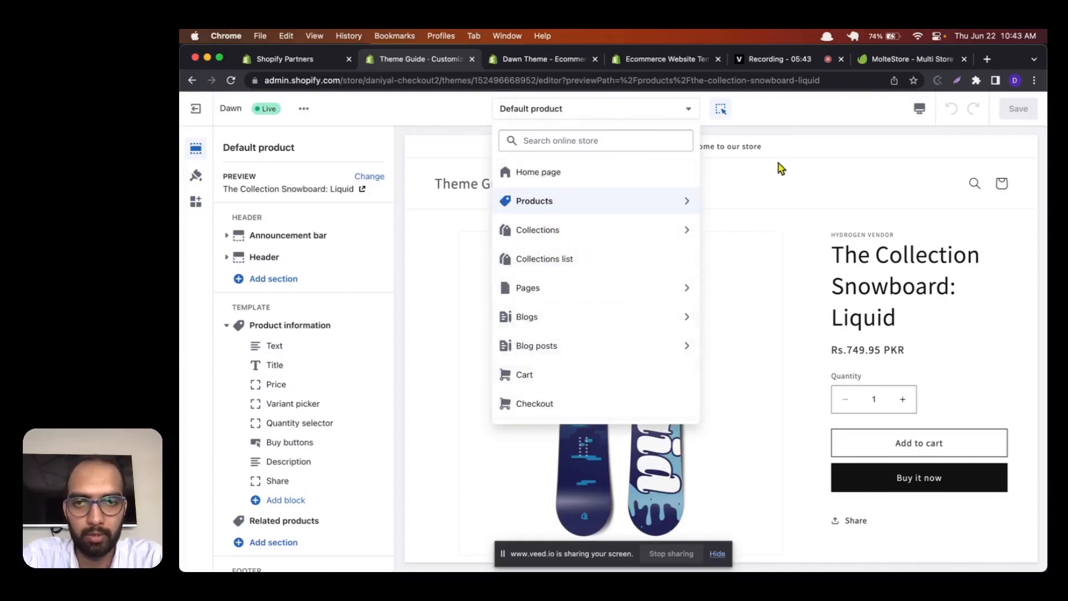
Step: Return to the Home page template, collapse the Image banner section and try repositioning it in the section list
left_click(604, 177)
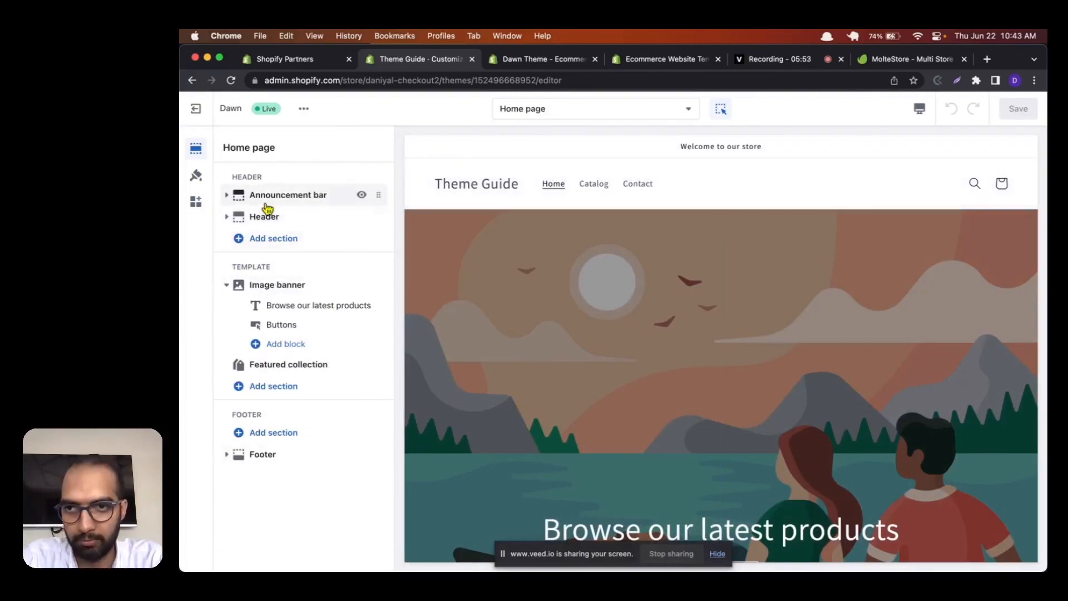
left_click(227, 285)
mouse_move(379, 284)
left_mouse_down()
mouse_move(377, 312)
mouse_move(376, 279)
left_mouse_up()
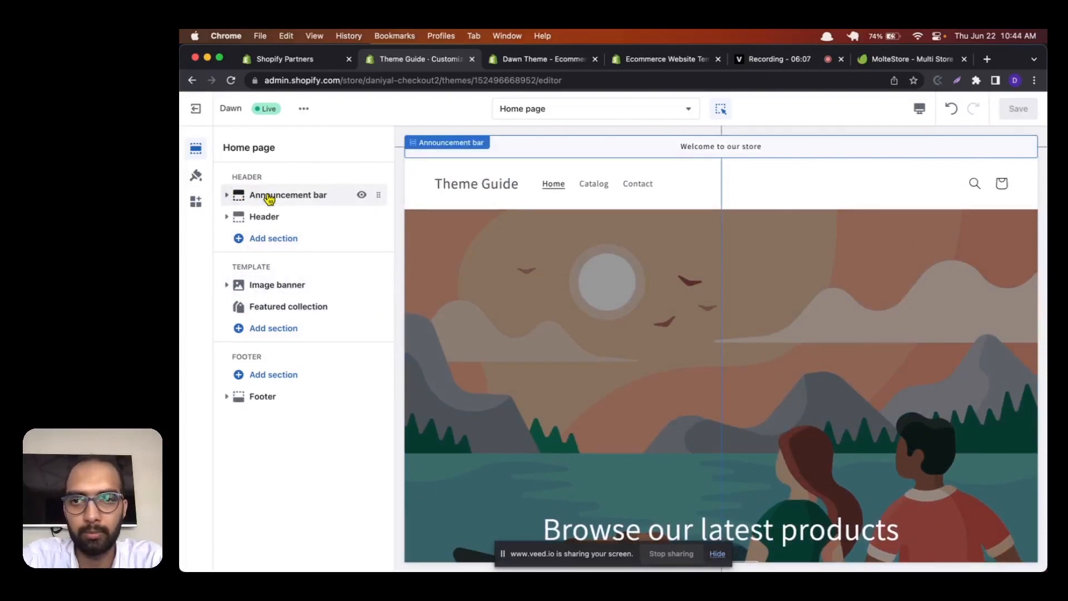
Step: Set the announcement bar's color scheme to Scheme 3
left_click(269, 197)
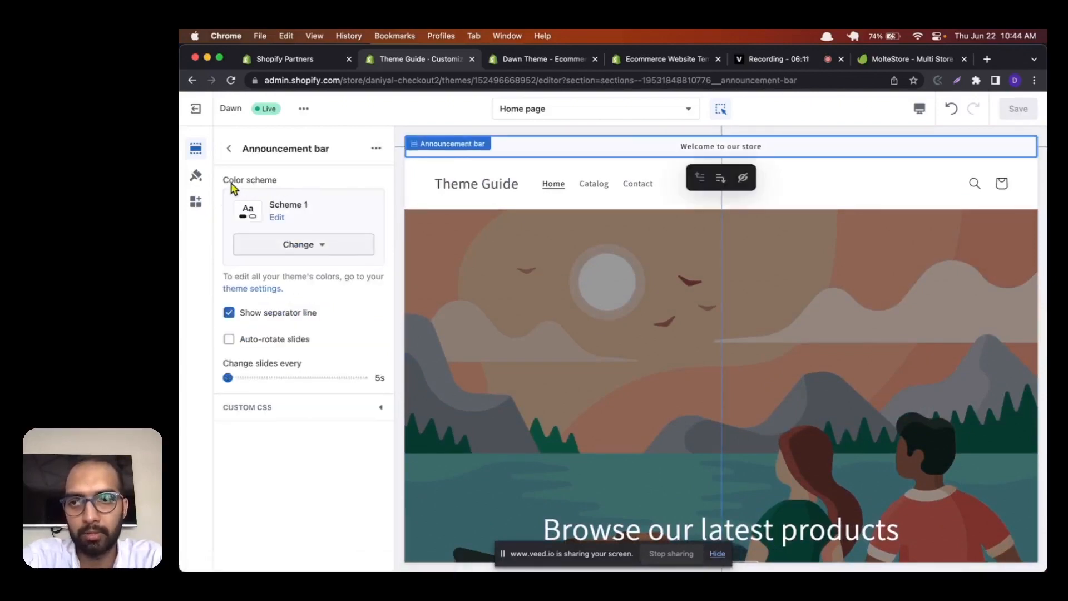
left_click(305, 251)
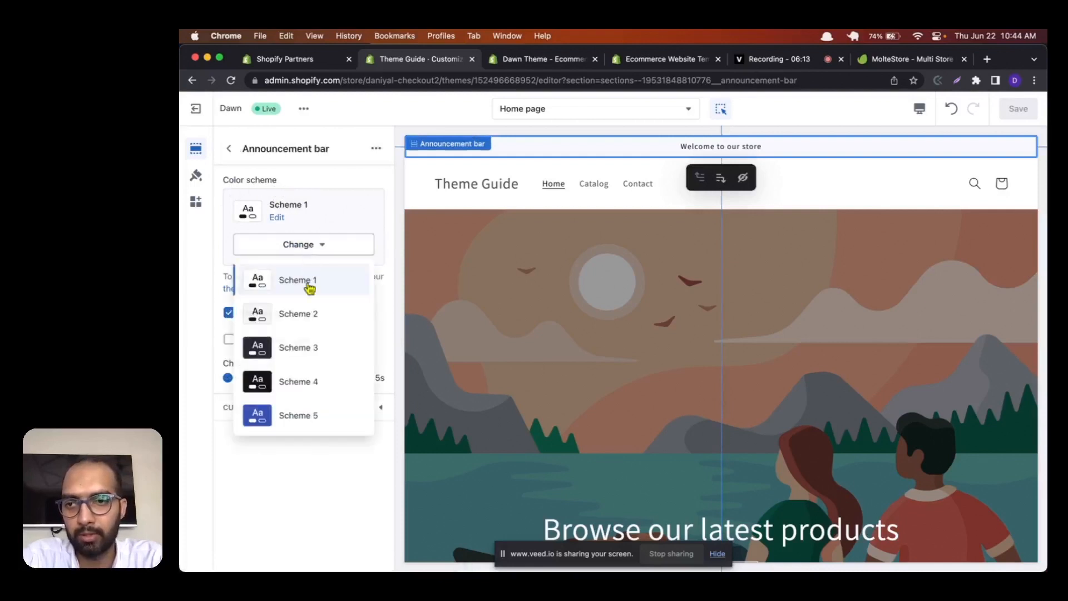
left_click(308, 345)
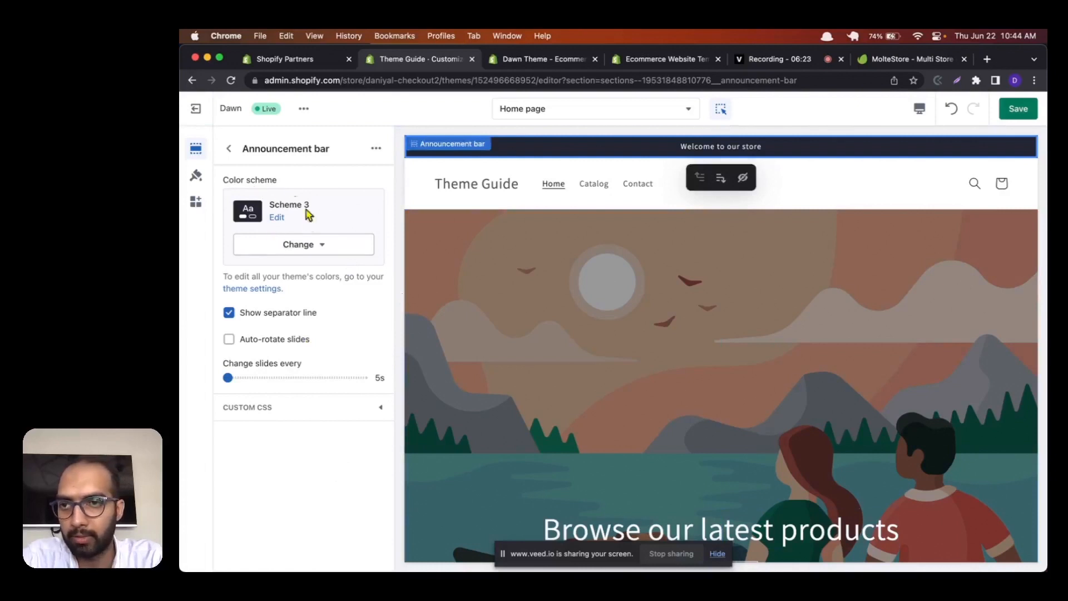
left_click(255, 179)
left_click(199, 281)
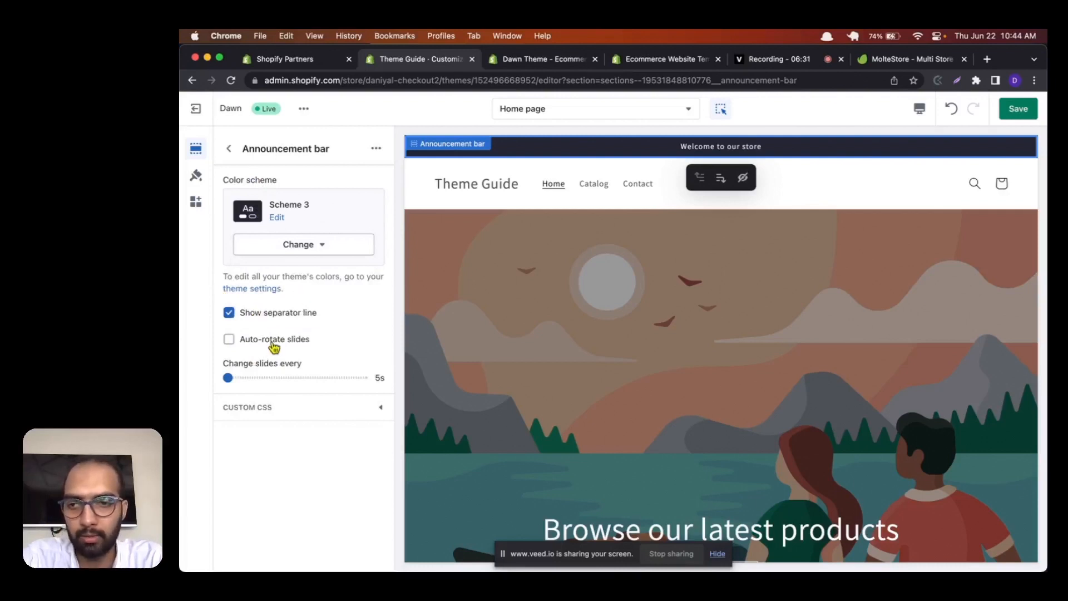
Step: Set the announcement bar to change slides every 6 seconds and review its custom CSS area
left_click_drag(228, 378, 254, 378)
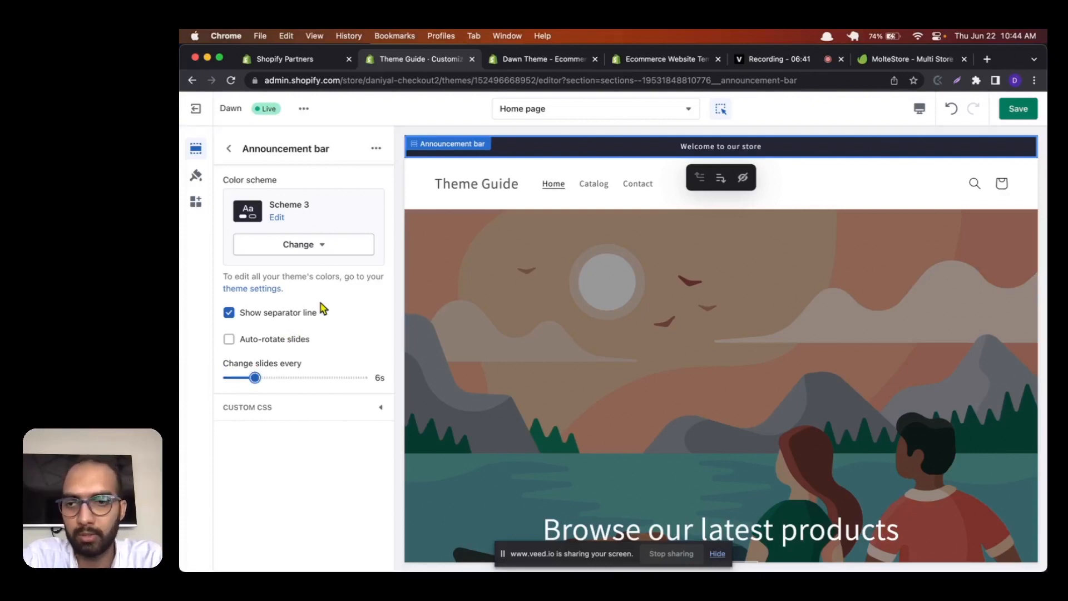
left_click(282, 410)
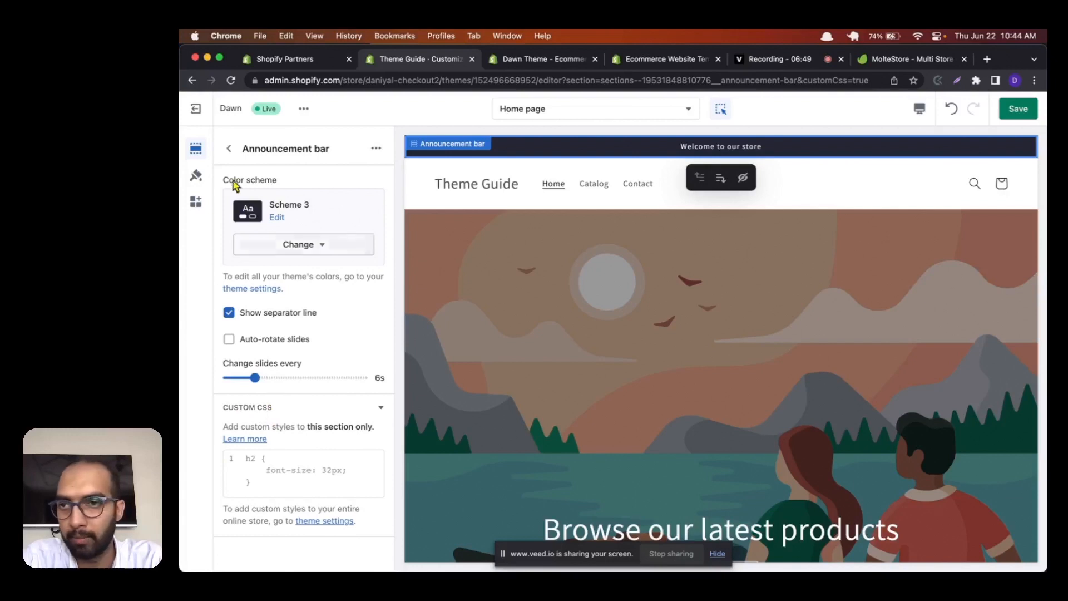
left_click(229, 149)
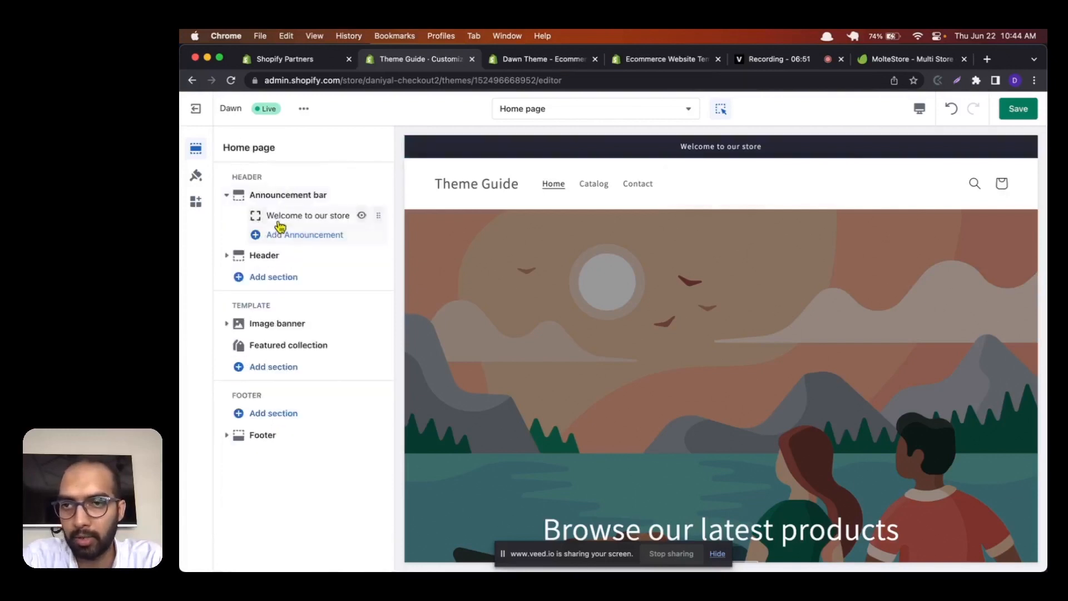
left_click(285, 195)
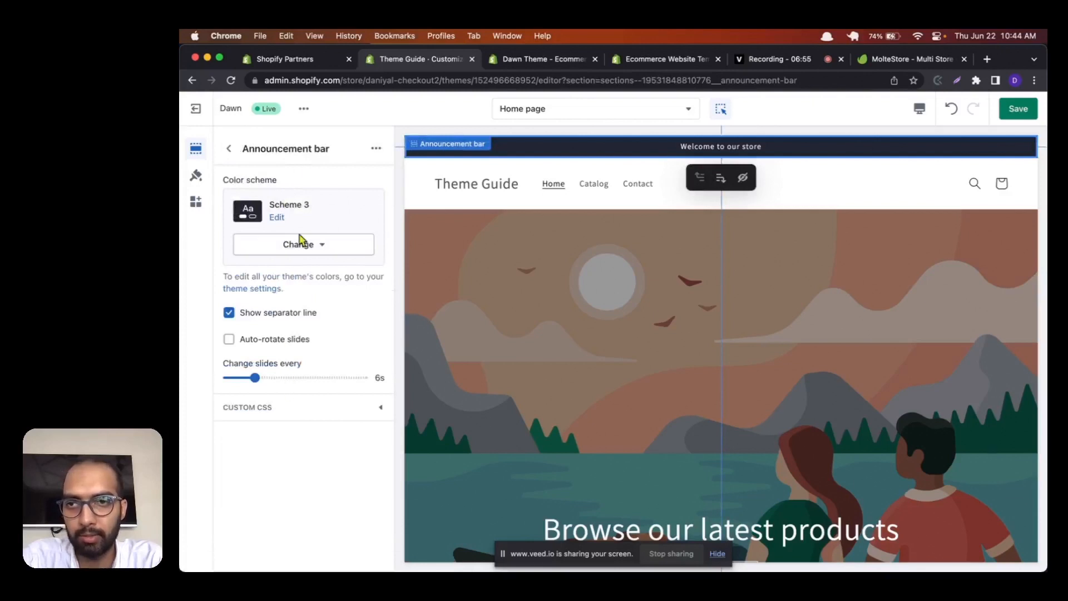
left_click(229, 148)
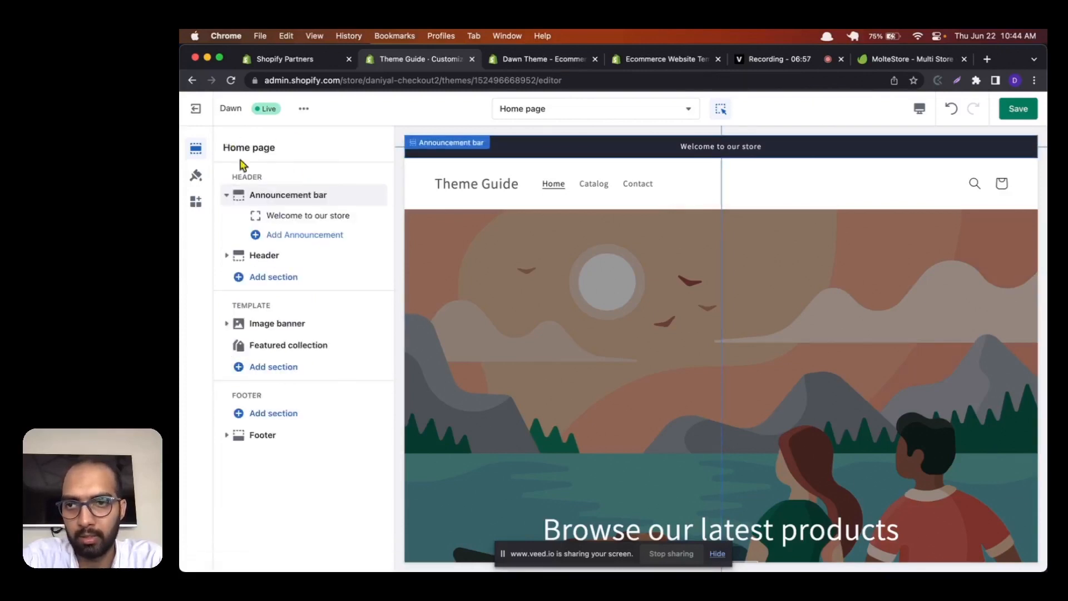
Step: Add a second announcement reading "Free Shipping after $100" to the announcement bar, then collapse that section
left_click(299, 234)
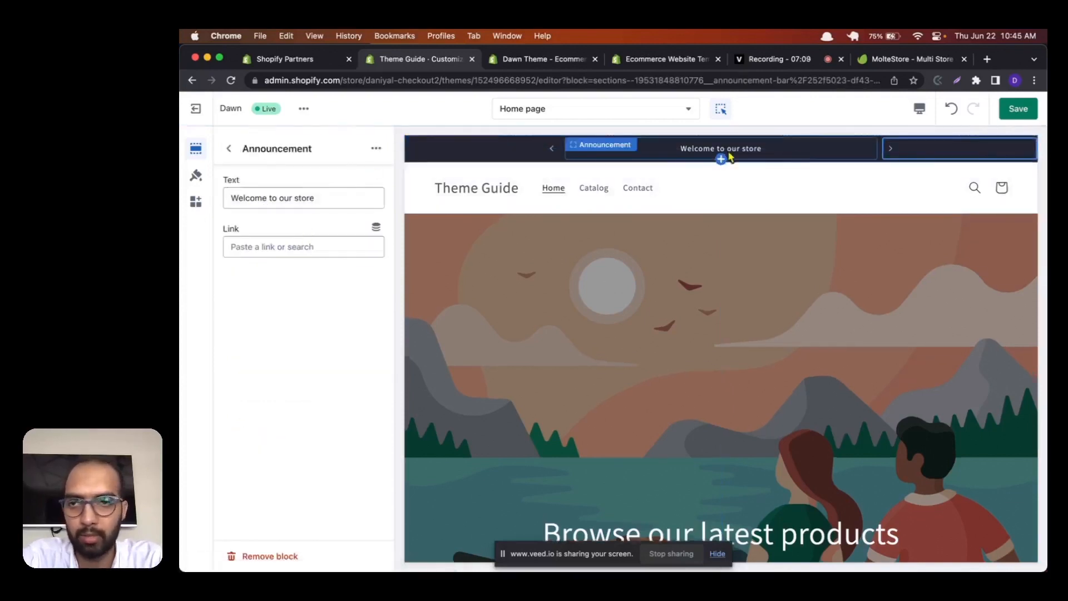
triple_click(323, 188)
key("BackSpace")
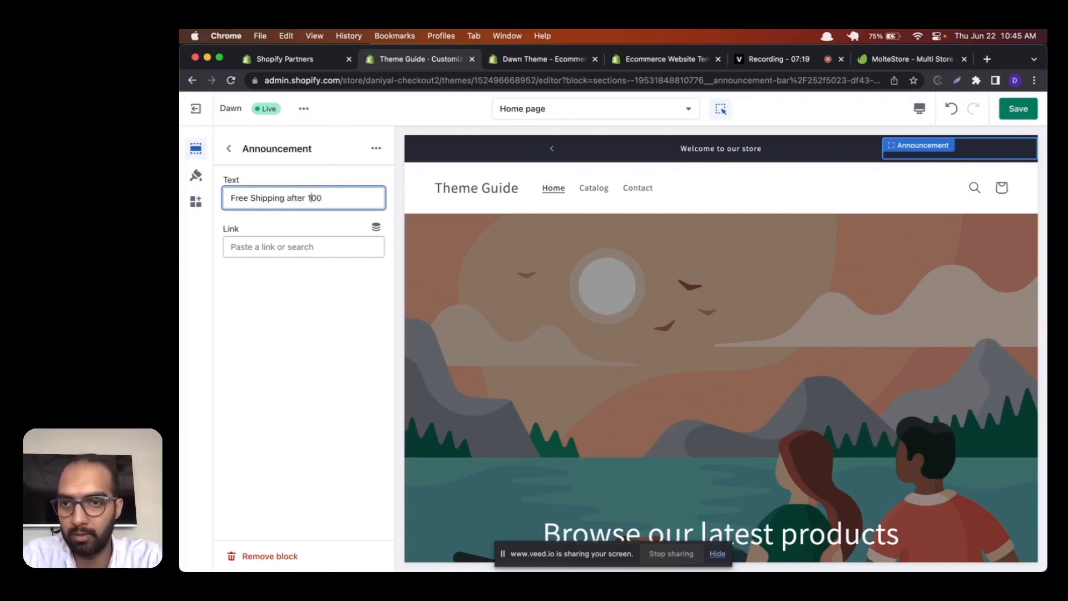
left_click(340, 292)
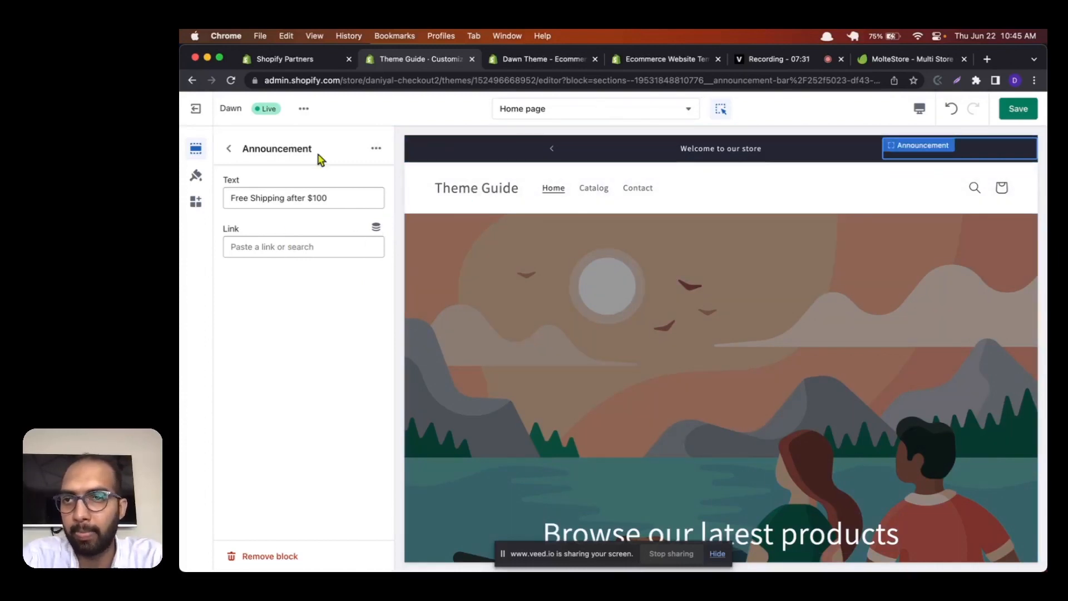
left_click(229, 149)
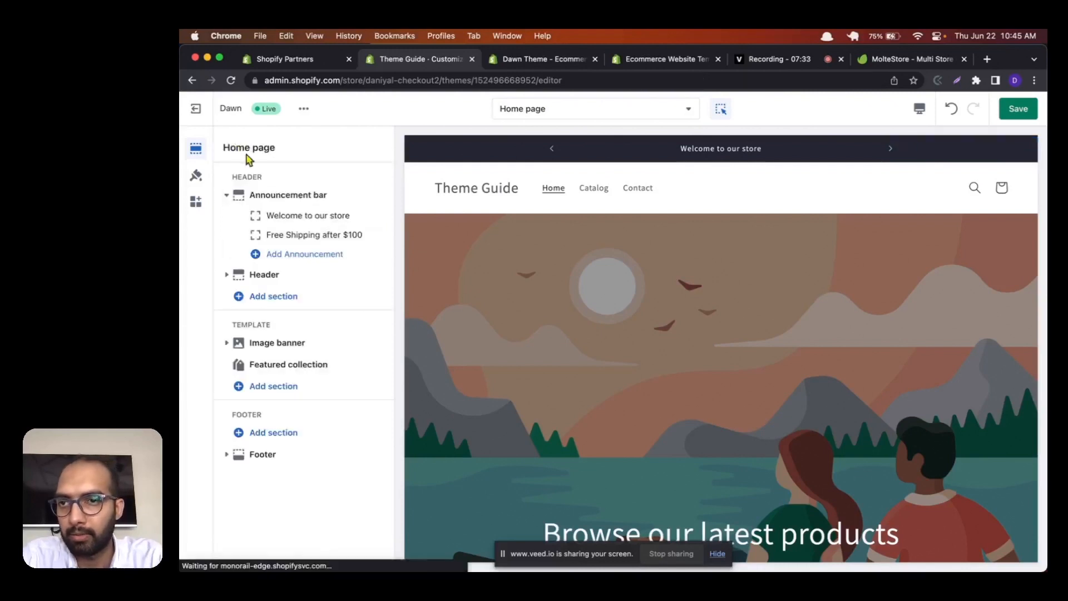
left_click(227, 198)
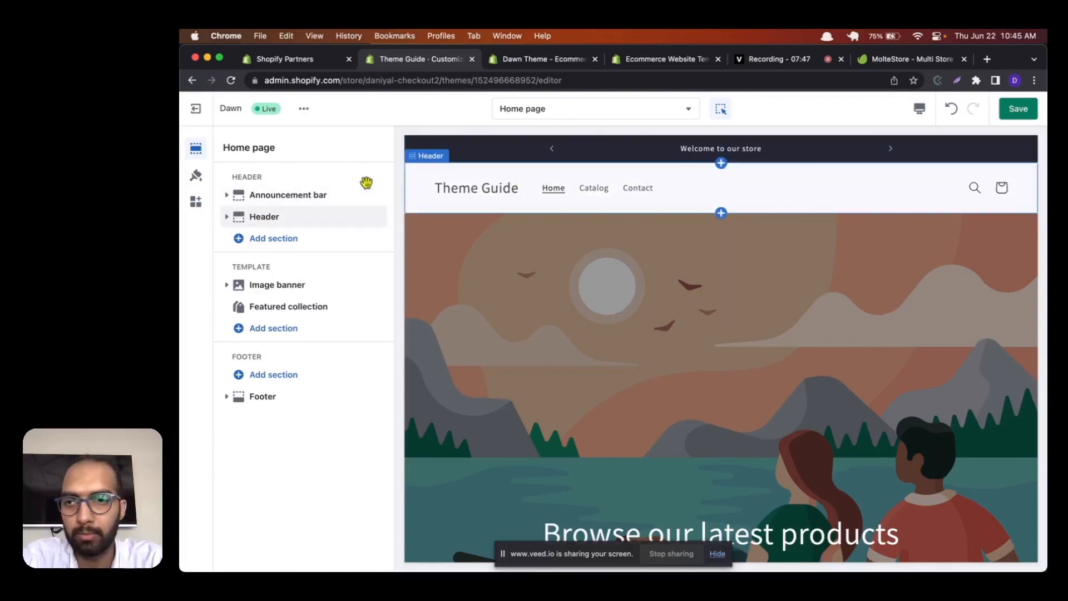
Step: Try the Top center desktop logo position for the header, then set it to Middle center
left_click(272, 216)
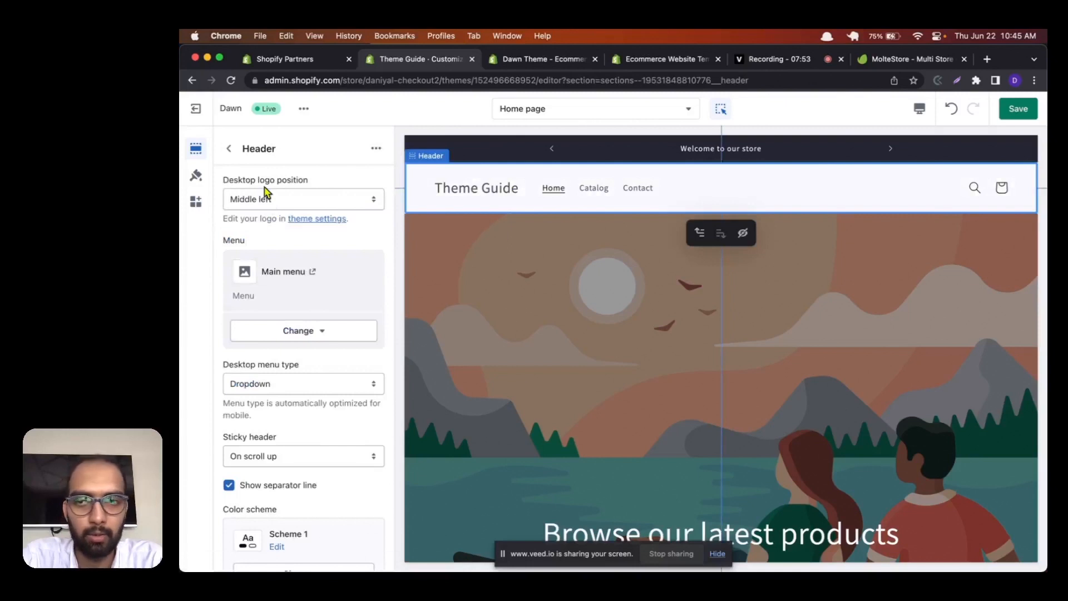
left_click(267, 194)
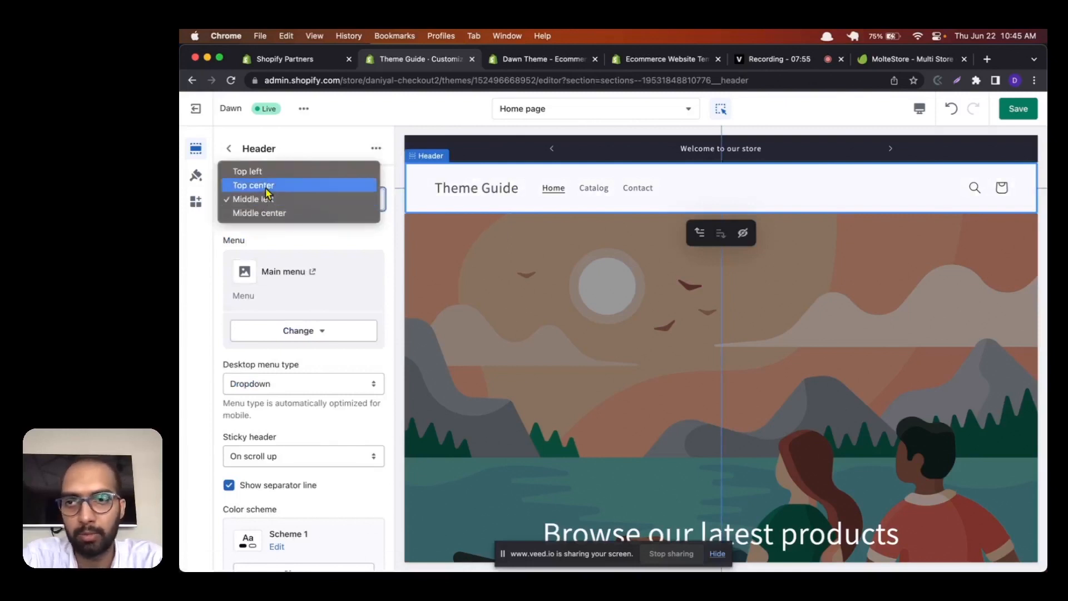
left_click(266, 188)
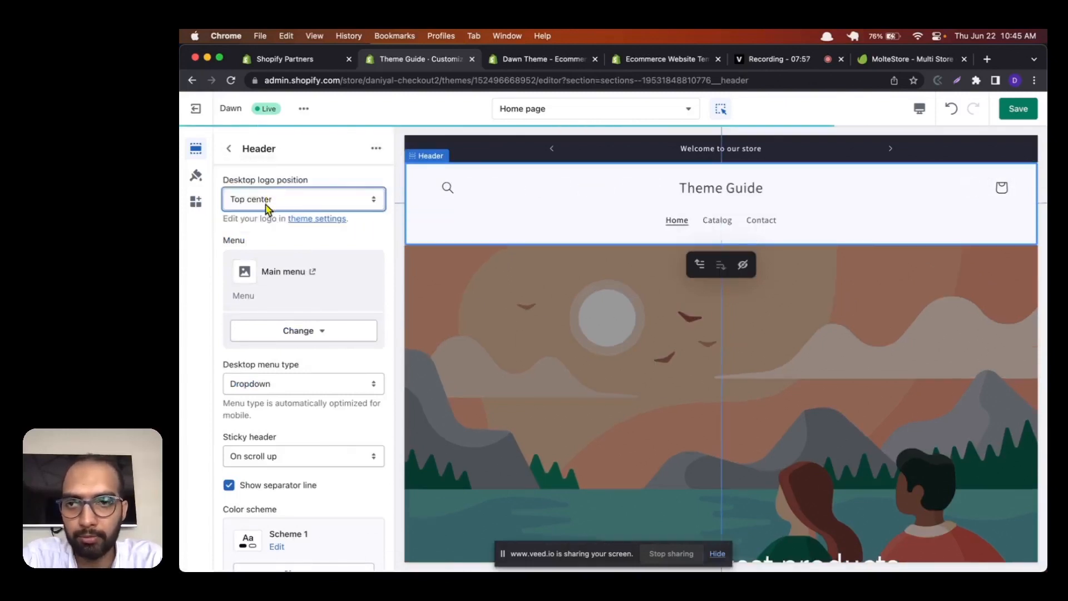
left_click(267, 208)
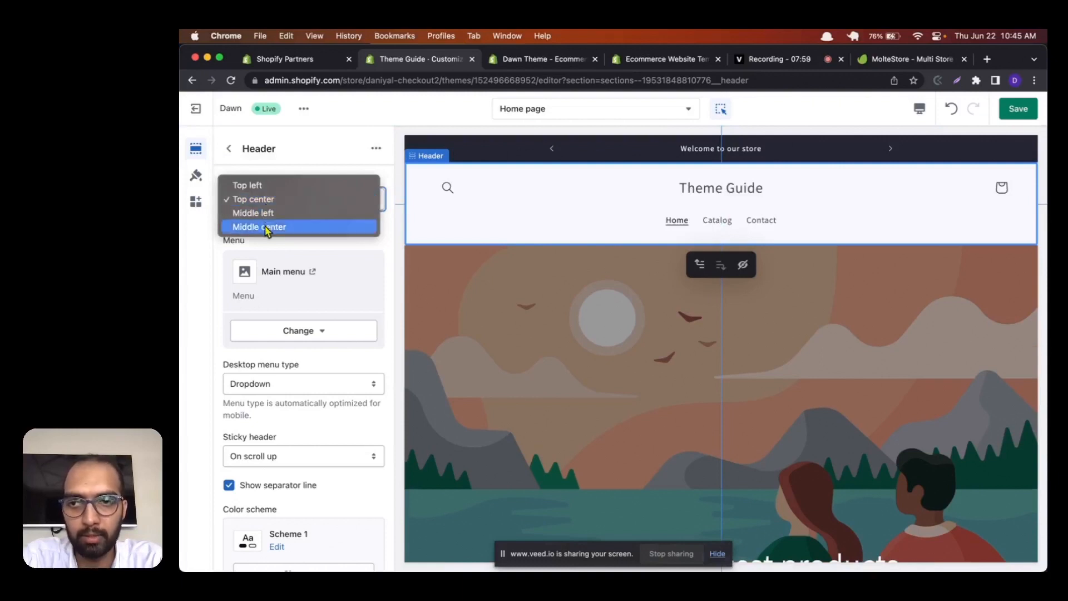
left_click(266, 226)
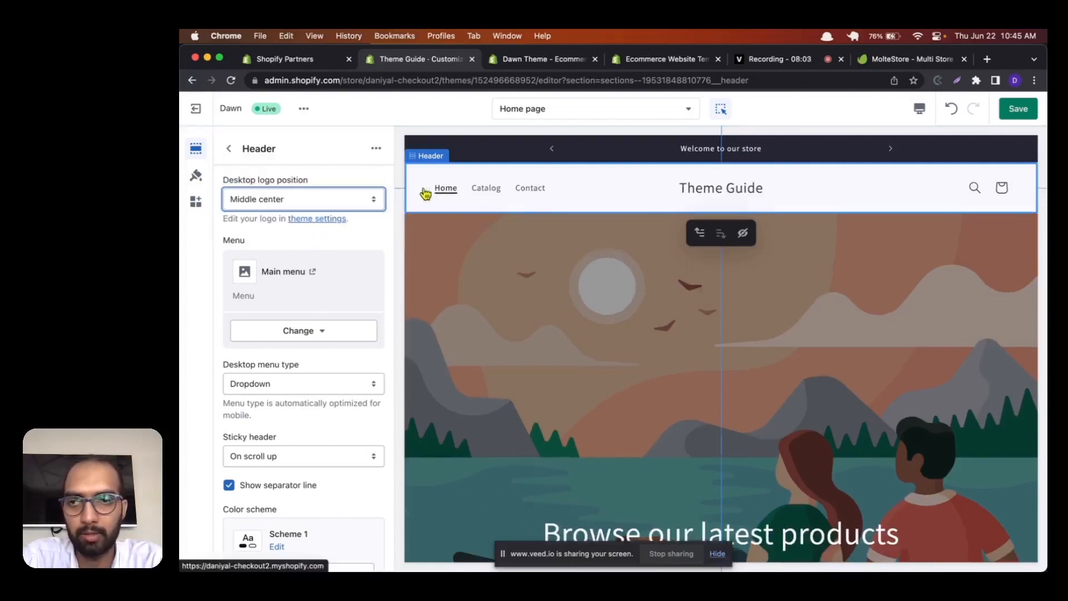
Step: Examine the menus that can be assigned to the header, leaving the selection without choosing another
scroll(292, 285, "down", 1)
scroll(292, 285, "down", 2)
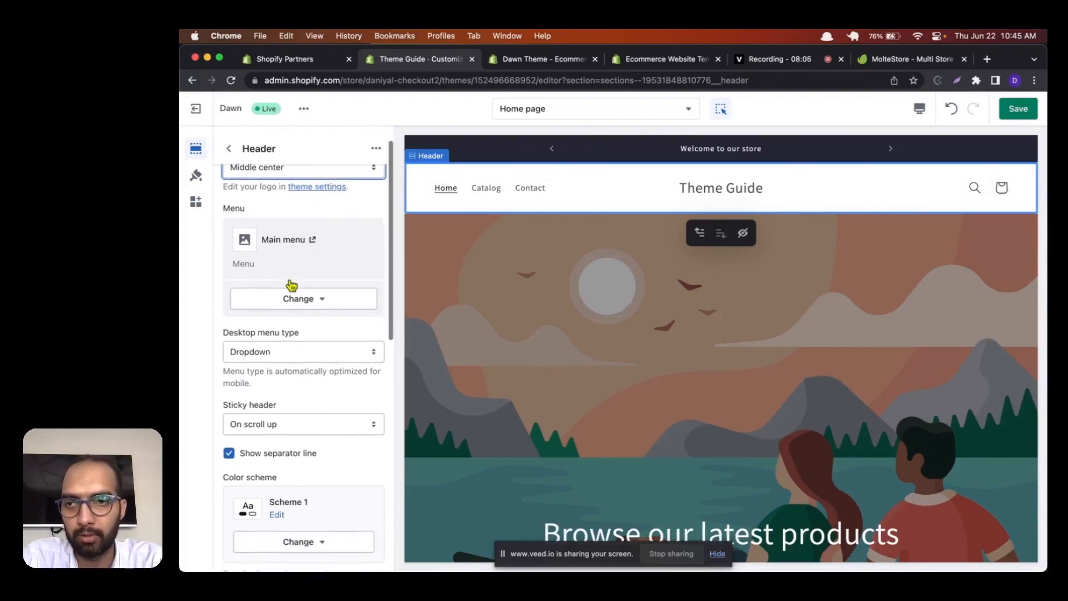
left_click(292, 305)
left_click(298, 331)
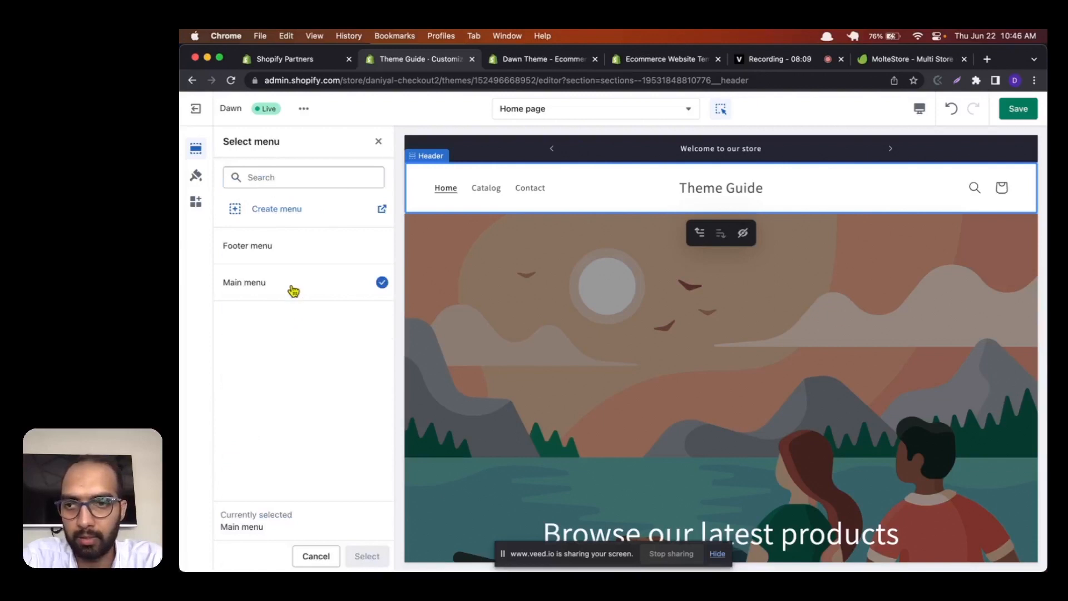
left_click(379, 141)
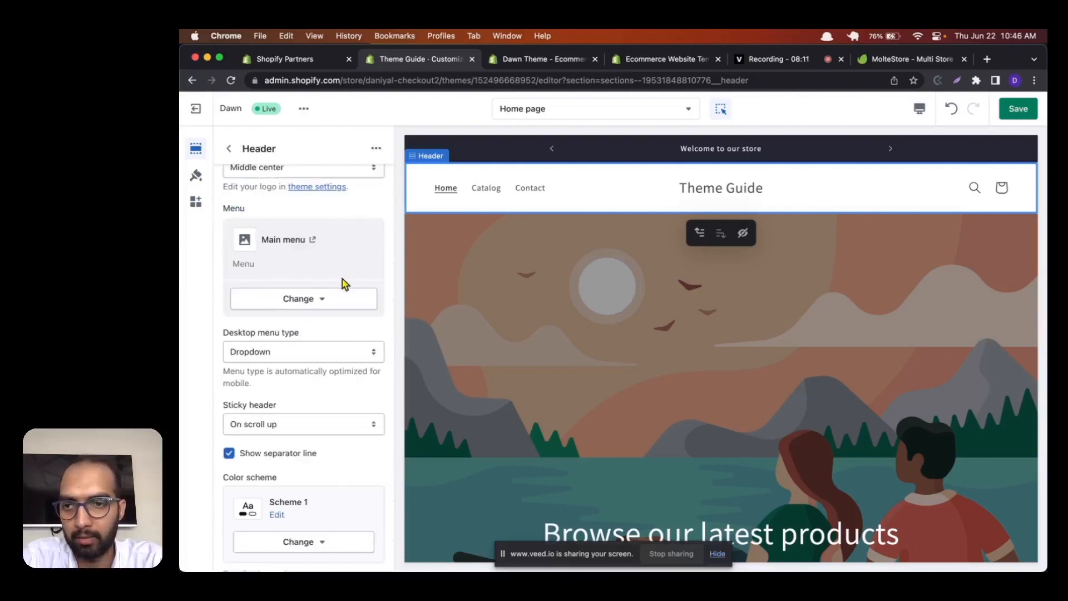
Step: Set the header's desktop menu type to Mega menu
scroll(342, 282, "down", 3)
scroll(342, 282, "down", 3)
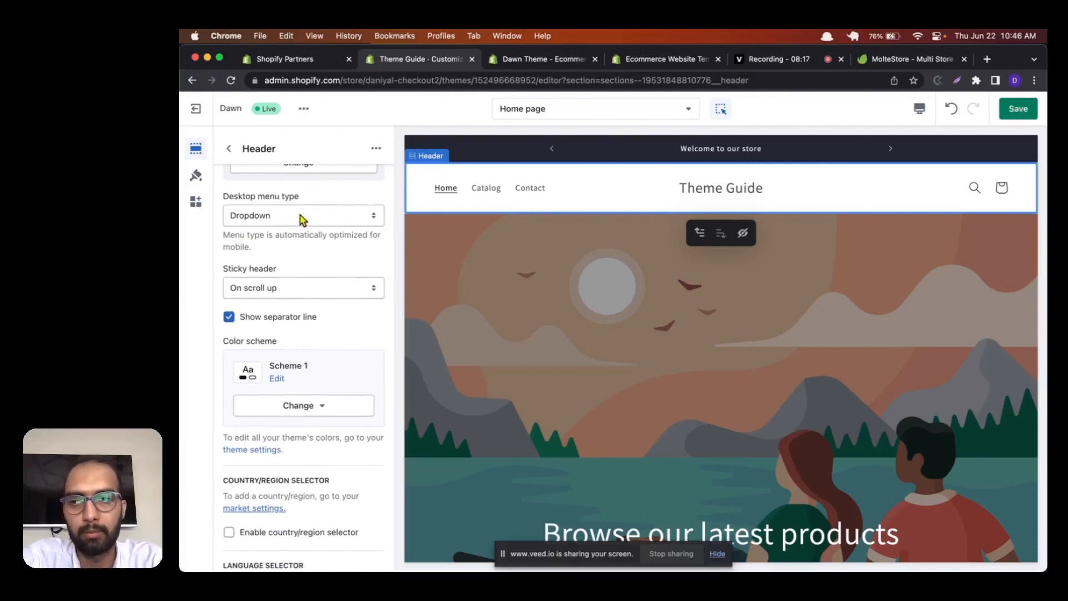
left_click(302, 219)
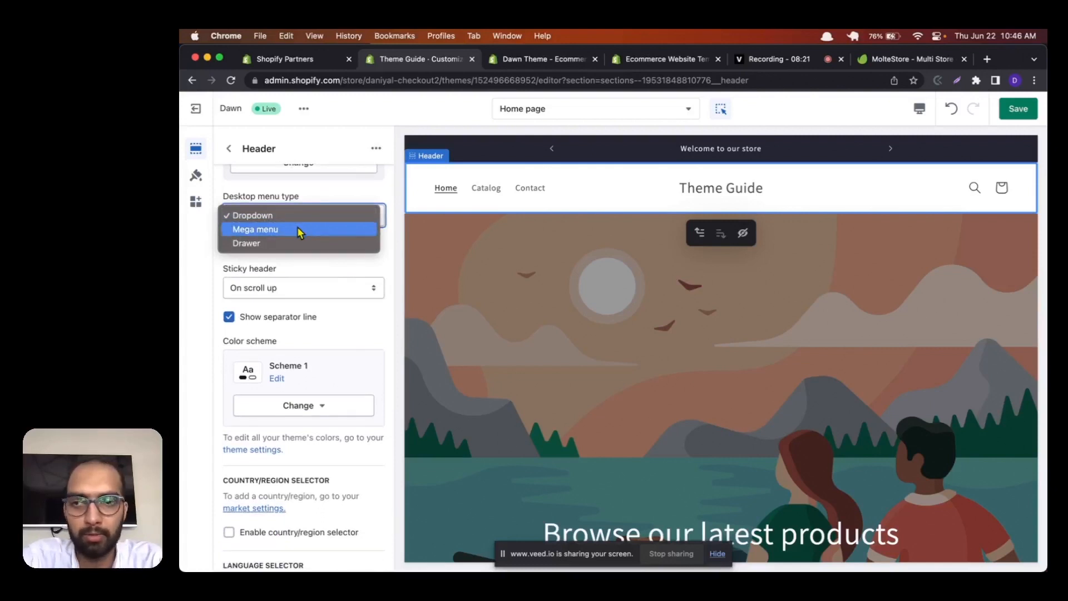
left_click(299, 230)
Step: Set the sticky header to Always and compare its behavior with the On scroll up option in the page preview
scroll(299, 244, "down", 2)
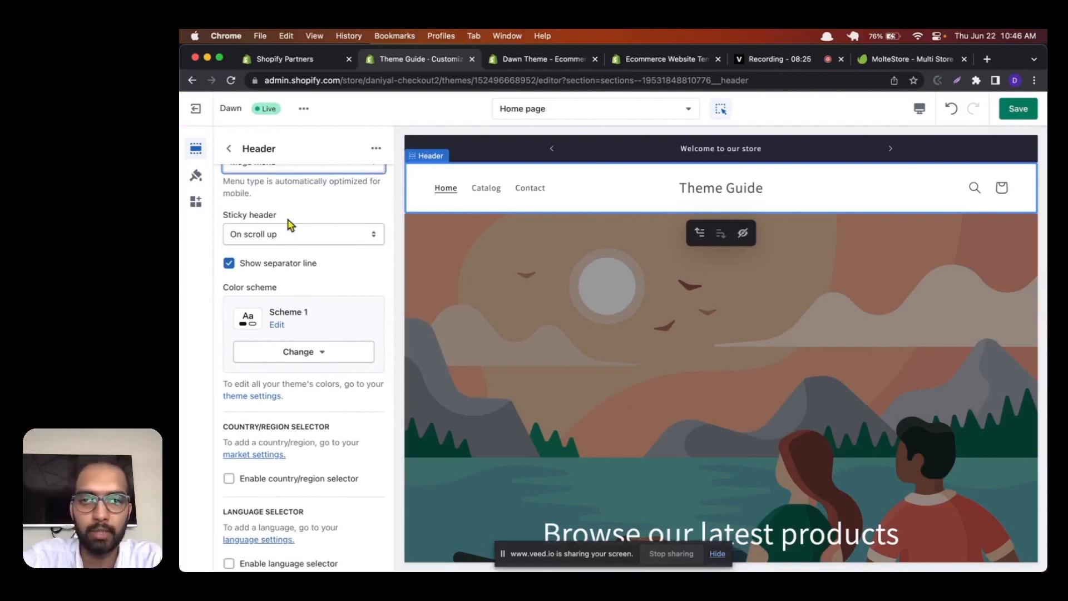
scroll(624, 219, "down", 3)
scroll(625, 221, "up", 1)
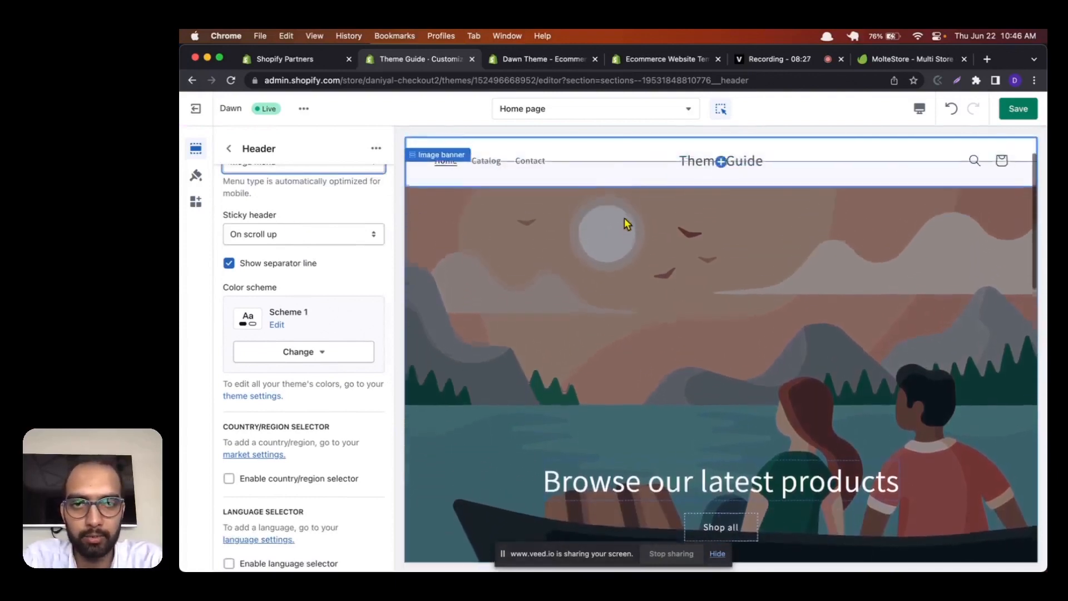
scroll(624, 219, "down", 3)
scroll(624, 219, "up", 5)
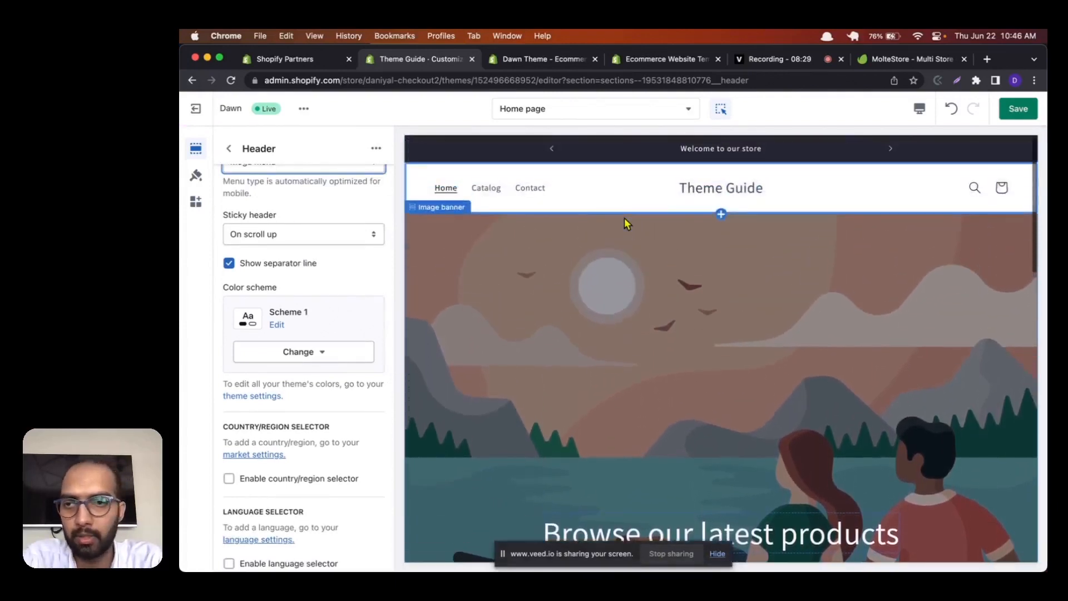
left_click(305, 238)
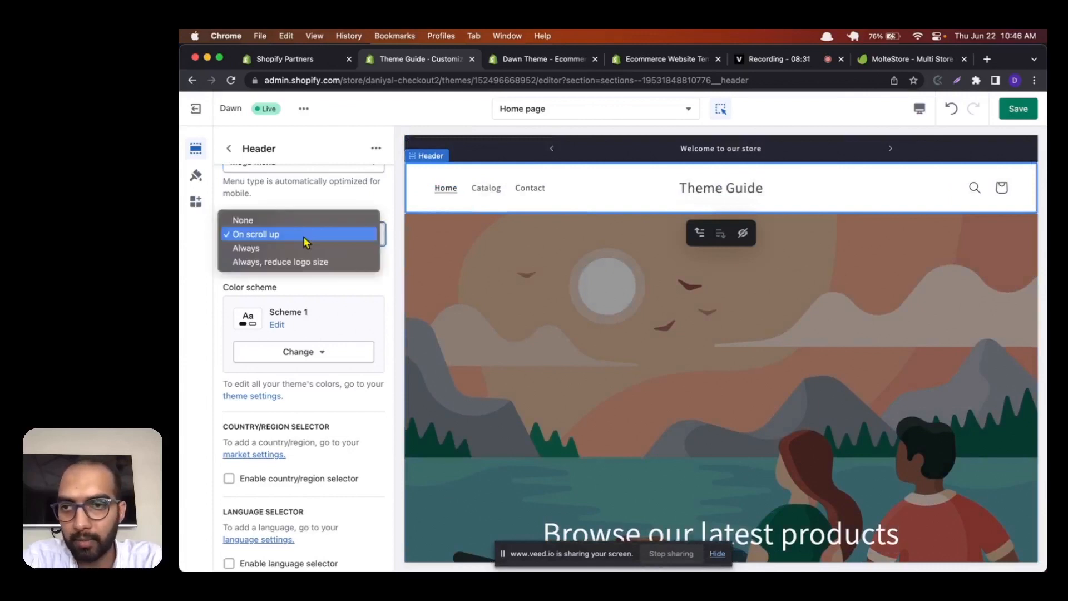
left_click(288, 248)
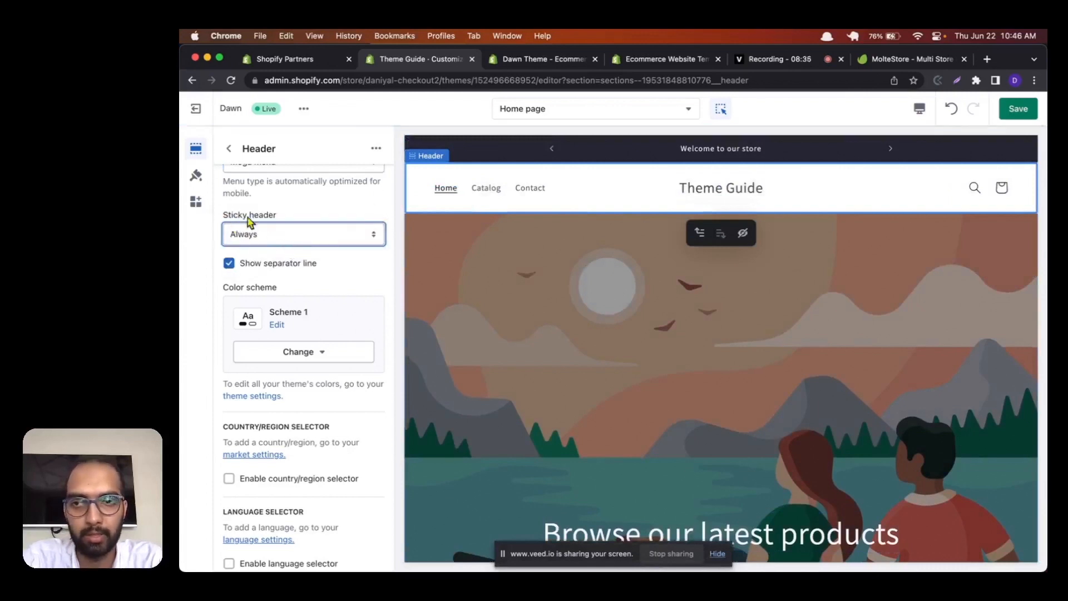
scroll(572, 373, "down", 2)
scroll(572, 373, "down", 3)
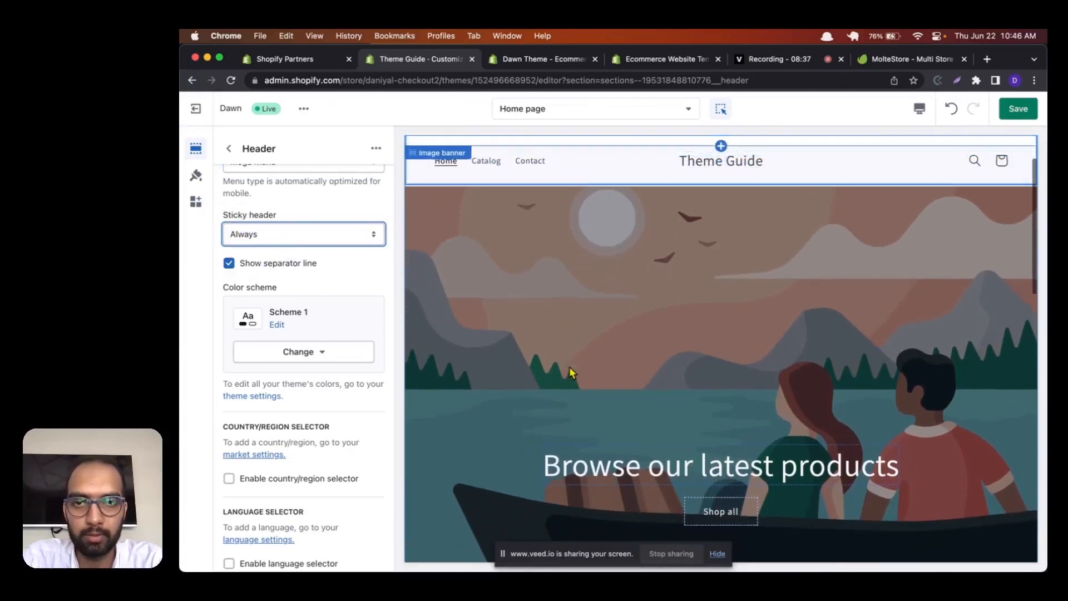
scroll(572, 373, "down", 3)
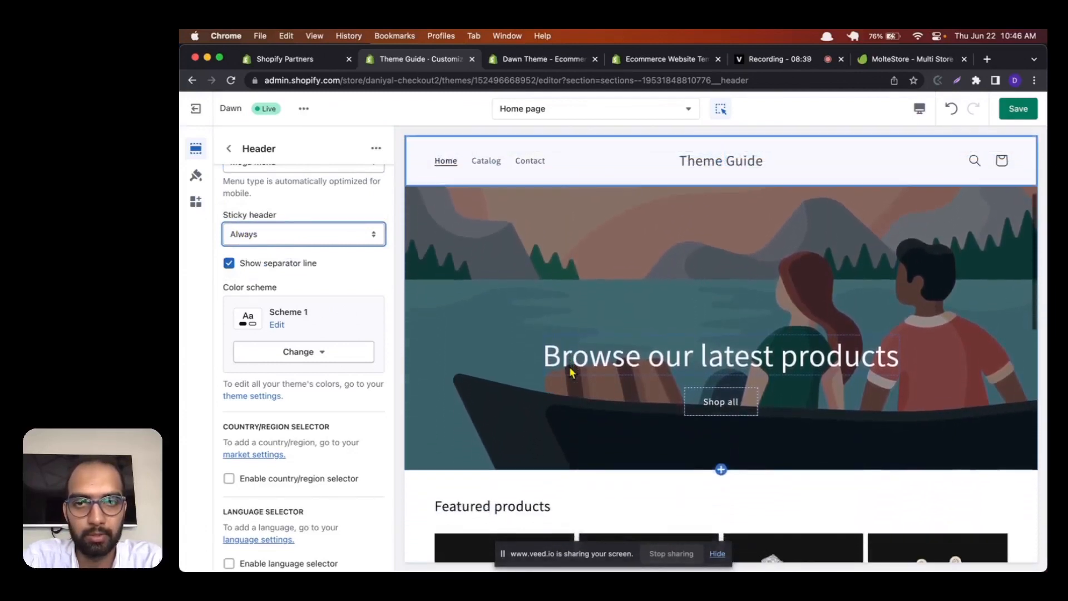
scroll(572, 374, "up", 2)
scroll(573, 374, "up", 3)
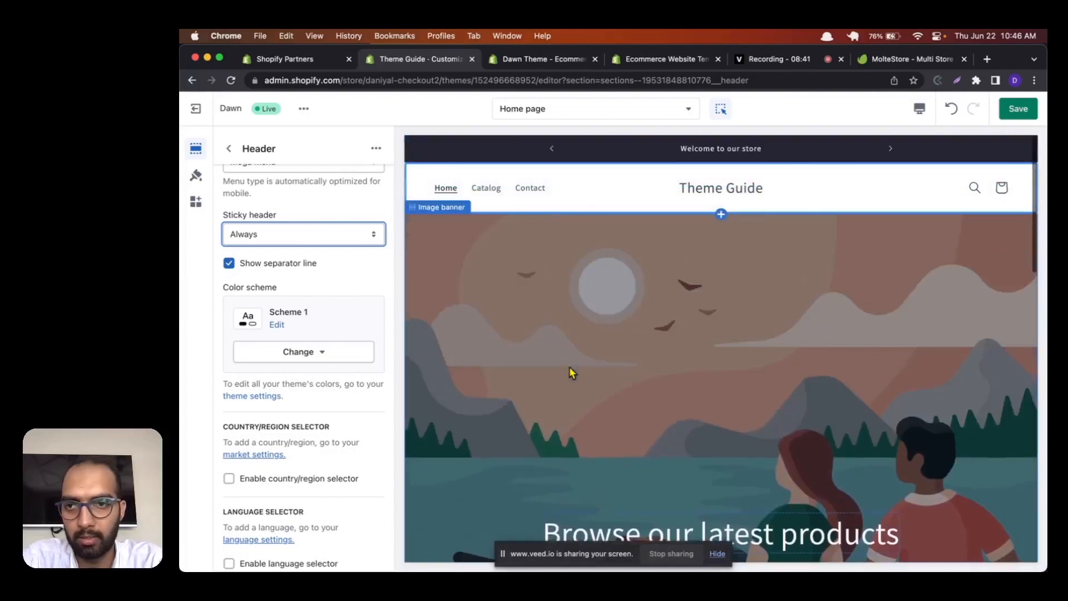
Step: Examine the color schemes available for the header and close the list without picking one
scroll(384, 273, "down", 3)
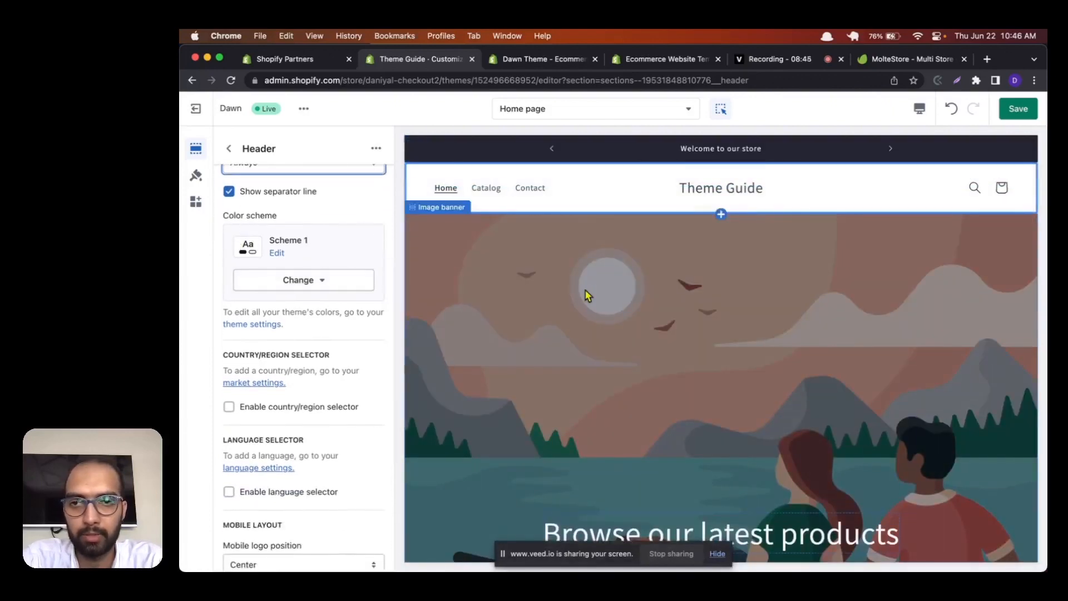
left_click(342, 281)
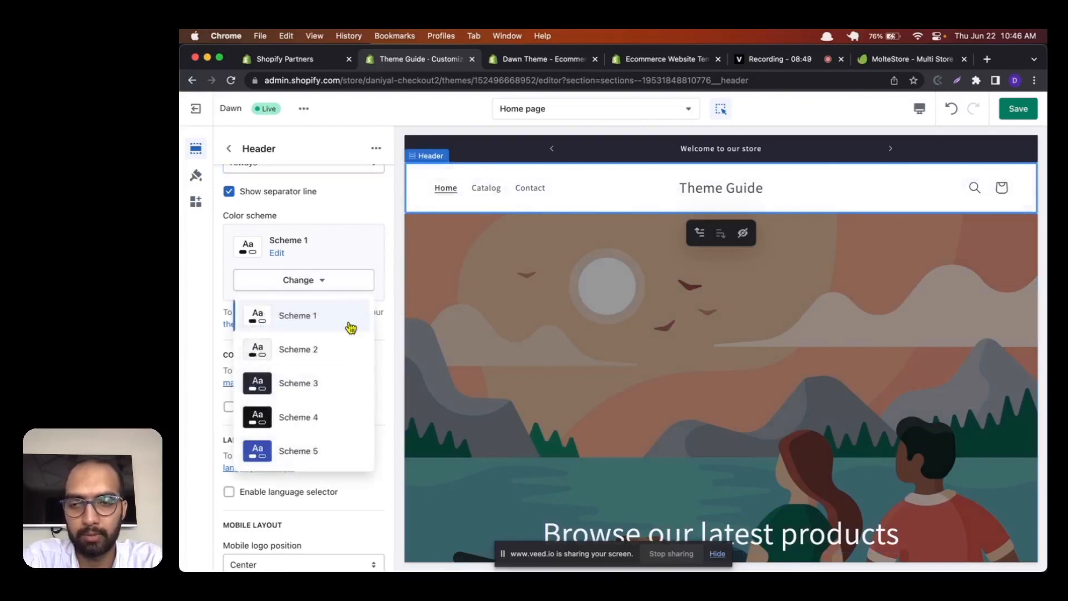
left_click(392, 231)
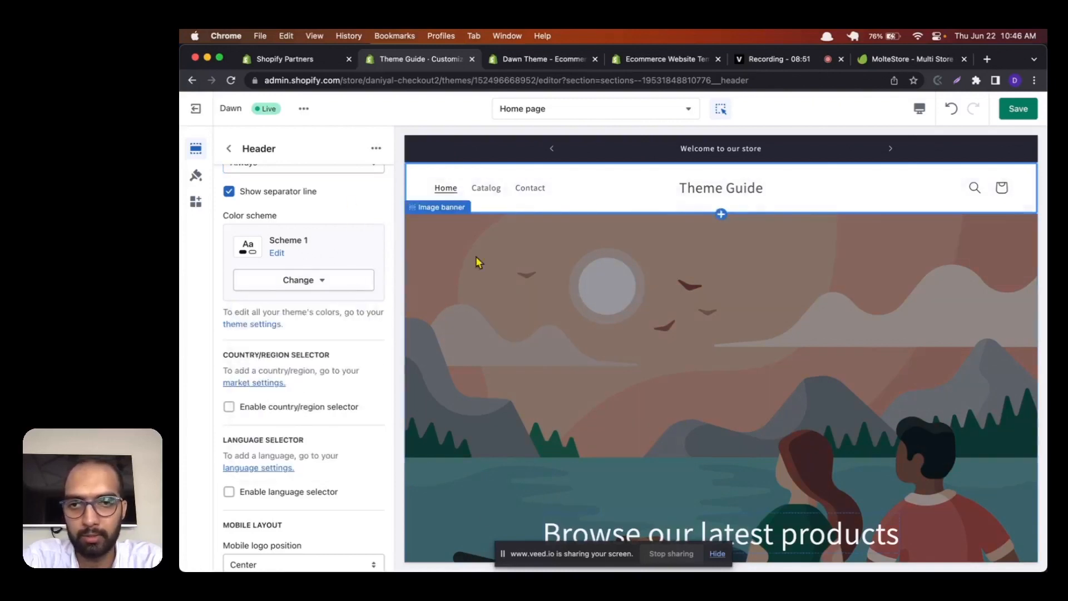
Step: Enable the country/region selector in the header and browse its country and currency list in the preview
scroll(360, 342, "down", 1)
scroll(360, 342, "down", 3)
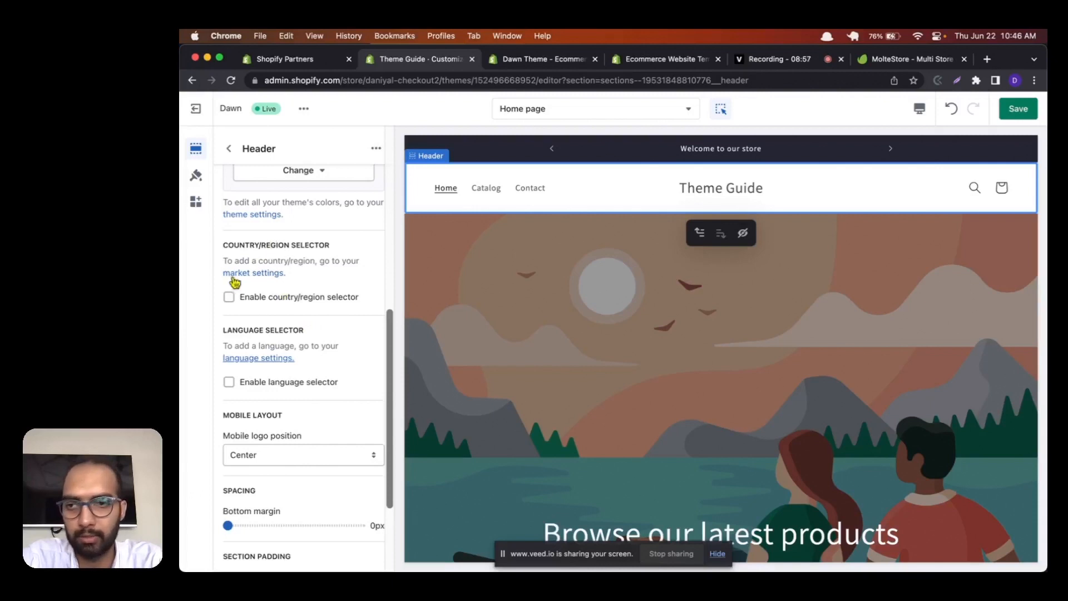
left_click(229, 296)
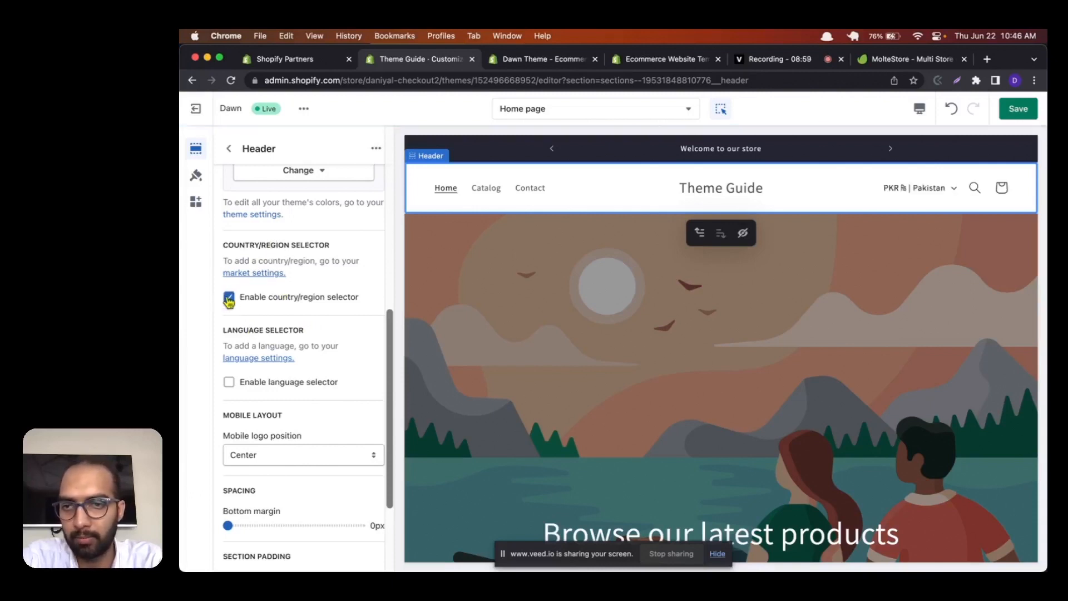
left_click(952, 191)
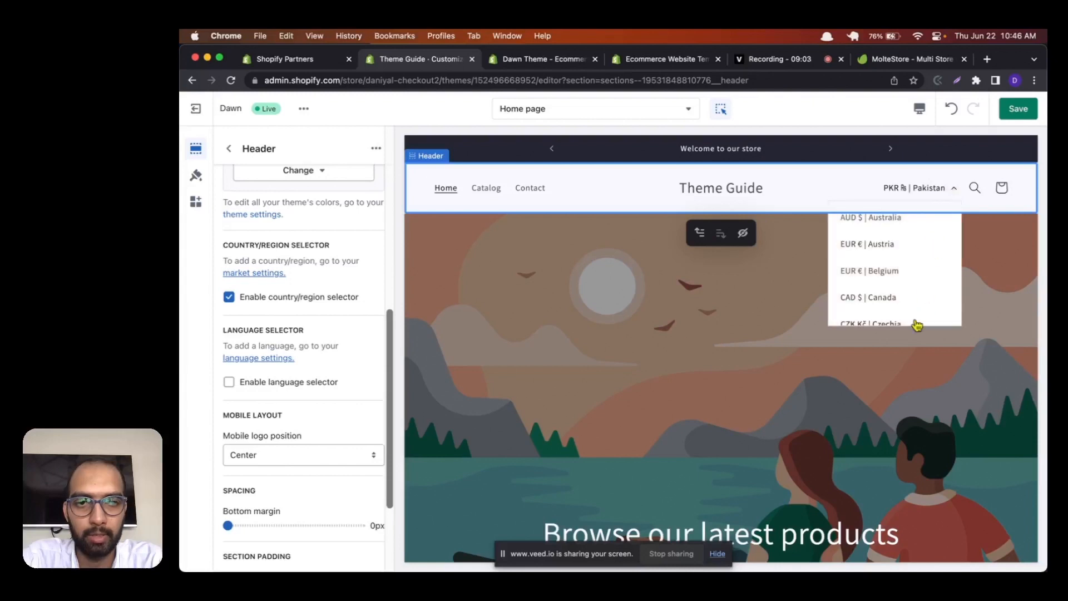
scroll(916, 320, "down", 3)
scroll(917, 325, "down", 3)
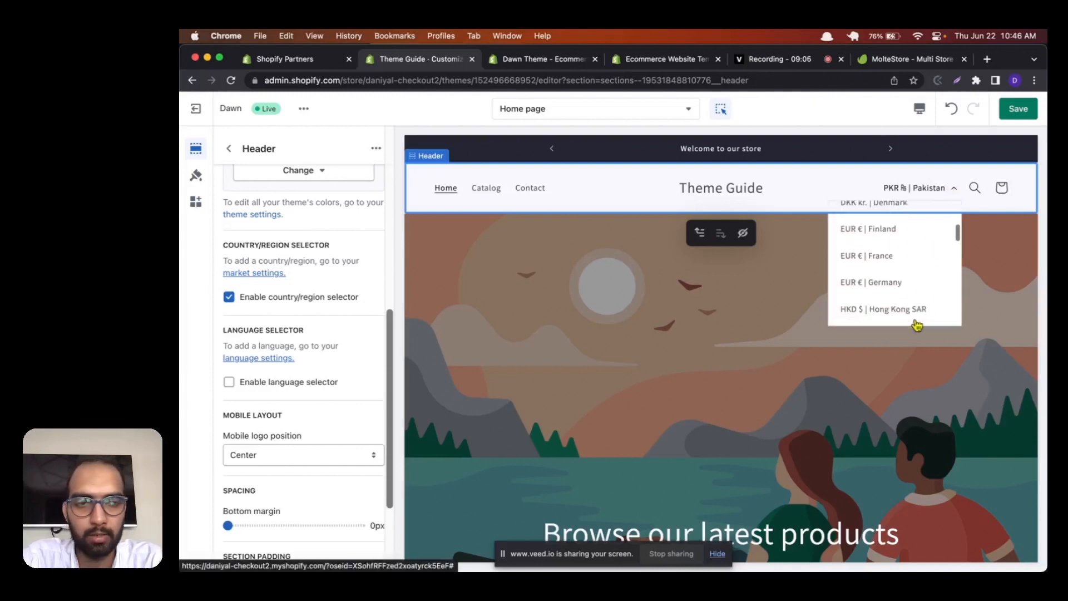
scroll(917, 325, "down", 3)
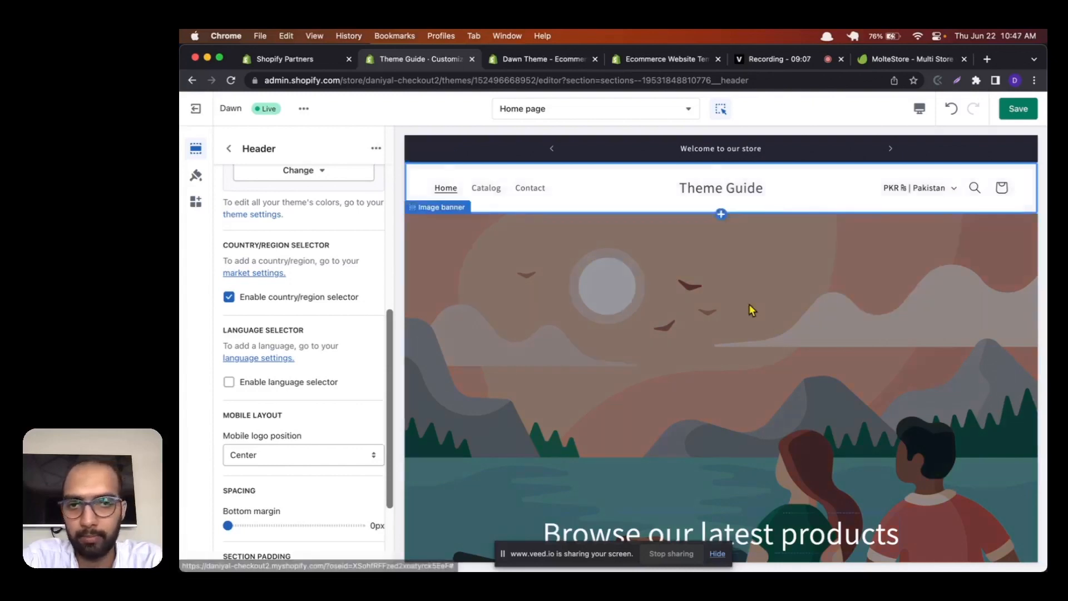
Step: Return to the header's settings and review its language selector, mobile layout, spacing and section padding options
left_click(748, 304)
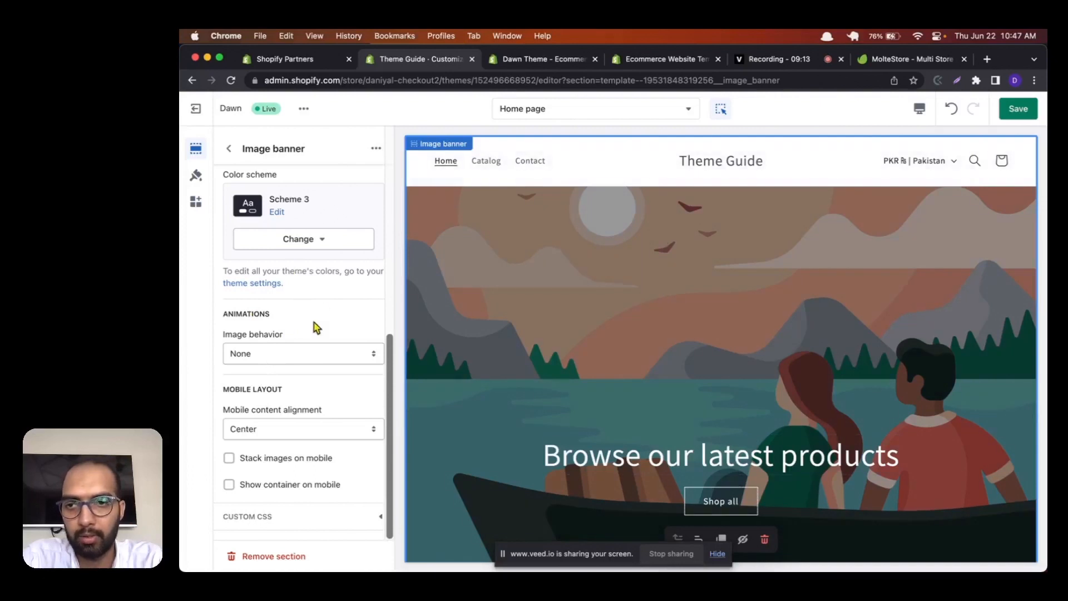
scroll(312, 326, "up", 8)
left_click(228, 148)
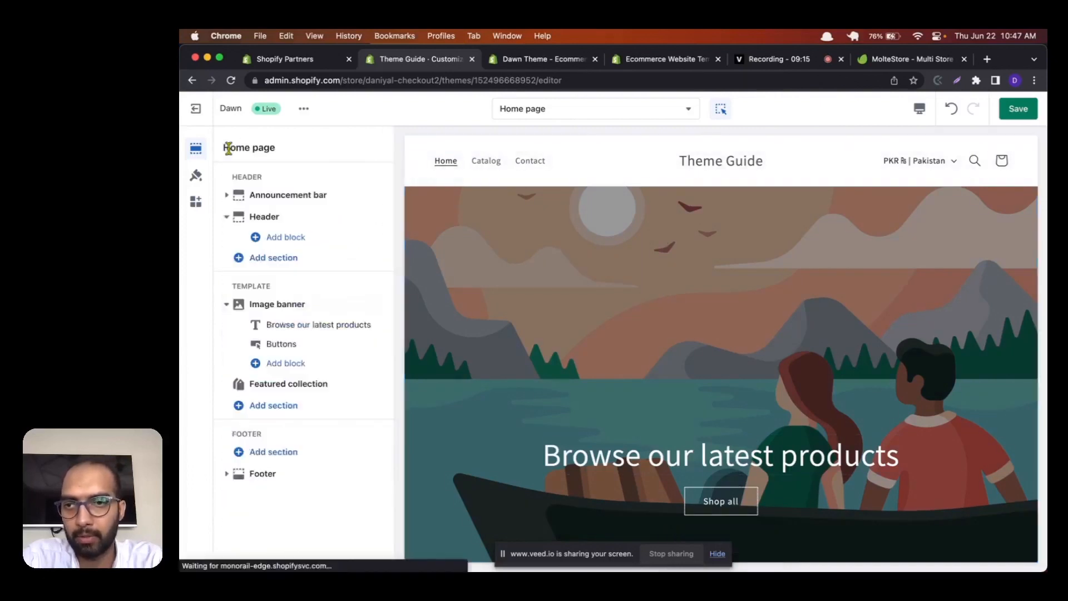
left_click(285, 226)
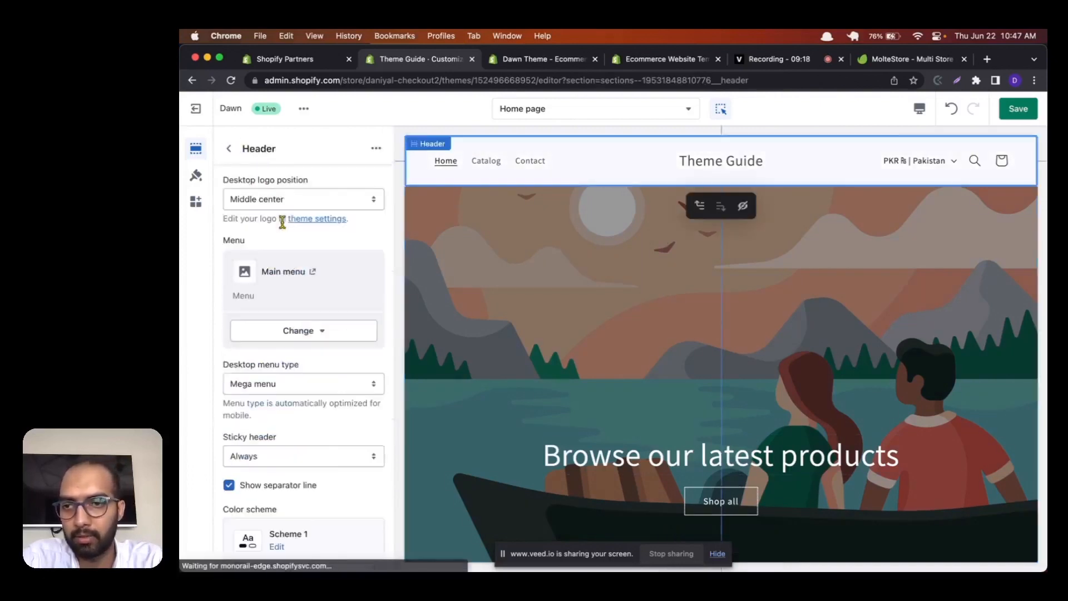
scroll(310, 355, "down", 10)
scroll(309, 355, "down", 6)
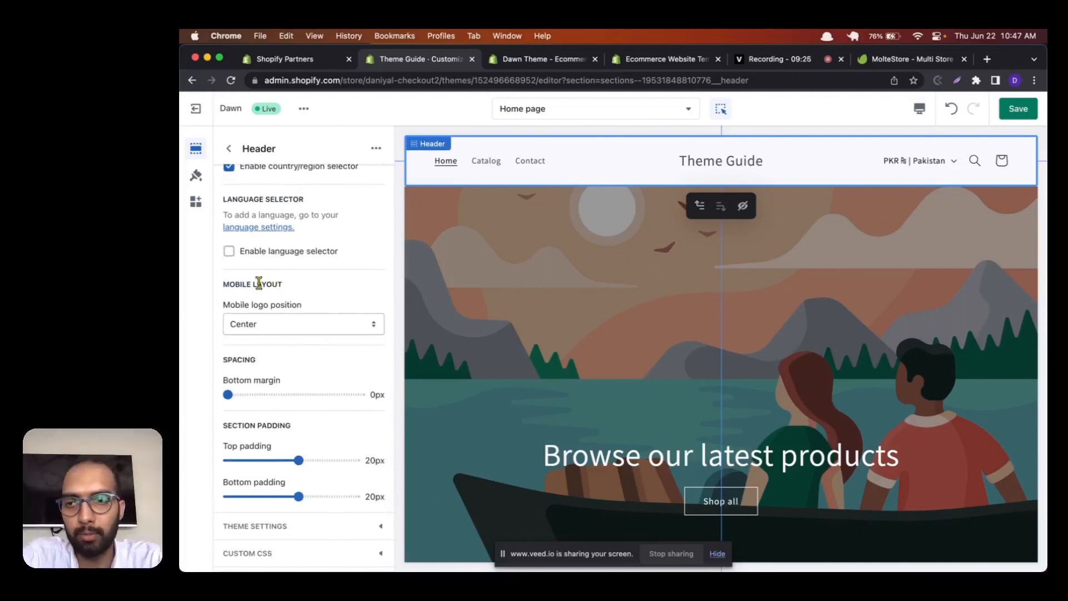
Step: Set the header's top padding and bottom padding to 32px and return to the home page's section list
scroll(260, 283, "up", 8)
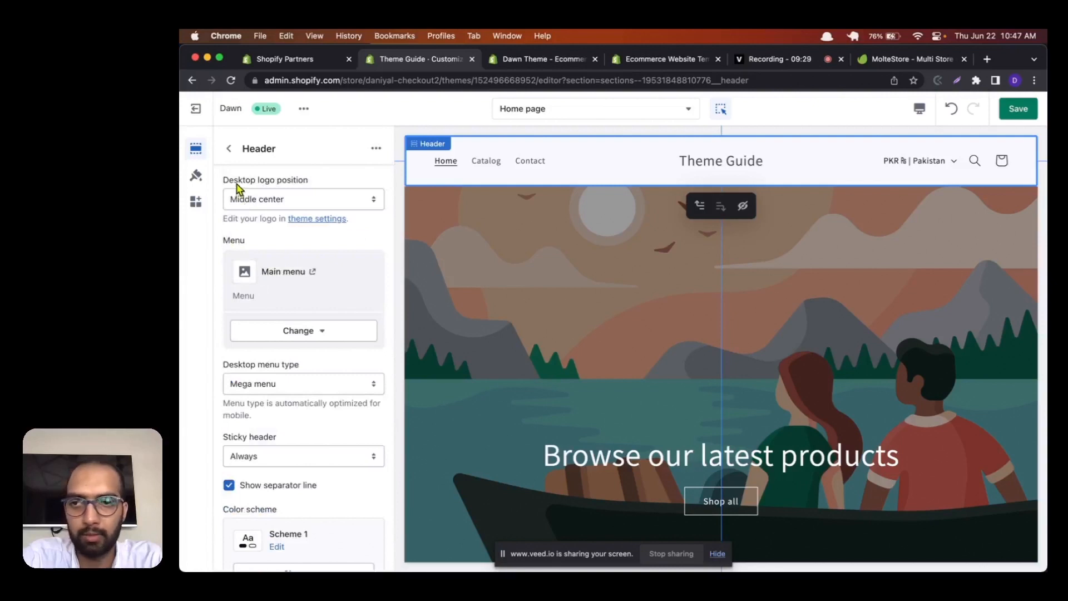
scroll(248, 312, "down", 8)
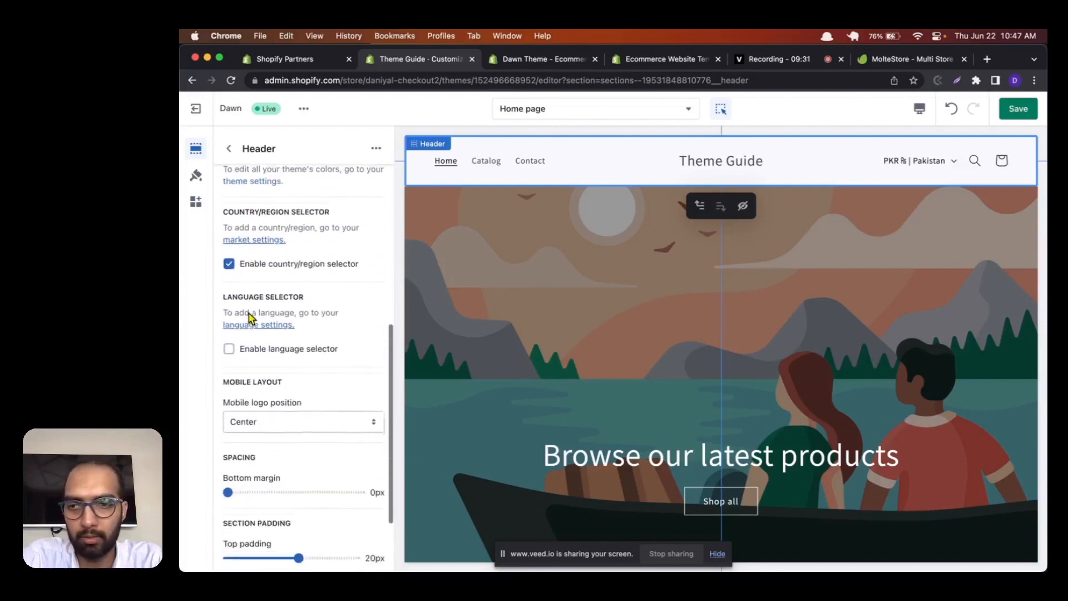
scroll(248, 318, "down", 1)
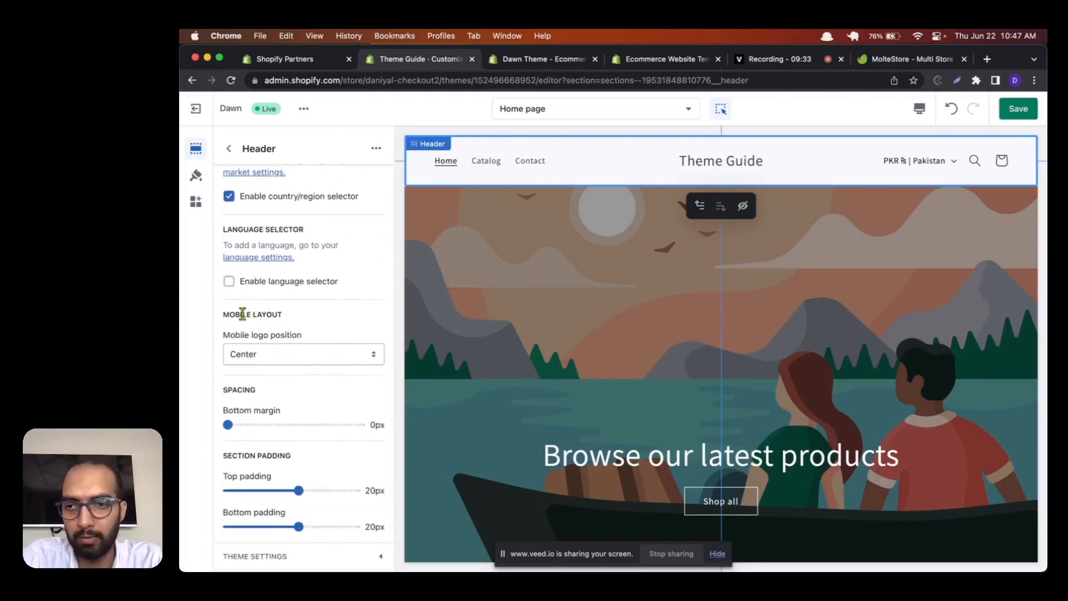
left_click_drag(243, 314, 296, 317)
scroll(291, 327, "down", 2)
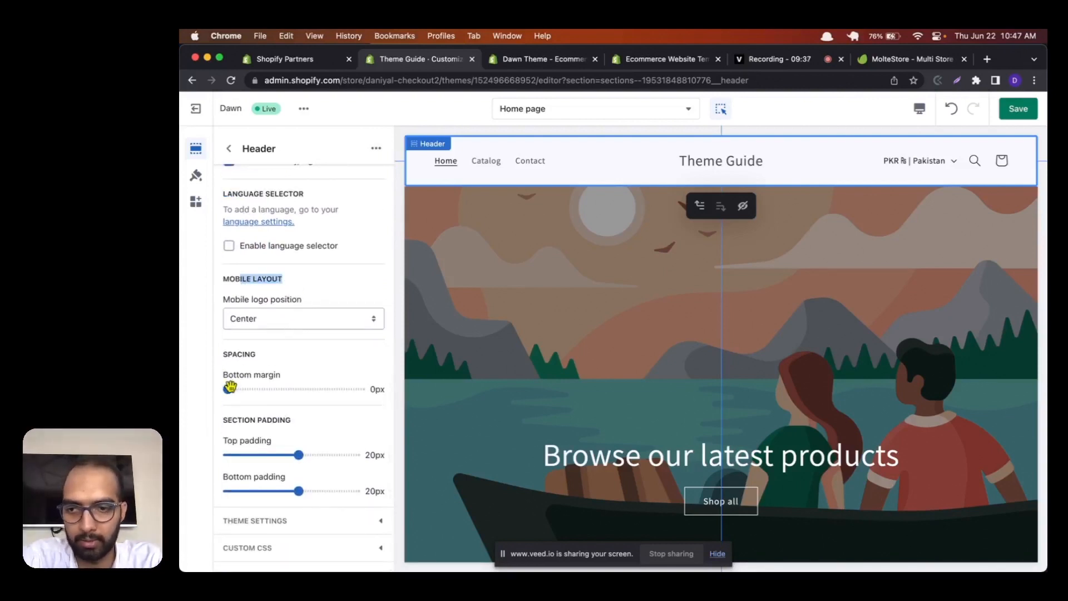
left_click_drag(298, 455, 340, 451)
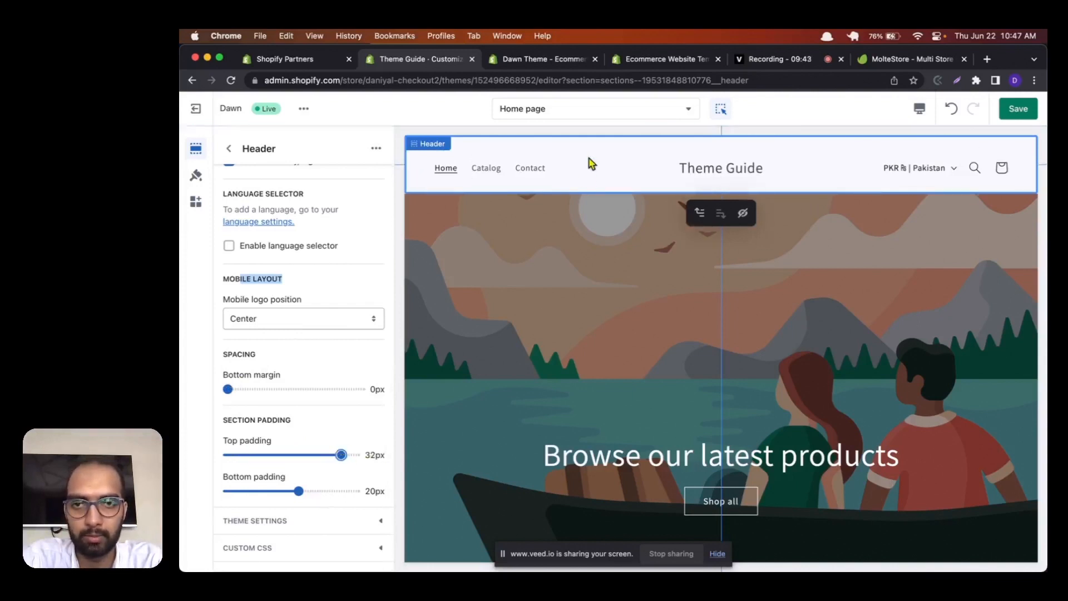
left_click_drag(301, 492, 341, 490)
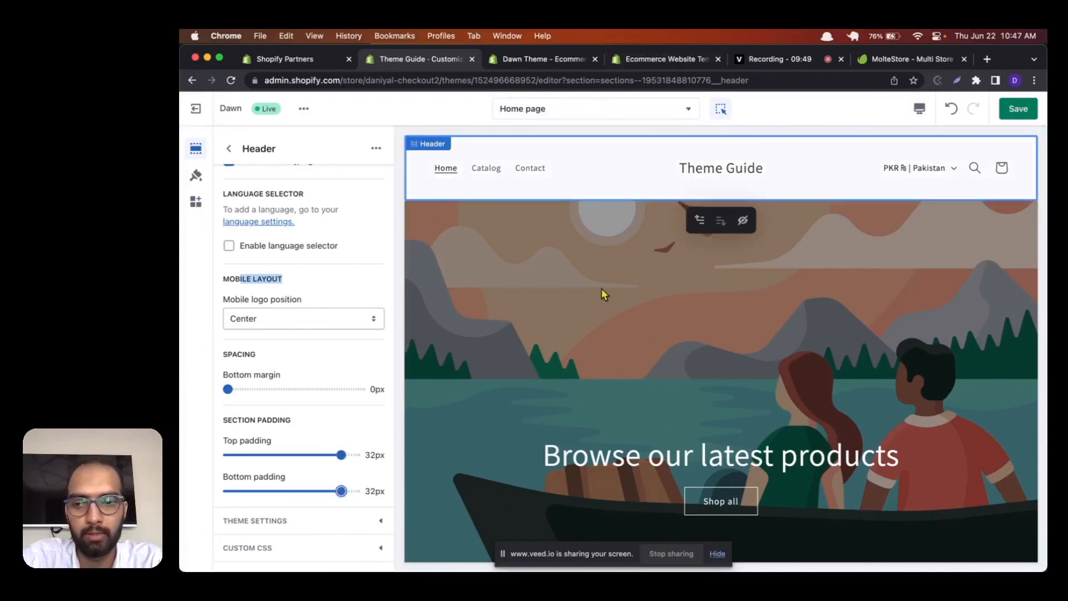
scroll(301, 439, "up", 10)
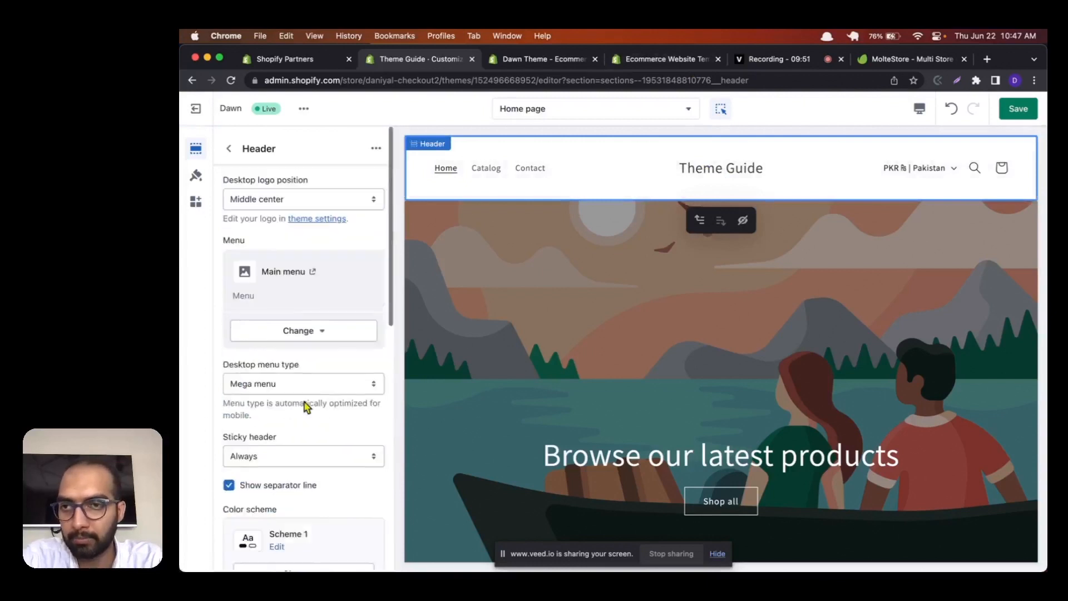
left_click(228, 148)
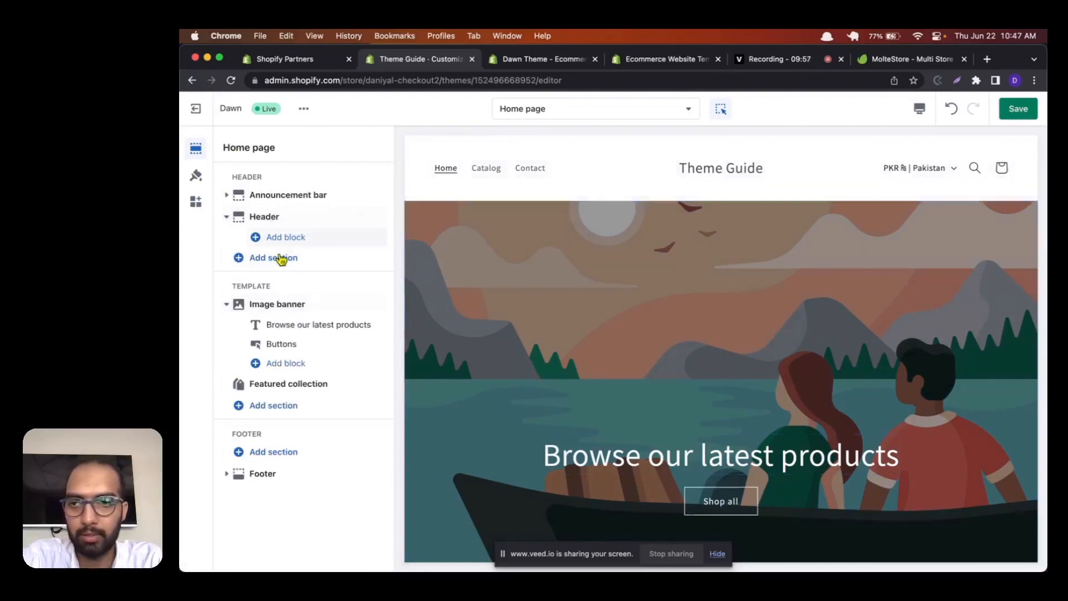
Step: Reopen the header's settings, review its options once more and go back to the section list
left_click(271, 219)
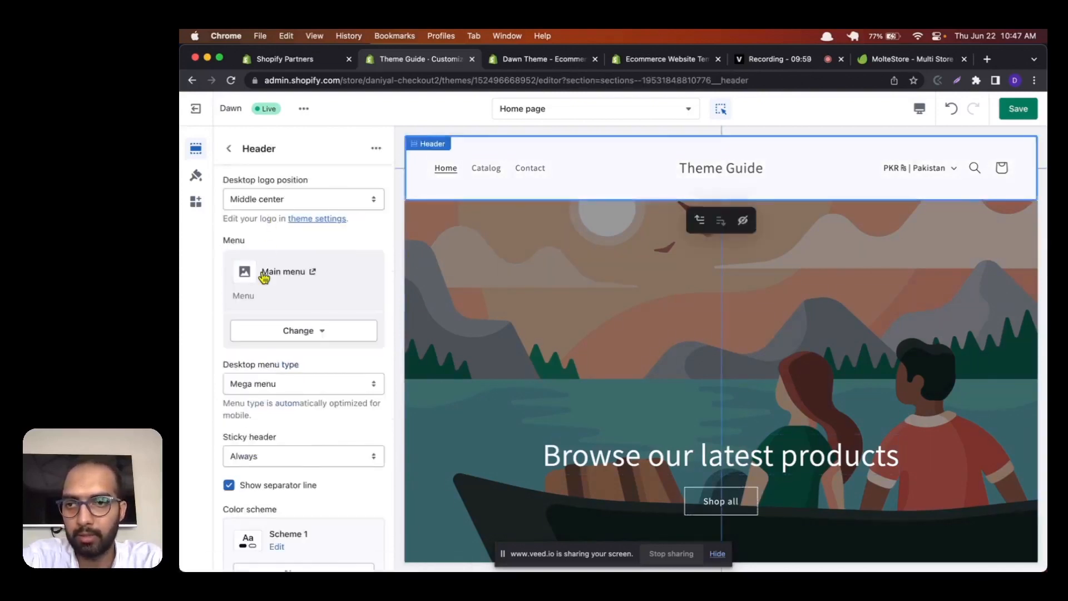
scroll(265, 278, "down", 3)
scroll(267, 276, "up", 3)
scroll(269, 272, "down", 8)
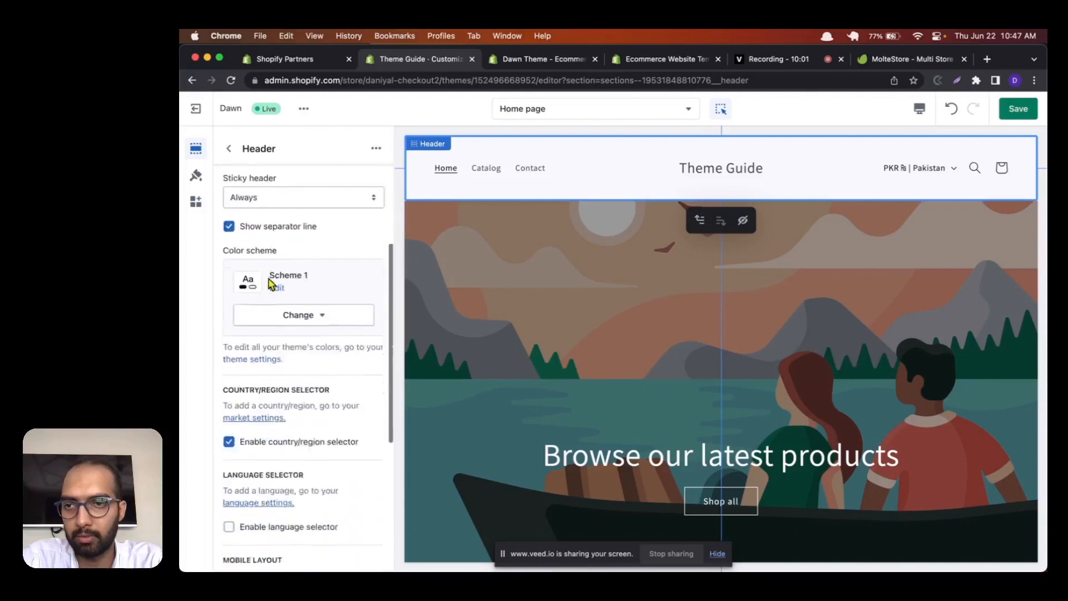
scroll(269, 279, "up", 9)
left_click(229, 148)
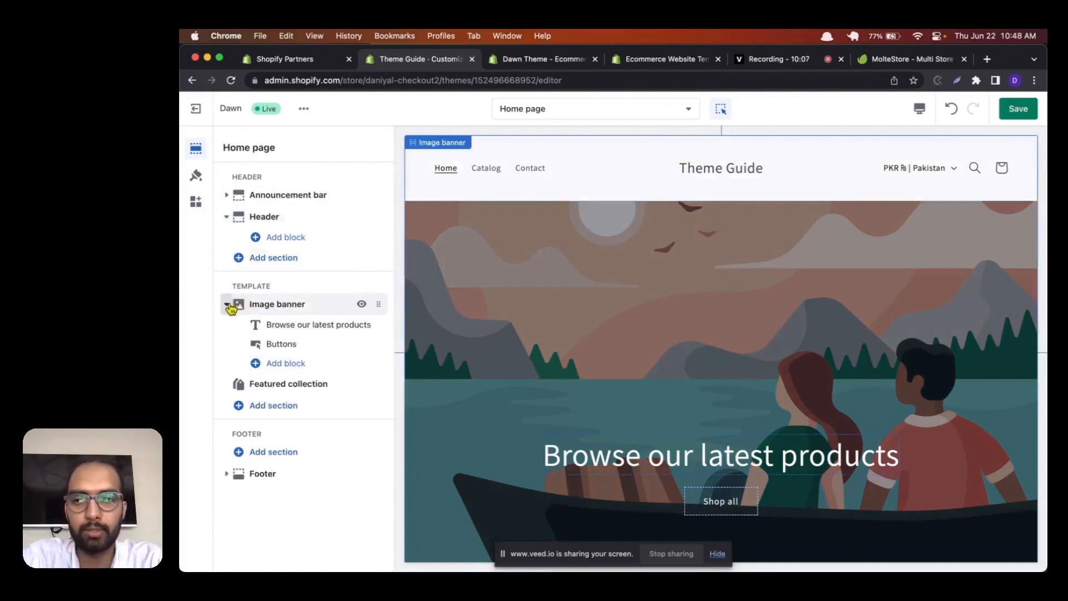
Step: Change the image banner's heading text to "Checkout our latest products" and return to the section list
scroll(574, 340, "down", 2)
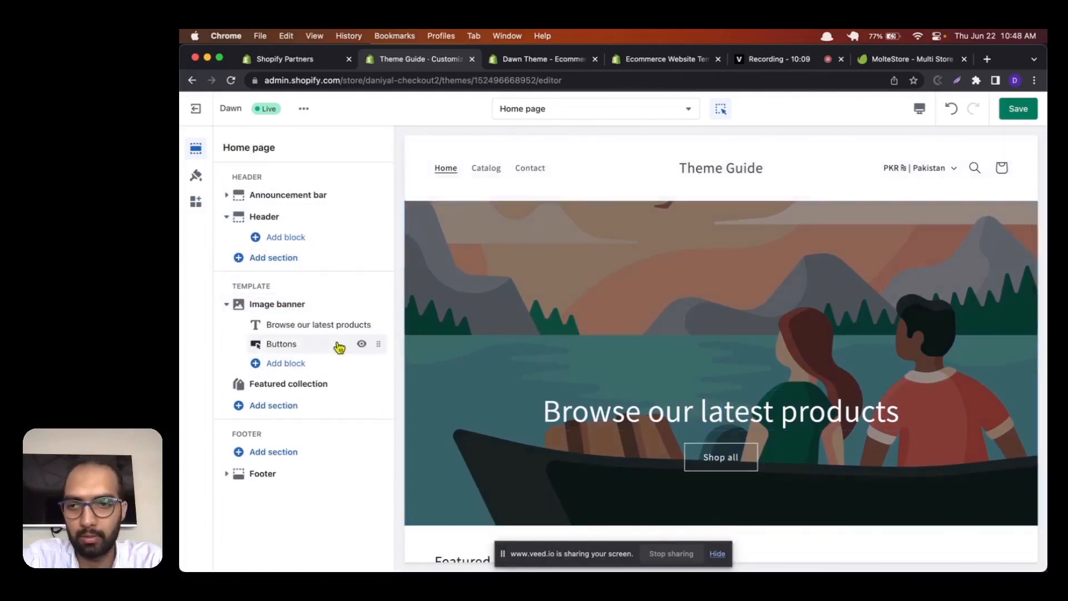
left_click(305, 330)
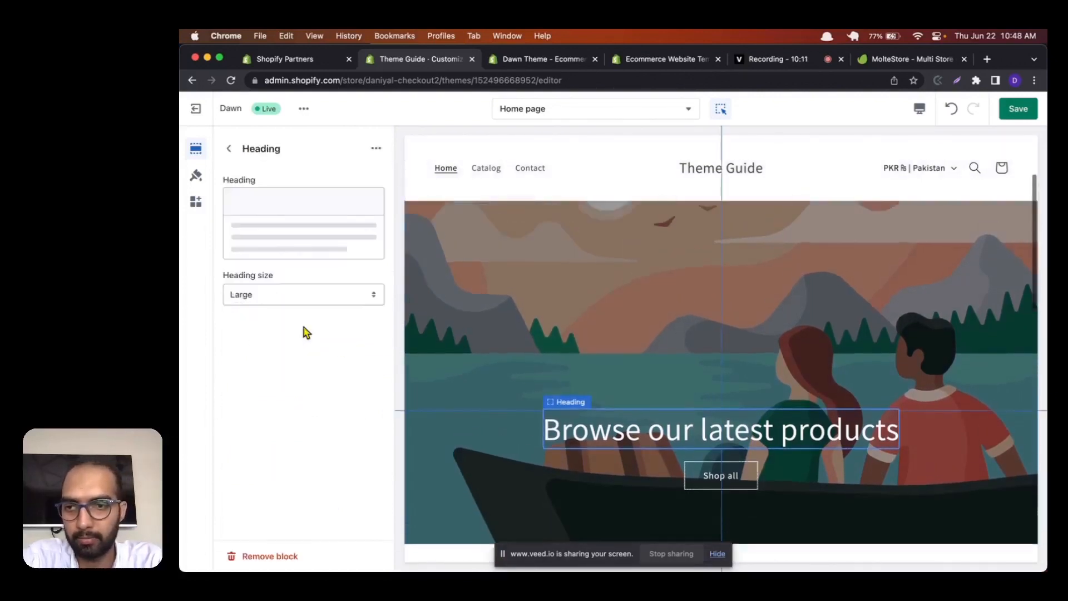
triple_click(270, 230)
key("BackSpace")
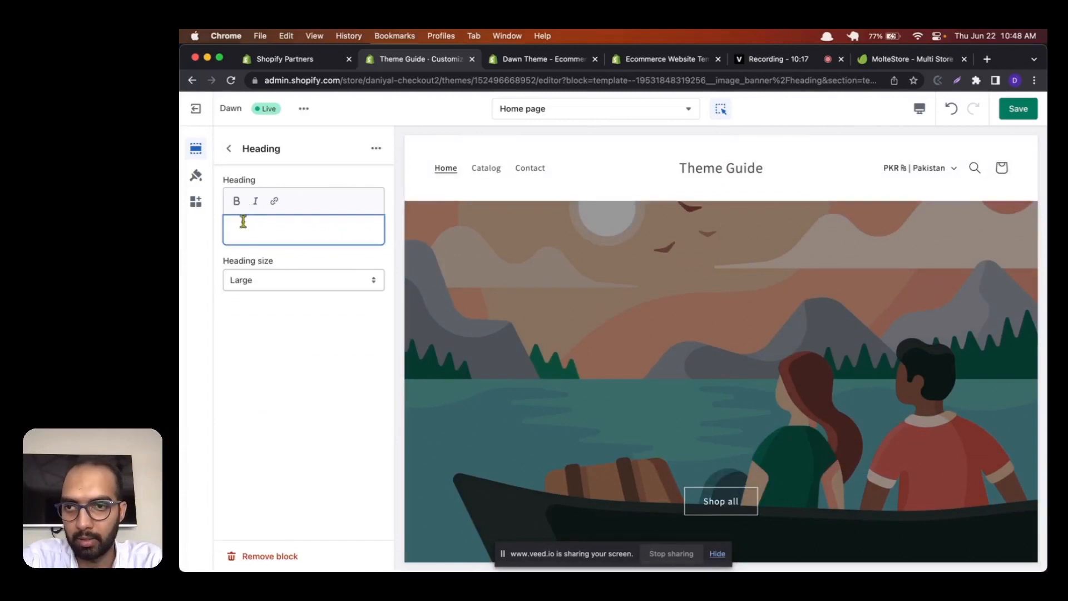
type("Browse")
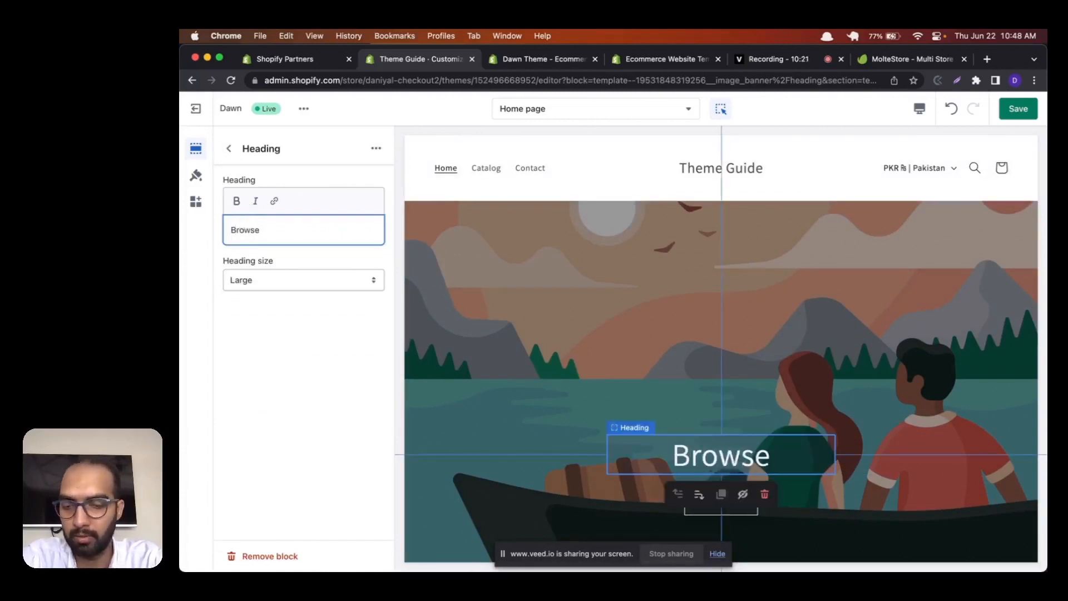
type(" Ou")
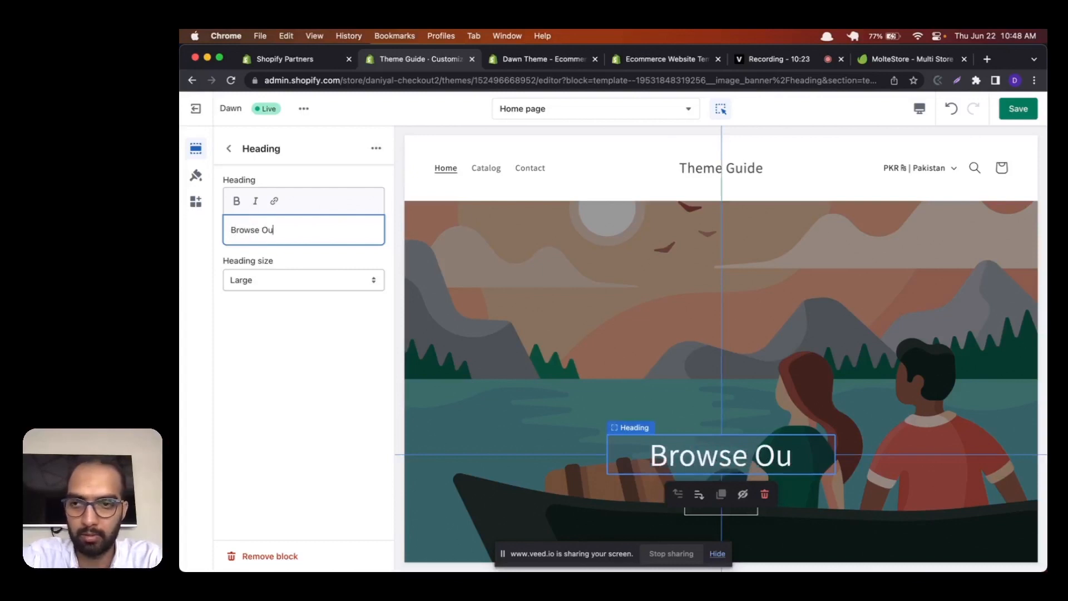
key("BackSpace")
key("BackSpace")
key("BackSpace")
key("BackSpace")
key("BackSpace")
key("BackSpace")
key("BackSpace")
key("BackSpace")
key("BackSpace")
type("Ch")
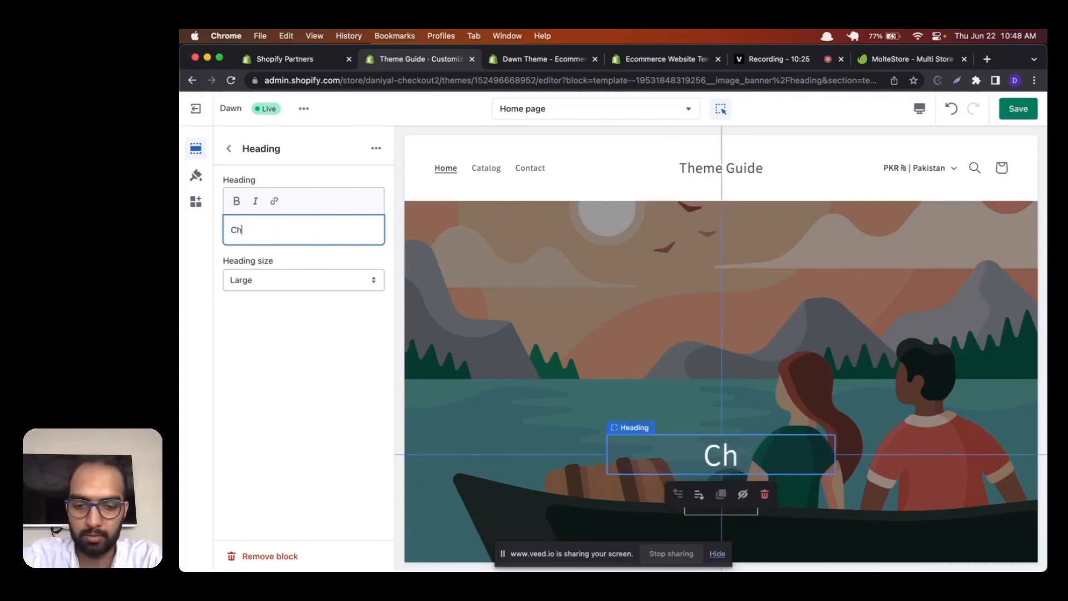
type("eckout")
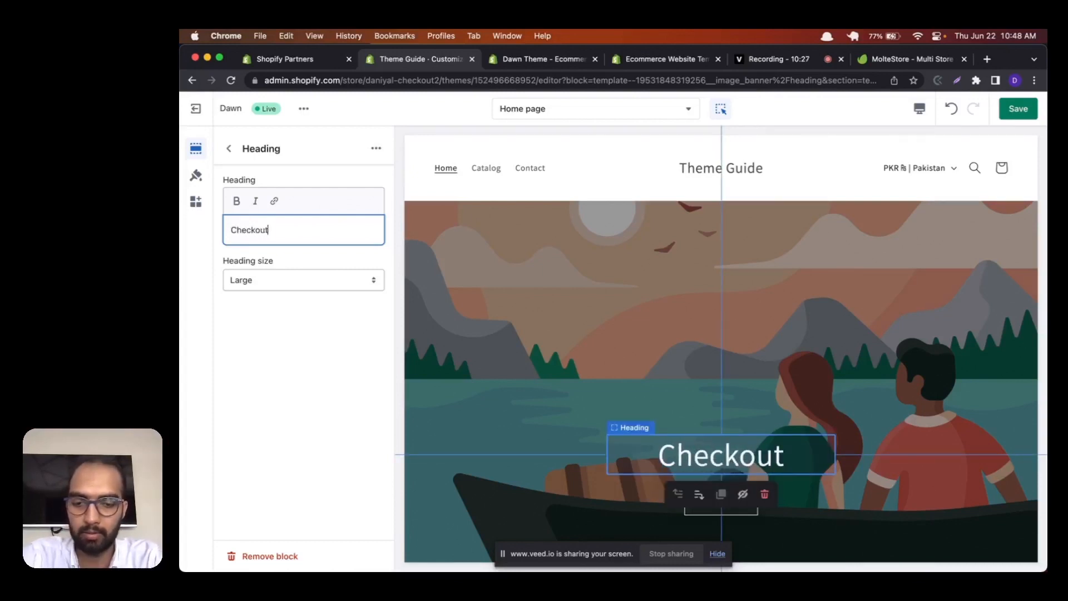
type(" out l")
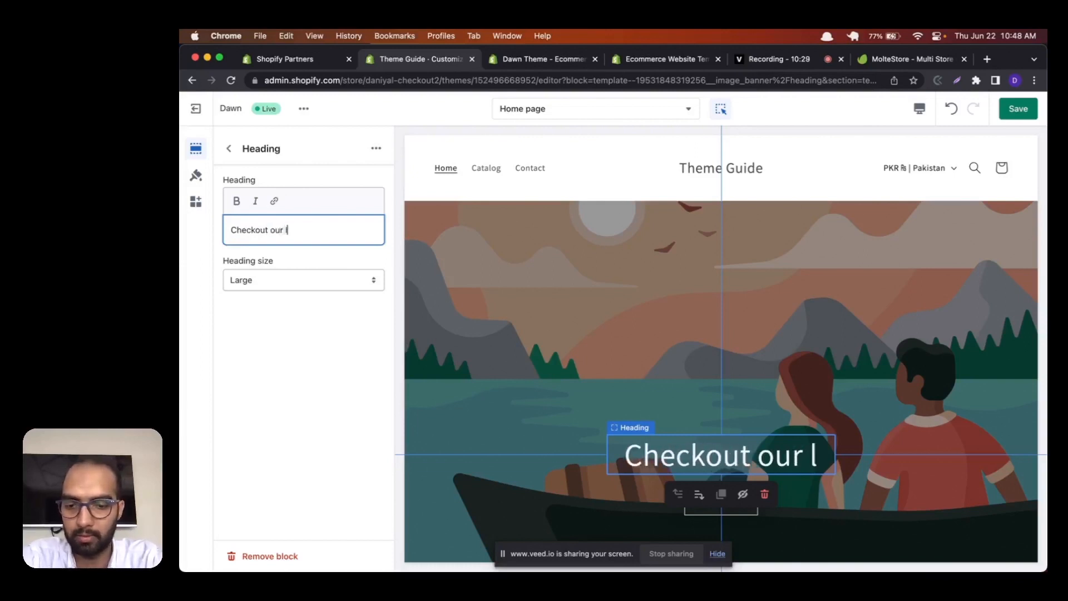
type("atest pr")
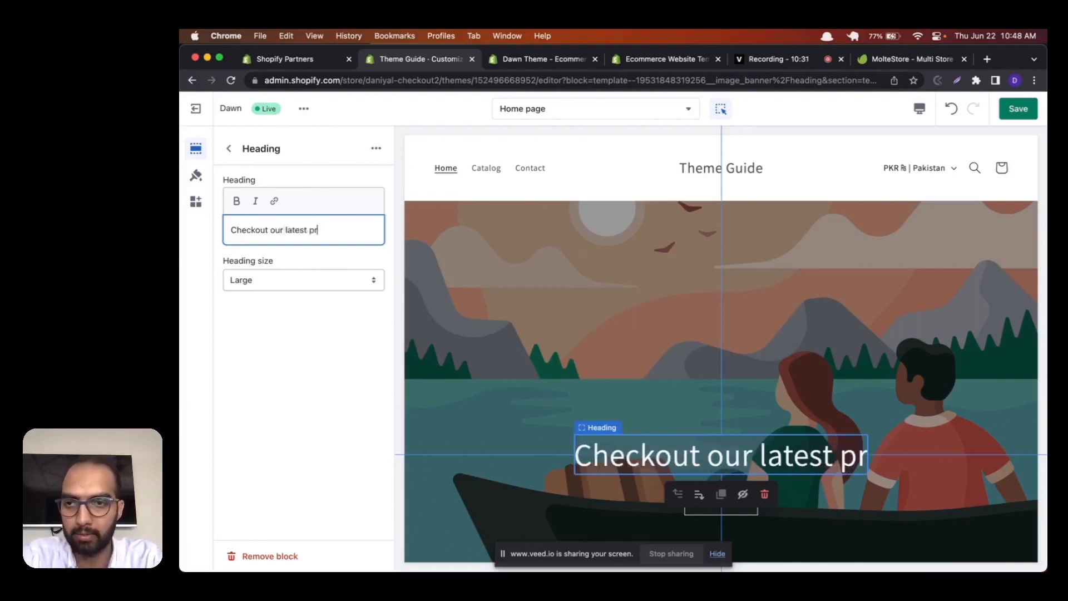
type("oducts")
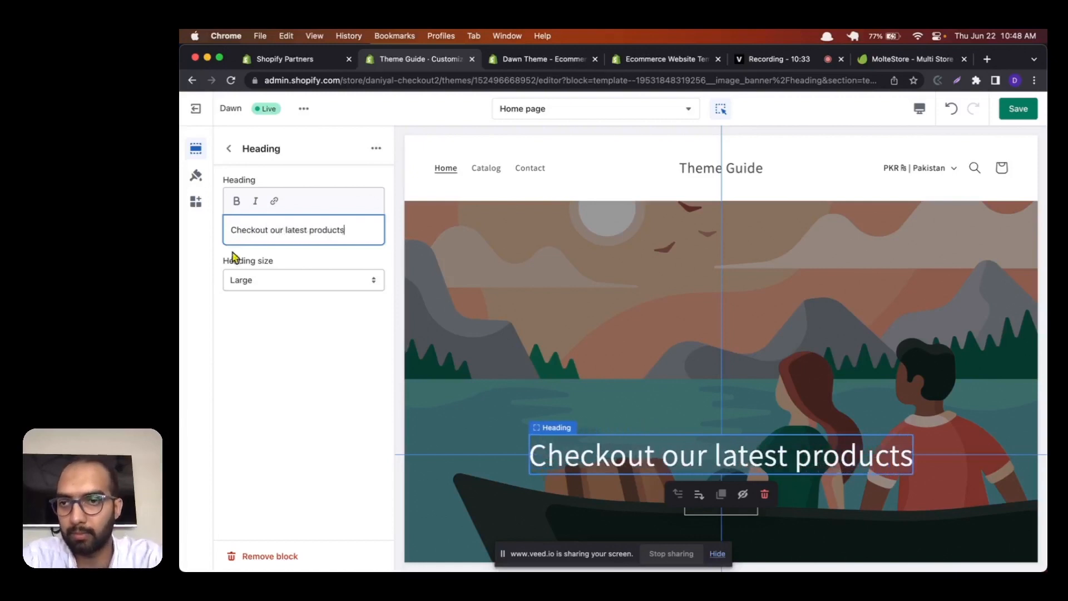
left_click(272, 349)
left_click(229, 149)
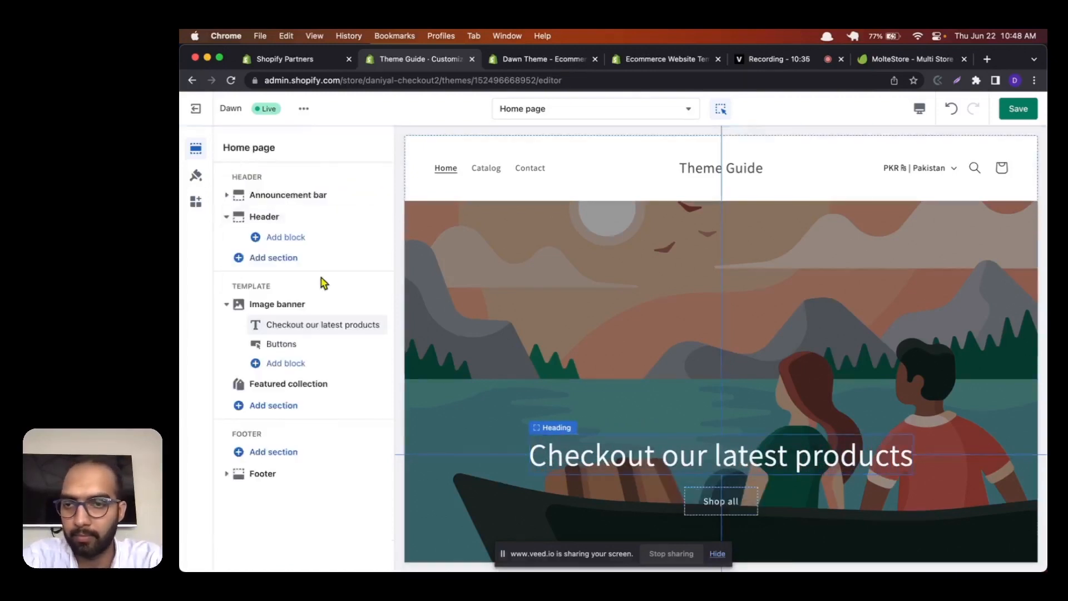
Step: Set the image banner's first button label to "Shop Now" and save the theme
left_click(312, 342)
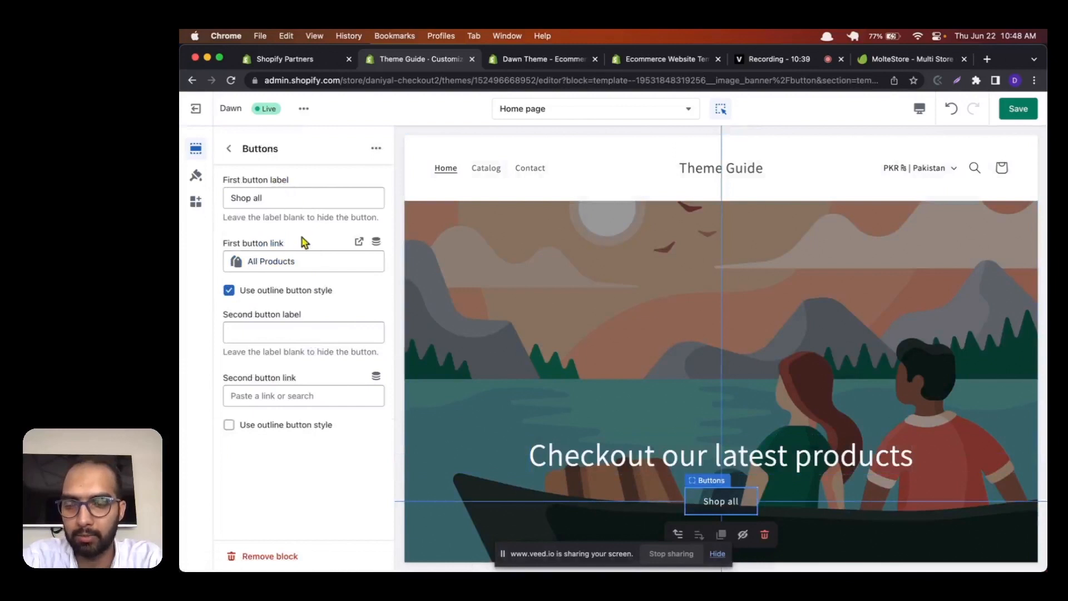
left_click(272, 200)
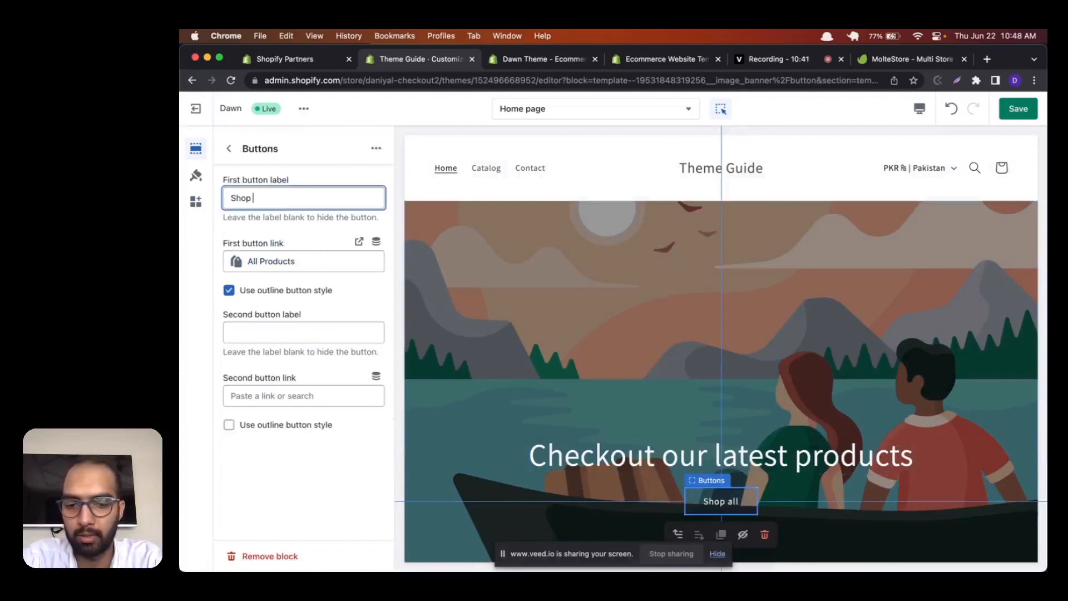
type("N")
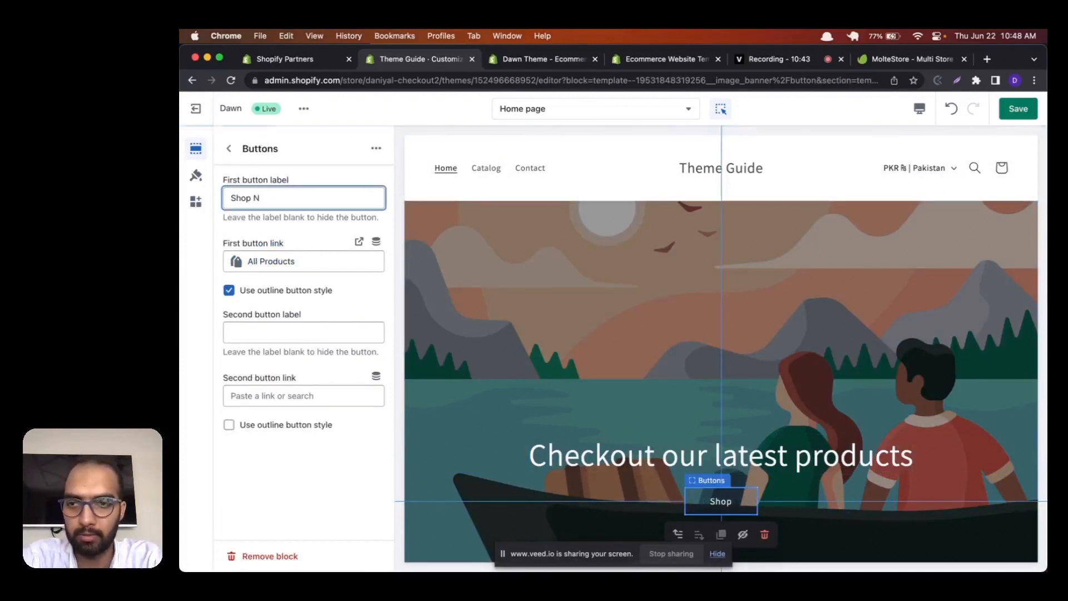
type("ow")
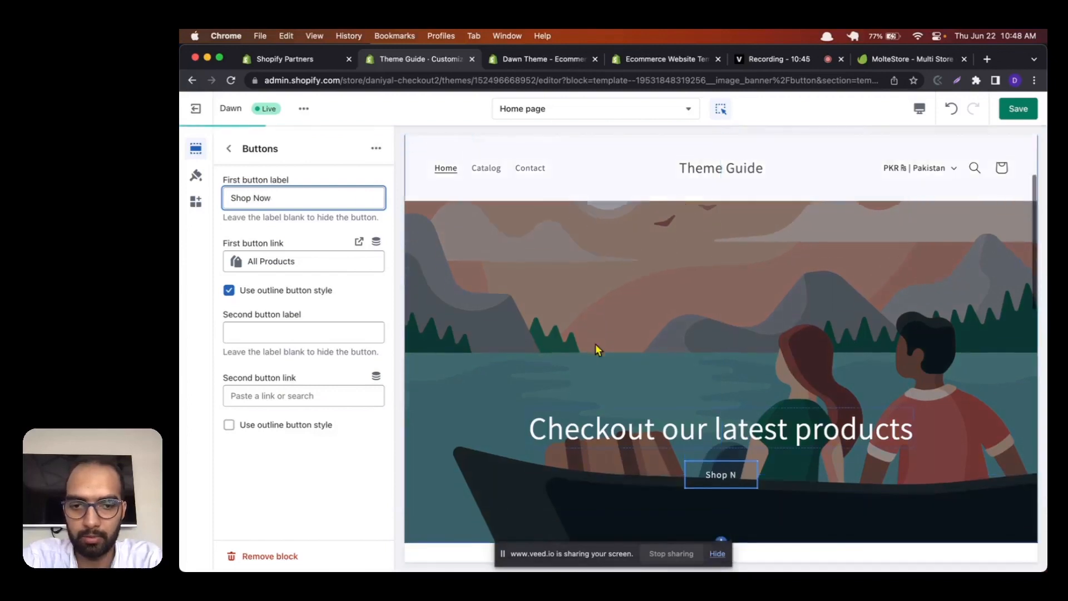
left_click(290, 237)
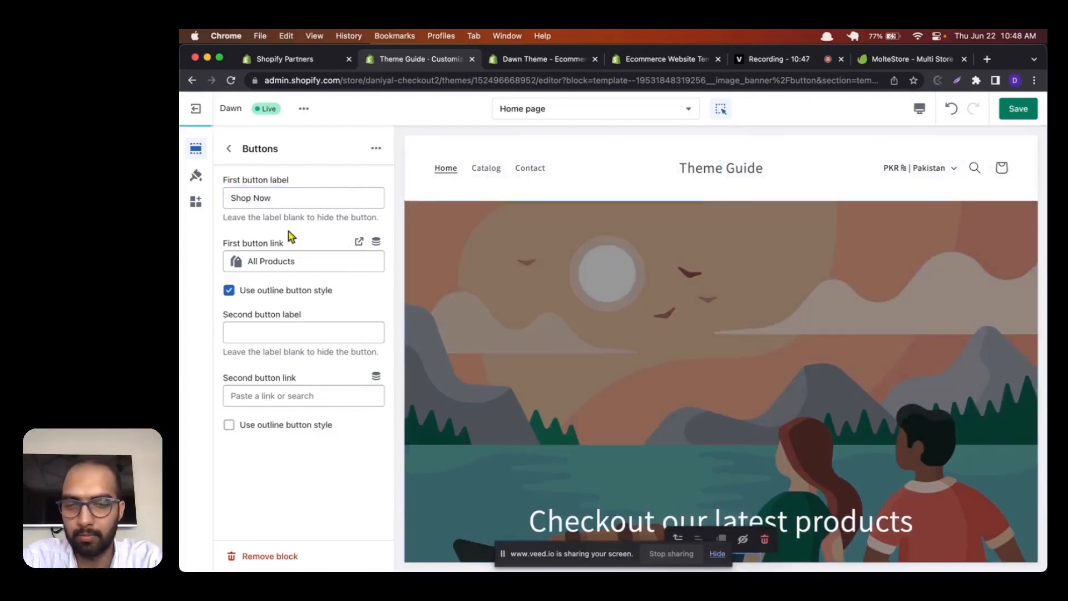
left_click(1019, 117)
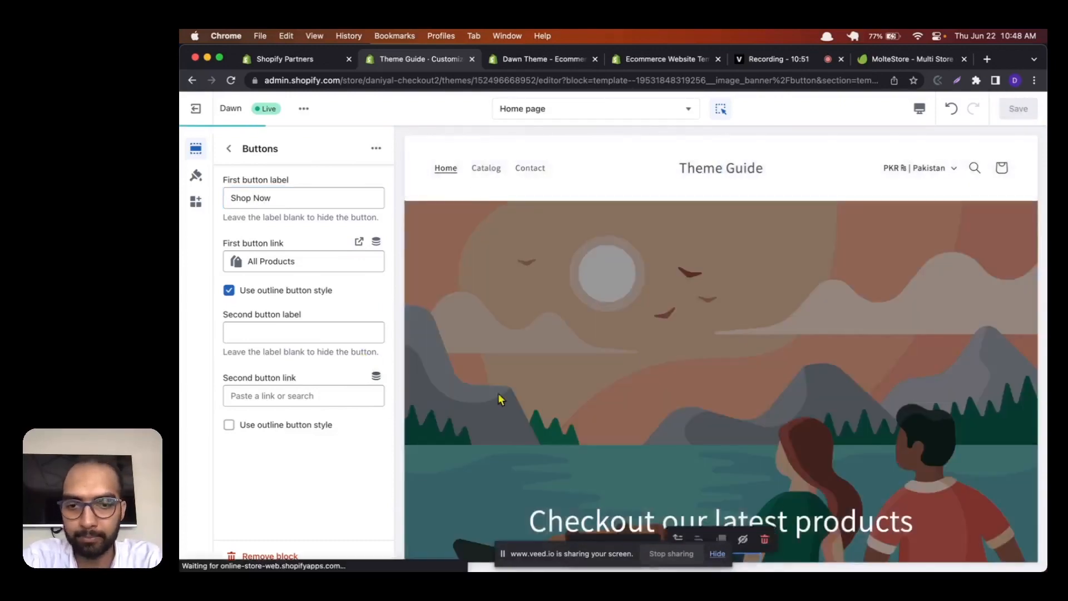
Step: Link the banner's Shop Now button to the product 14k Bloom Earrings and save the theme
scroll(499, 395, "down", 3)
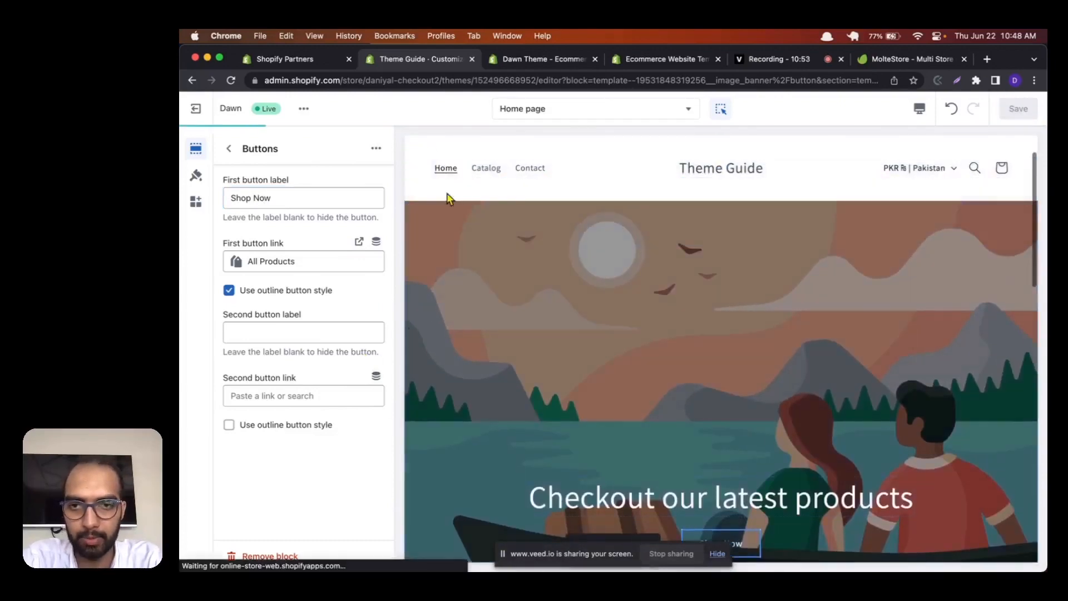
scroll(605, 443, "down", 3)
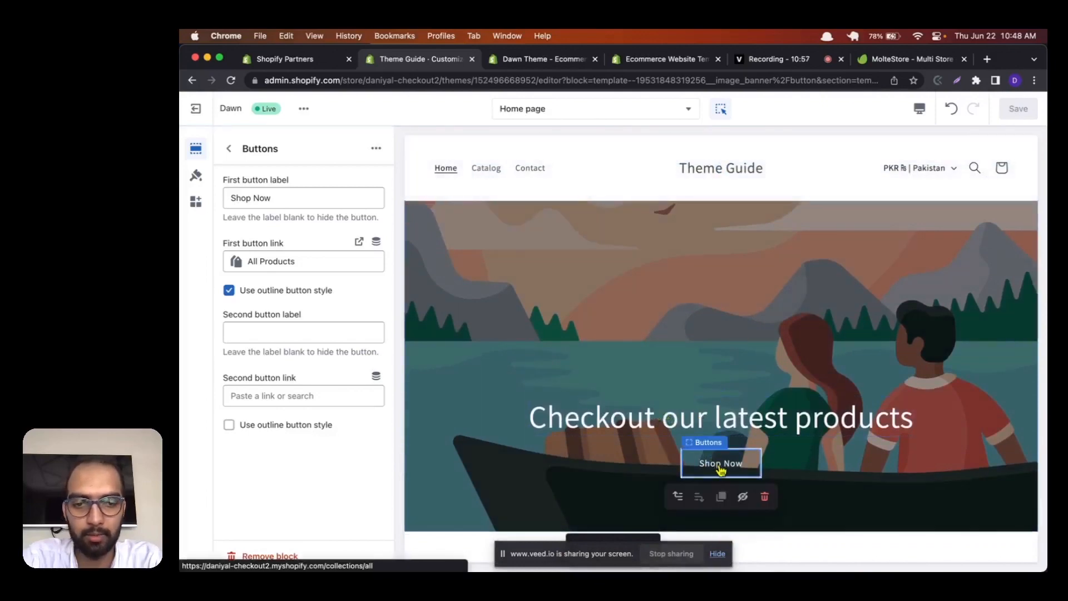
scroll(555, 443, "down", 2)
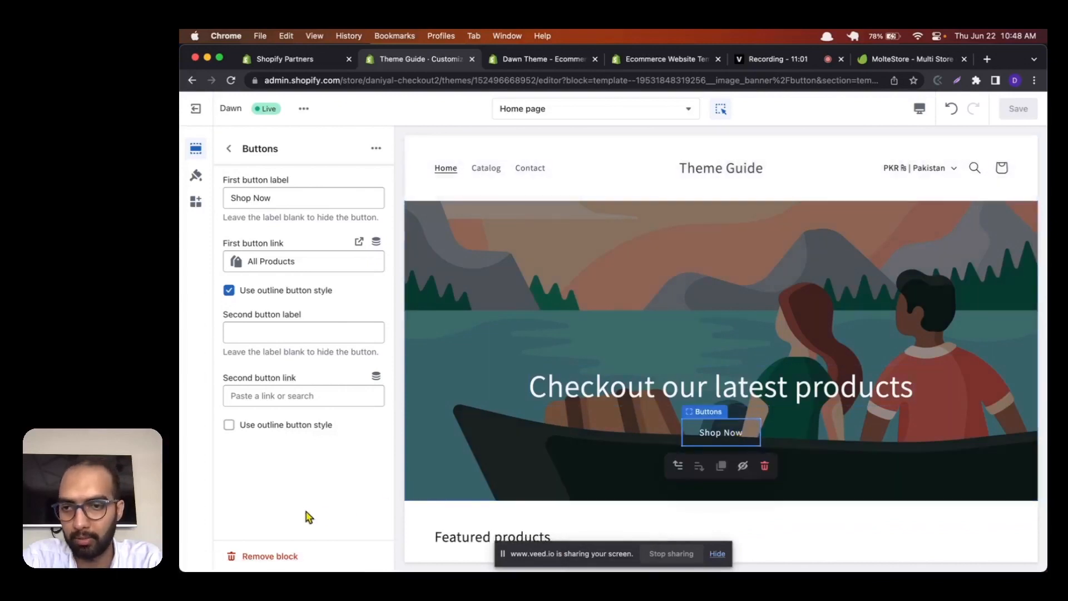
left_click(269, 261)
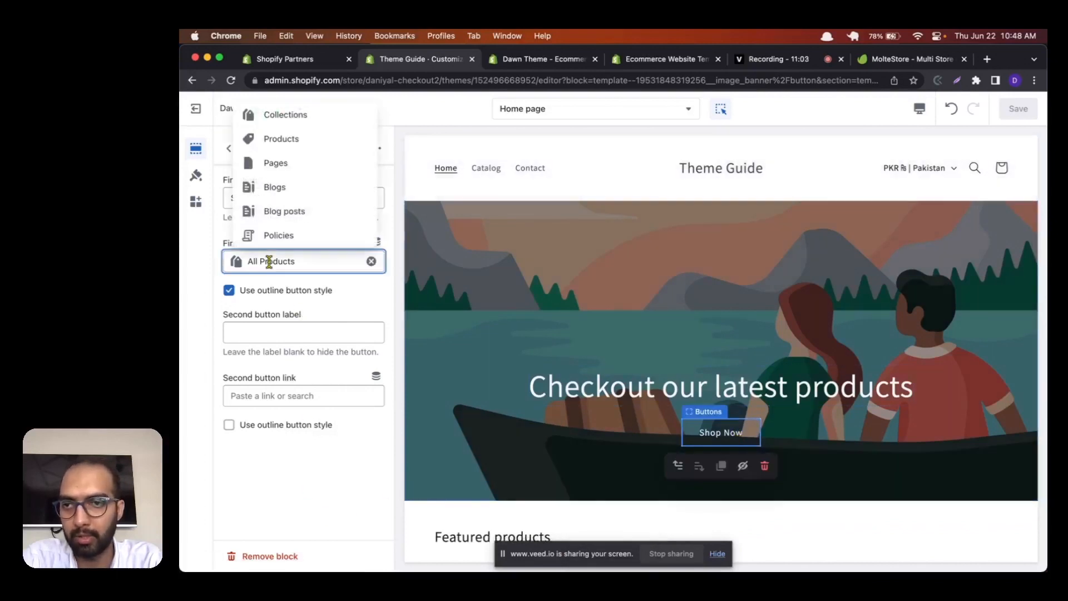
left_click(291, 139)
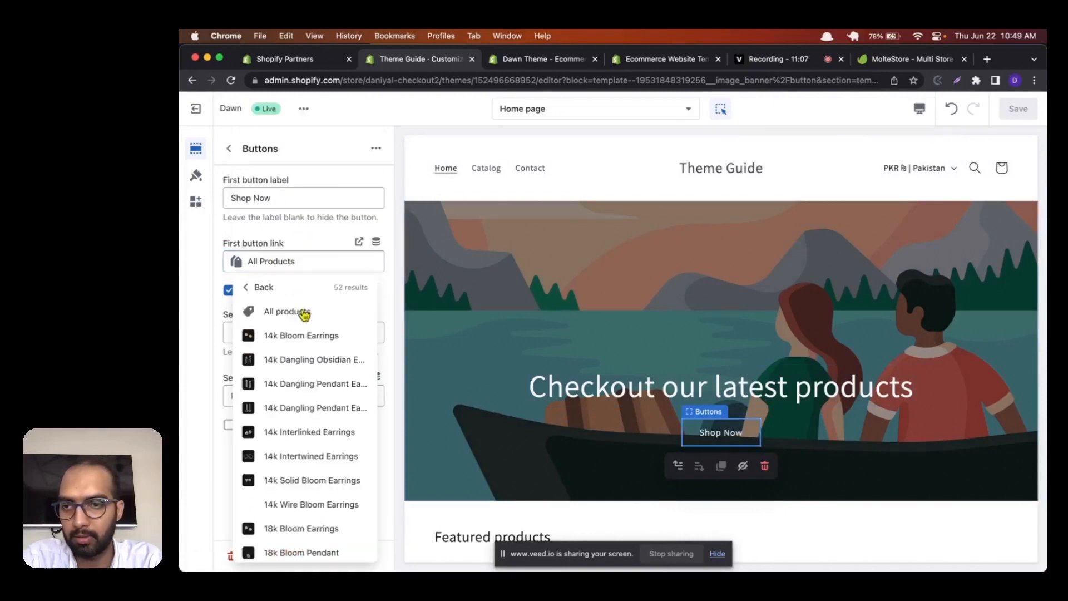
left_click(303, 337)
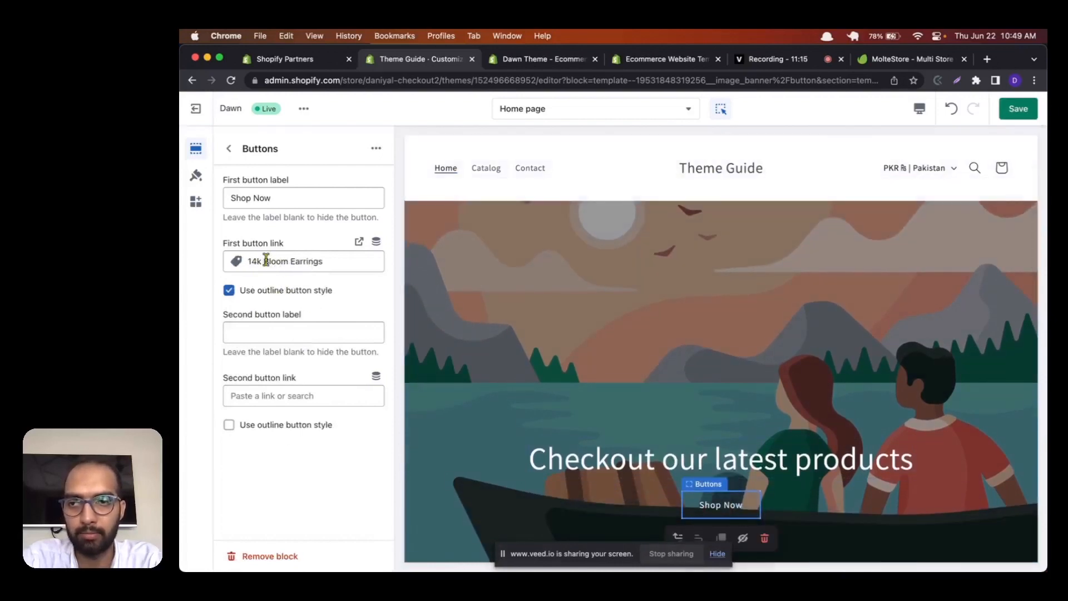
left_click(1010, 112)
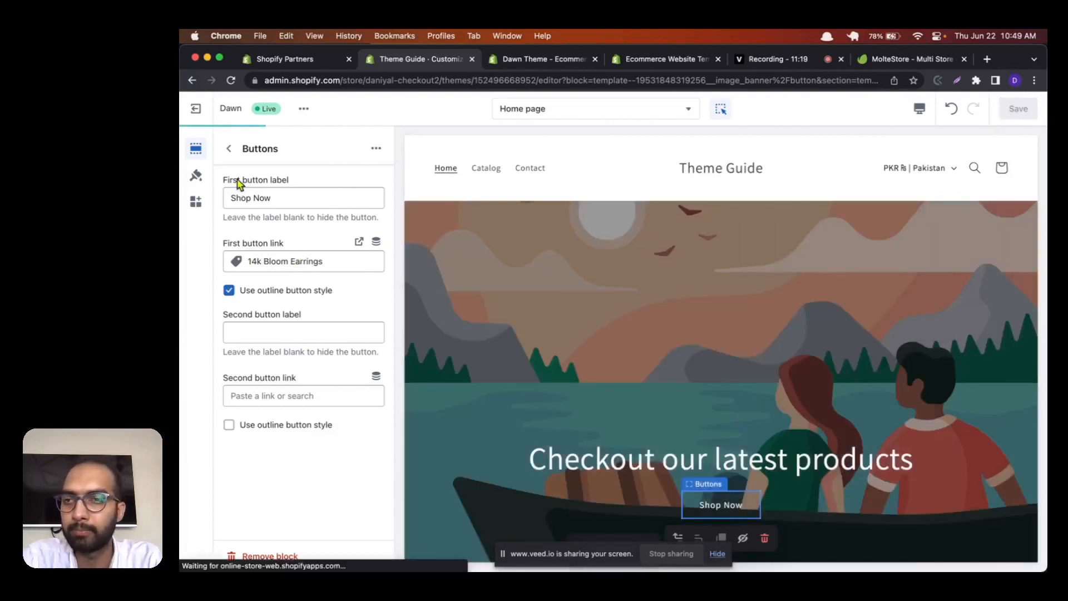
Step: Return to the home page's section list and collapse the image banner's blocks
left_click(230, 149)
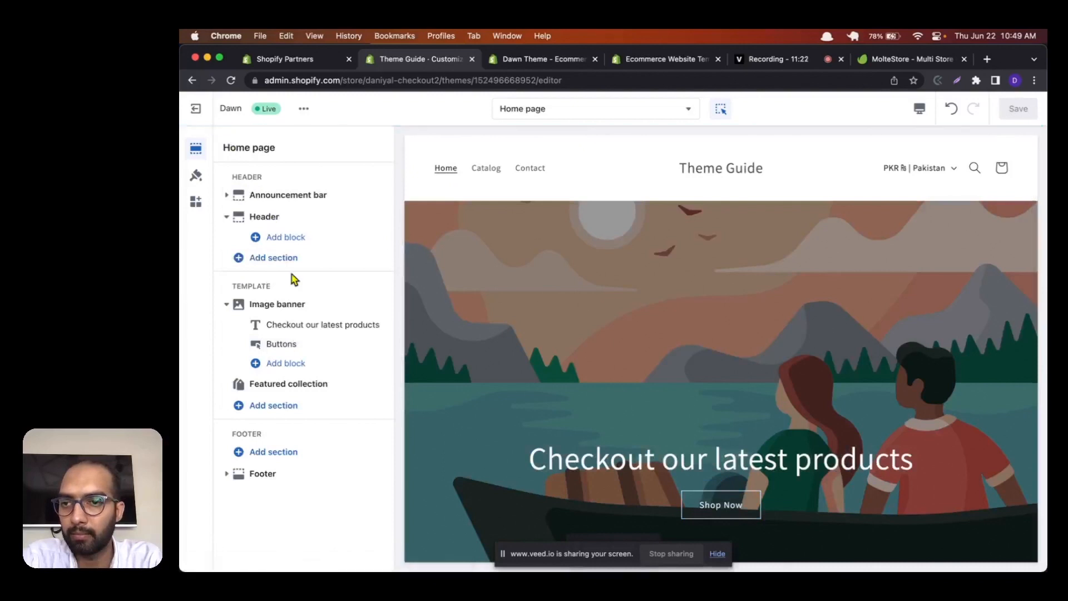
left_click(226, 304)
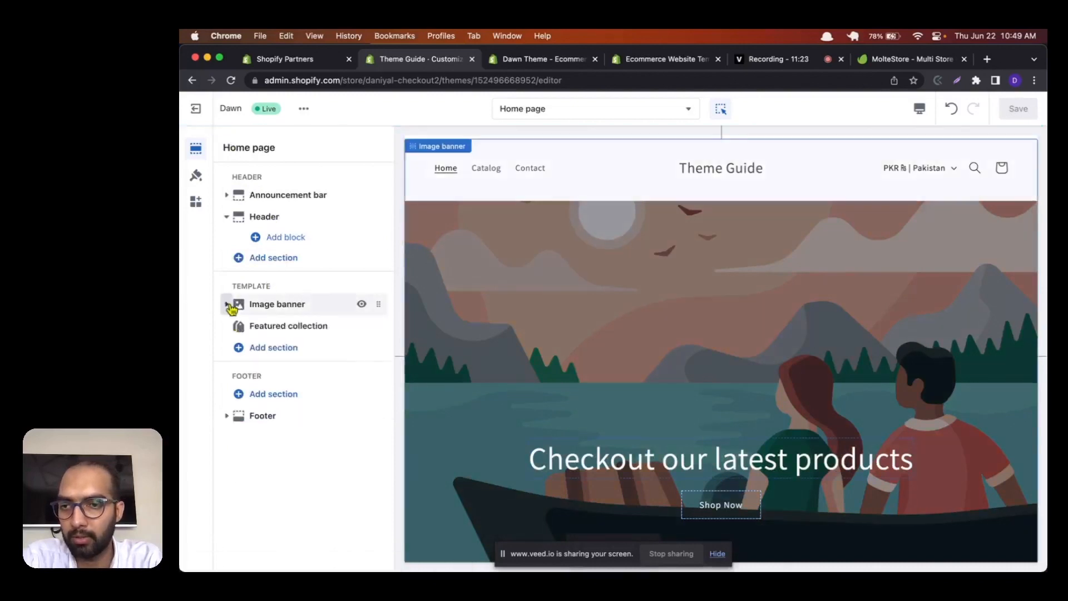
mouse_move(251, 331)
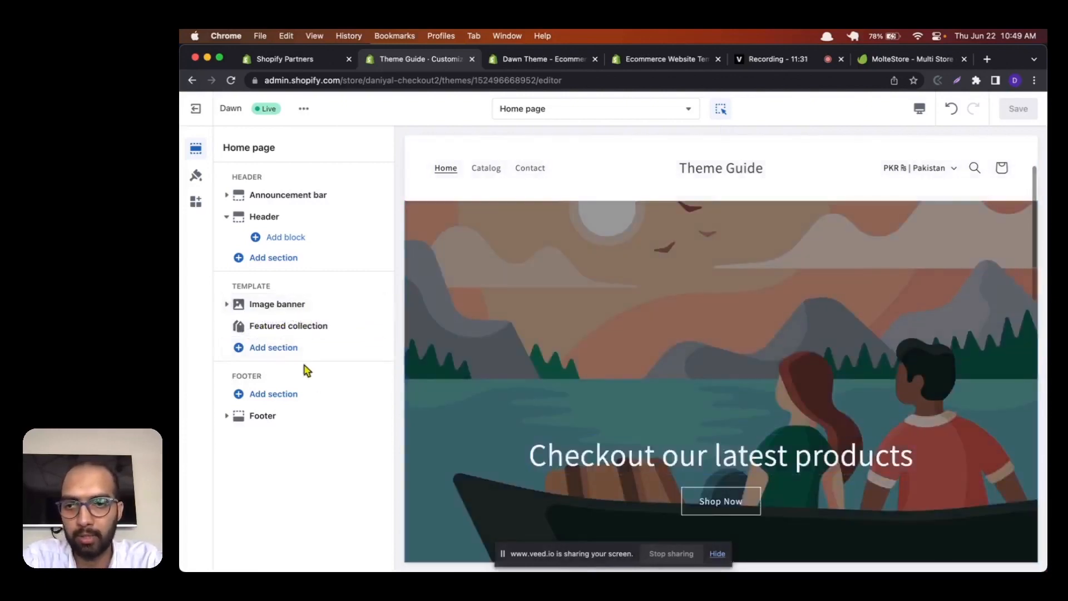
Step: Change the collection shown in the Featured collection section to Home page
left_click(288, 326)
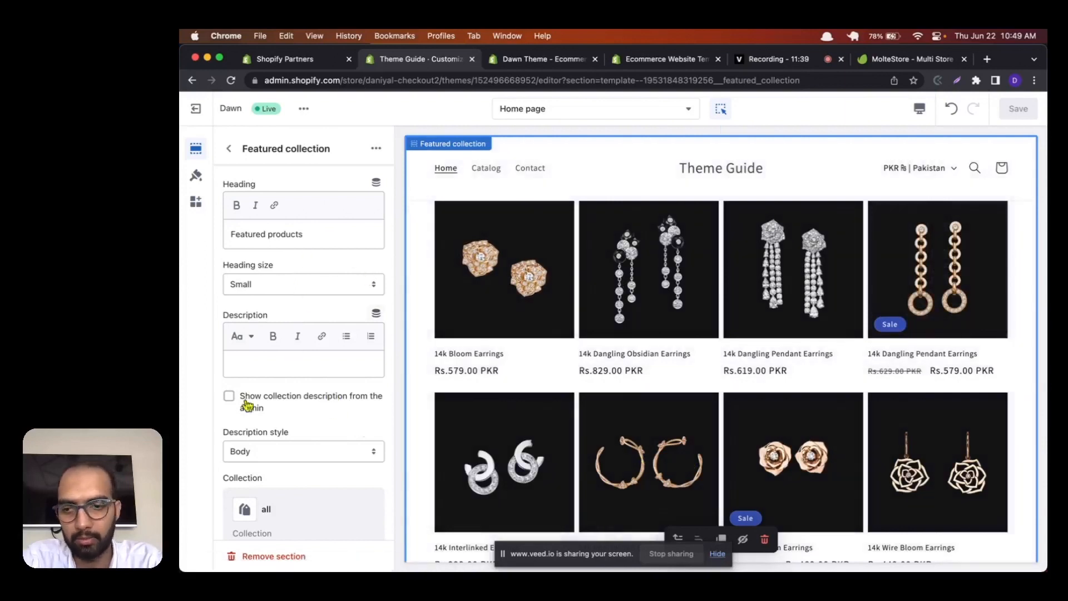
scroll(256, 426, "down", 3)
scroll(268, 442, "down", 2)
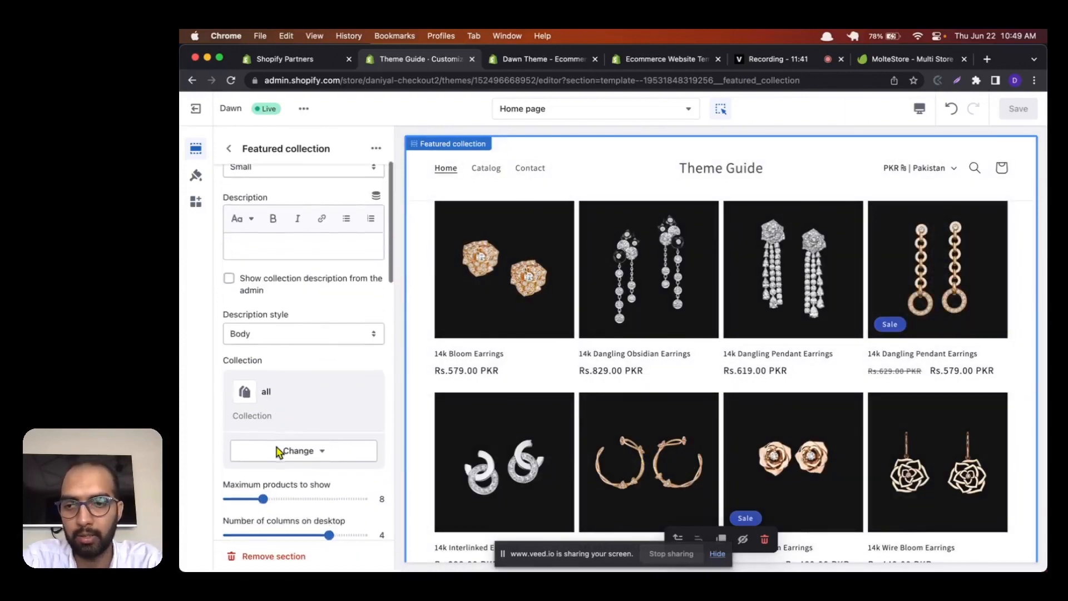
left_click(279, 449)
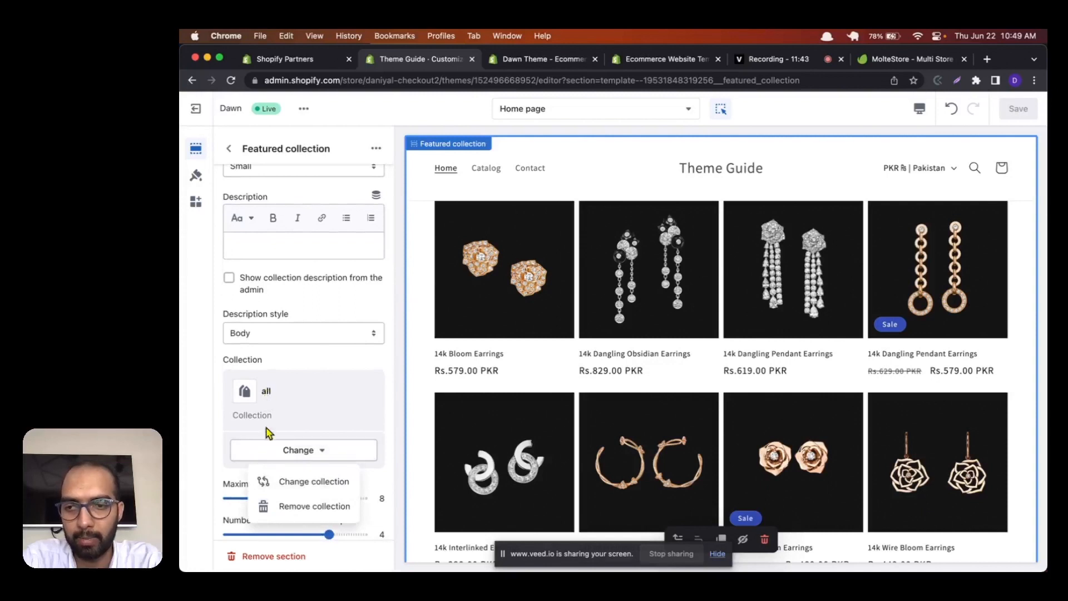
left_click(265, 480)
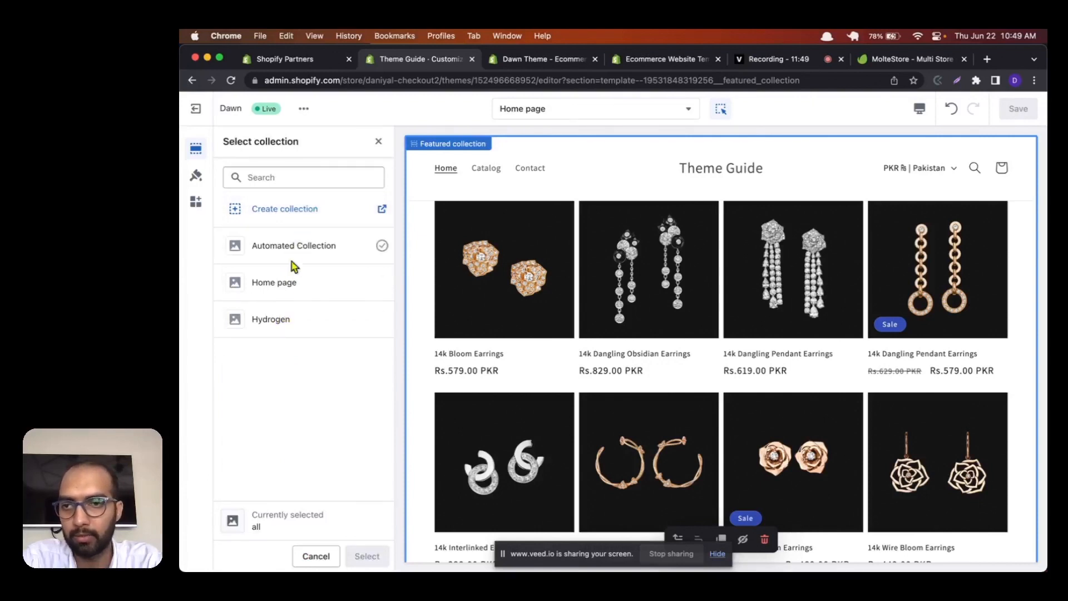
left_click(288, 291)
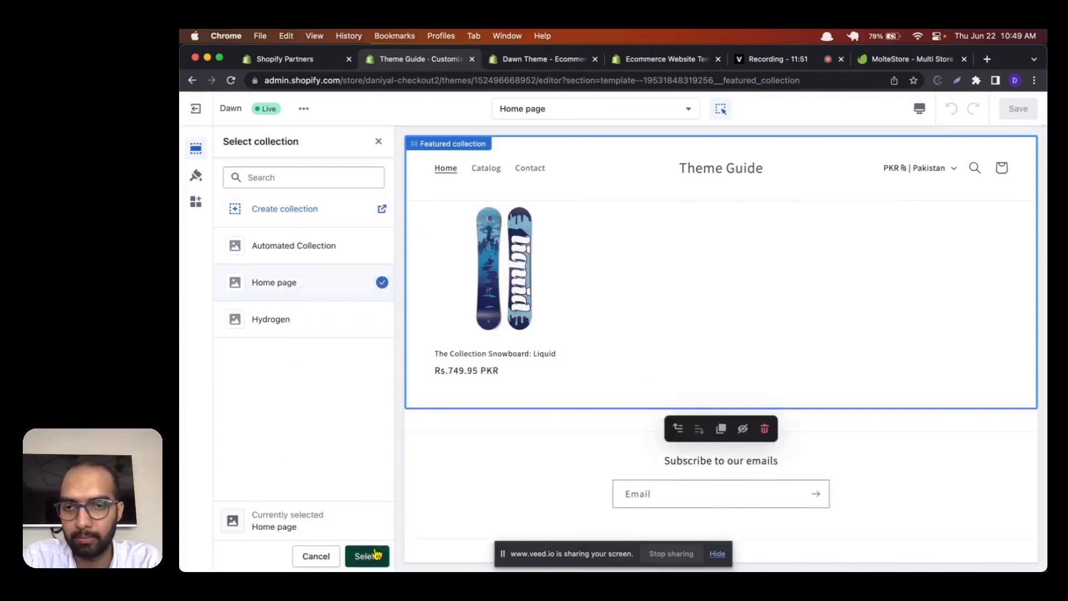
left_click(368, 554)
Step: Review the Featured collection's product limit, column, color scheme and product card options, and go back to the section list
scroll(357, 375, "down", 3)
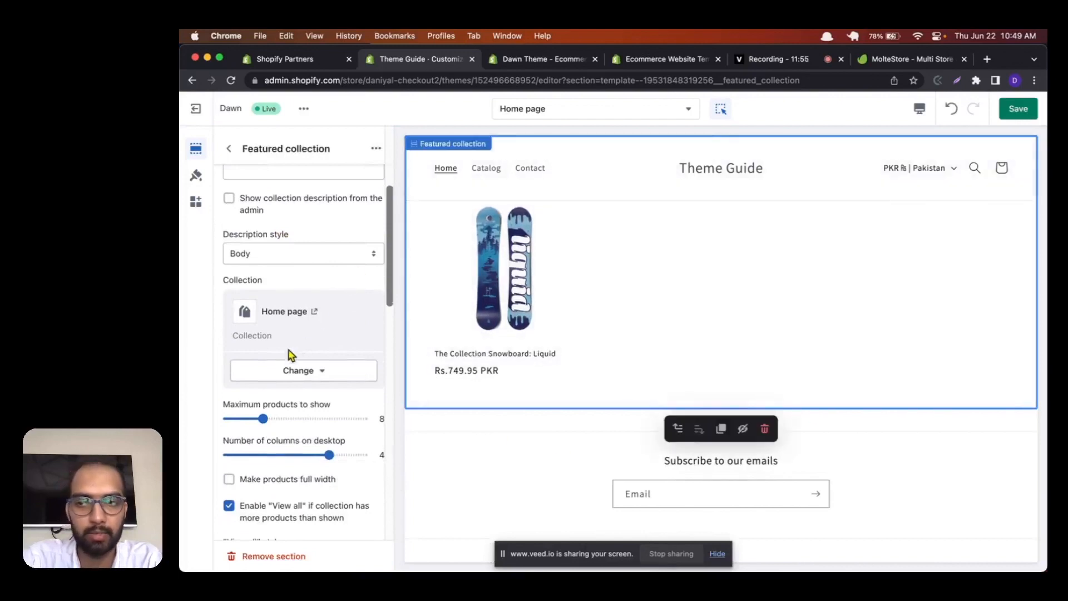
scroll(259, 342, "down", 5)
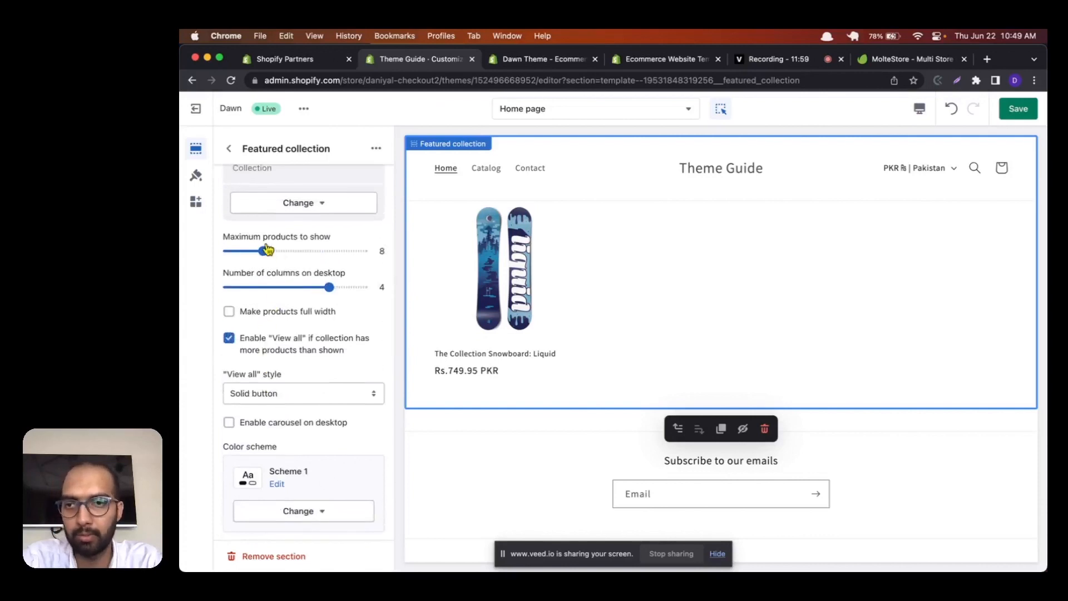
scroll(272, 251, "up", 1)
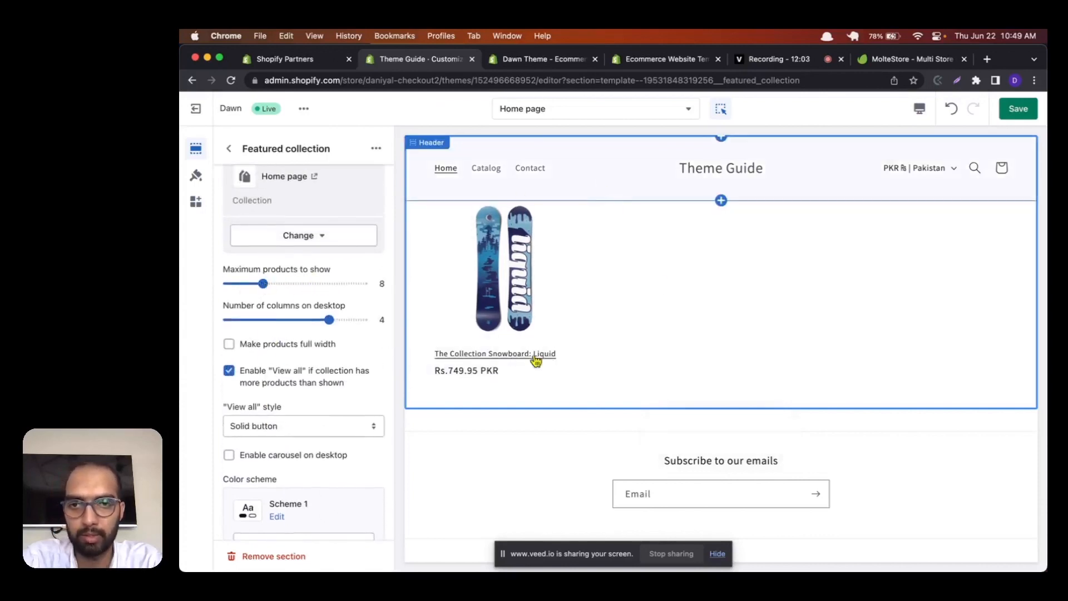
scroll(357, 299, "down", 8)
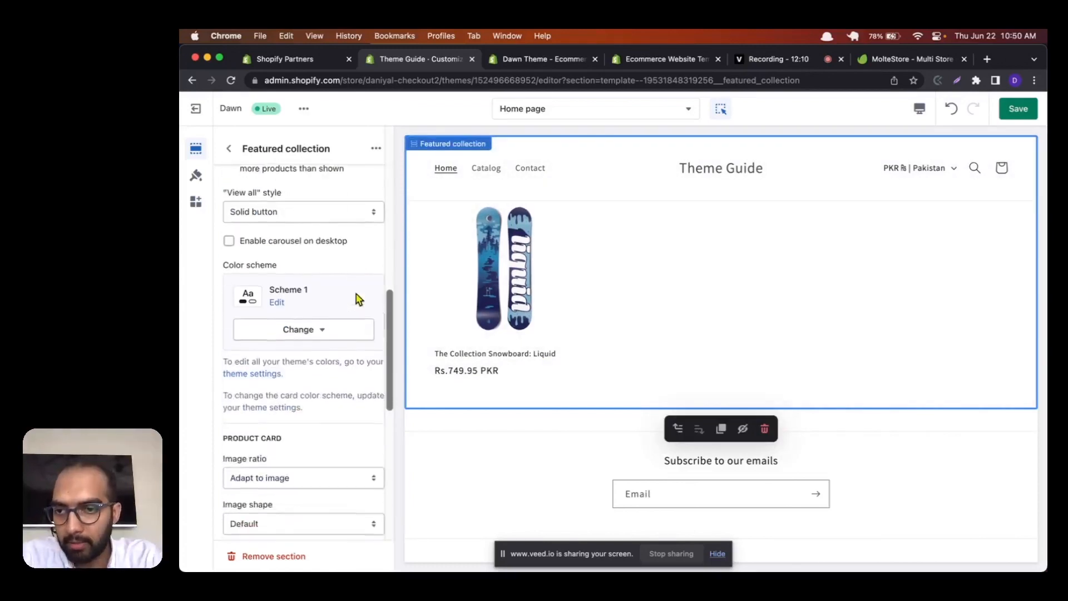
scroll(322, 377, "down", 8)
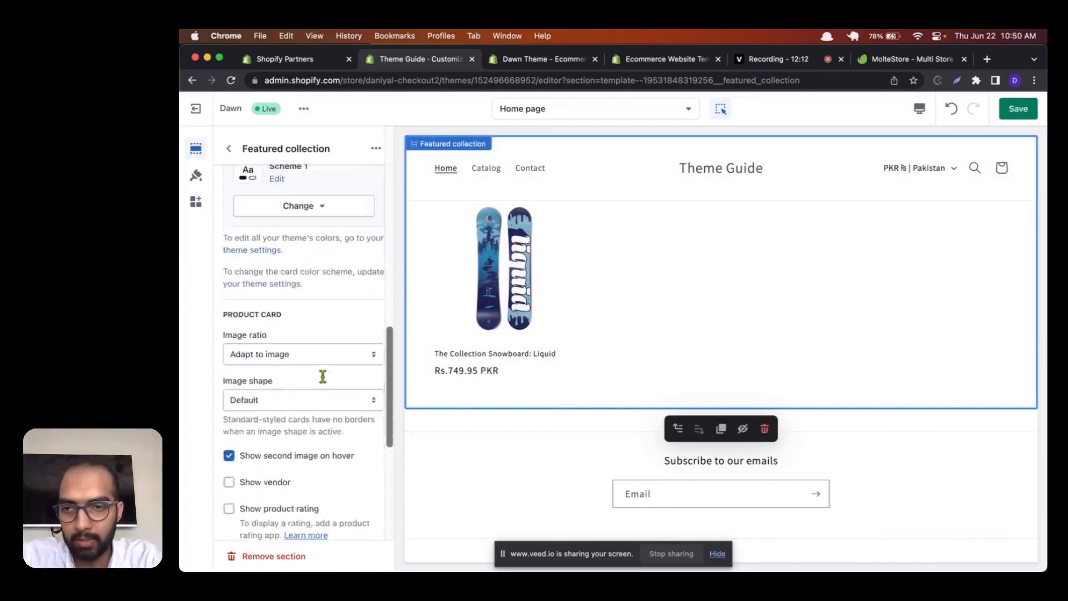
scroll(320, 362, "up", 10)
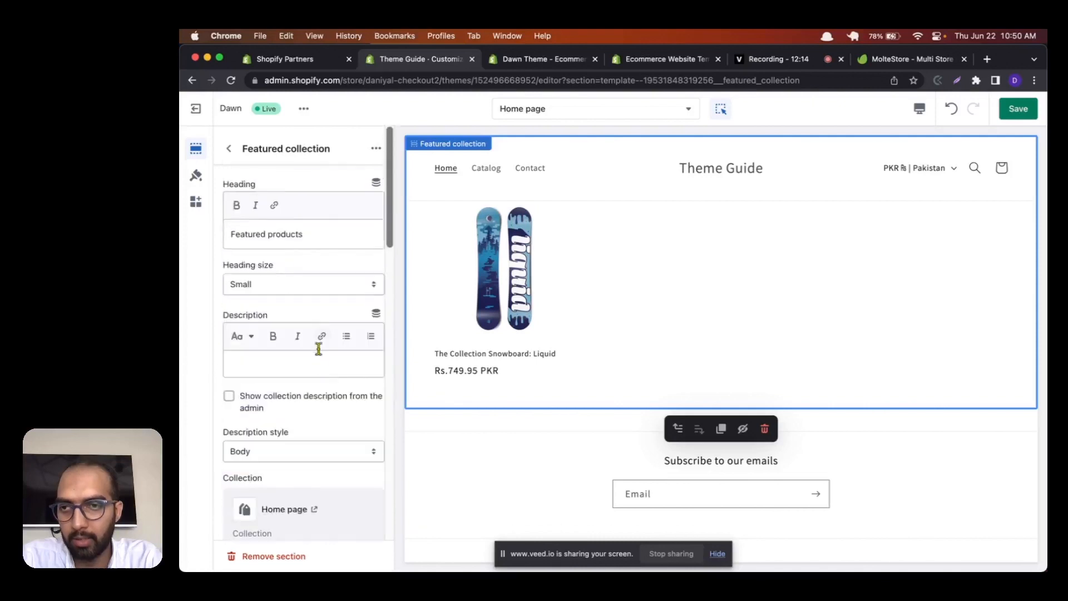
left_click(229, 148)
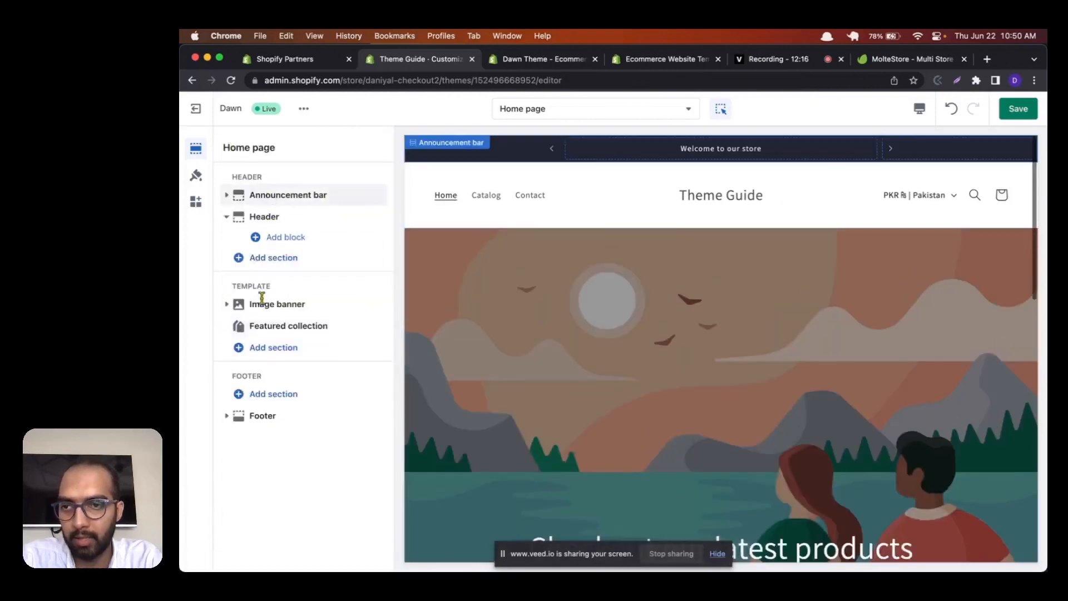
Step: Expand the full list of theme sections and add an Email signup section below the Featured collection
left_click(273, 347)
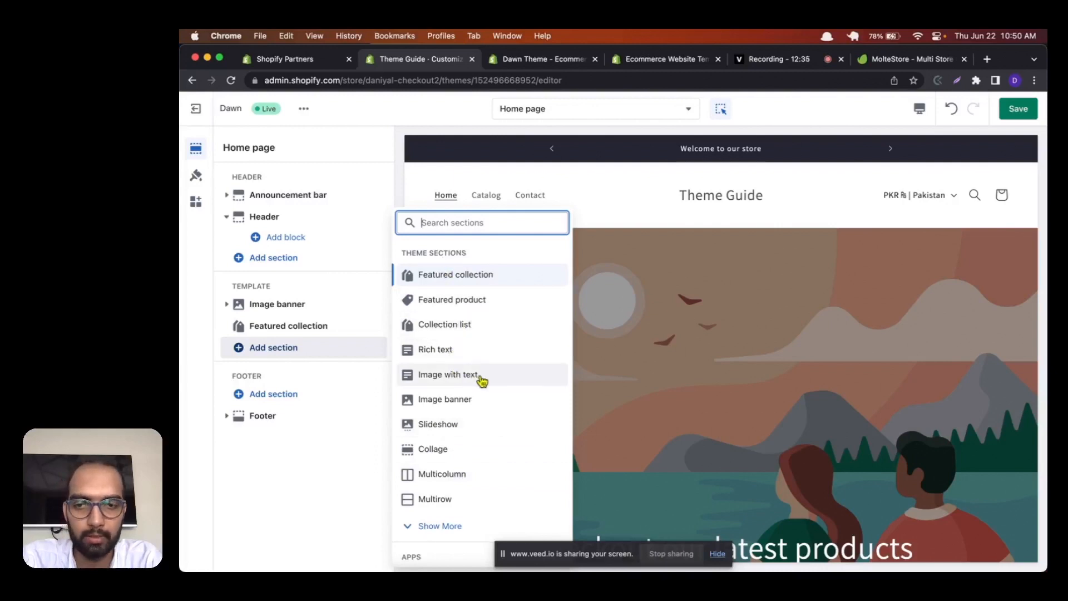
scroll(481, 379, "down", 2)
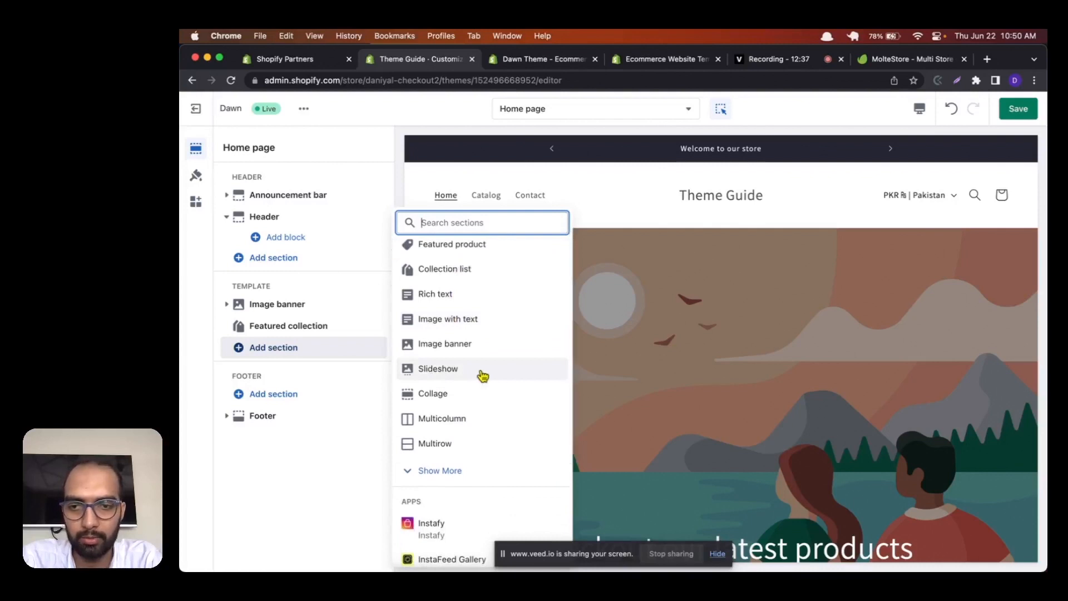
left_click(441, 470)
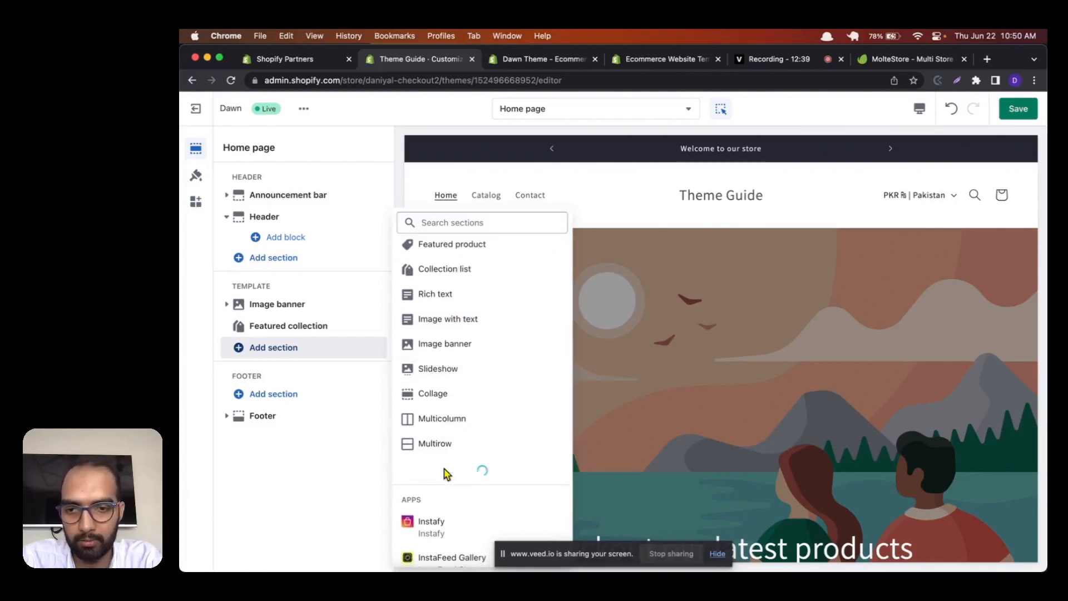
scroll(480, 337, "down", 3)
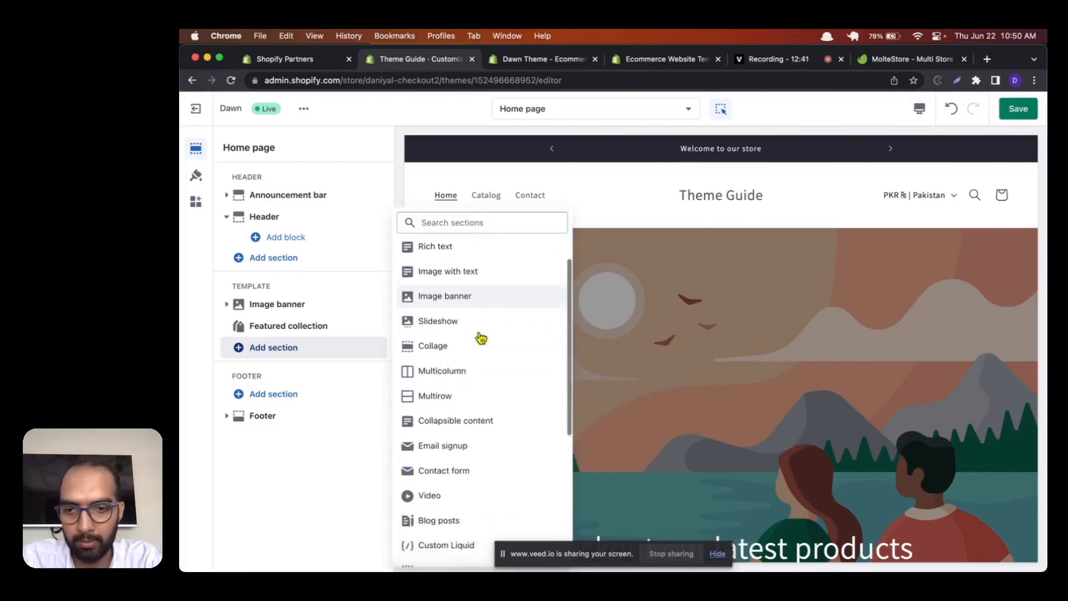
scroll(479, 337, "down", 2)
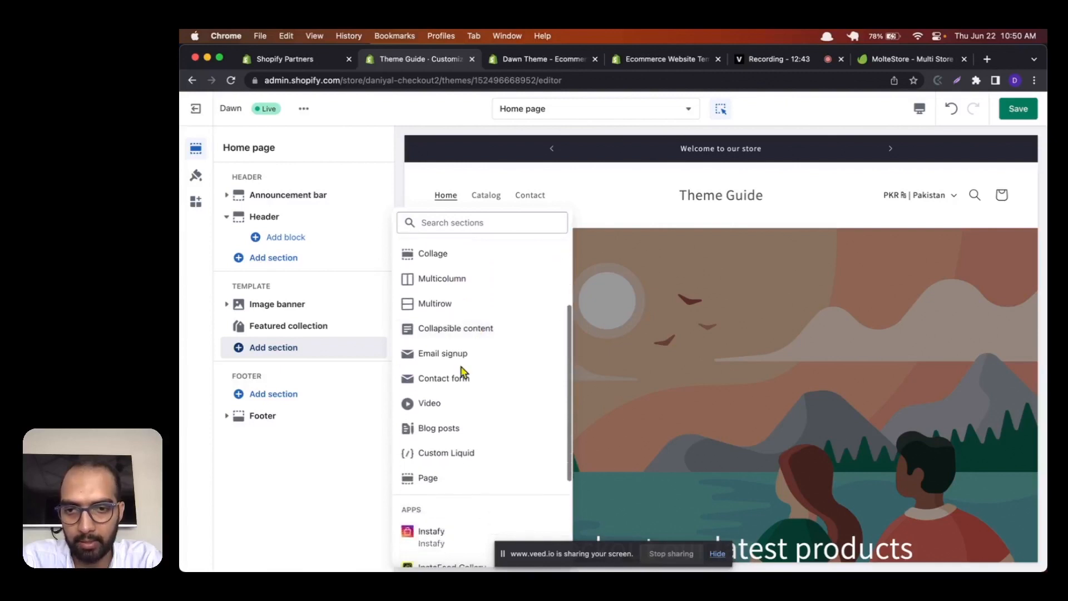
left_click(462, 356)
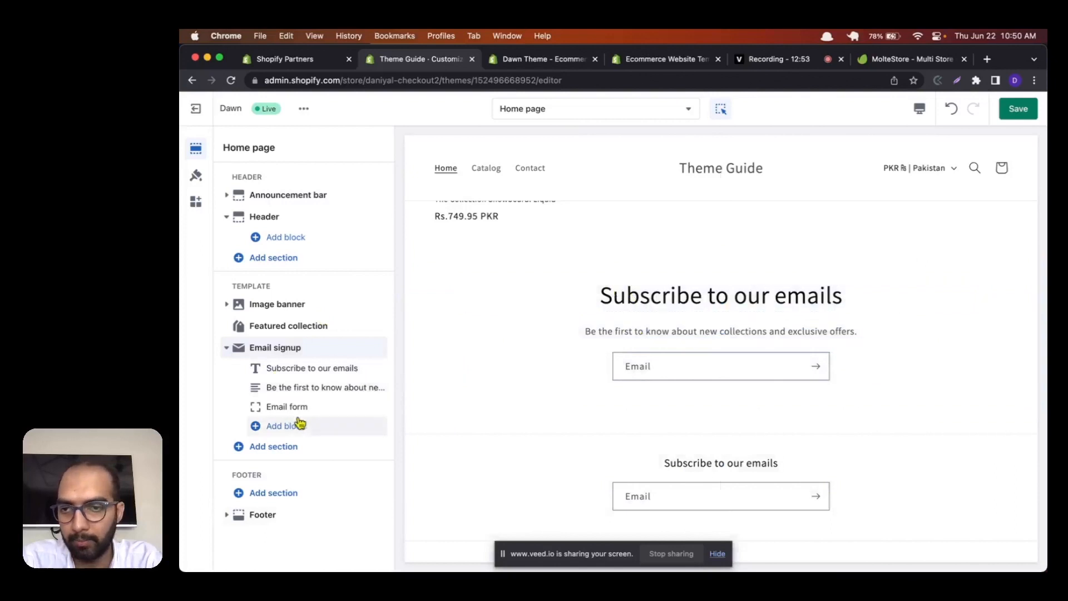
Step: Check the footer's own email signup settings and hide the Email signup section in the home page template
left_click(226, 348)
left_click(226, 348)
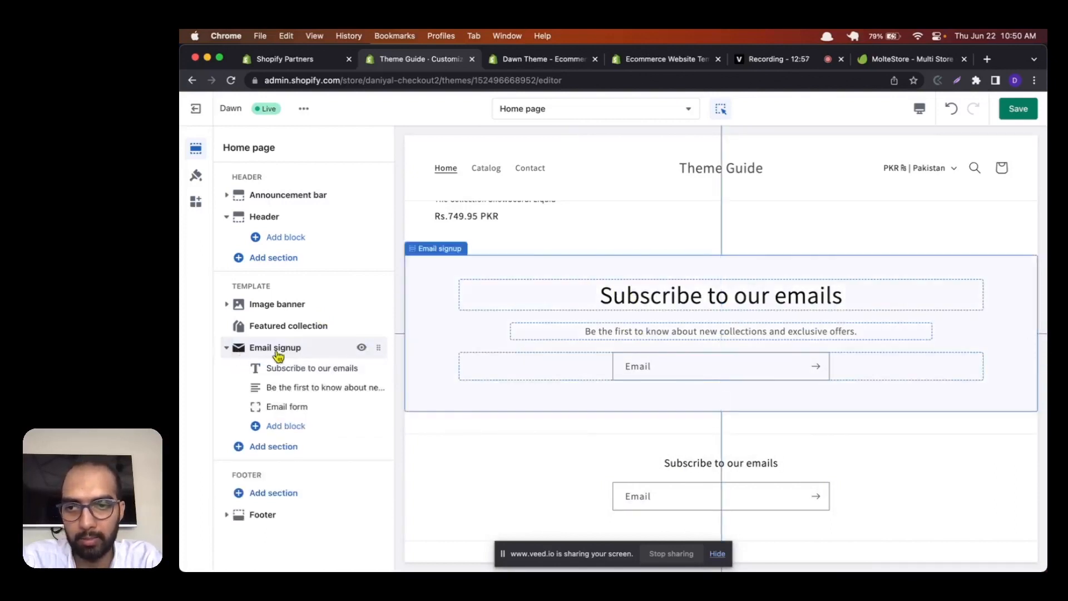
left_click(467, 497)
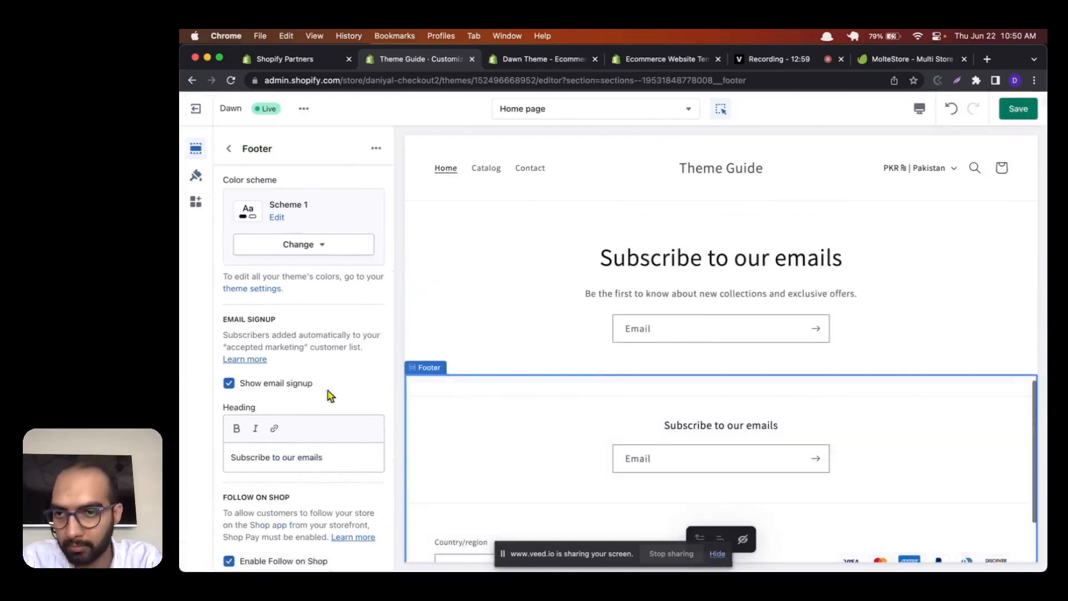
left_click(228, 148)
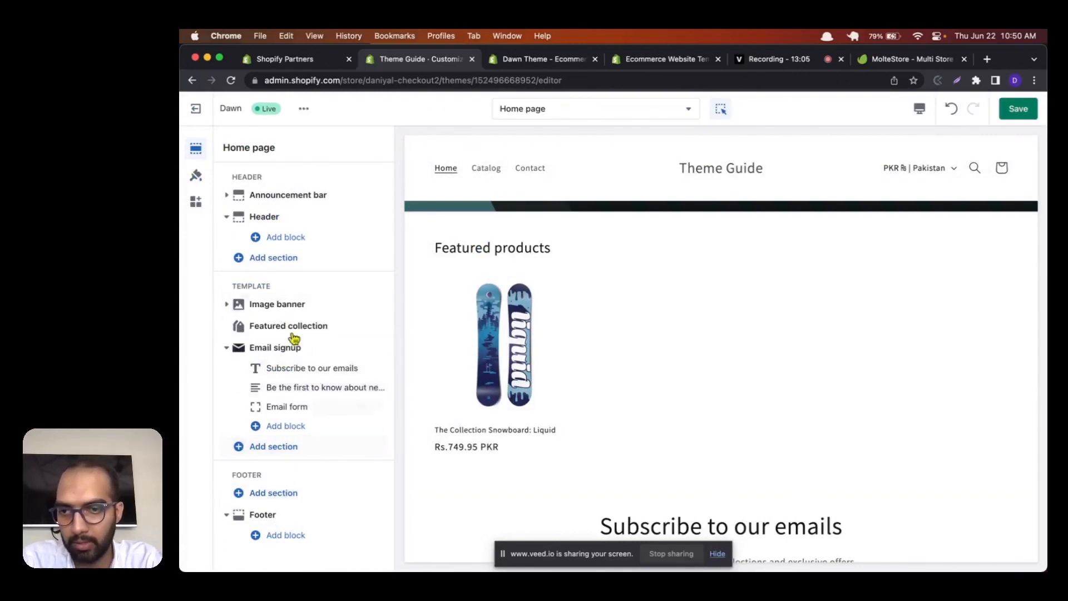
left_click(362, 348)
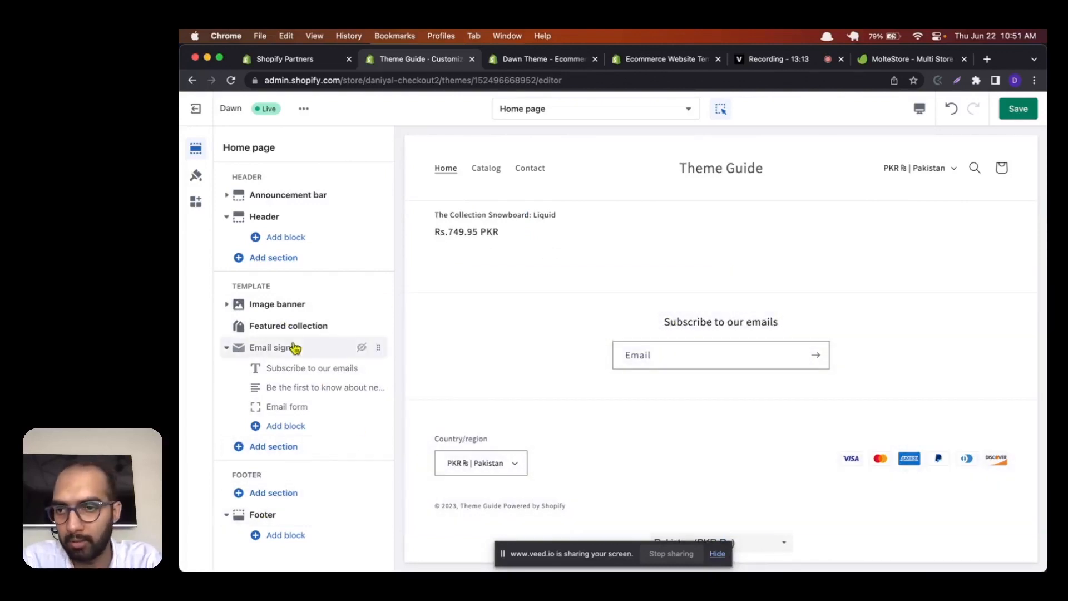
Step: Open the footer's settings, check its email signup option and set the footer's color scheme to Scheme 3
left_click(262, 515)
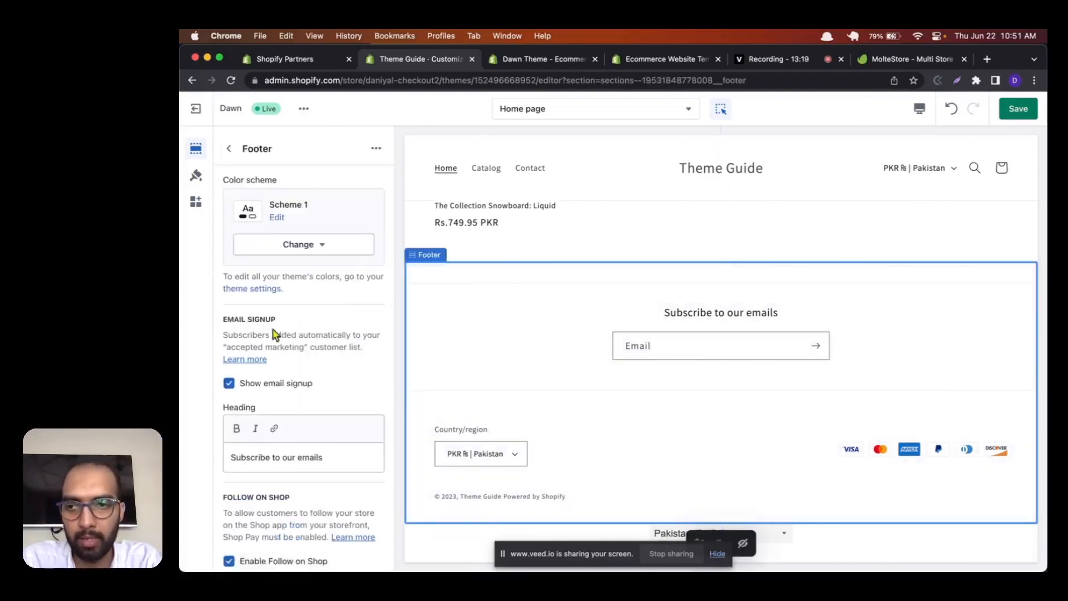
left_click_drag(228, 319, 279, 324)
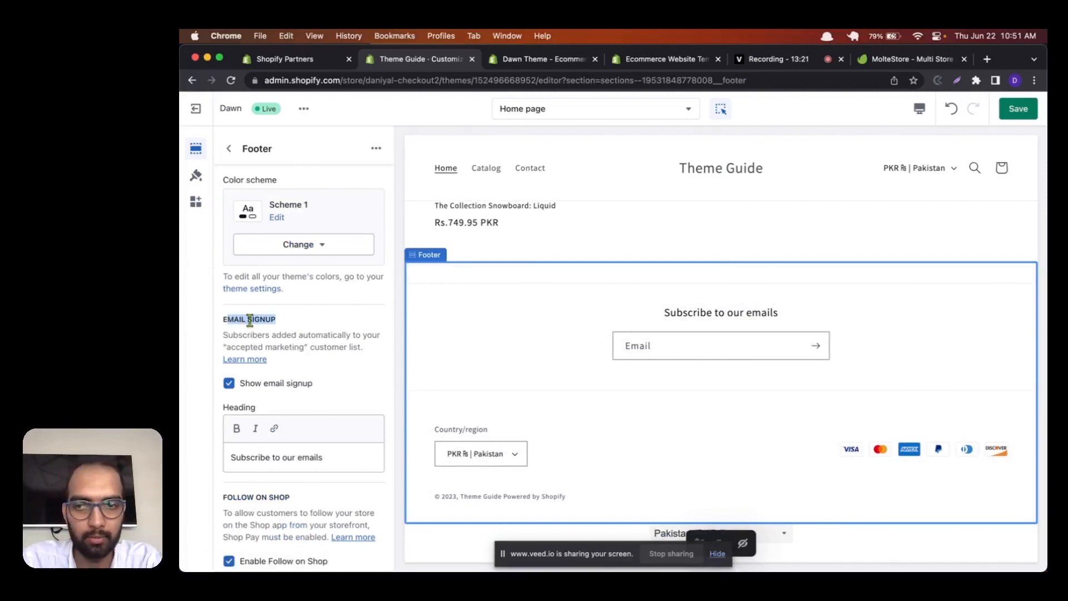
left_click(230, 385)
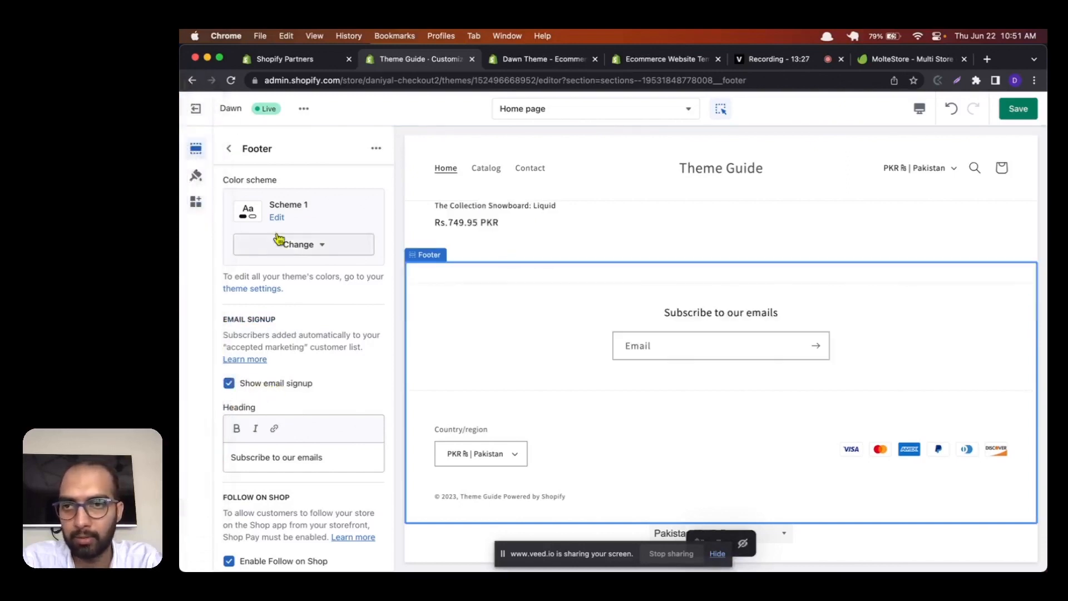
left_click(303, 244)
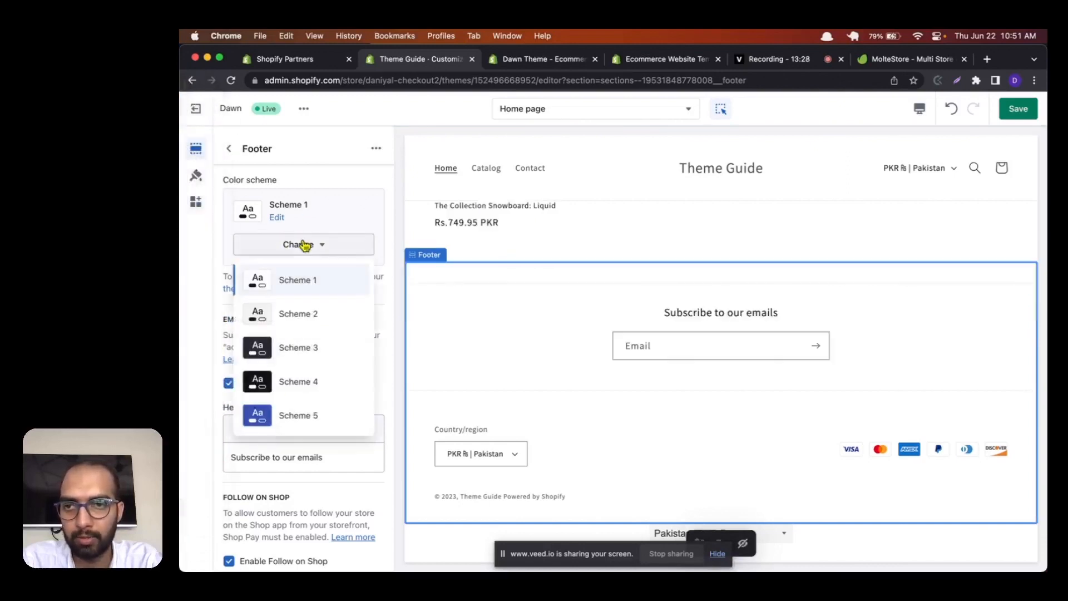
left_click(298, 347)
Step: Review the footer's signup heading, Follow on Shop, social media icon, country/region, language and payment method options
scroll(322, 317, "down", 6)
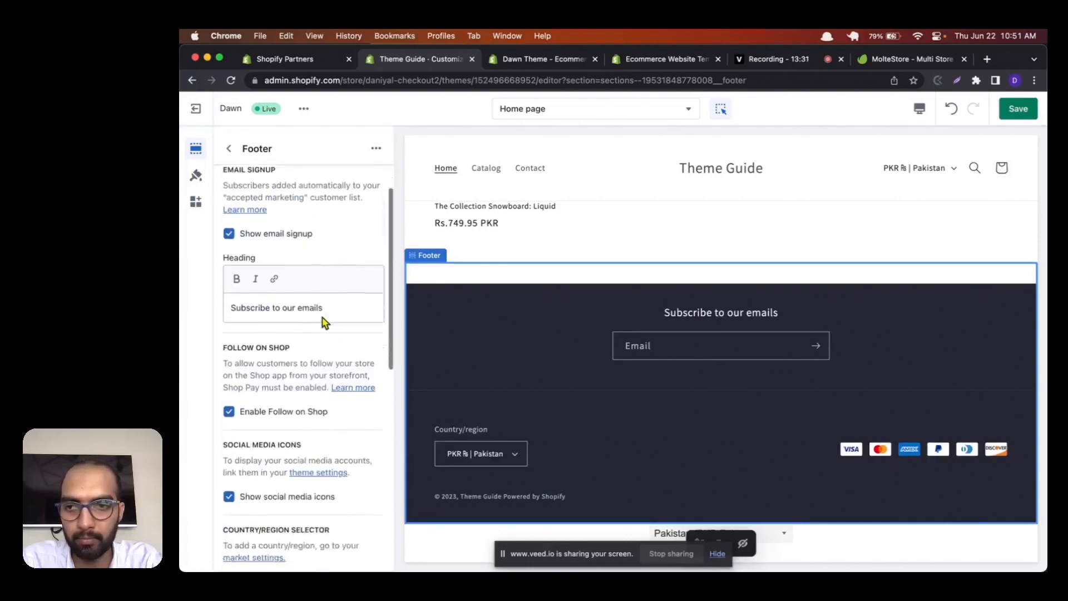
scroll(324, 322, "up", 2)
scroll(324, 322, "down", 2)
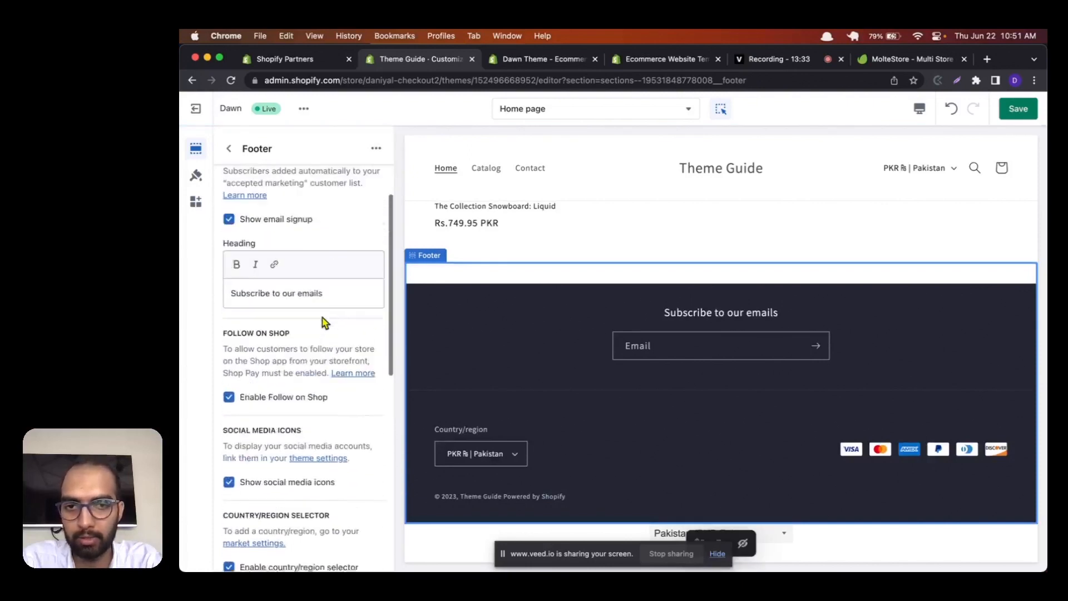
scroll(324, 322, "up", 1)
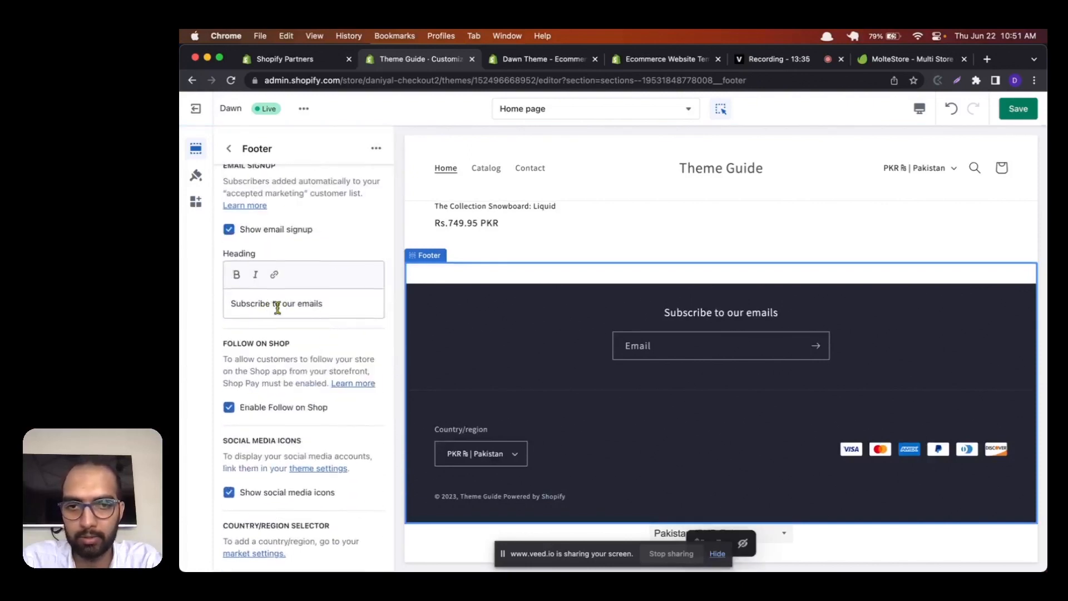
left_click(314, 298)
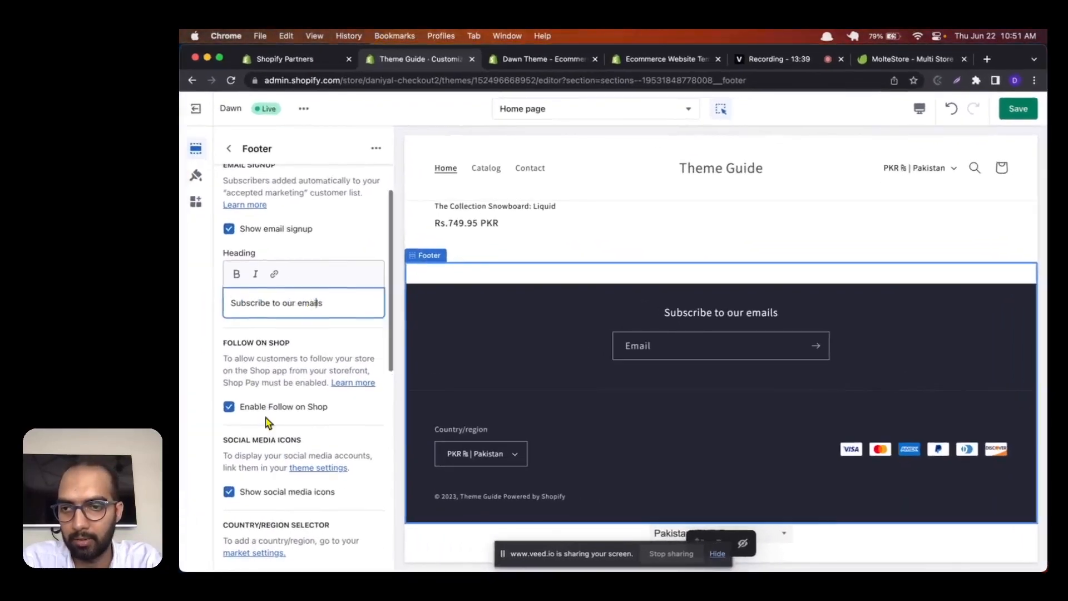
scroll(267, 421, "down", 2)
scroll(266, 422, "down", 3)
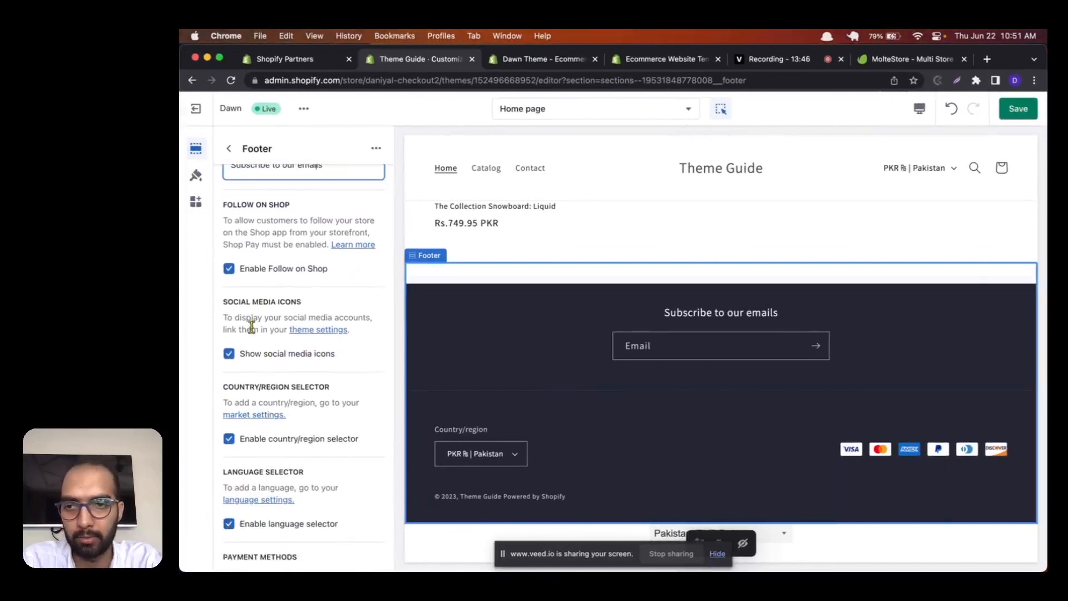
scroll(286, 364, "down", 2)
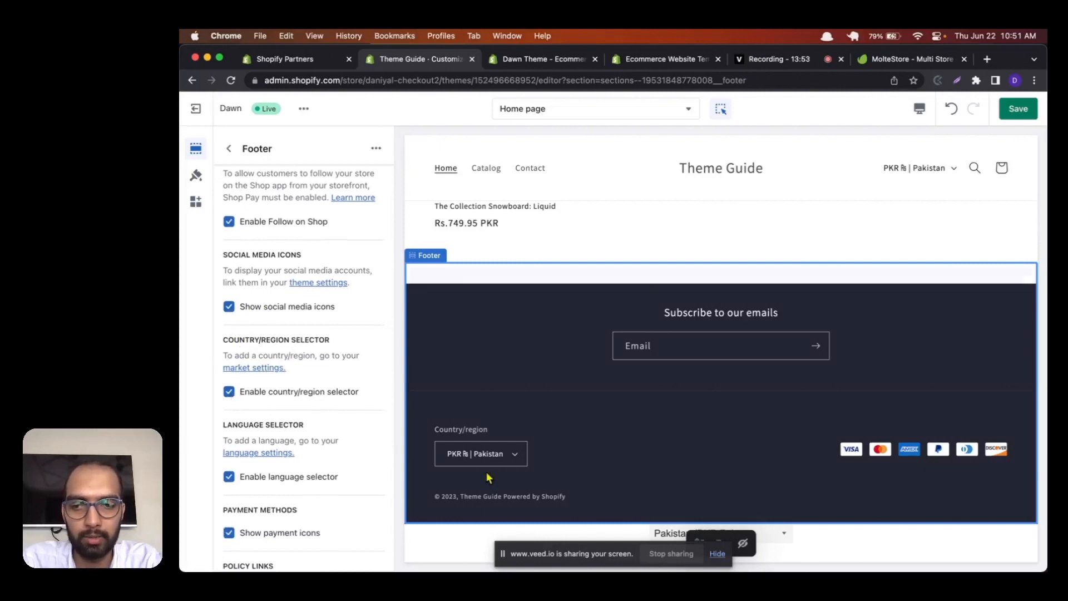
Step: Check the country list in the footer preview and disable the footer's country/region selector
left_click(502, 453)
scroll(501, 423, "down", 5)
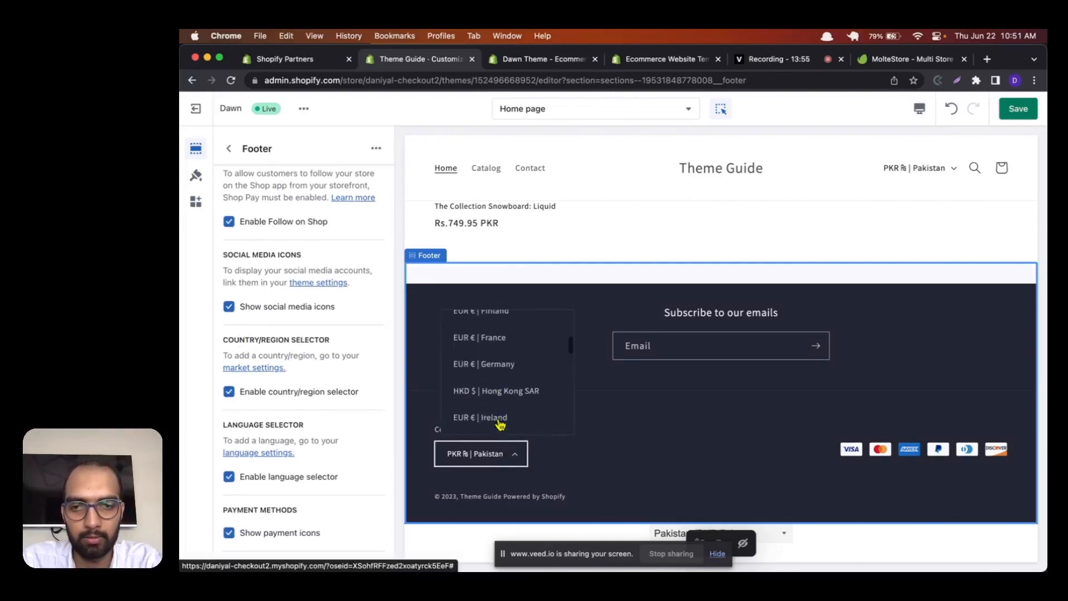
left_click(596, 431)
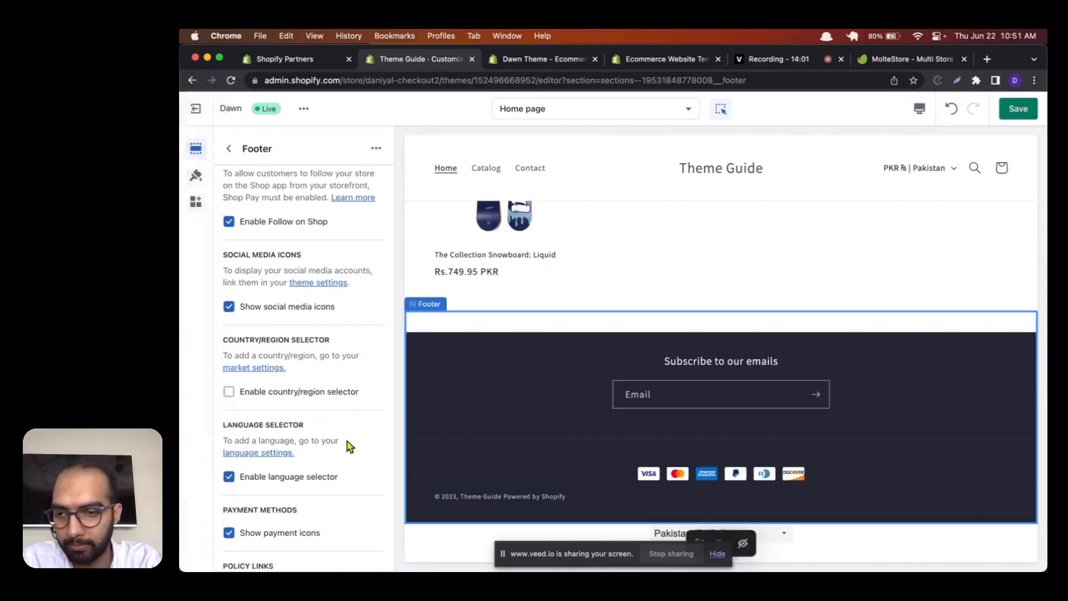
Step: Turn the footer's payment icons off and back on
scroll(322, 439, "down", 5)
scroll(322, 439, "down", 1)
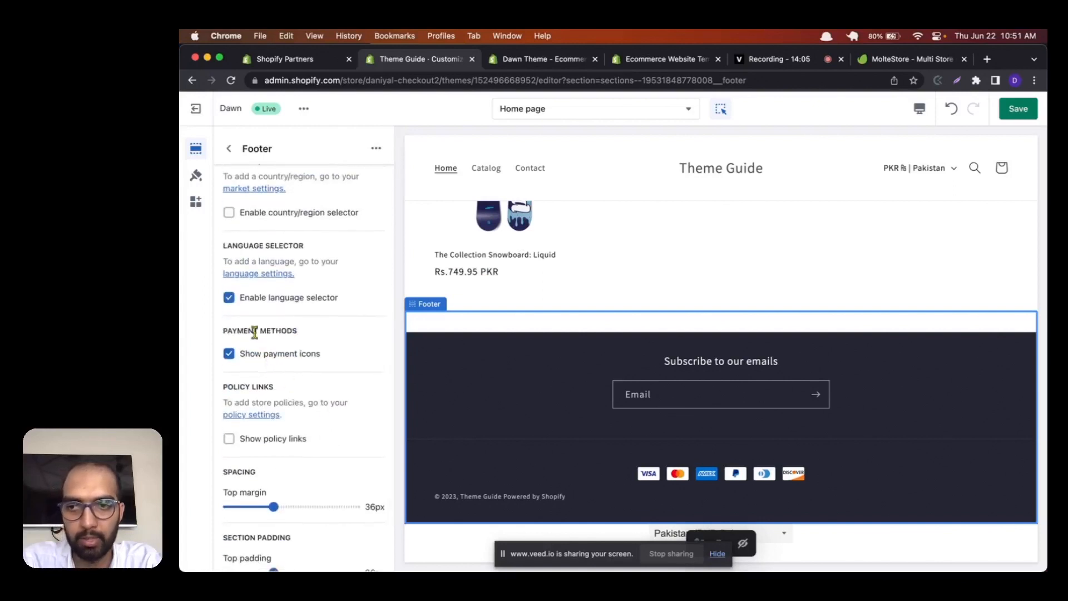
left_click(232, 354)
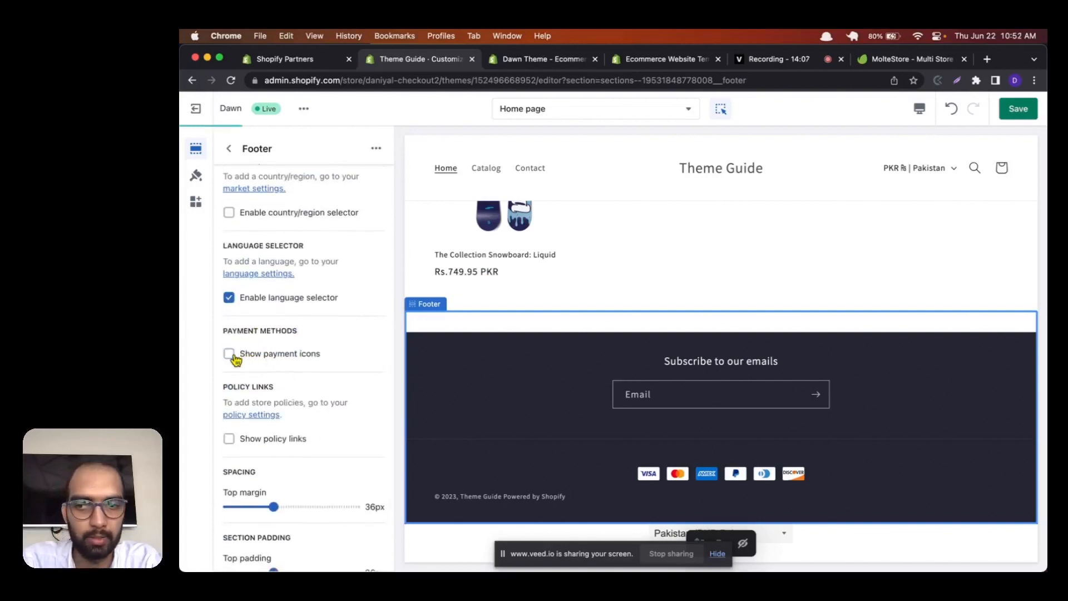
left_click(233, 355)
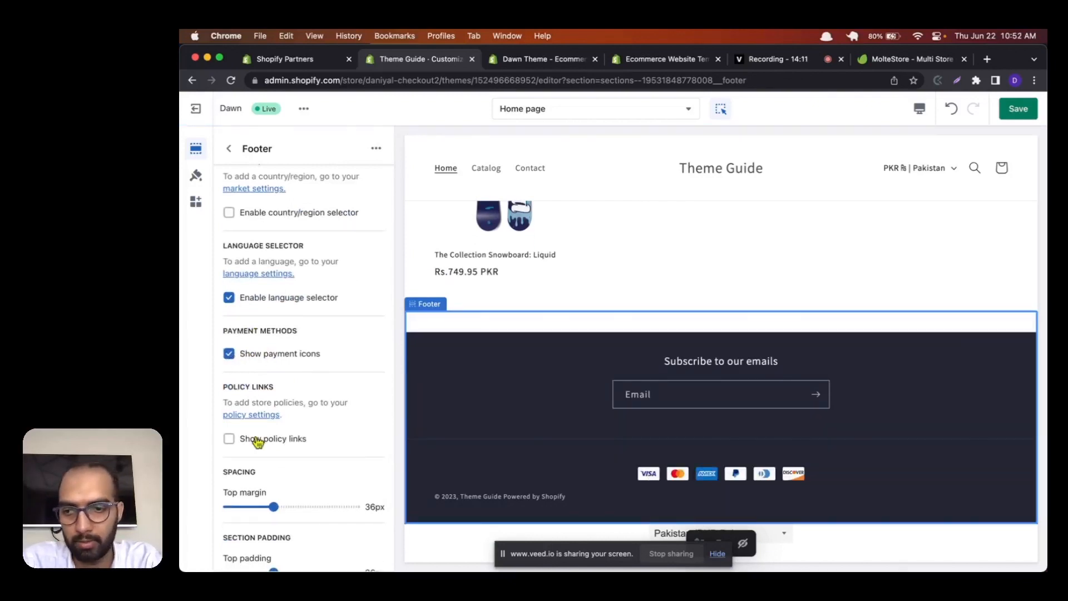
Step: Set the footer's top and bottom padding to 60 px each and save the theme changes
scroll(258, 441, "down", 3)
scroll(336, 450, "down", 1)
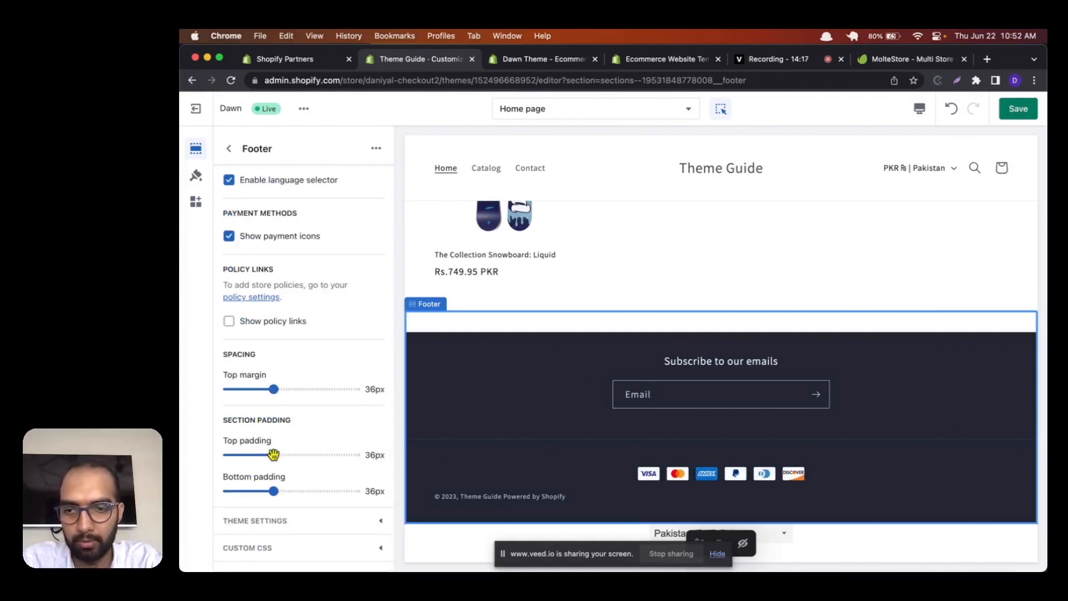
left_click_drag(273, 454, 305, 453)
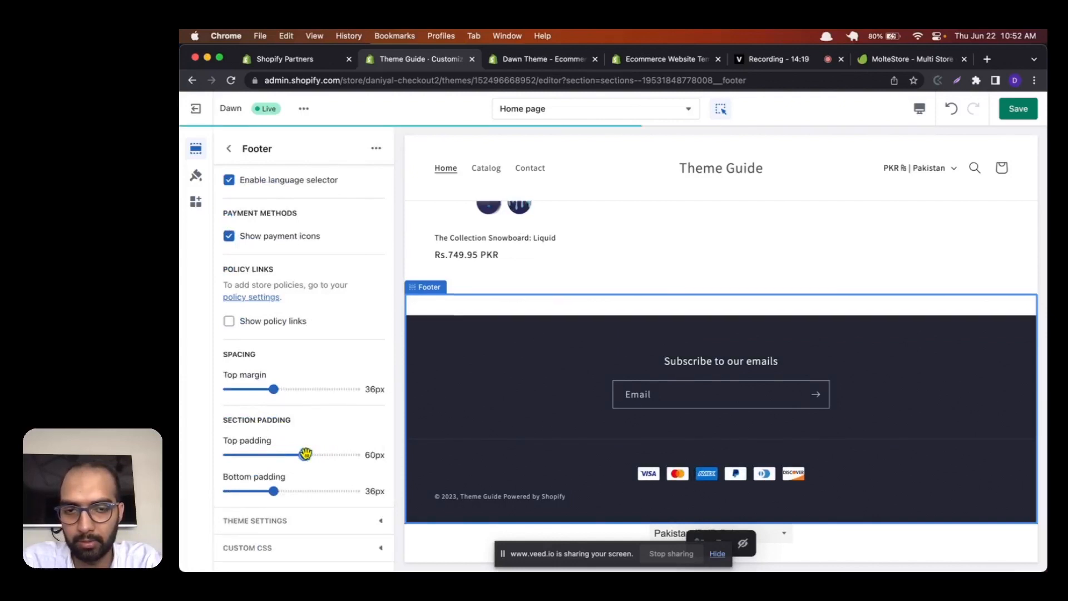
left_click_drag(273, 490, 303, 490)
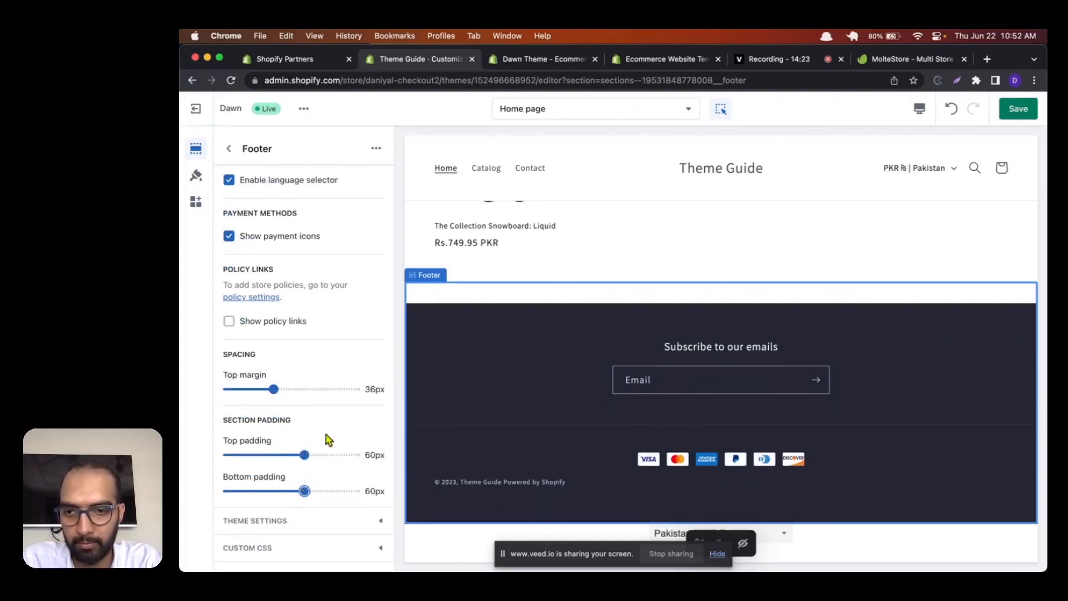
scroll(302, 419, "up", 10)
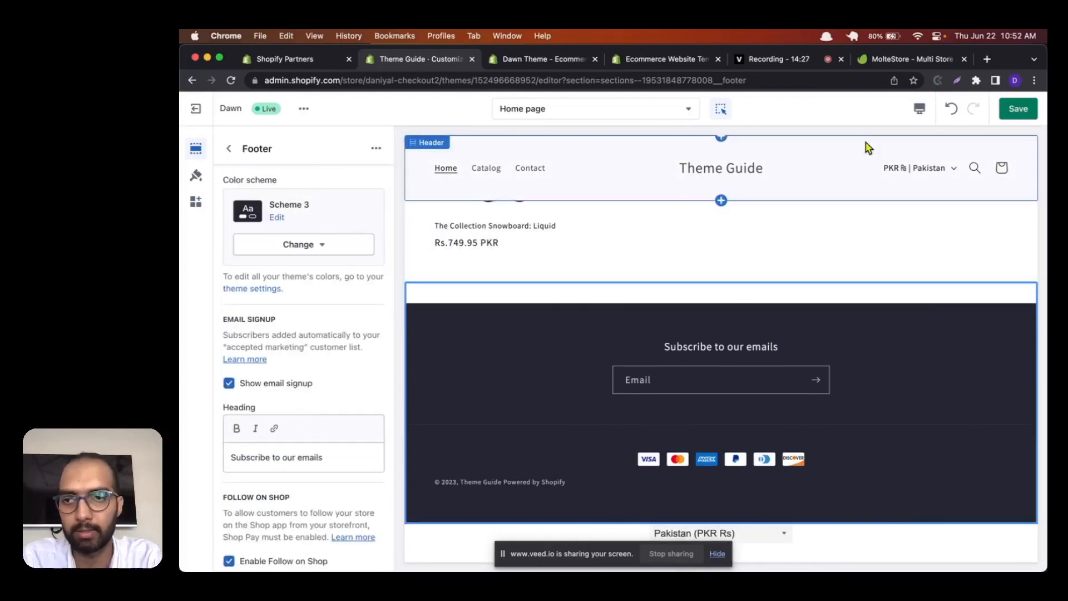
left_click(1021, 110)
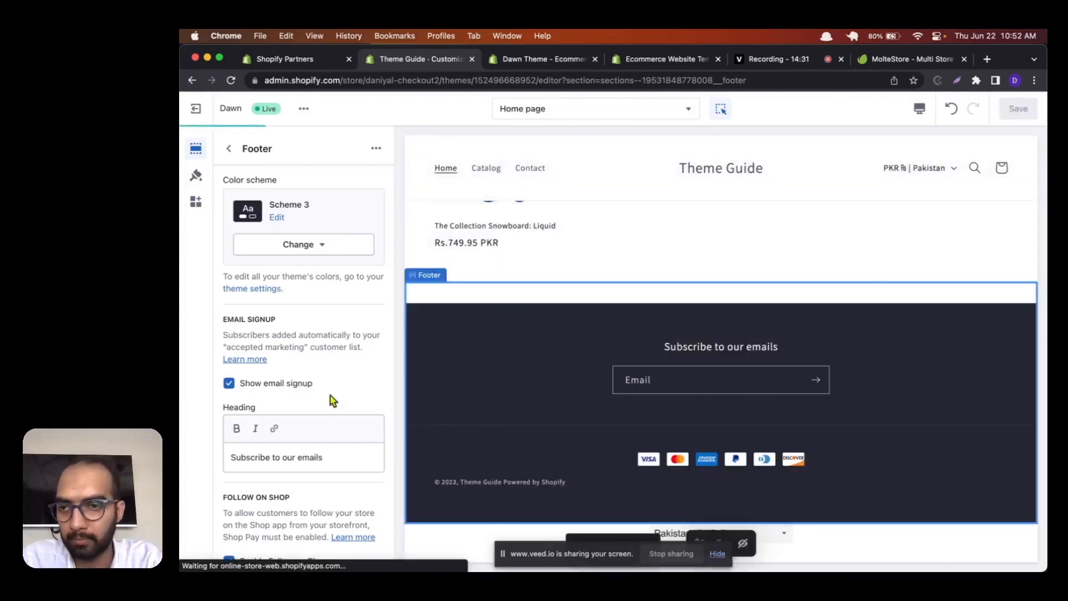
Step: Review the home page preview from the announcement bar down to the footer and return to the home page section list
scroll(333, 400, "down", 10)
scroll(332, 401, "up", 10)
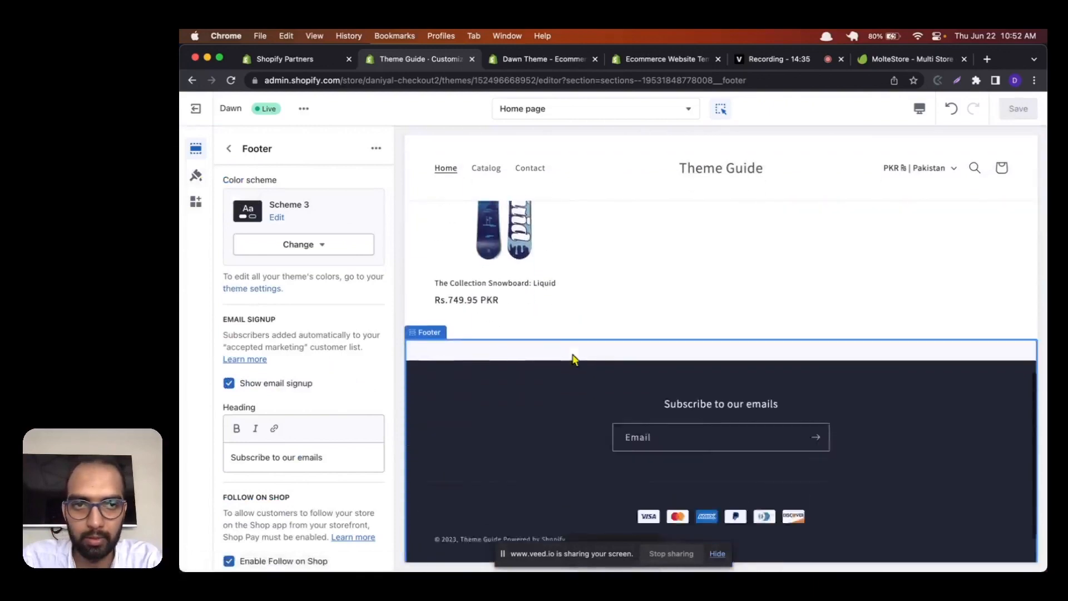
scroll(575, 359, "up", 10)
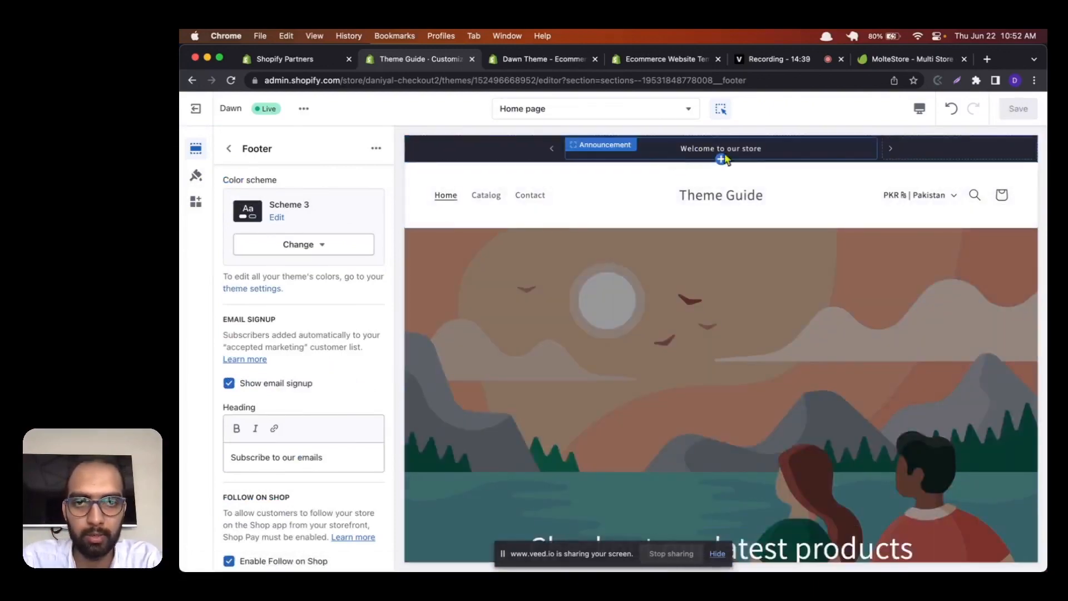
scroll(663, 205, "down", 5)
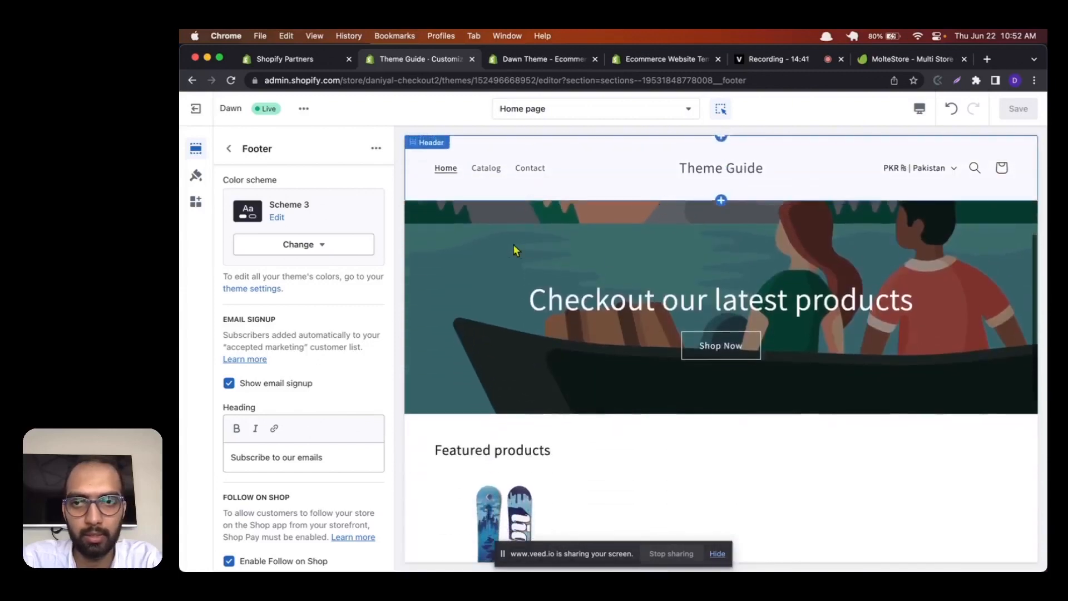
scroll(513, 246, "down", 4)
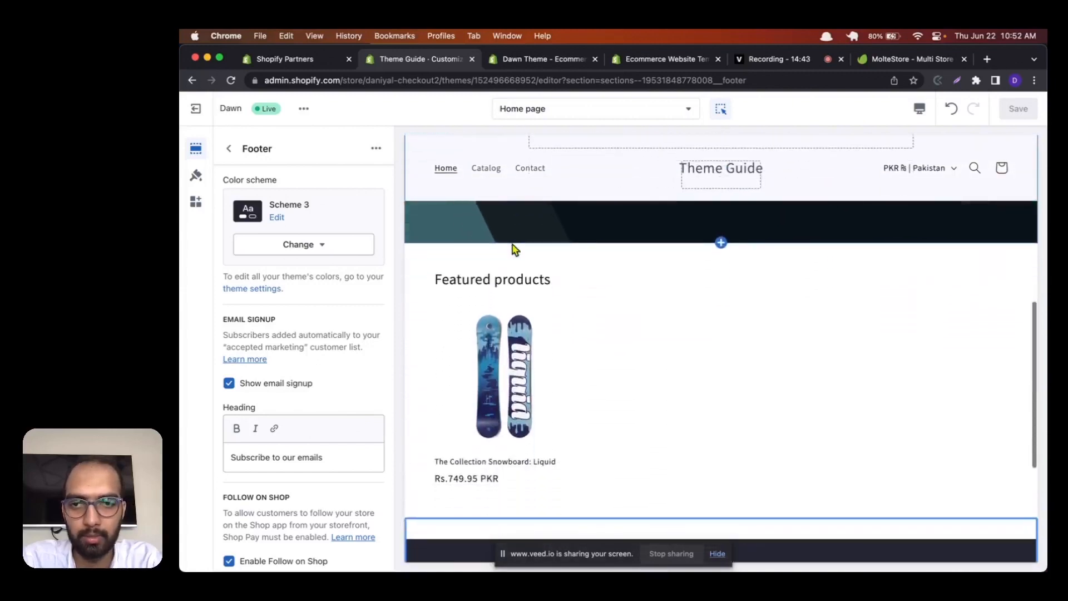
scroll(515, 250, "down", 2)
scroll(515, 249, "up", 2)
scroll(515, 250, "down", 1)
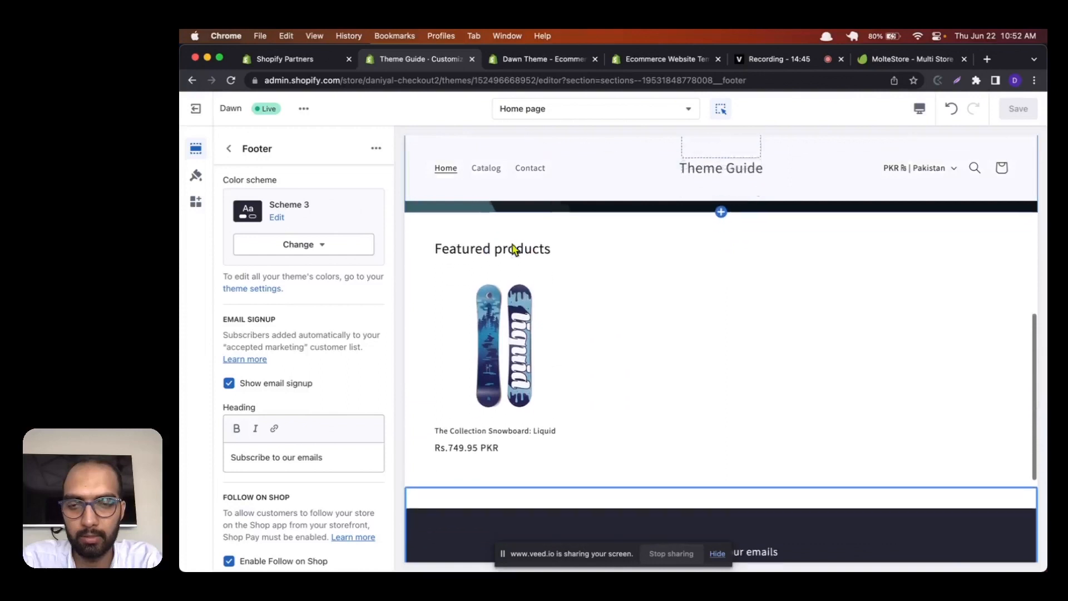
scroll(514, 250, "down", 1)
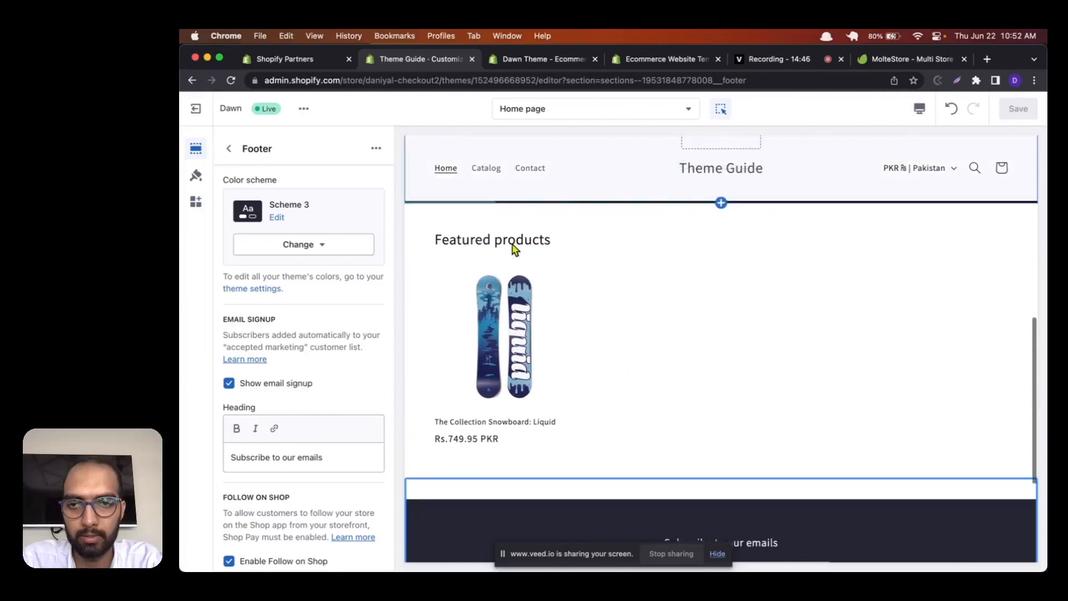
left_click(227, 151)
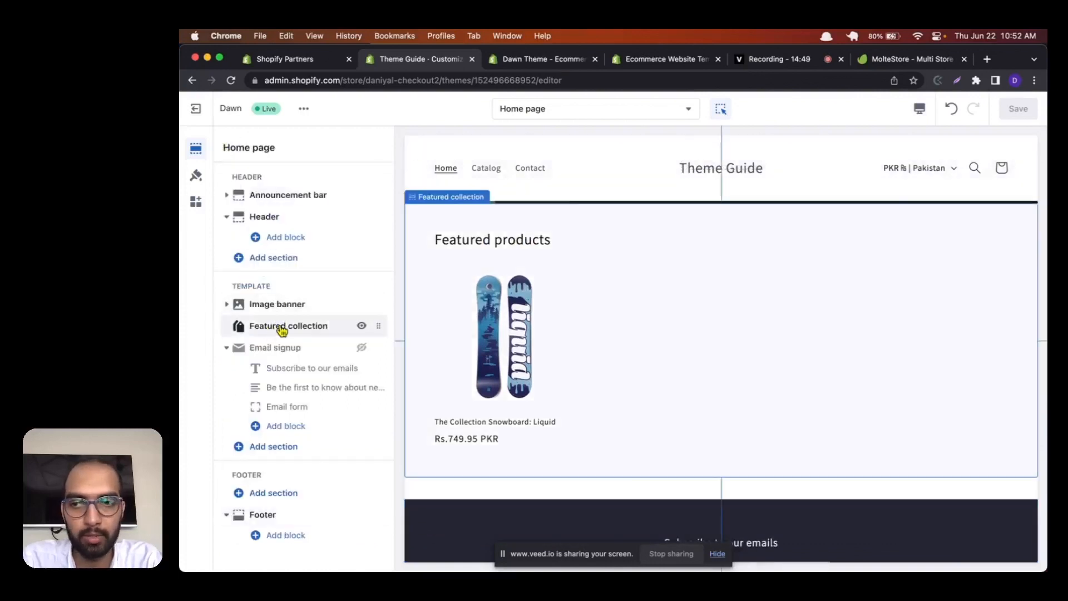
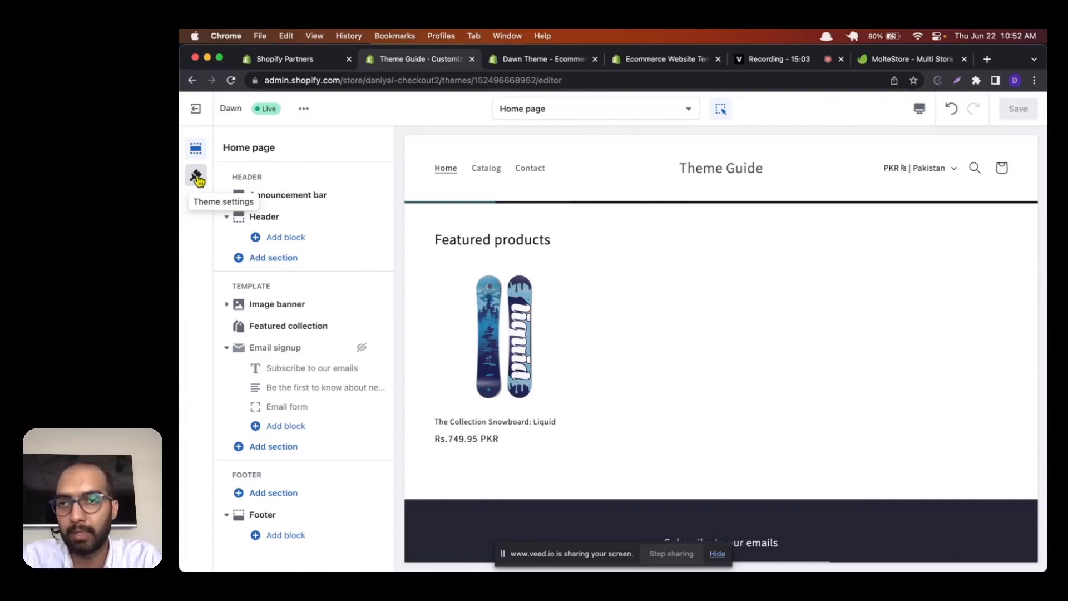
Step: Open the theme settings and choose the LOGO-MAIN image from the store library as the store logo
left_click(199, 184)
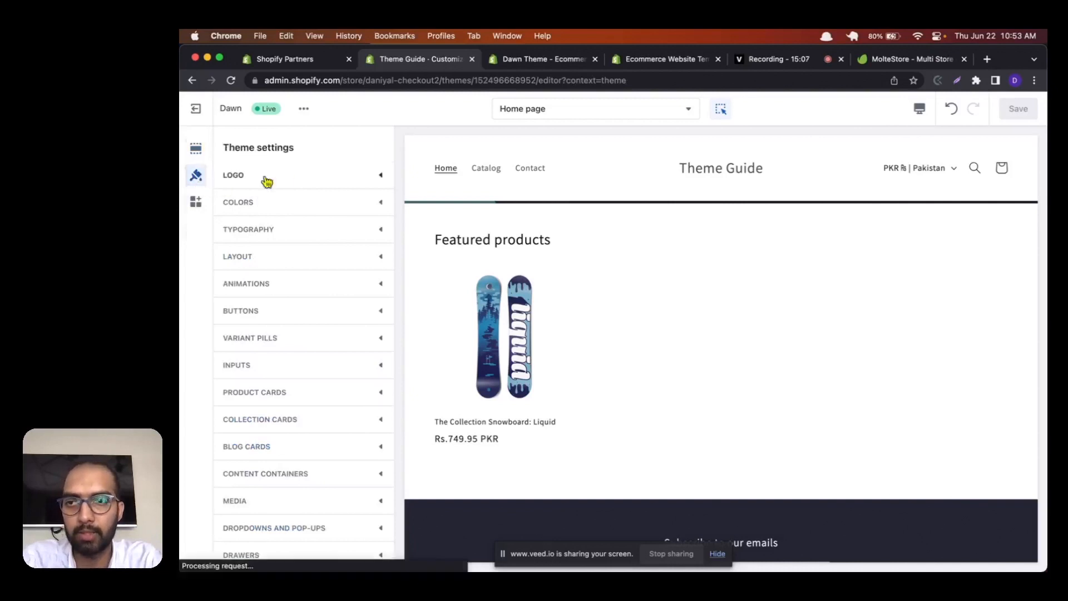
left_click(344, 180)
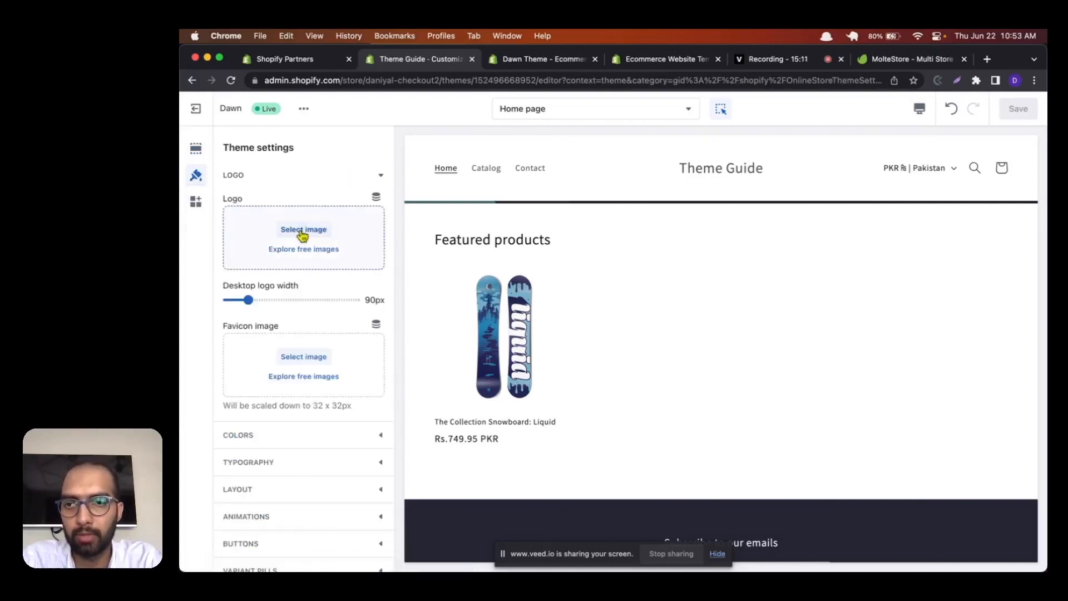
left_click(270, 238)
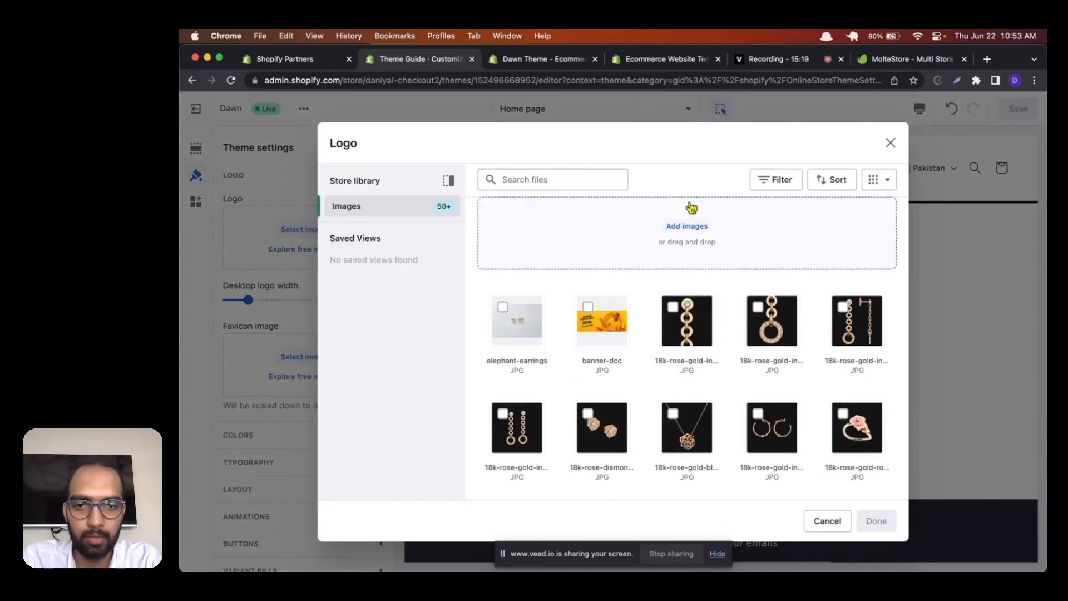
scroll(623, 340, "down", 3)
scroll(638, 347, "down", 5)
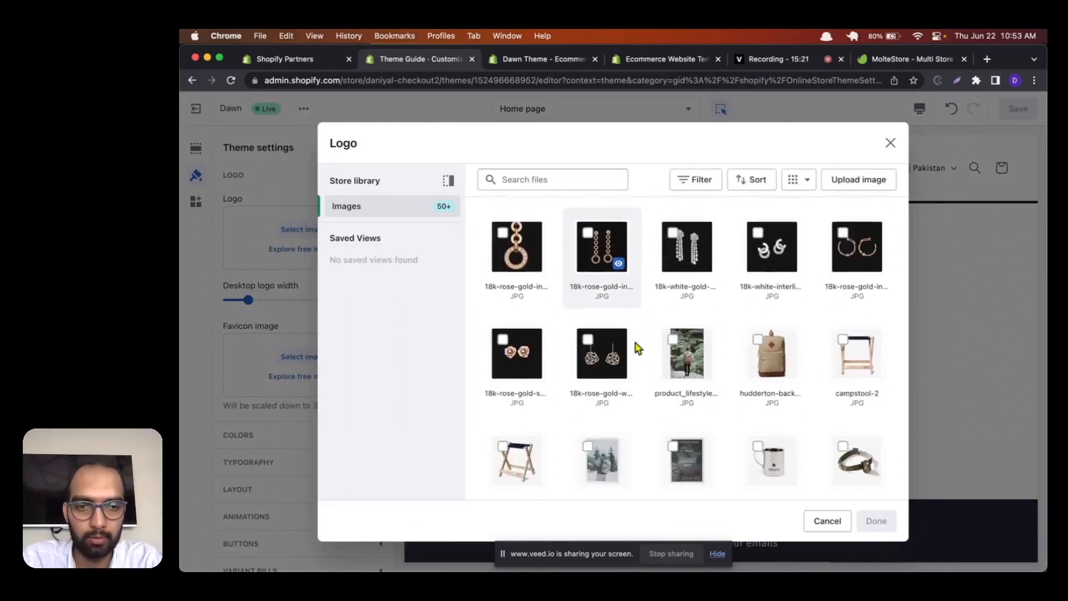
scroll(638, 348, "down", 5)
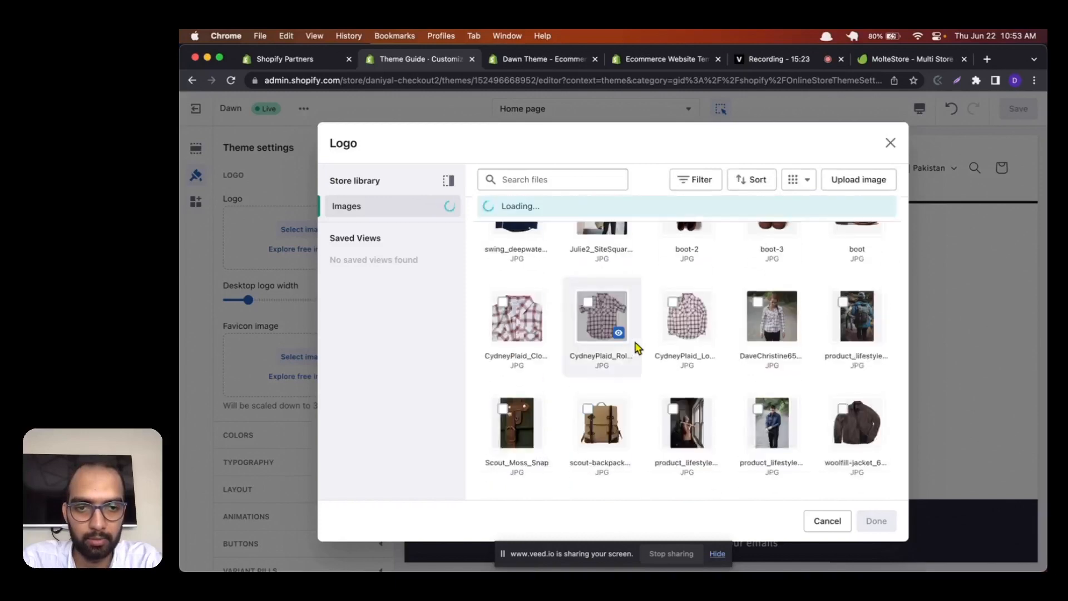
scroll(761, 367, "down", 10)
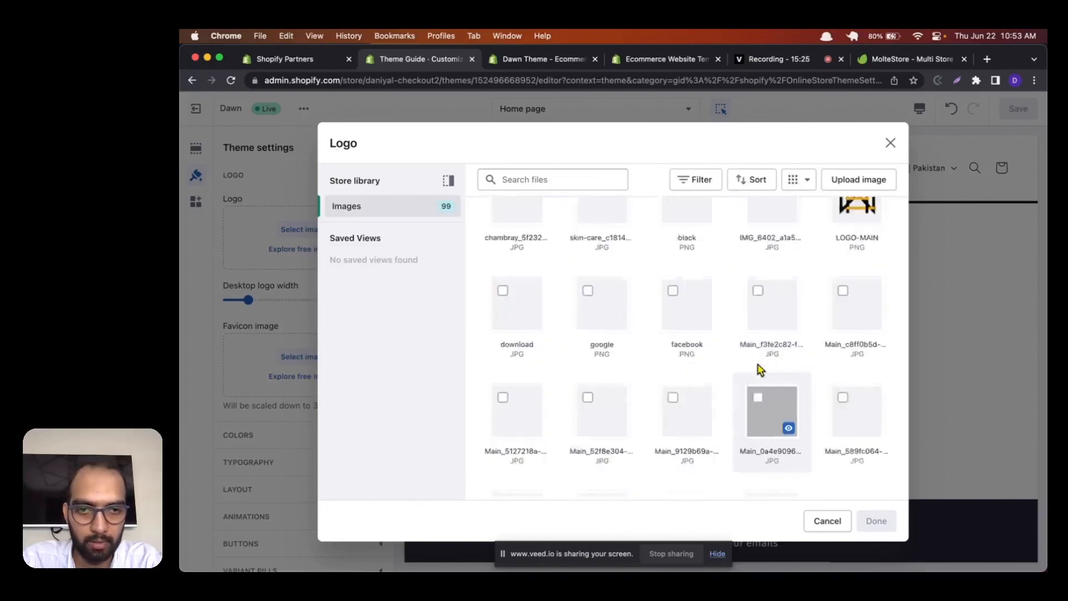
scroll(762, 369, "up", 1)
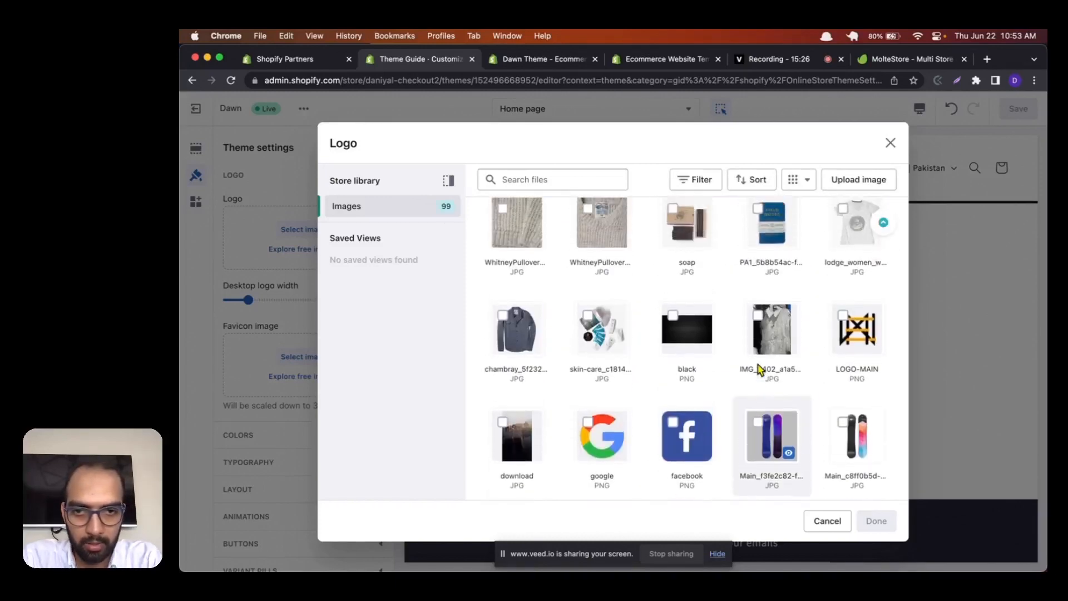
scroll(847, 401, "down", 3)
scroll(847, 399, "up", 3)
left_click(848, 392)
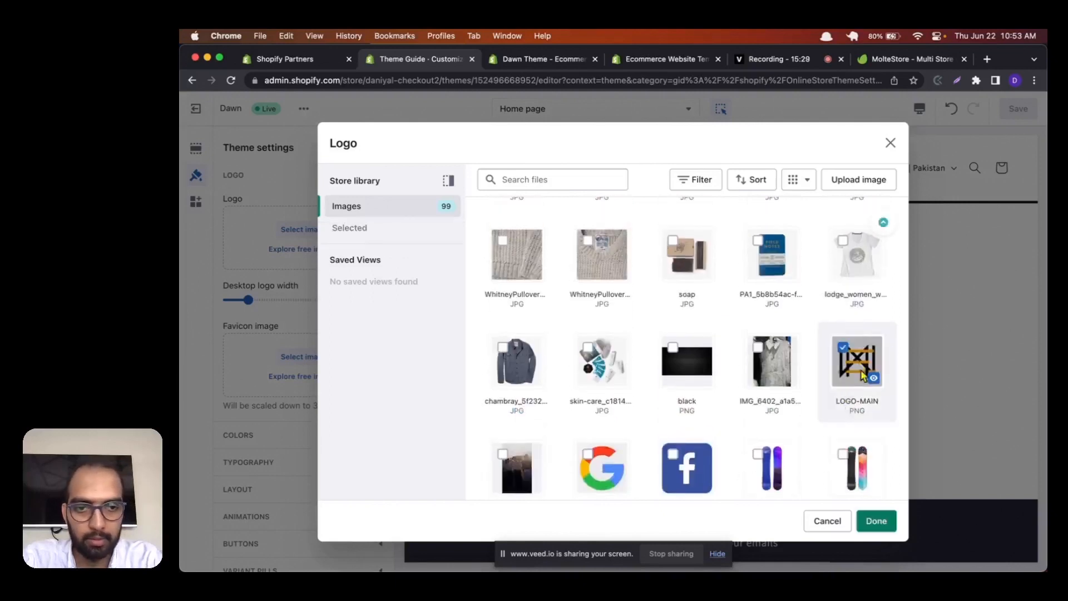
left_click(877, 522)
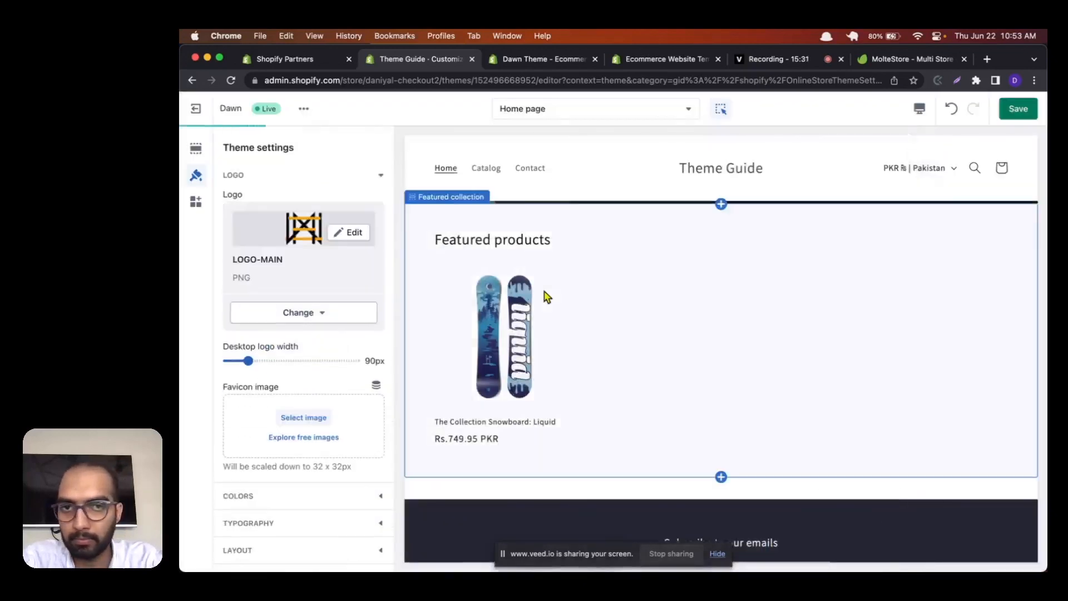
scroll(233, 269, "down", 2)
scroll(232, 269, "up", 2)
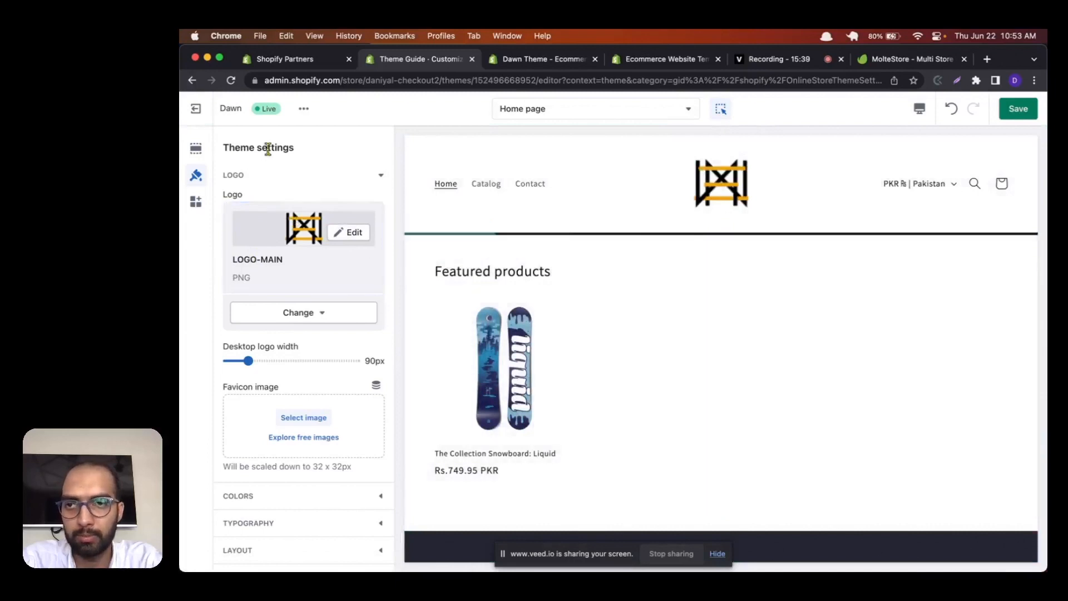
mouse_move(275, 147)
left_mouse_down()
mouse_move(237, 149)
mouse_move(282, 158)
left_mouse_up()
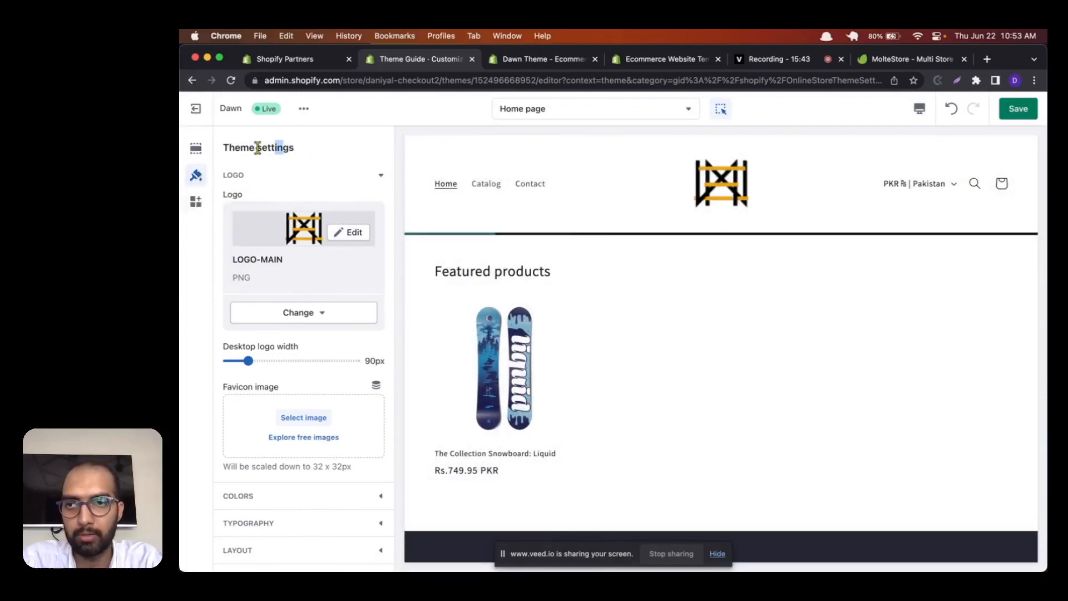
left_click_drag(223, 148, 290, 147)
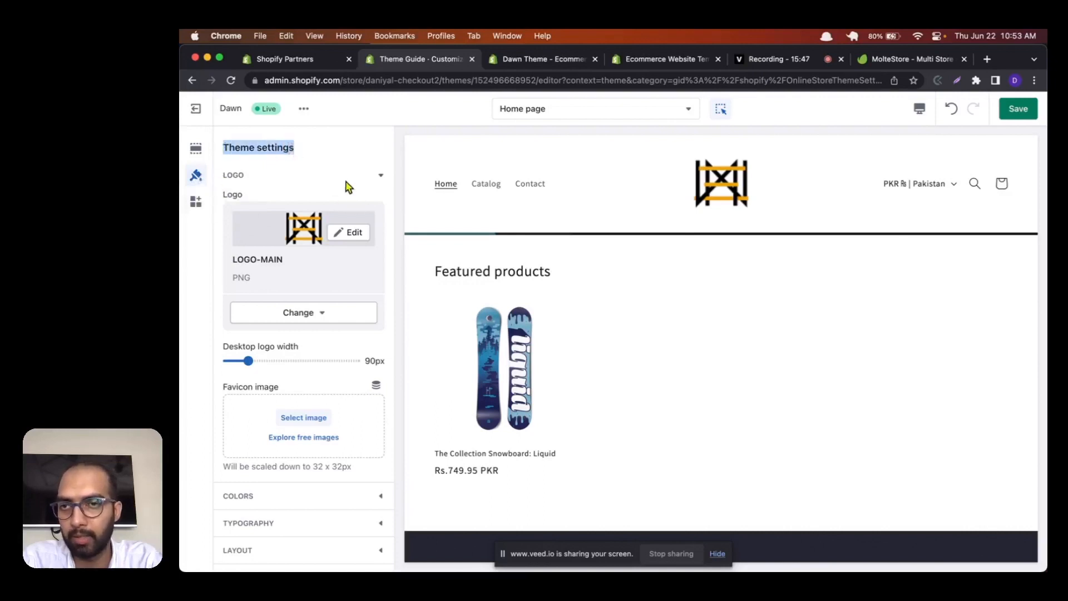
left_click(384, 177)
left_click(284, 176)
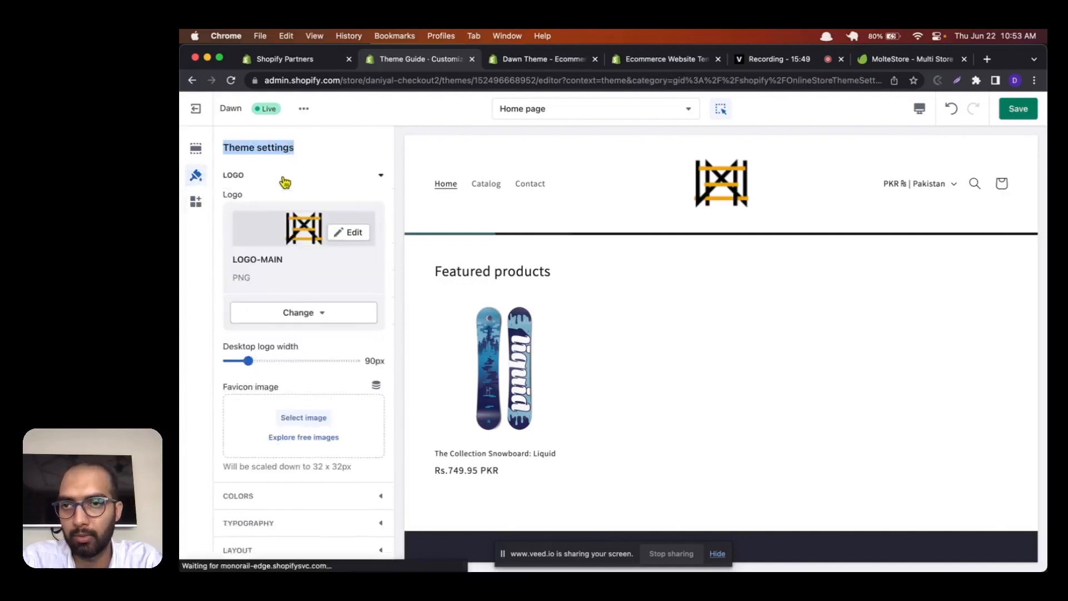
Step: Set the desktop logo width to 70 px and choose the LOGO-MAIN image as the favicon
scroll(298, 292, "down", 1)
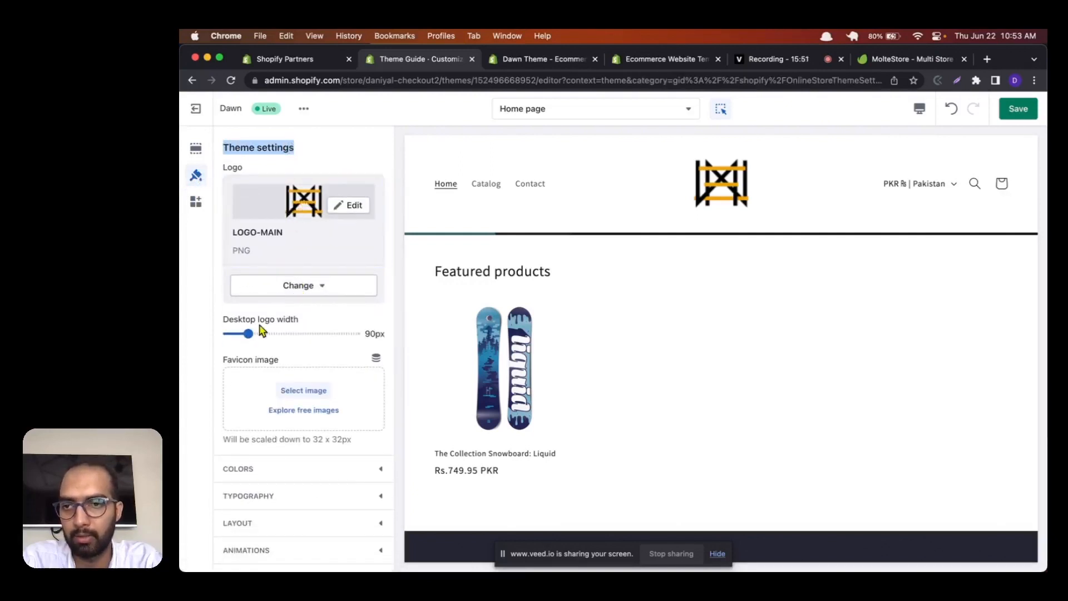
mouse_move(249, 335)
left_mouse_down()
mouse_move(284, 334)
mouse_move(238, 334)
left_mouse_up()
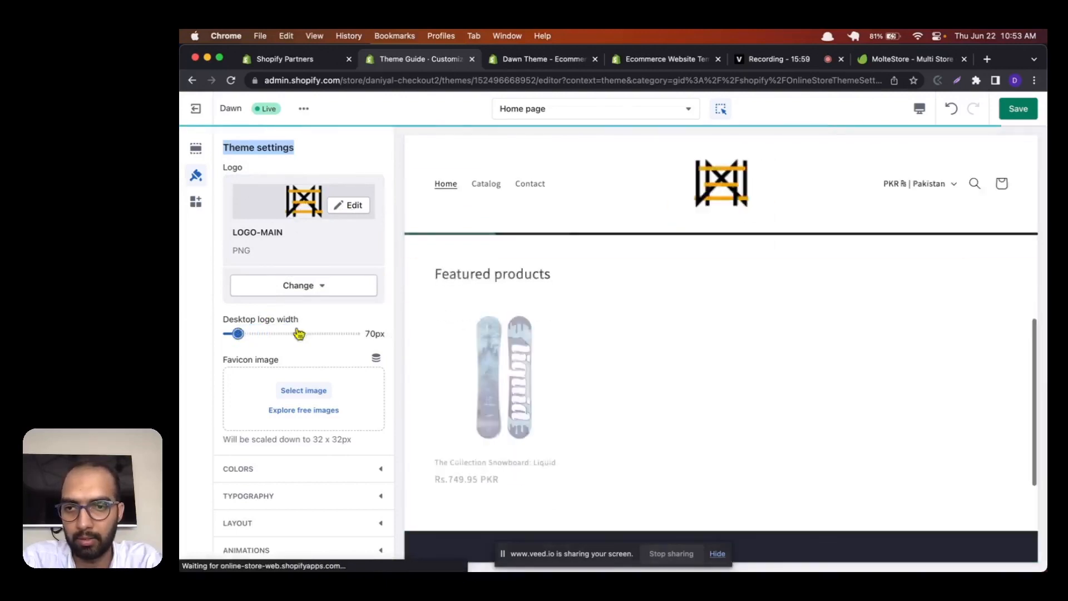
scroll(375, 312, "down", 3)
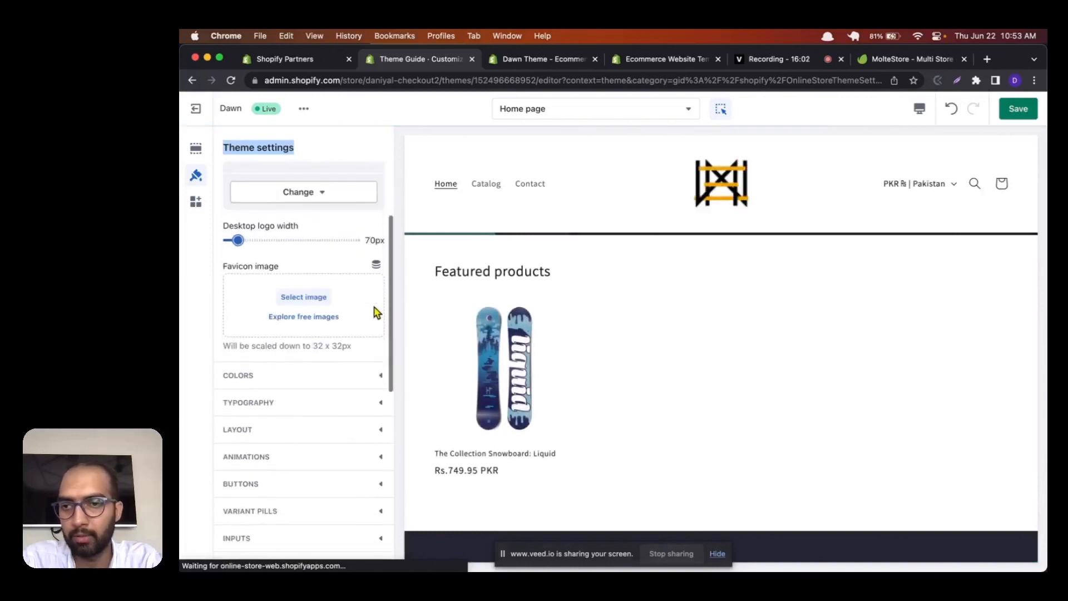
left_click(295, 297)
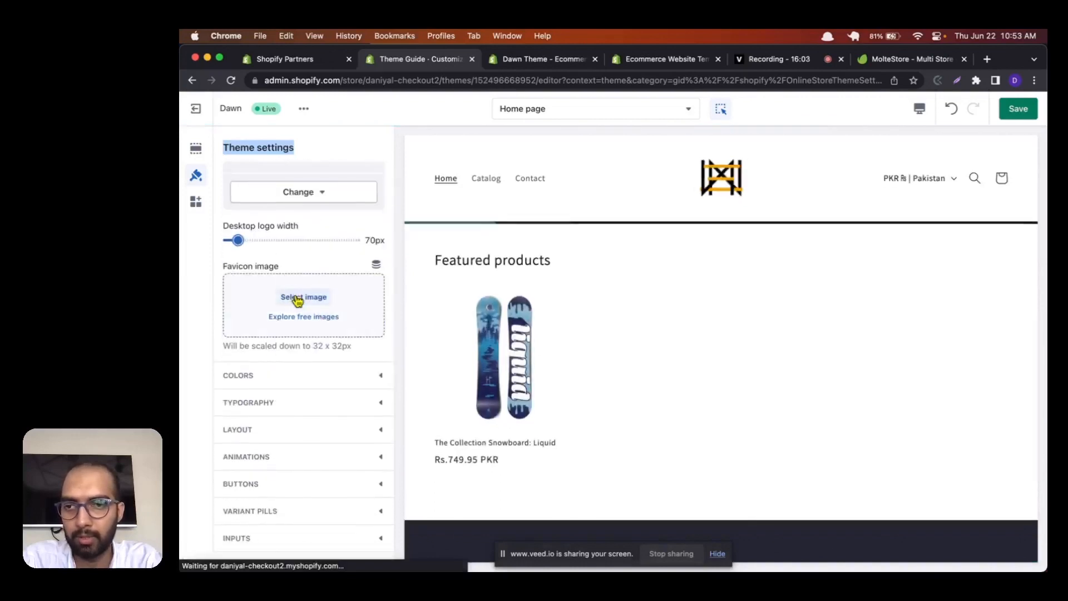
scroll(639, 385, "down", 5)
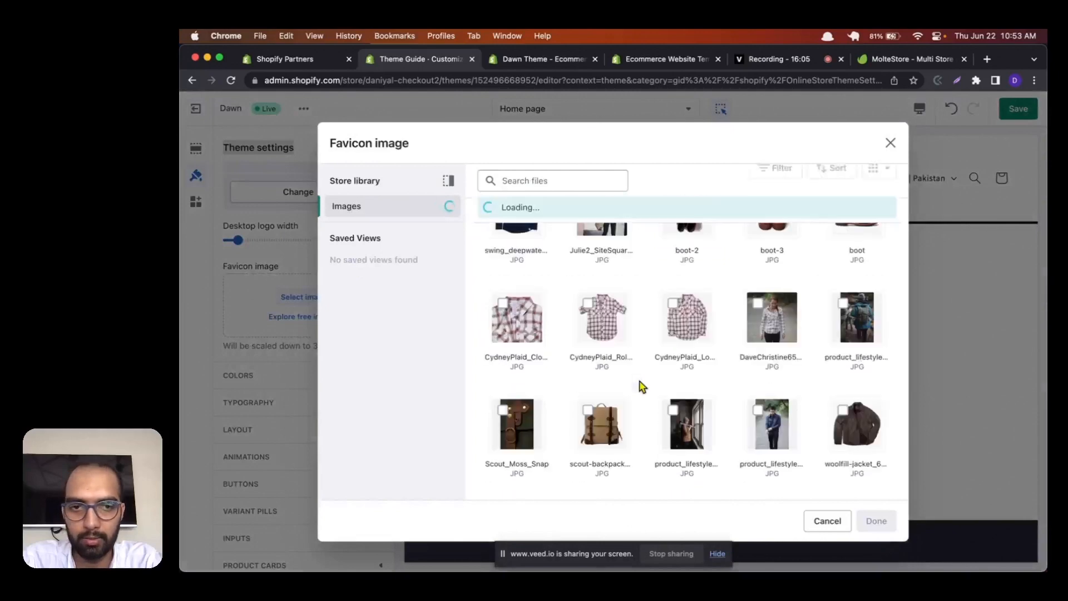
scroll(829, 378, "down", 3)
scroll(828, 378, "down", 5)
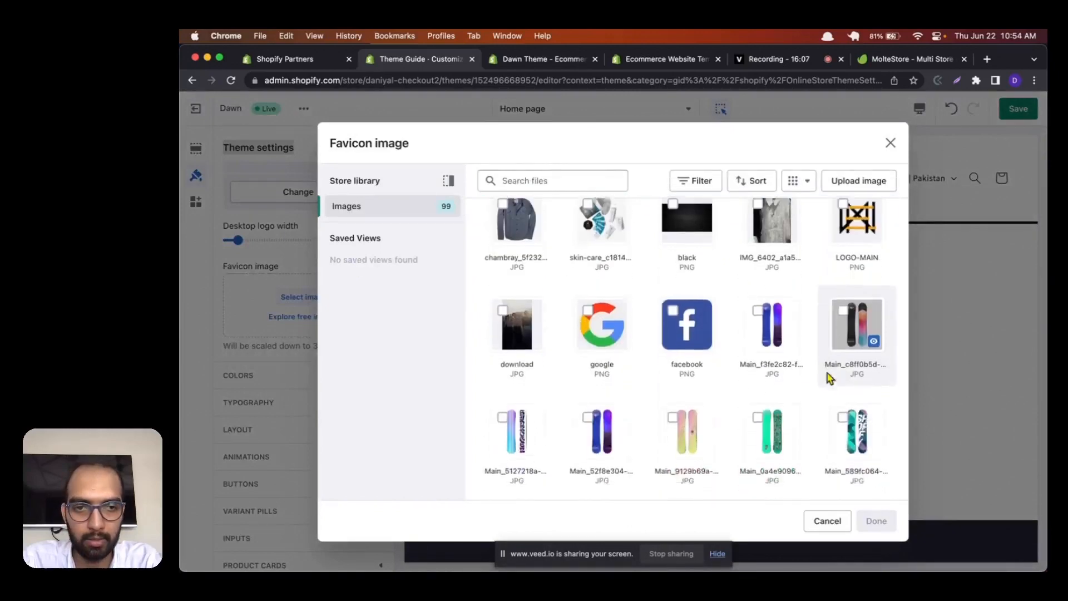
scroll(837, 370, "up", 1)
left_click(853, 275)
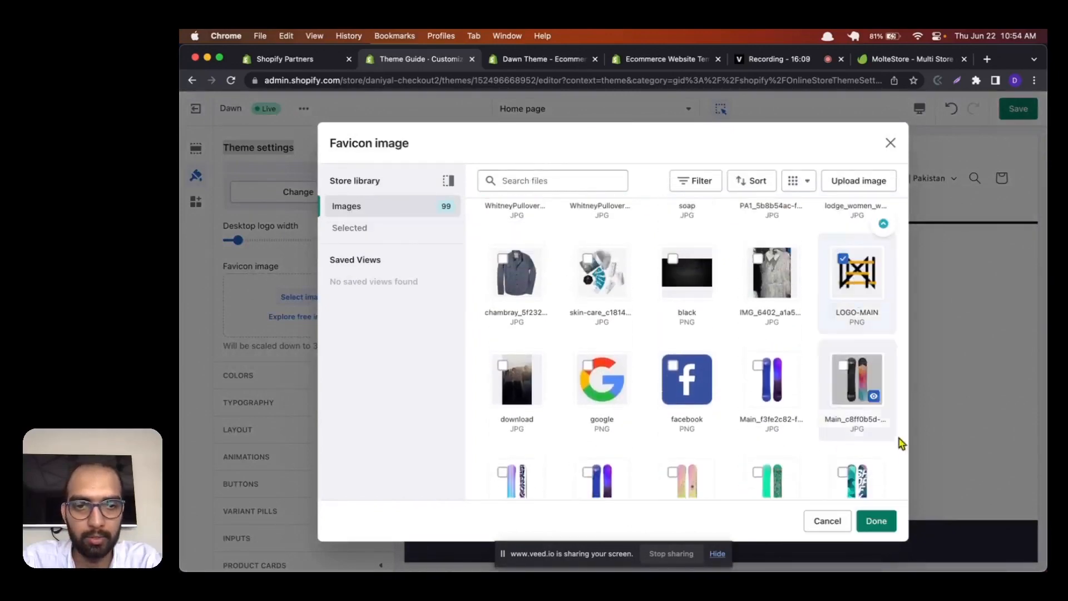
left_click(876, 520)
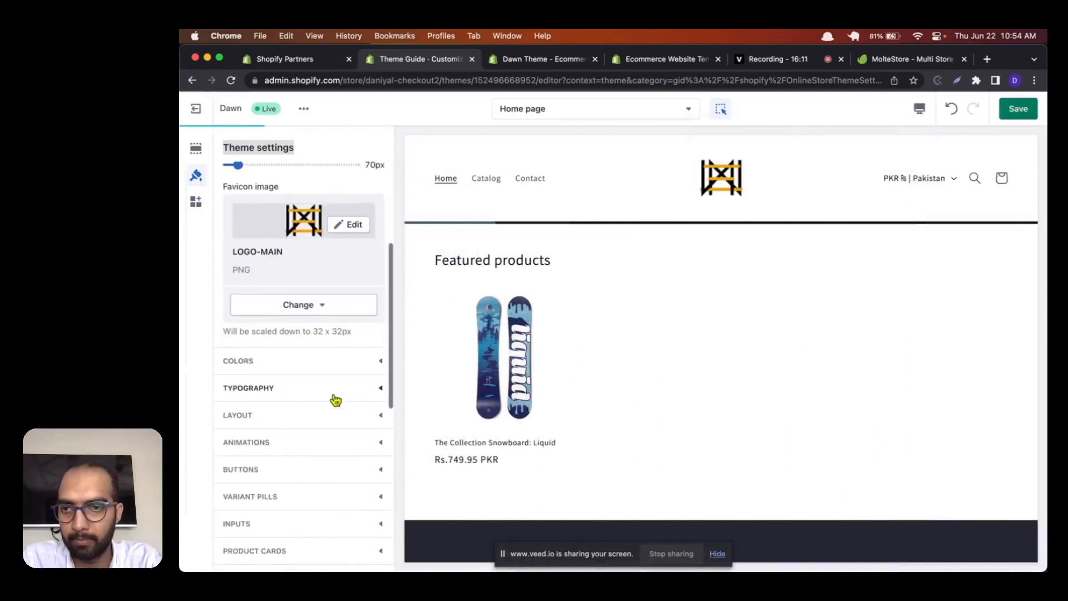
Step: Look over the theme settings categories and inspect the colors of Scheme 3, including its background gradient presets
scroll(334, 401, "down", 1)
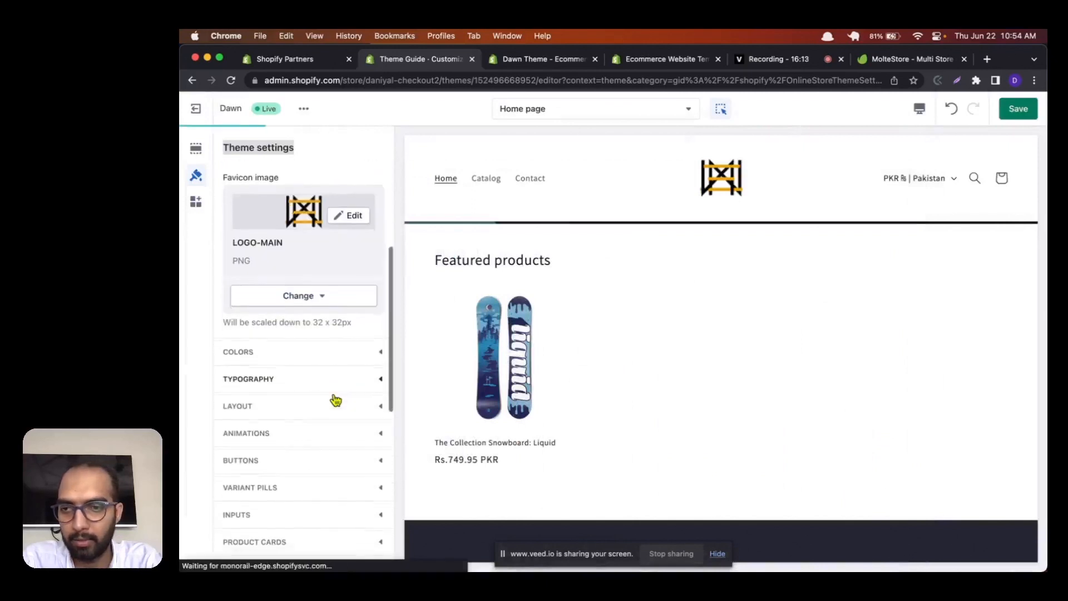
scroll(362, 327, "down", 5)
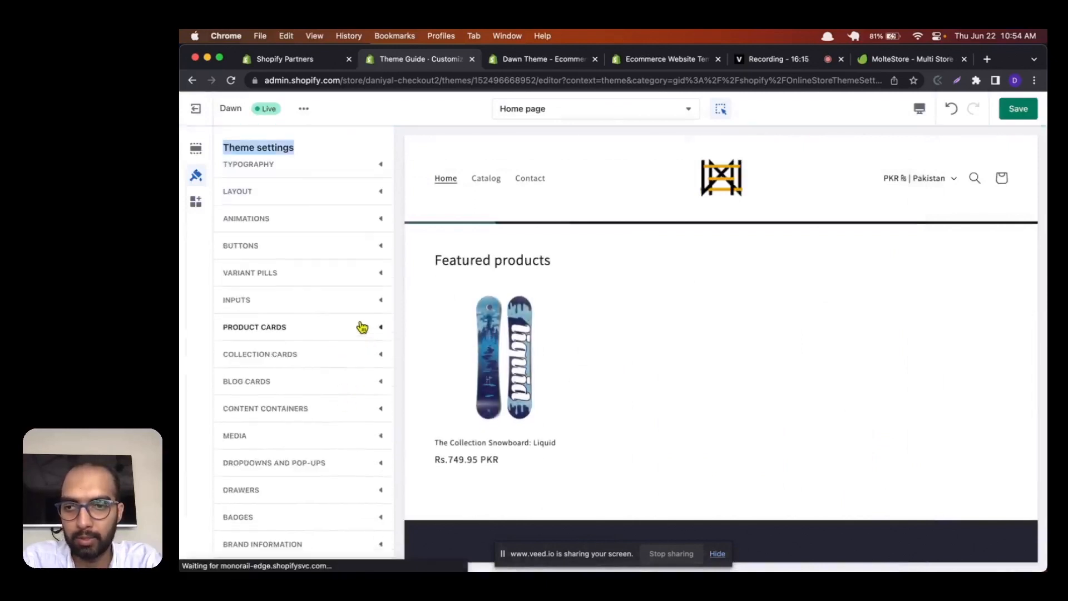
scroll(334, 239, "up", 6)
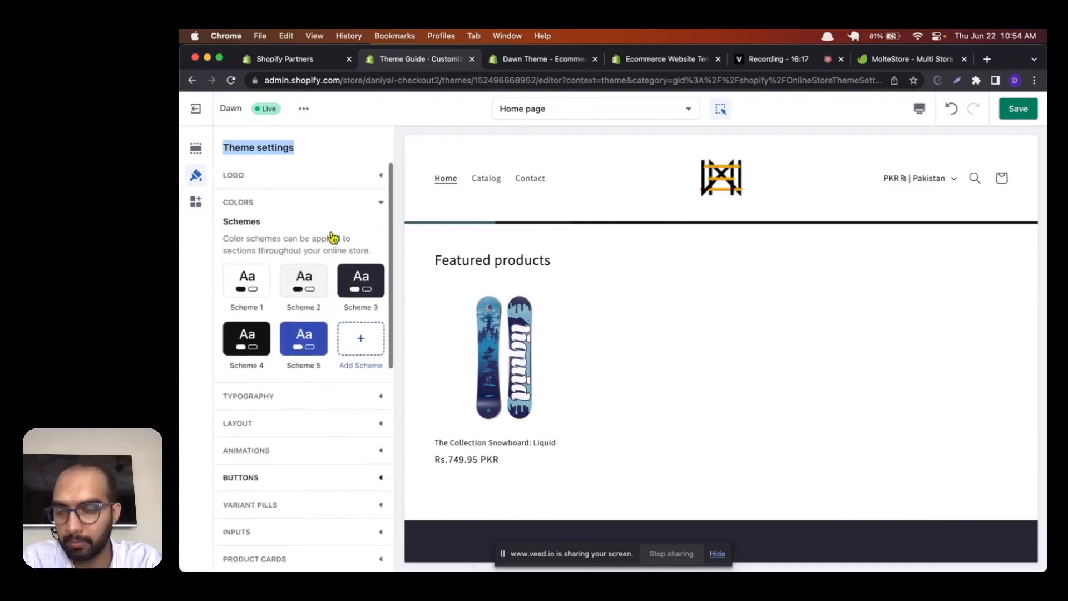
left_click(365, 292)
left_click(351, 301)
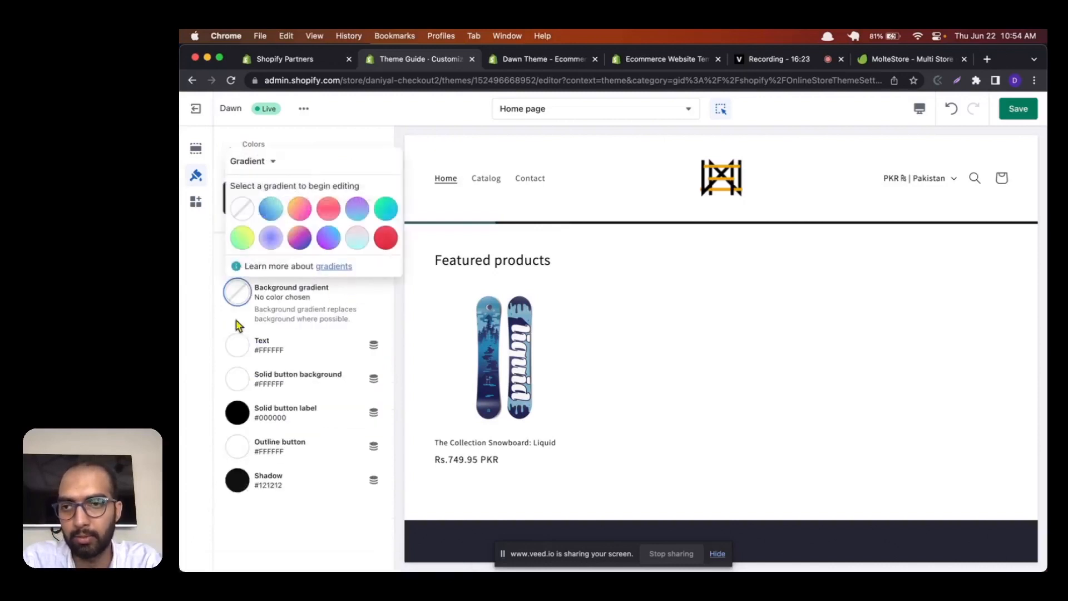
left_click(205, 342)
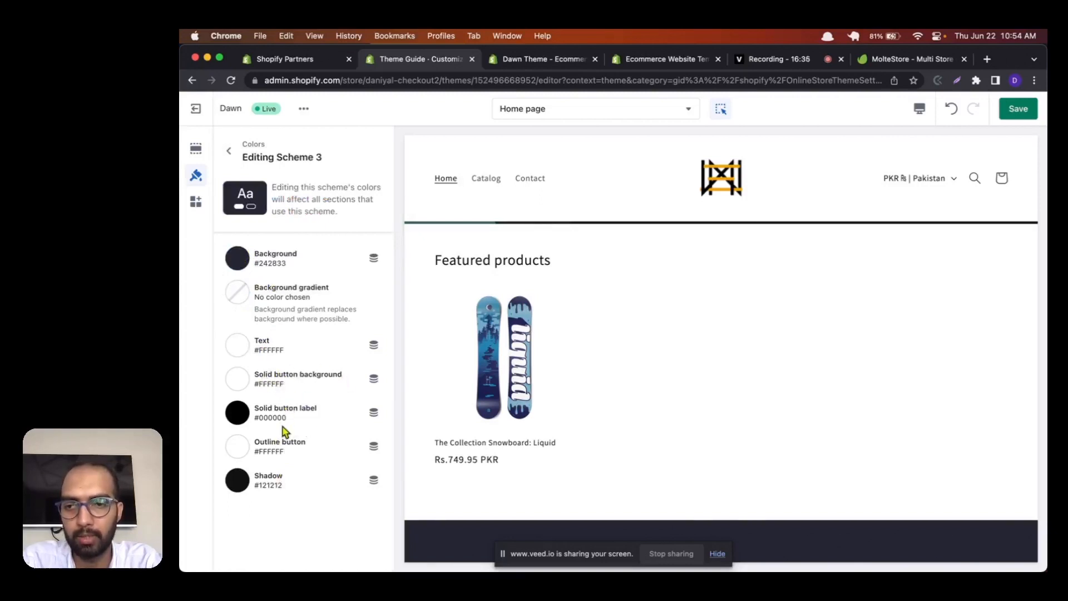
left_click(229, 150)
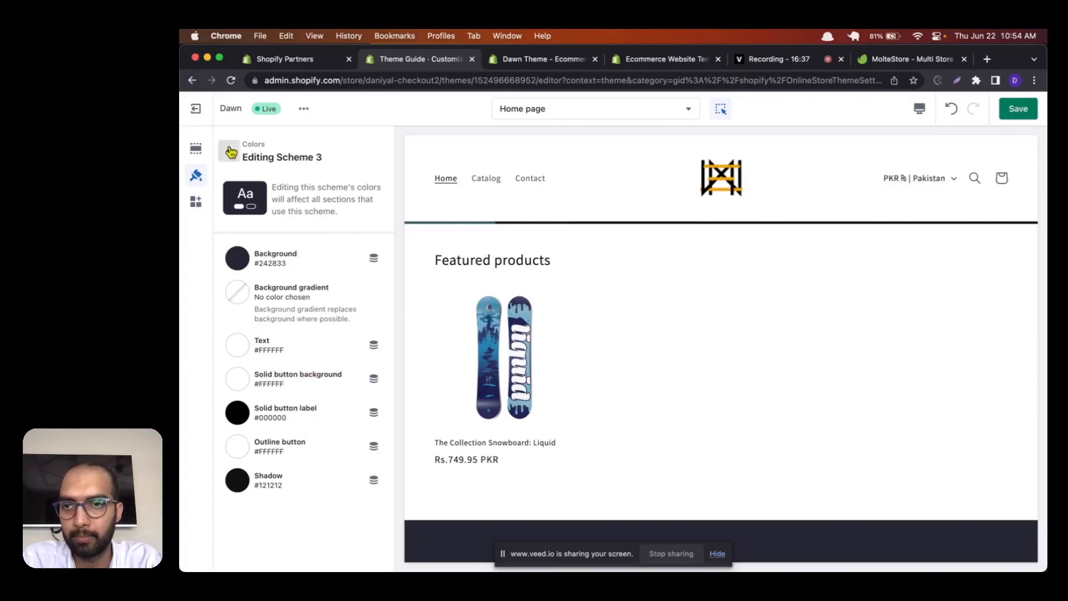
Step: Open the headings font choices in the typography settings and preview the Serif system font
scroll(278, 278, "down", 2)
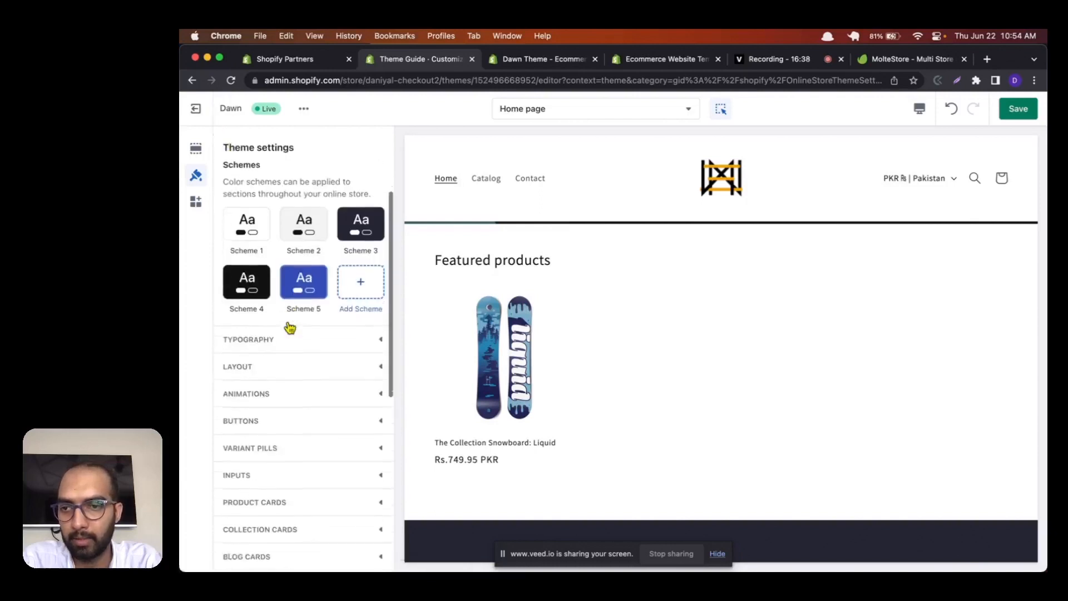
left_click(322, 337)
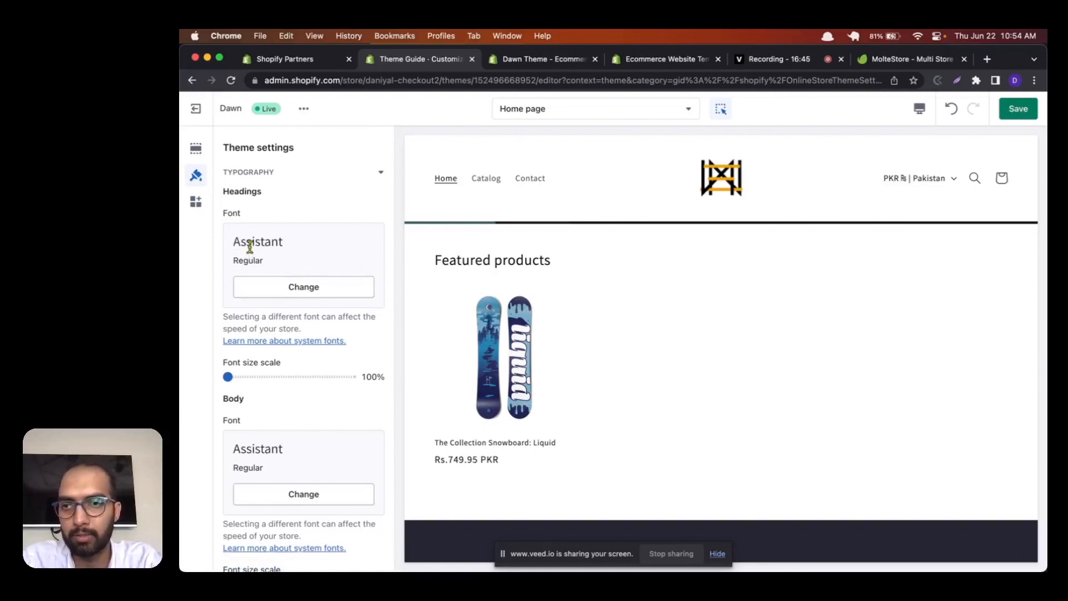
left_click(260, 287)
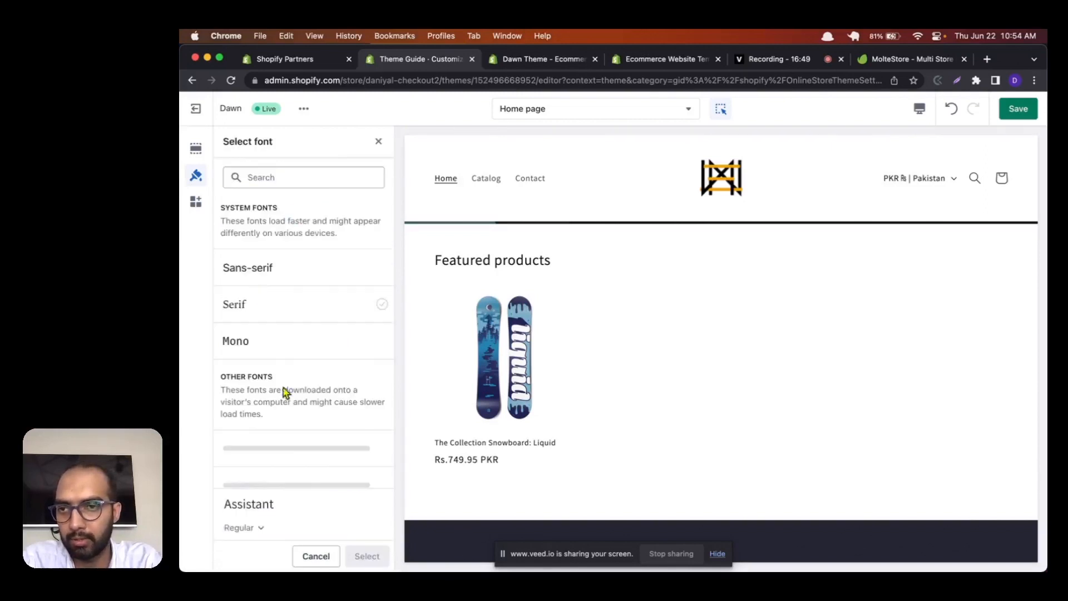
scroll(283, 388, "down", 1)
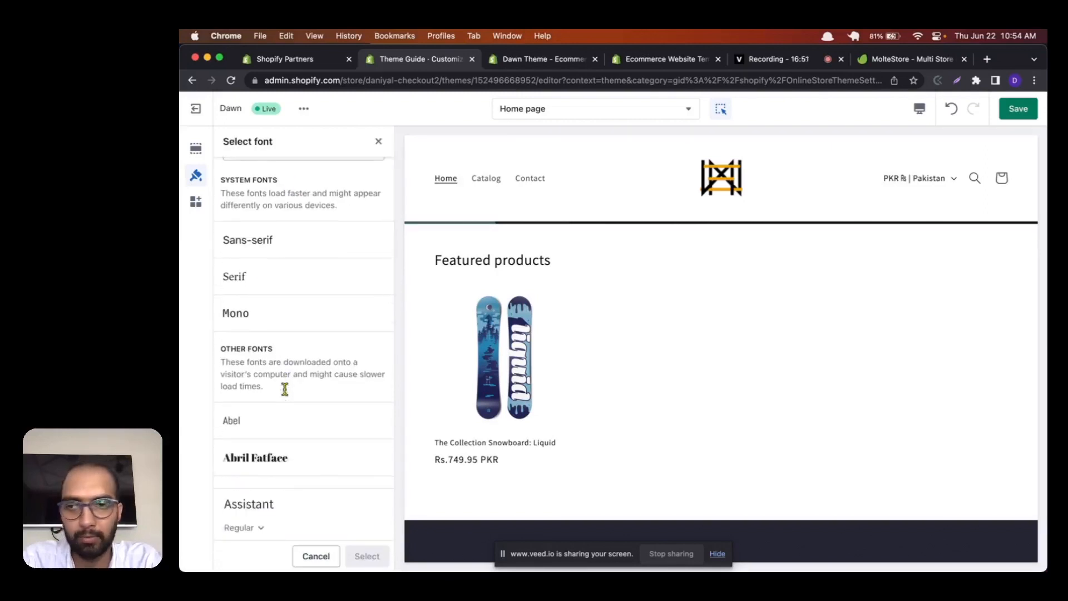
left_click(260, 293)
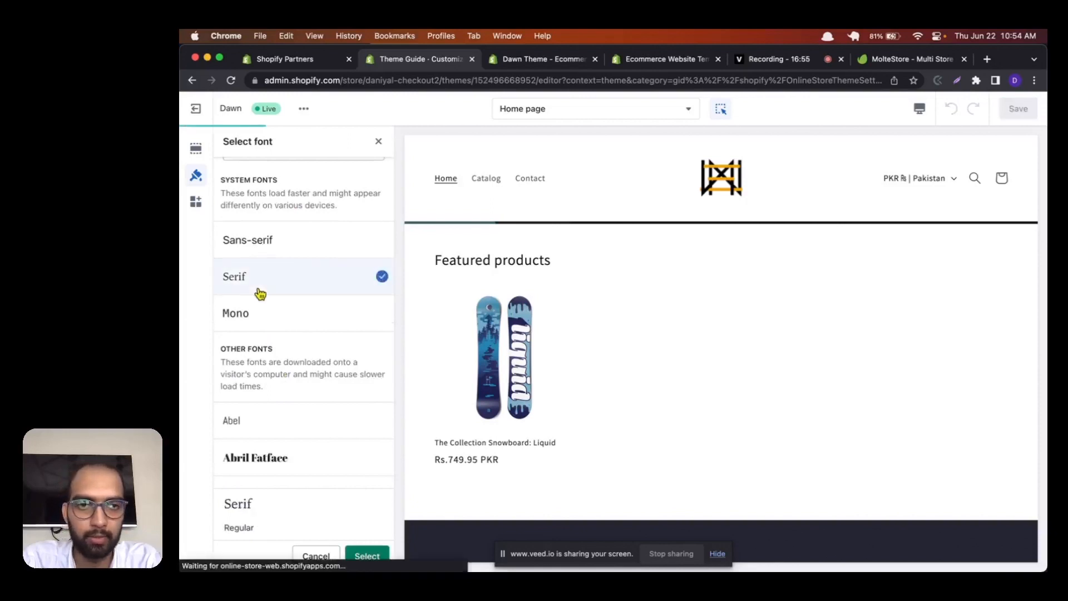
Step: Load more fonts in the font list, set the headings font to Cabin and save the theme
scroll(274, 309, "down", 3)
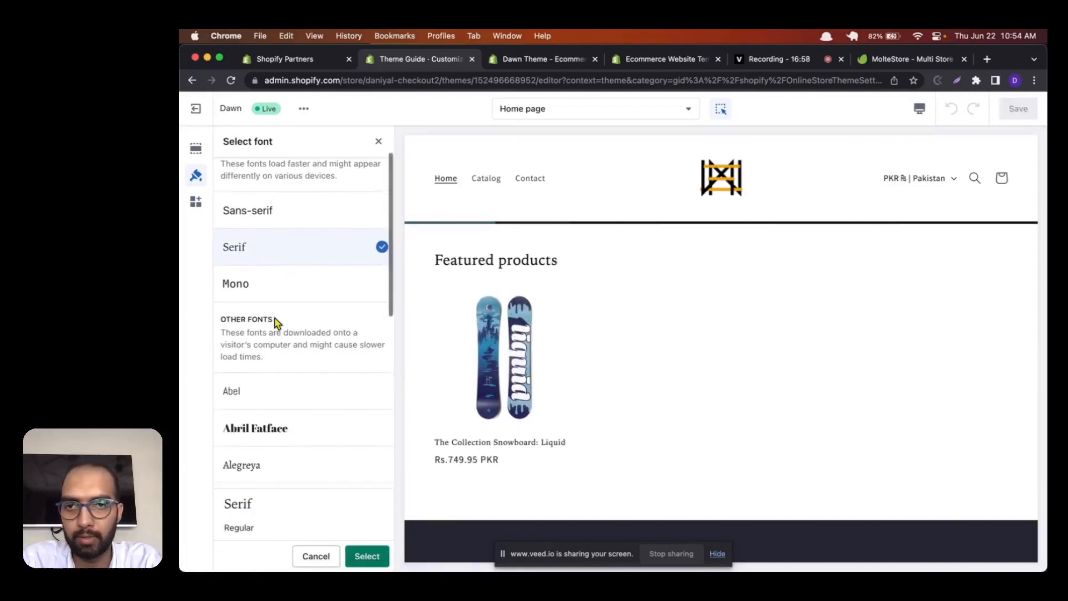
scroll(276, 323, "down", 4)
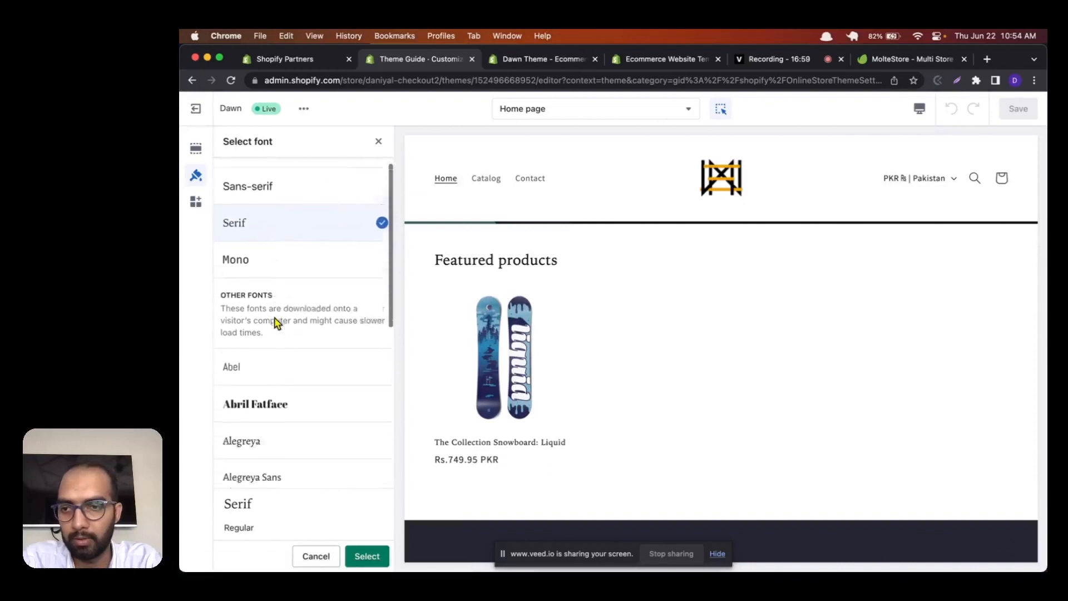
scroll(277, 325, "down", 5)
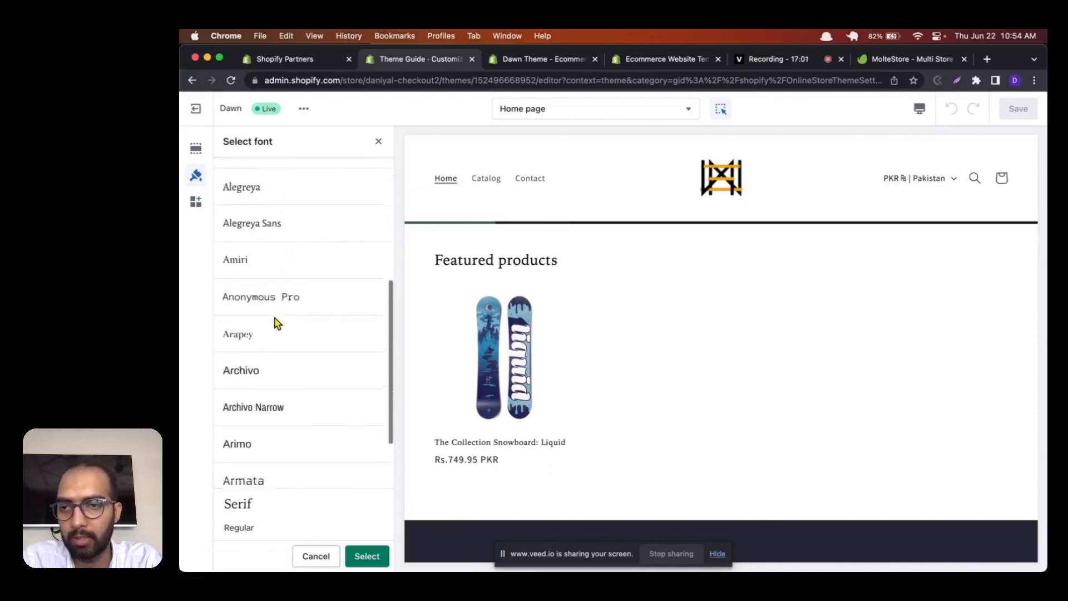
left_click(275, 316)
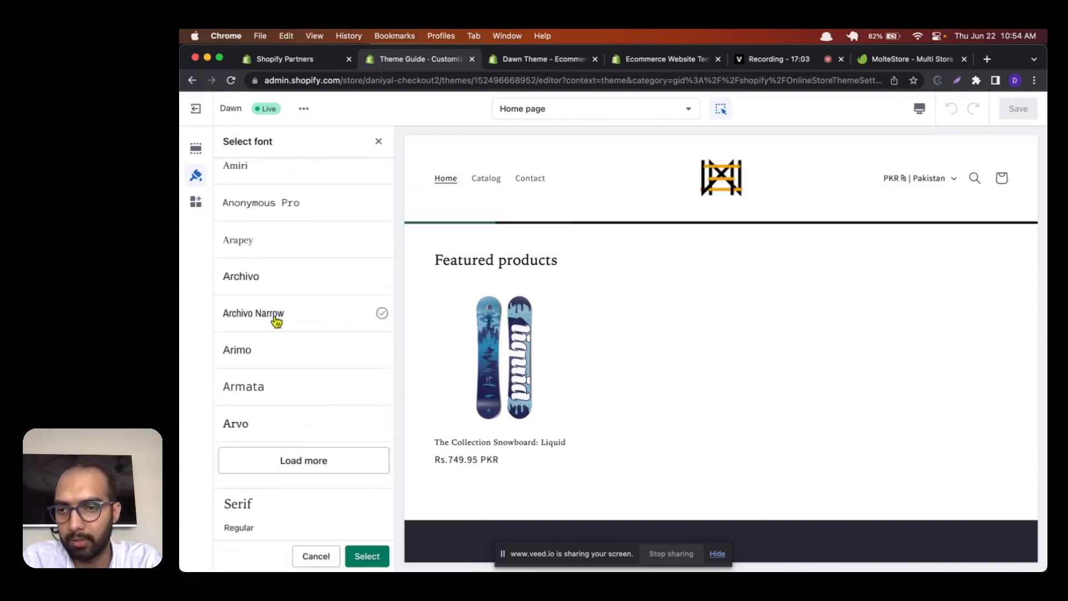
left_click(270, 401)
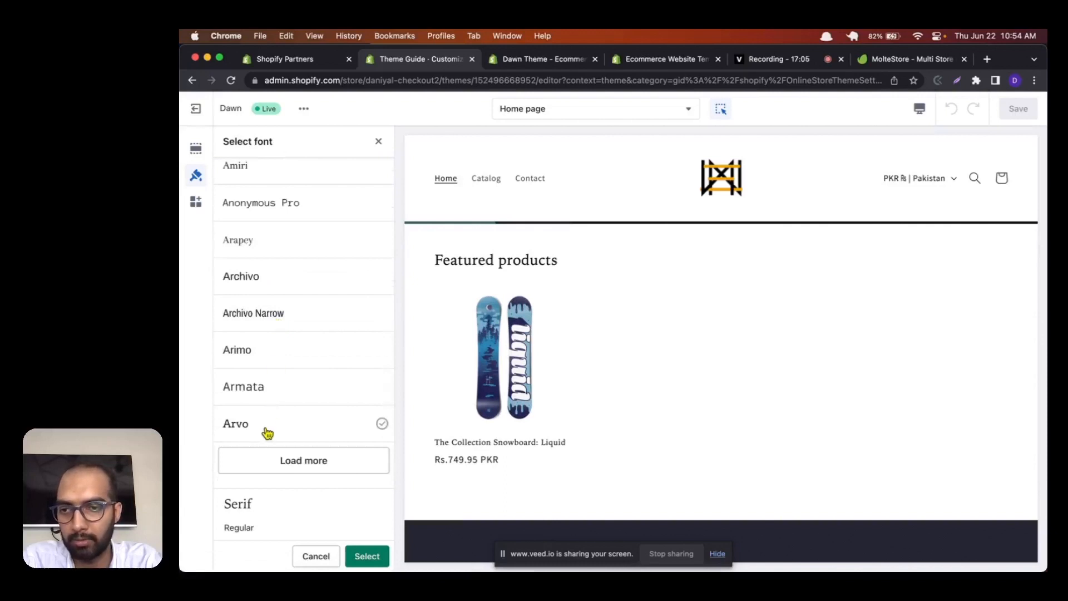
left_click(275, 460)
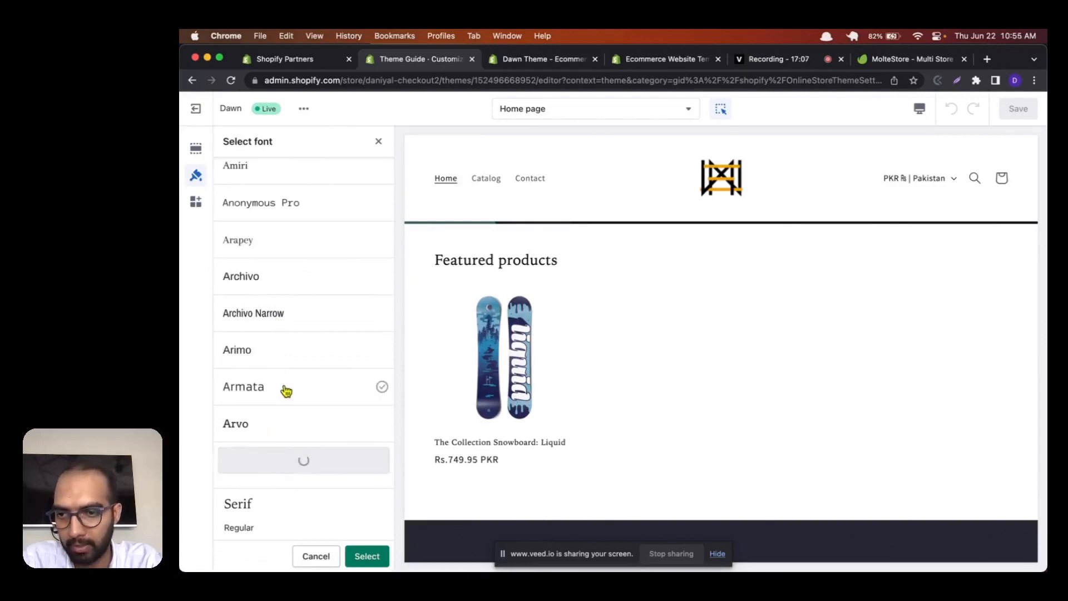
scroll(286, 391, "down", 1)
left_click(286, 391)
scroll(286, 391, "down", 3)
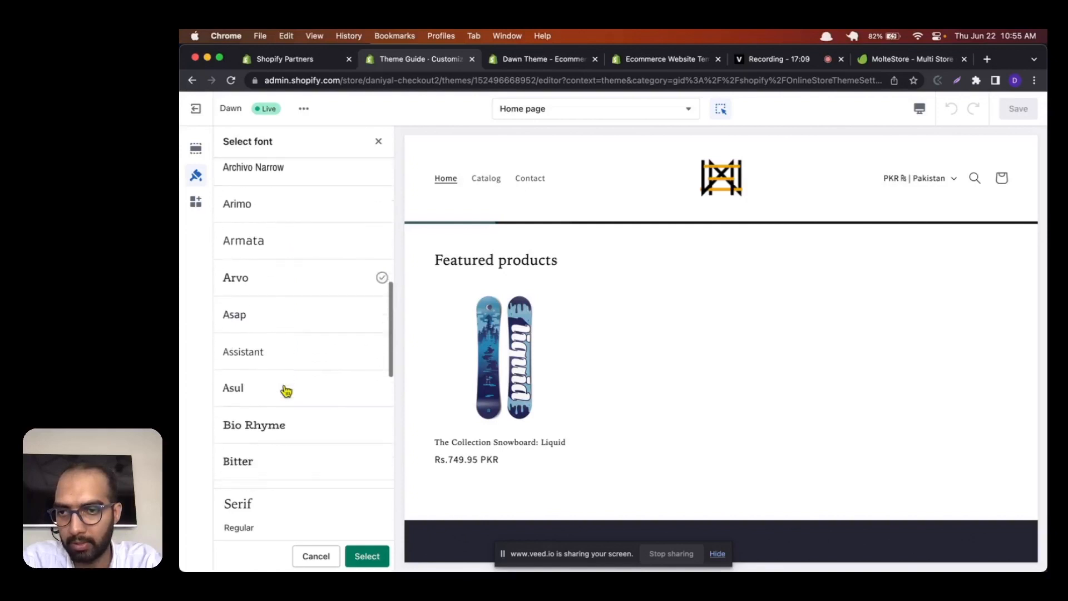
scroll(286, 391, "down", 3)
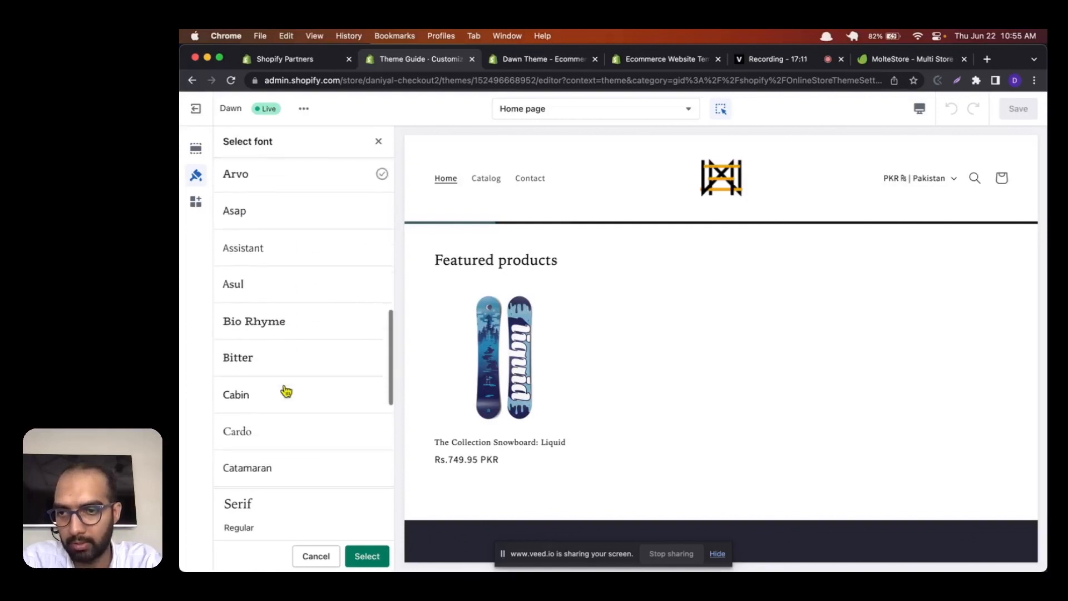
left_click(264, 395)
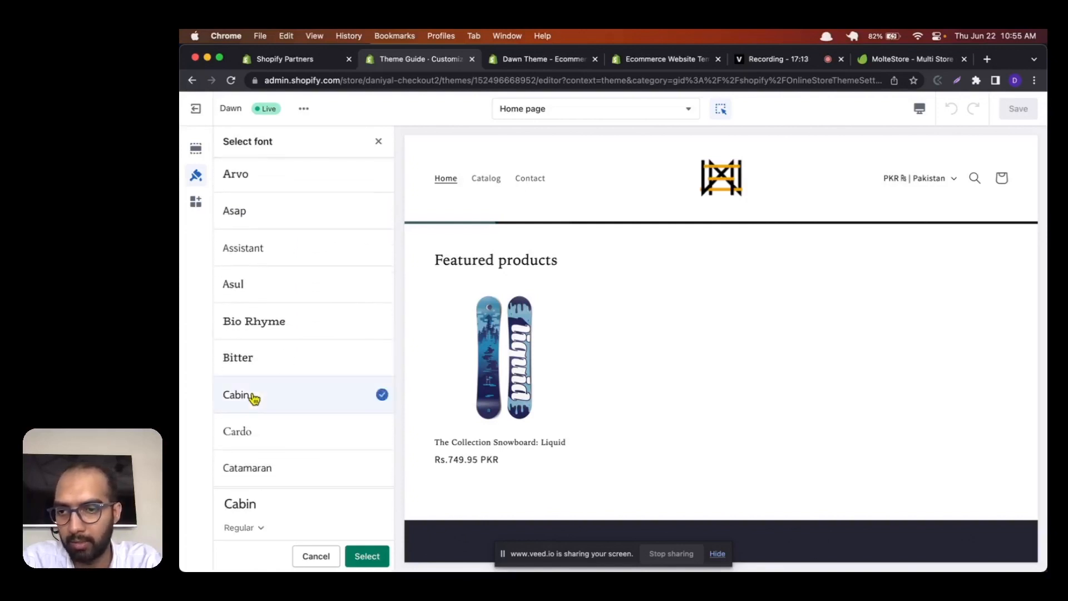
left_click(371, 561)
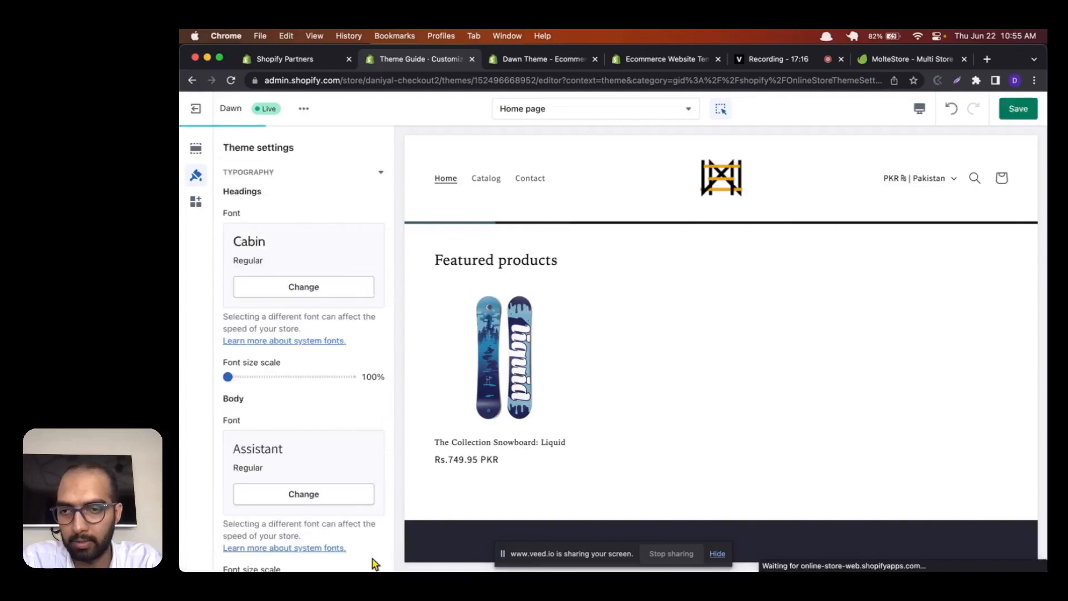
left_click(1019, 109)
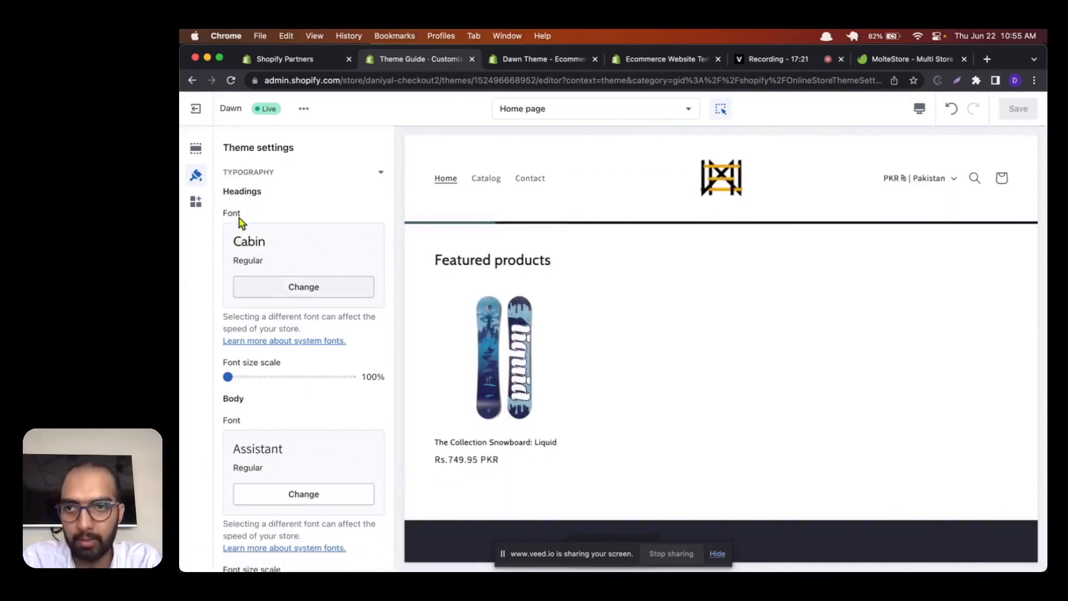
Step: Look over the headings and body font settings with their size scales, and collapse the typography category
left_click_drag(225, 213, 273, 199)
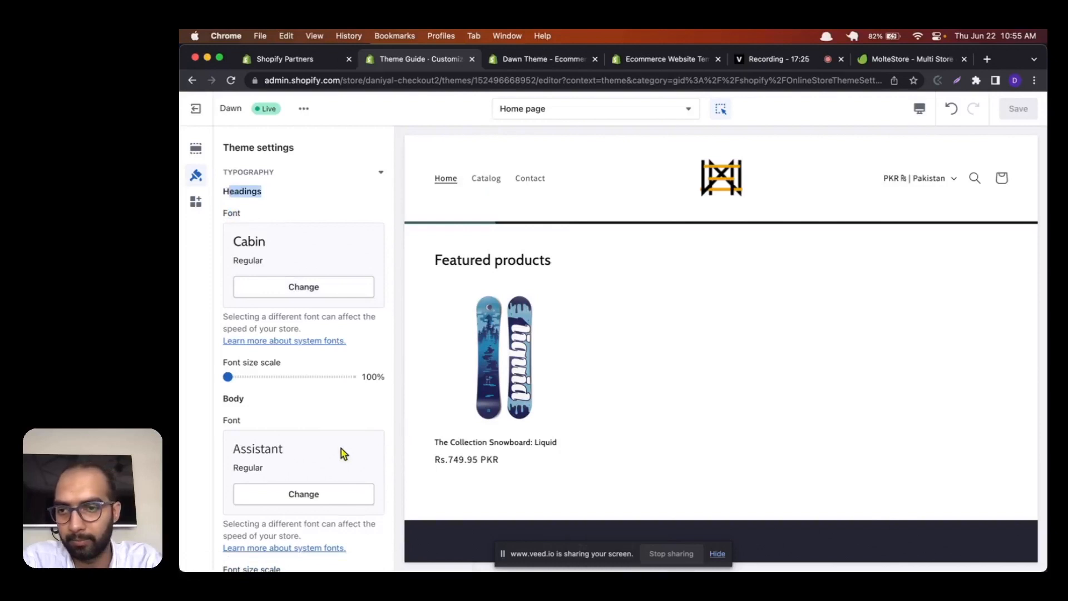
scroll(345, 453, "down", 2)
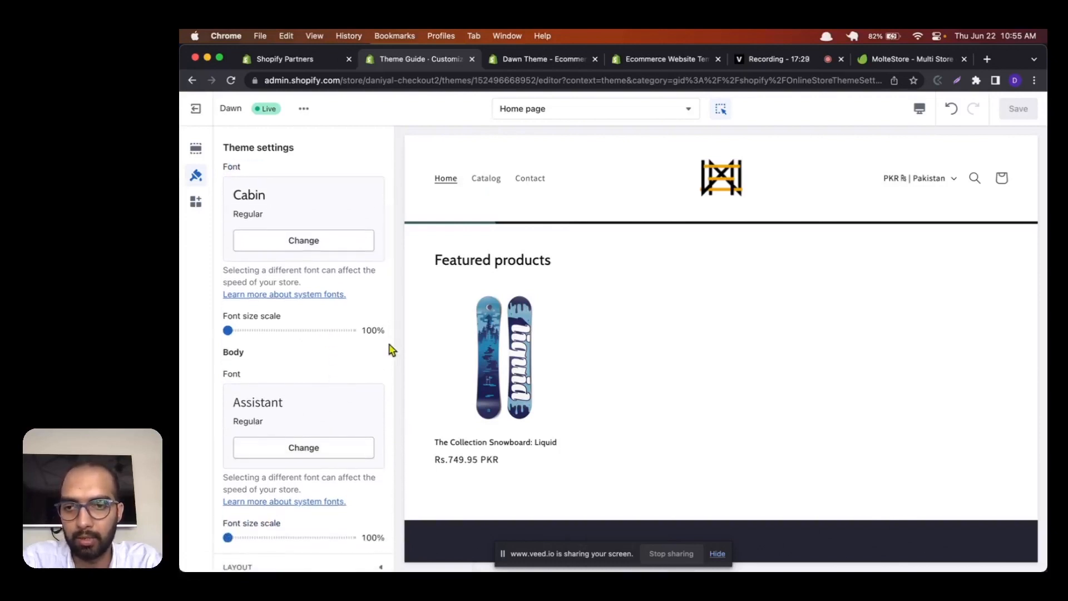
scroll(390, 351, "down", 1)
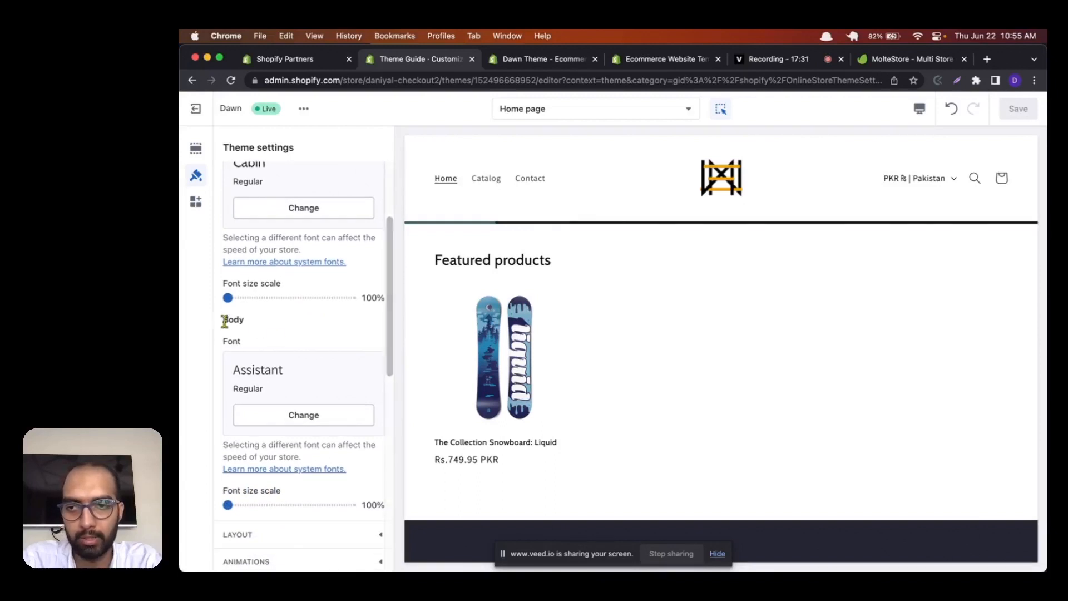
left_click_drag(224, 321, 255, 328)
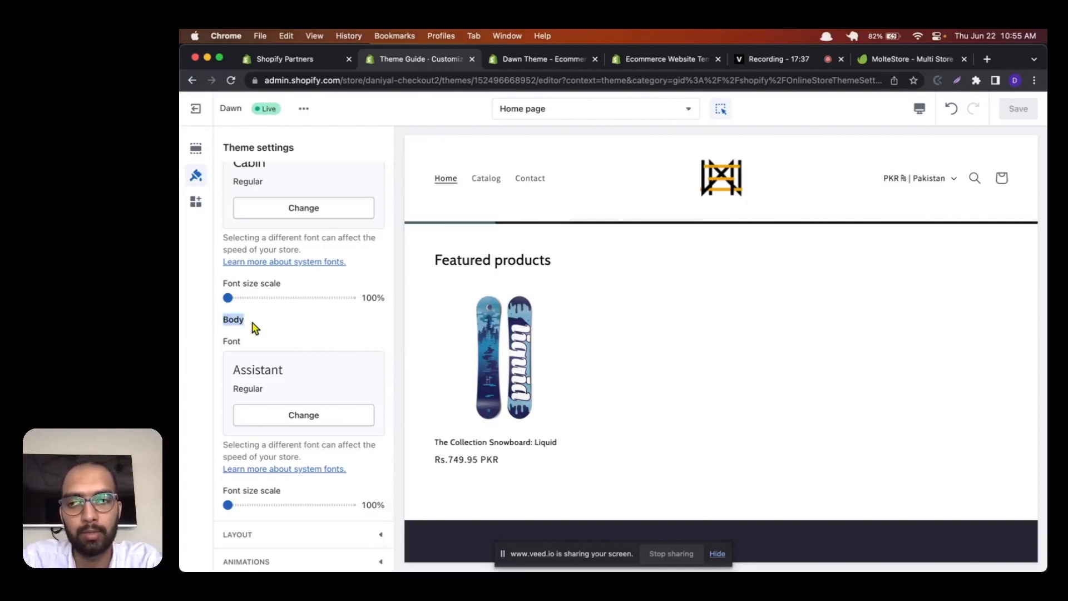
scroll(245, 328, "down", 1)
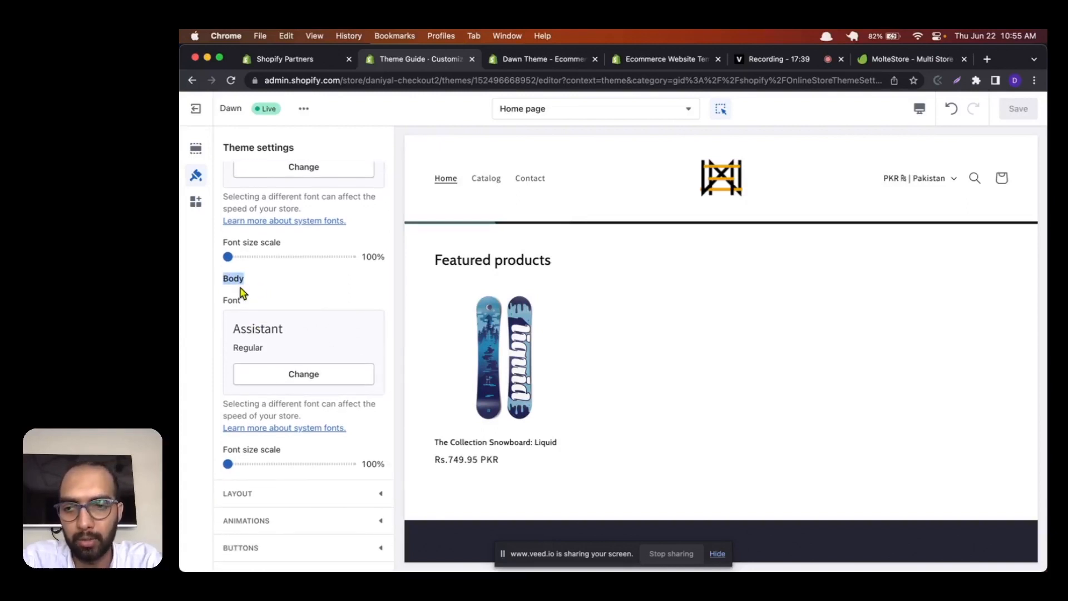
scroll(243, 293, "down", 1)
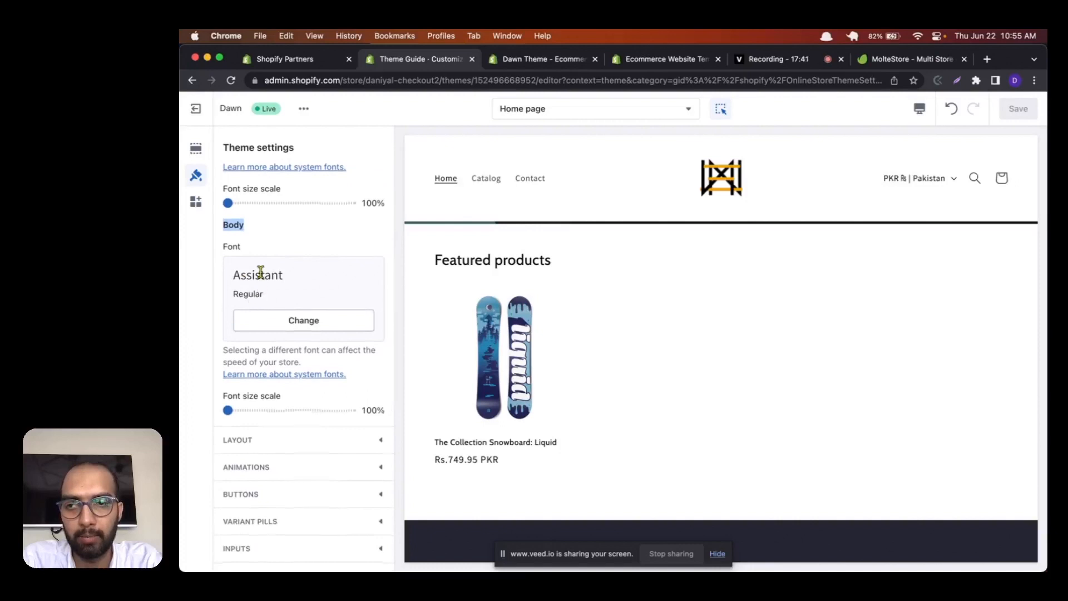
scroll(260, 271, "up", 1)
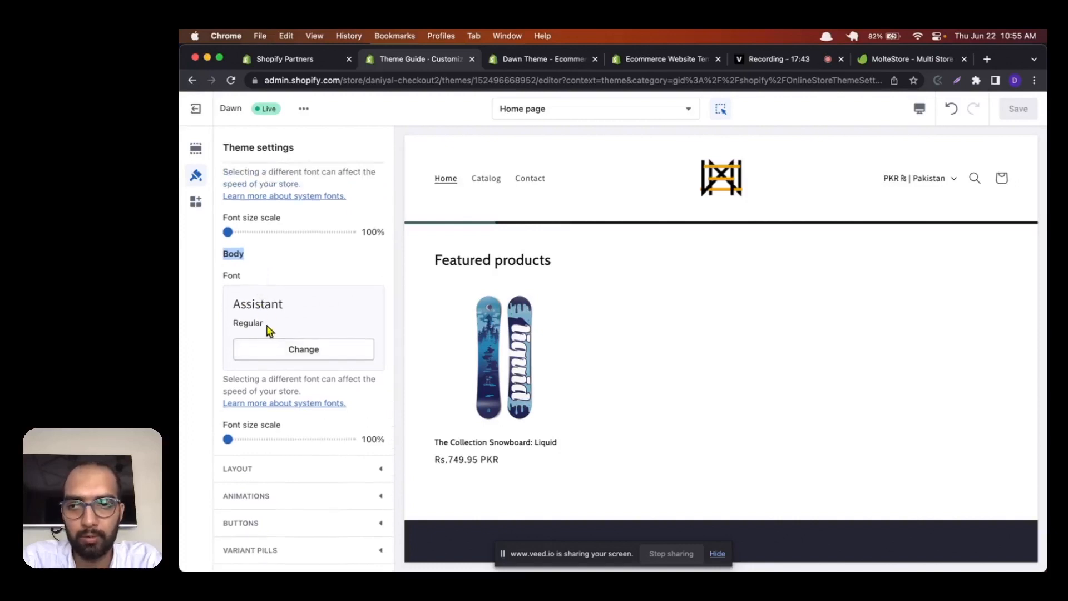
scroll(241, 369, "up", 5)
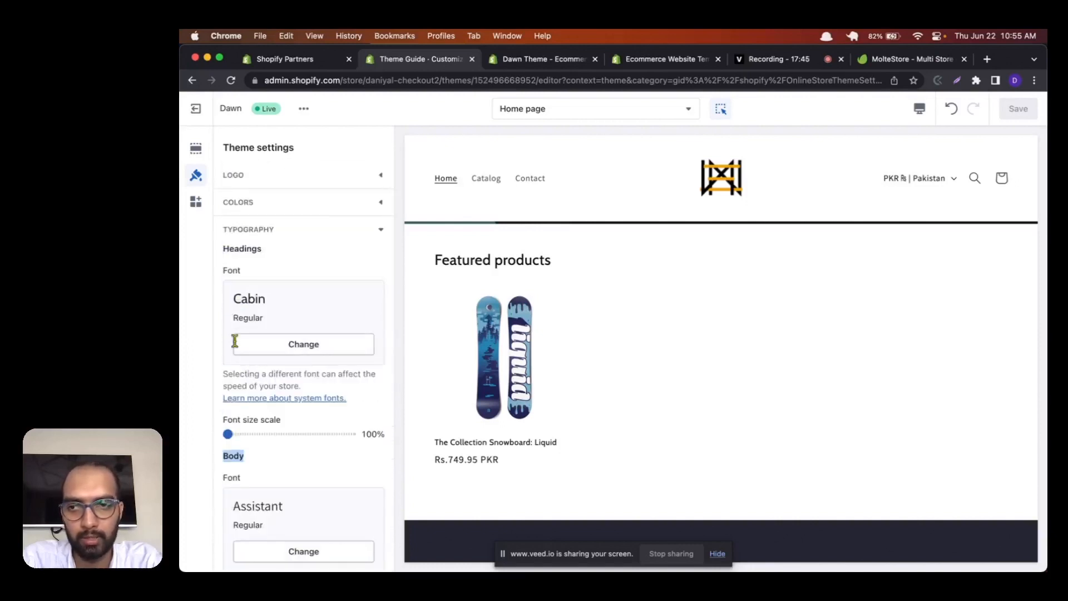
left_click(353, 230)
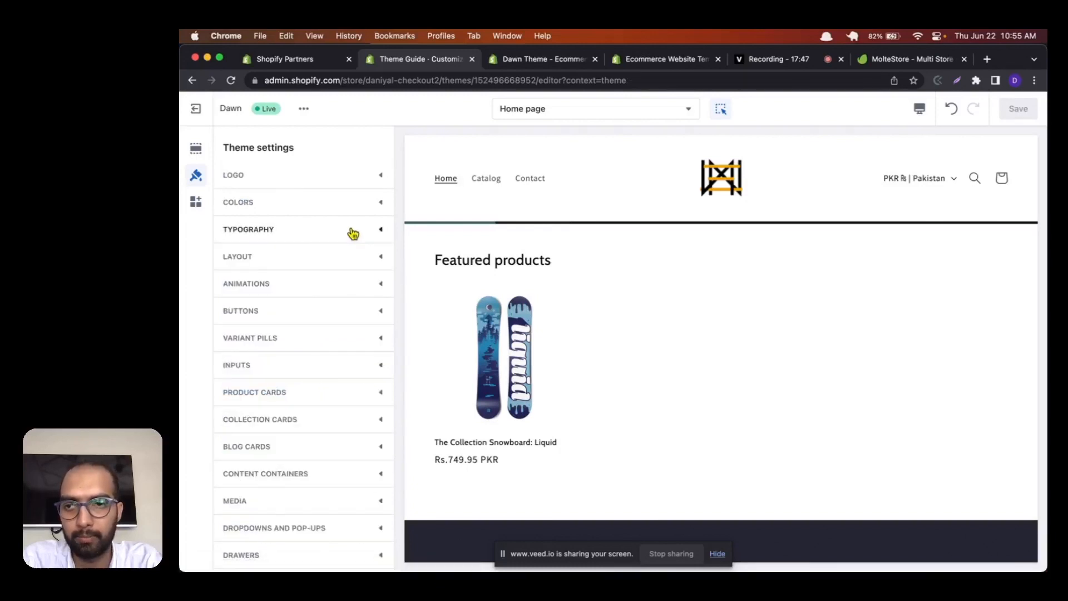
Step: In the layout settings, try a page width of 1400 px against the home page preview and raise it to 1600 px
left_click(351, 260)
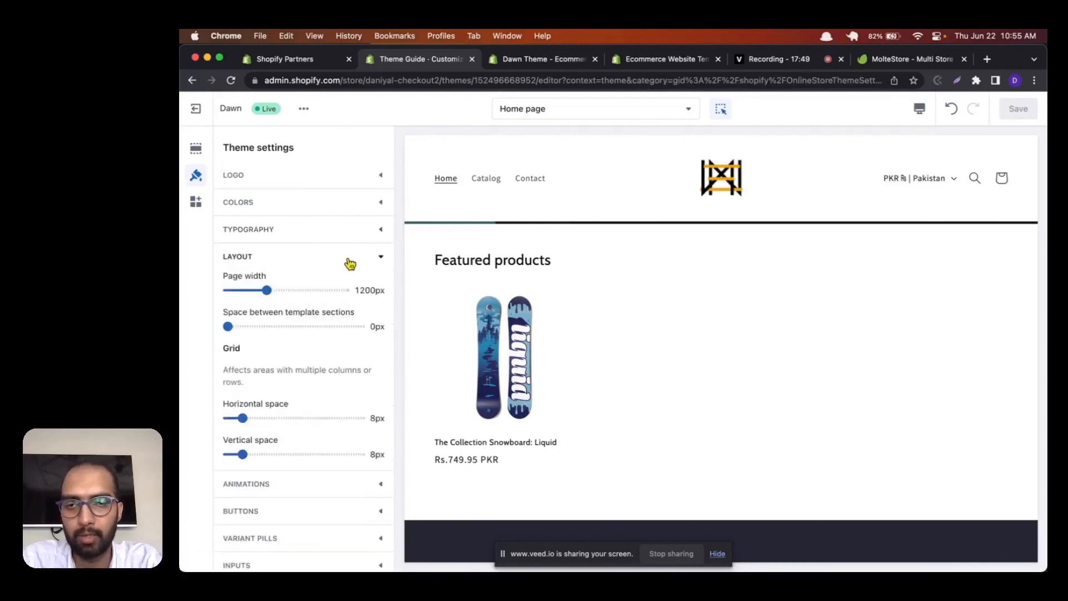
left_click(350, 262)
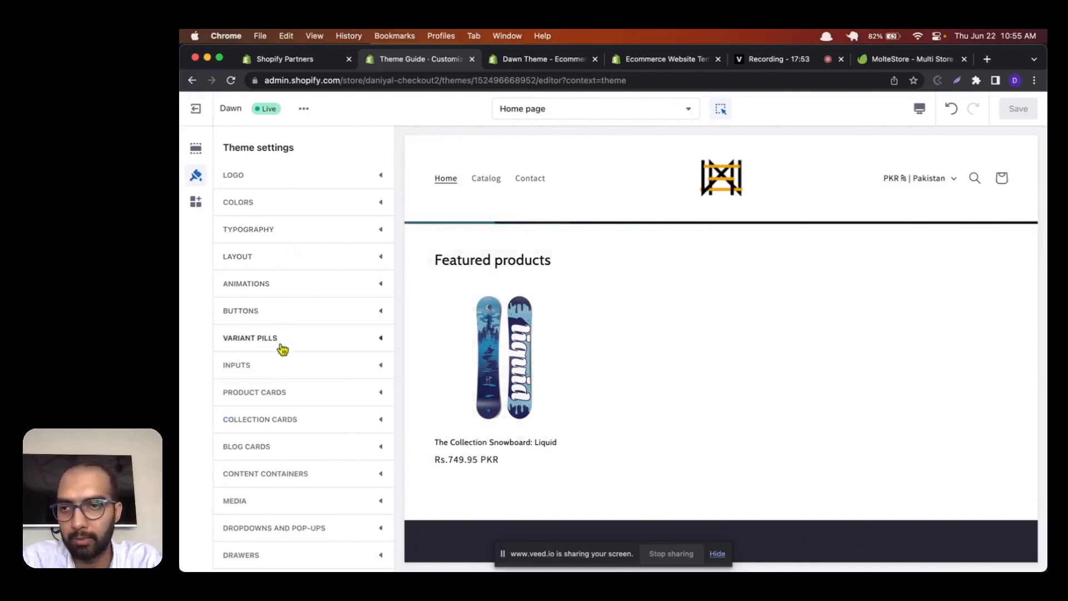
left_click(276, 257)
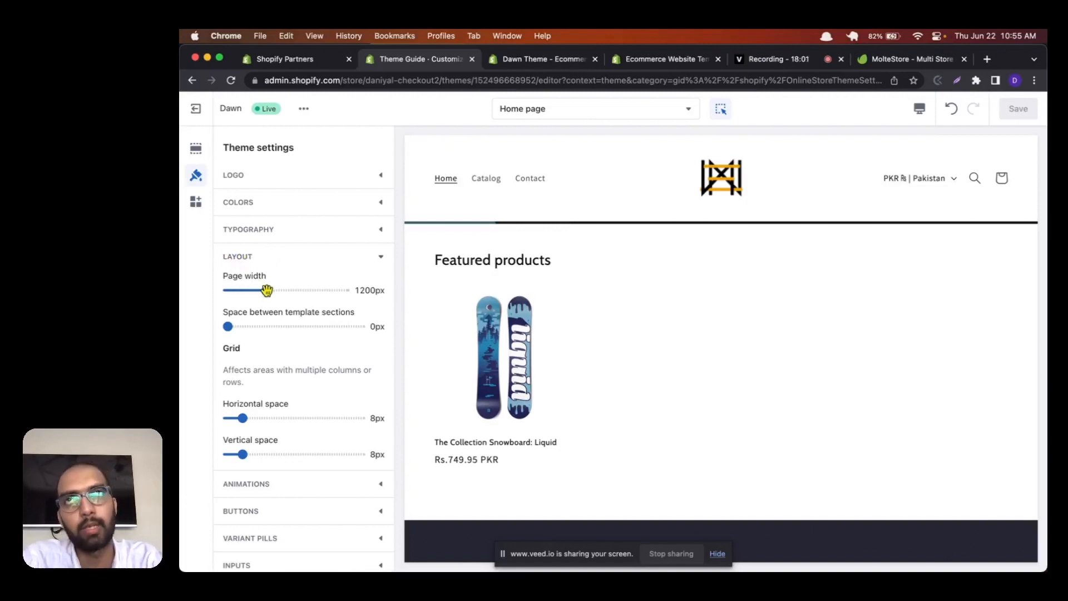
left_click_drag(267, 290, 304, 292)
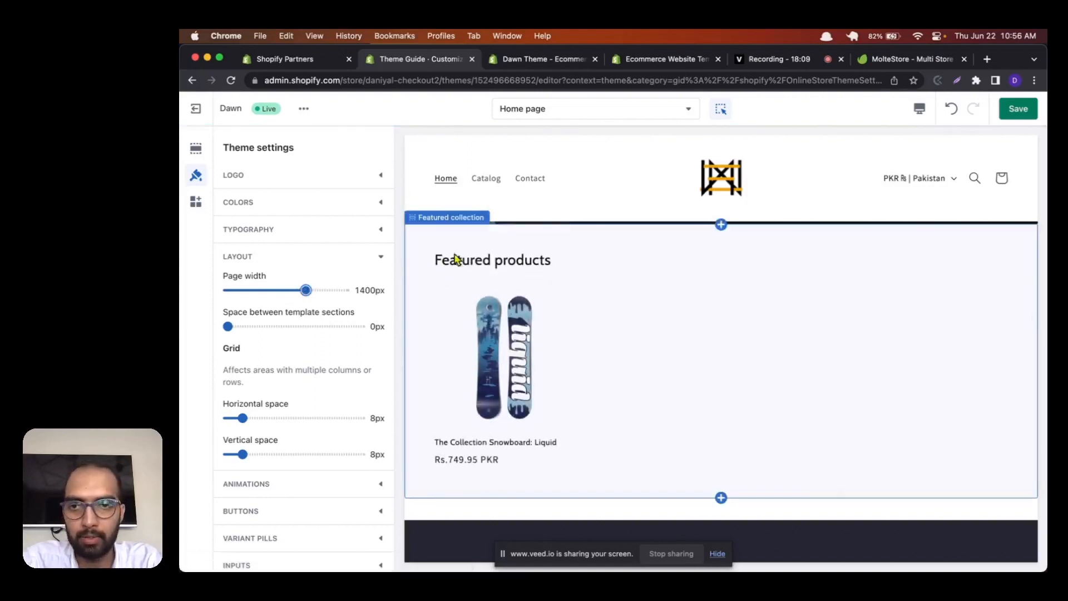
scroll(517, 284, "up", 3)
scroll(518, 284, "down", 2)
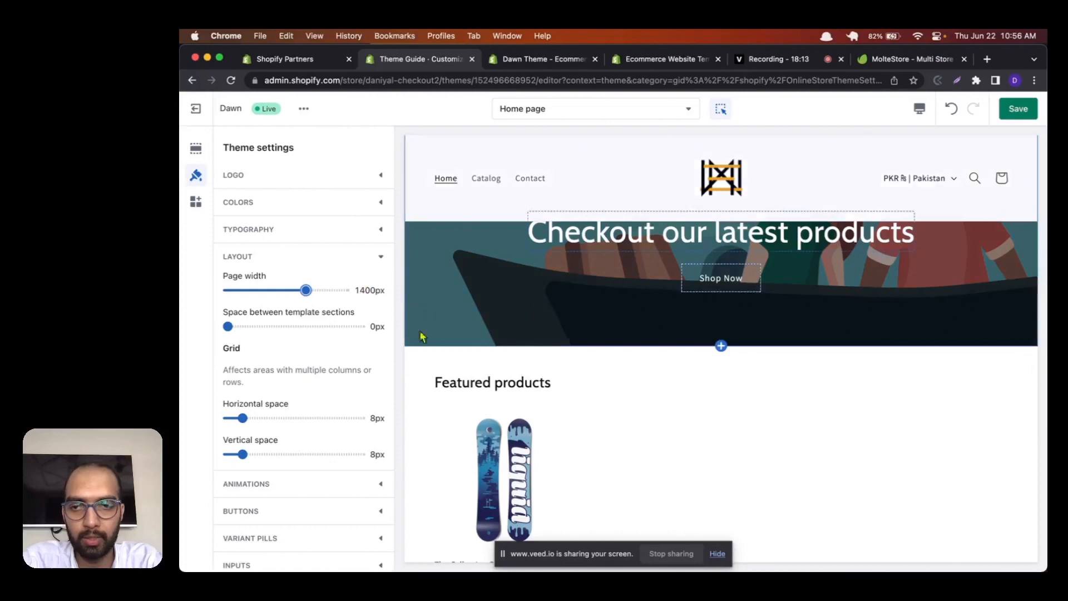
left_click_drag(307, 291, 345, 290)
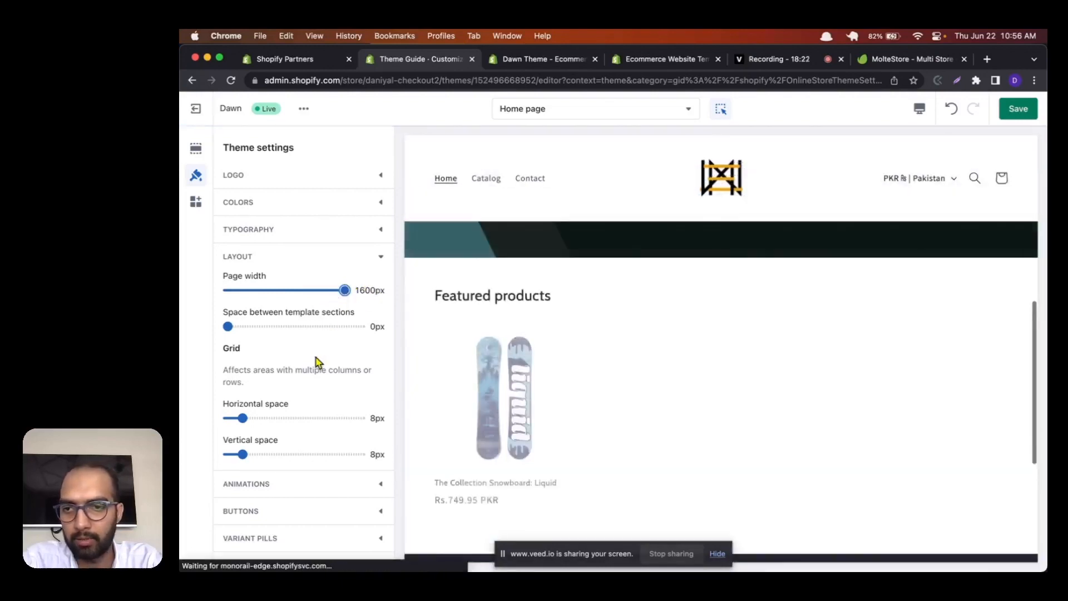
Step: Set the space between template sections to 52 px and check the image banner and featured collection sections in the preview
scroll(270, 355, "down", 1)
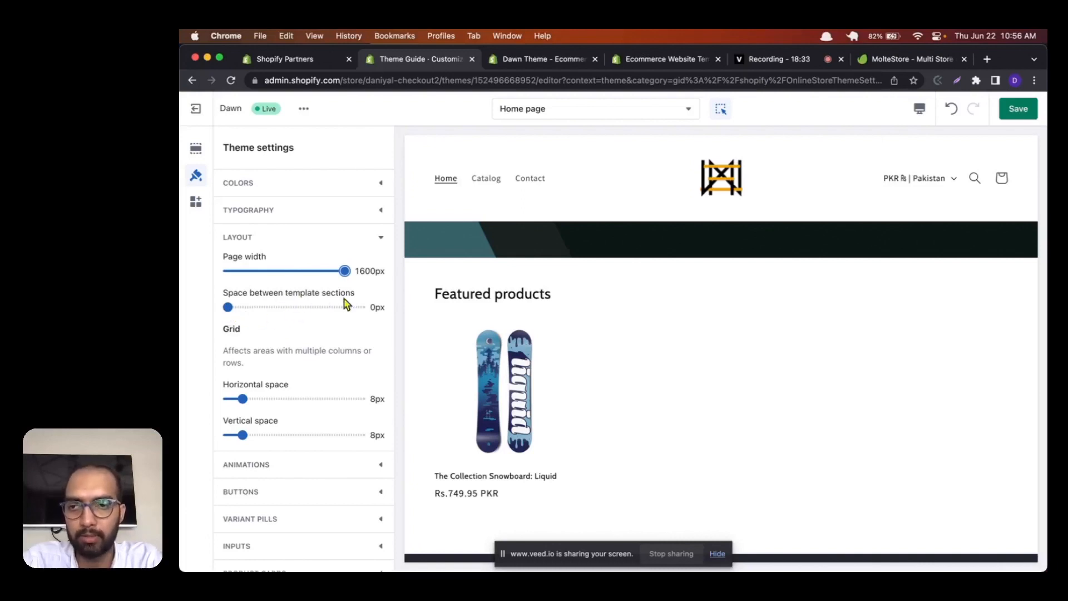
left_click_drag(229, 307, 294, 306)
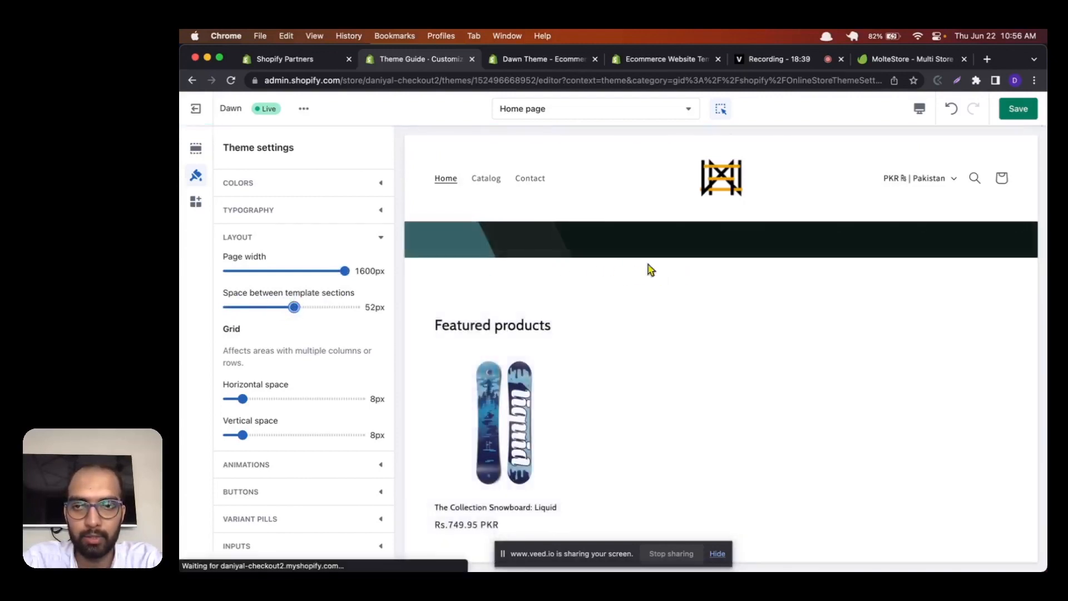
left_click(550, 257)
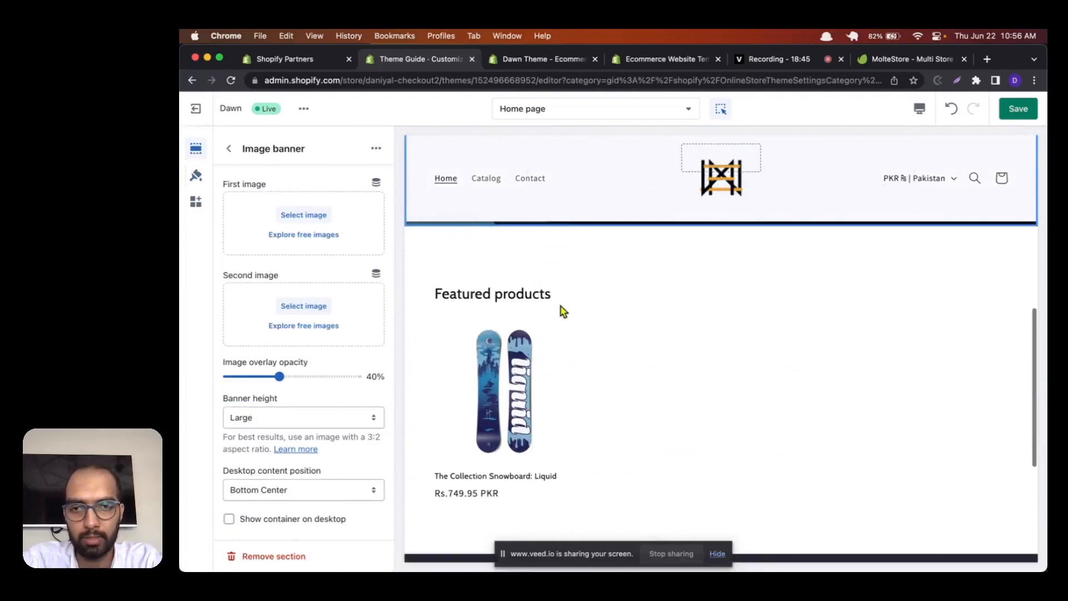
left_click(562, 280)
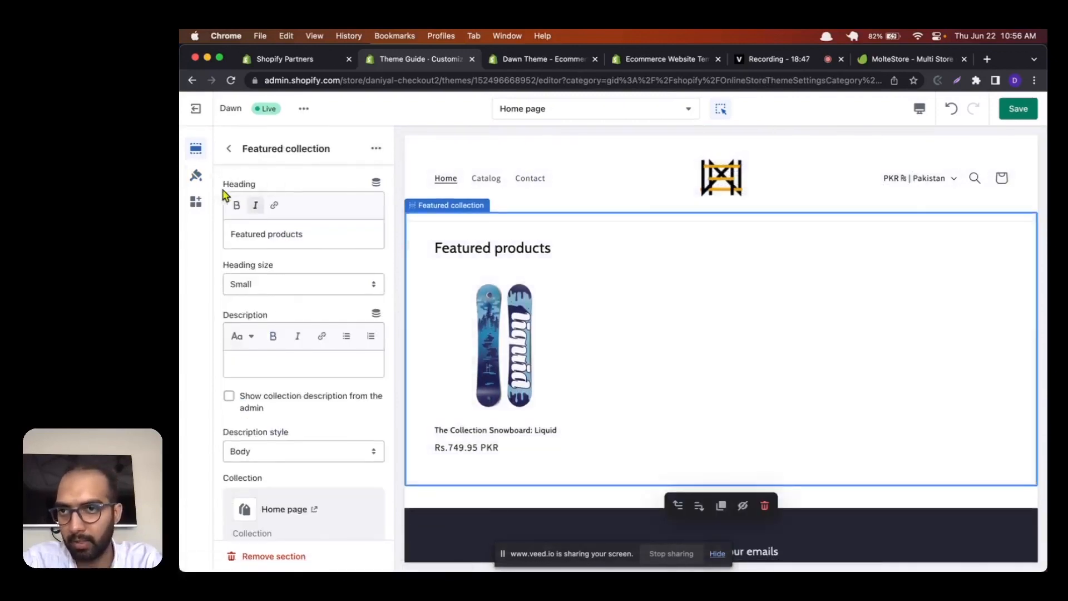
Step: Return to the theme settings, look over the layout category's grid spacing options and collapse the category
left_click(196, 177)
scroll(267, 353, "down", 1)
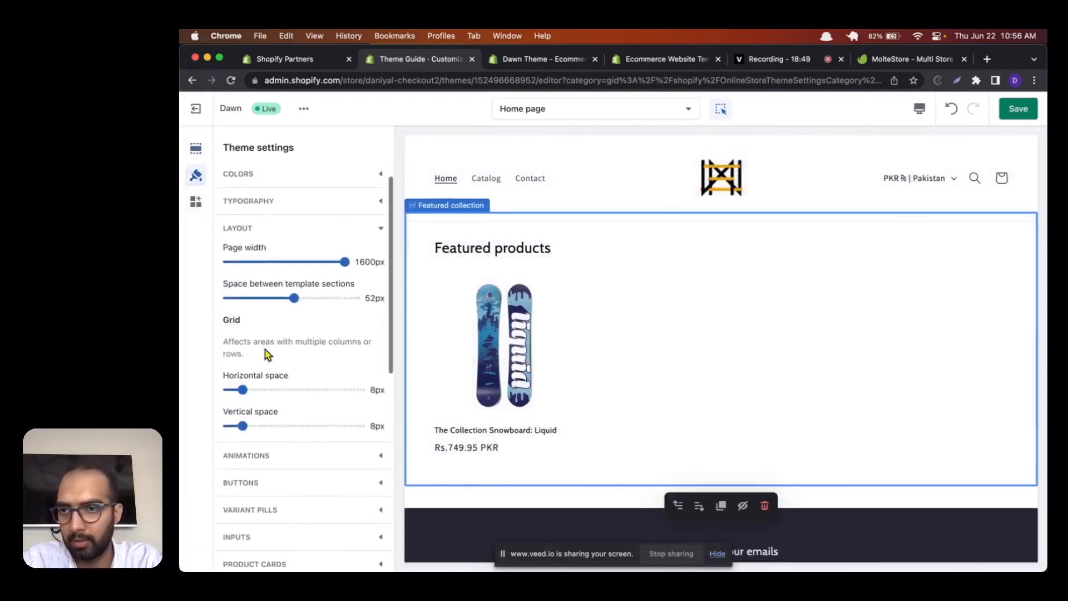
scroll(245, 312, "up", 1)
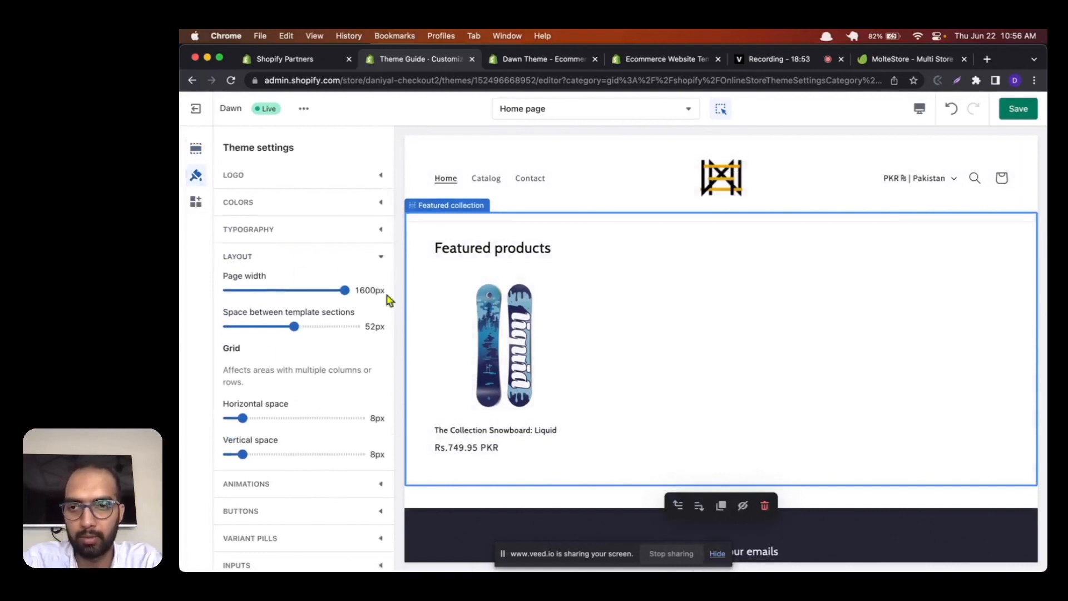
left_click(379, 259)
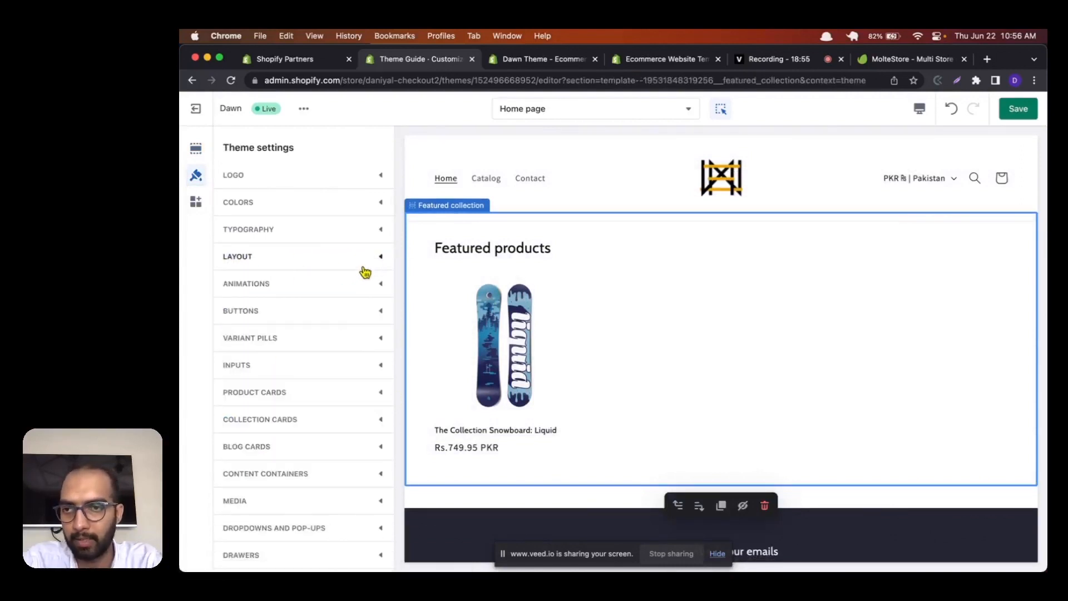
Step: In the animations settings, set the hover effect to 3D lift, check it in the home page preview and collapse the category
left_click(358, 284)
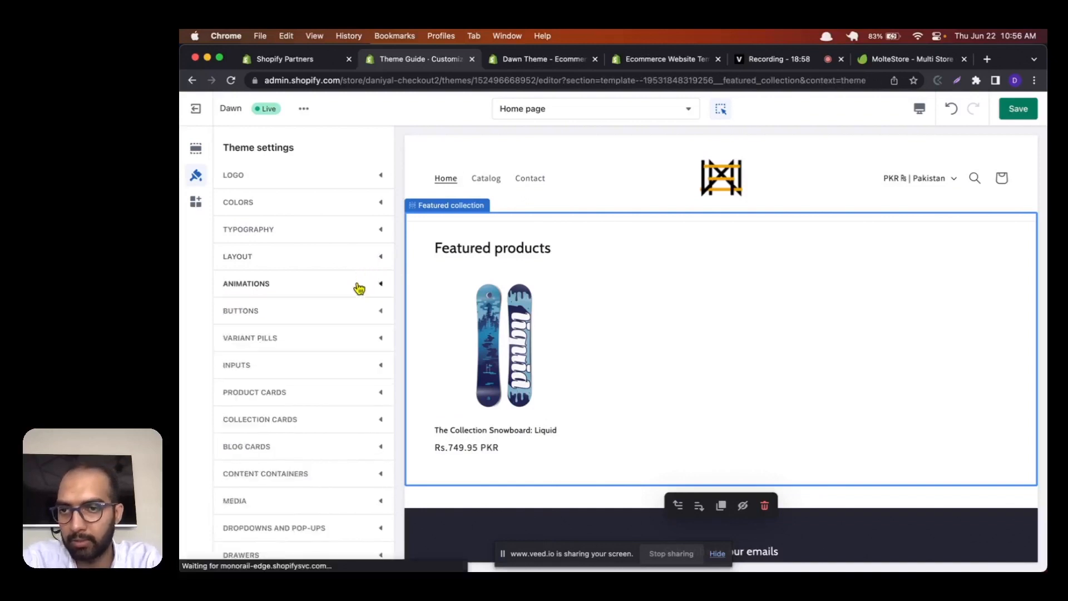
scroll(335, 305, "down", 1)
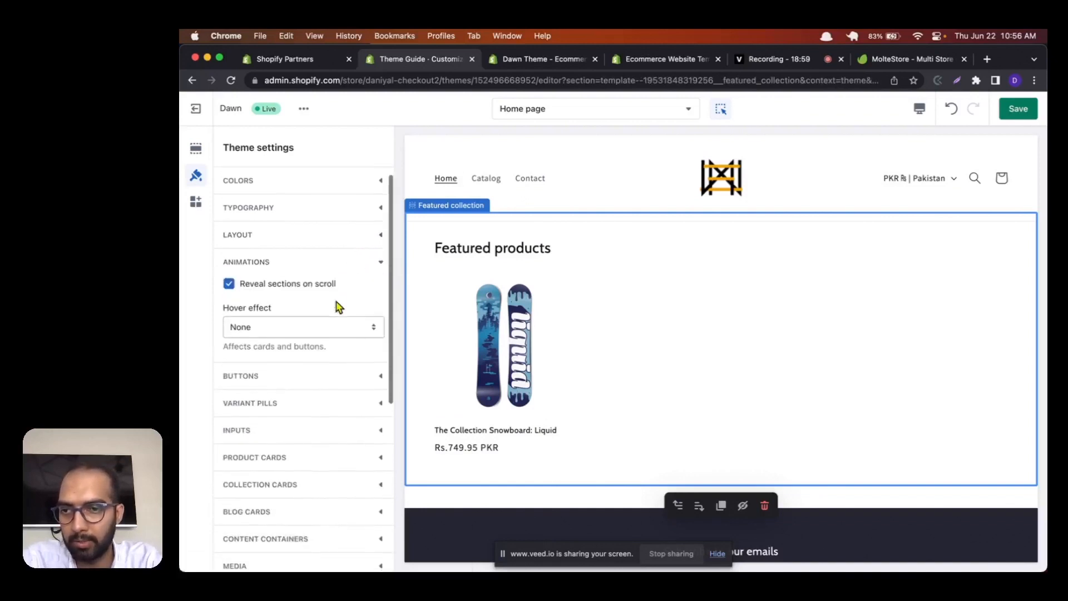
left_click(306, 327)
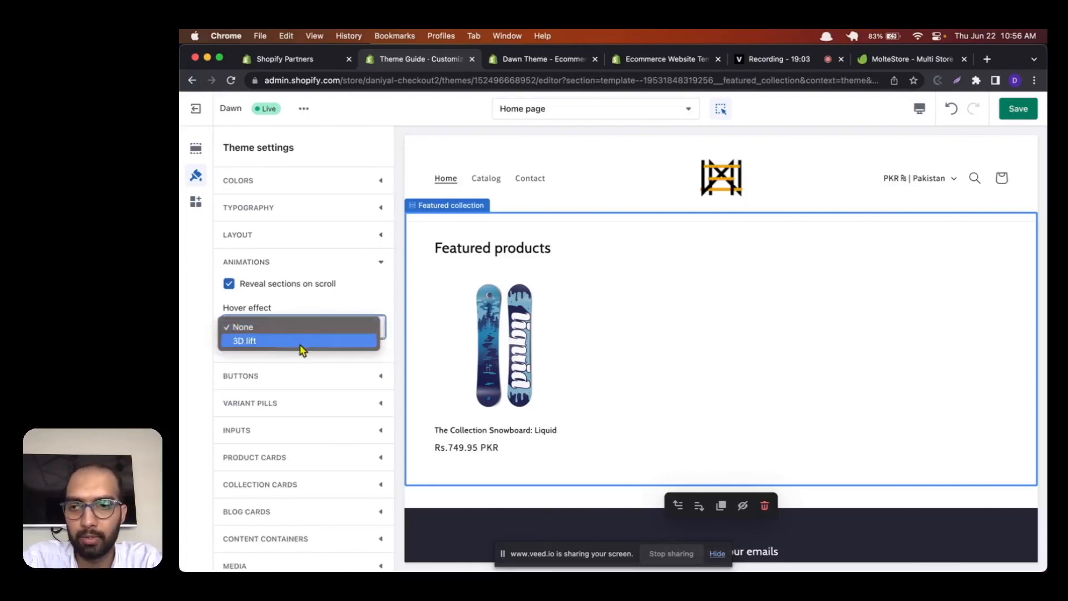
left_click(301, 345)
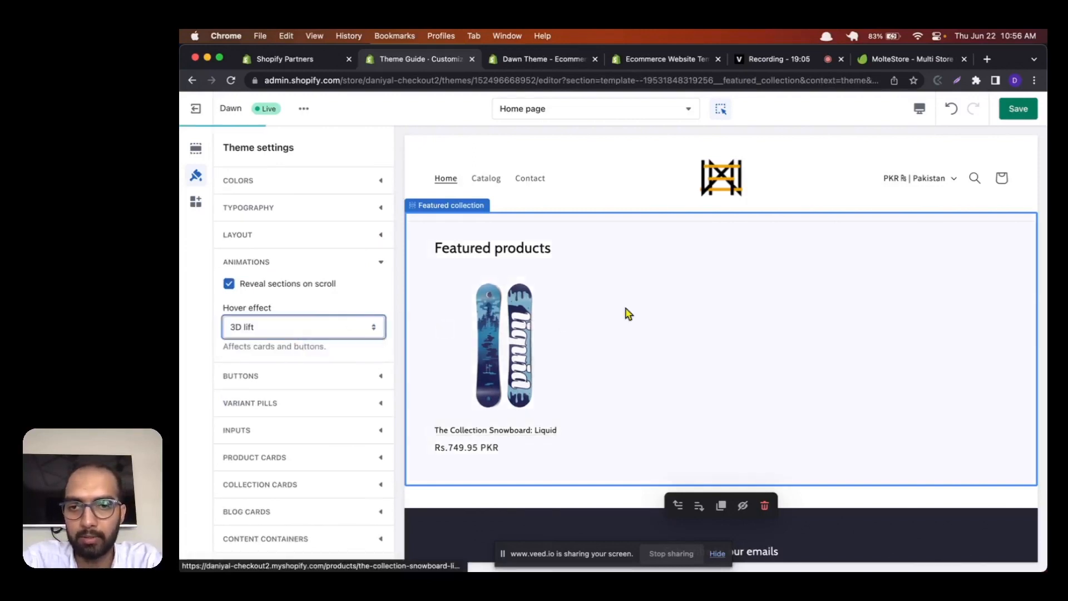
scroll(626, 313, "down", 3)
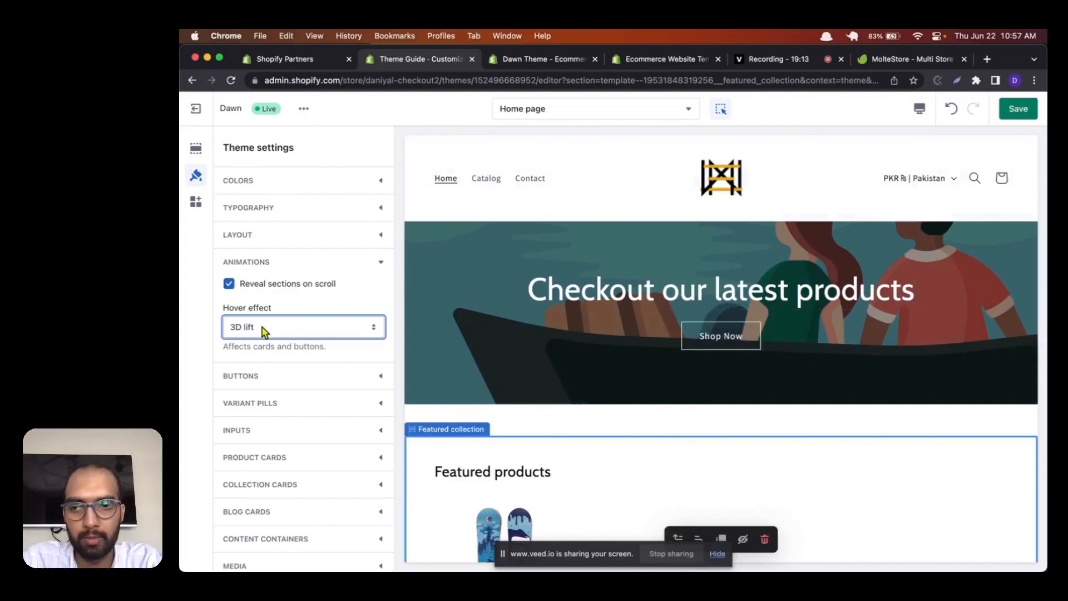
scroll(269, 346, "down", 2)
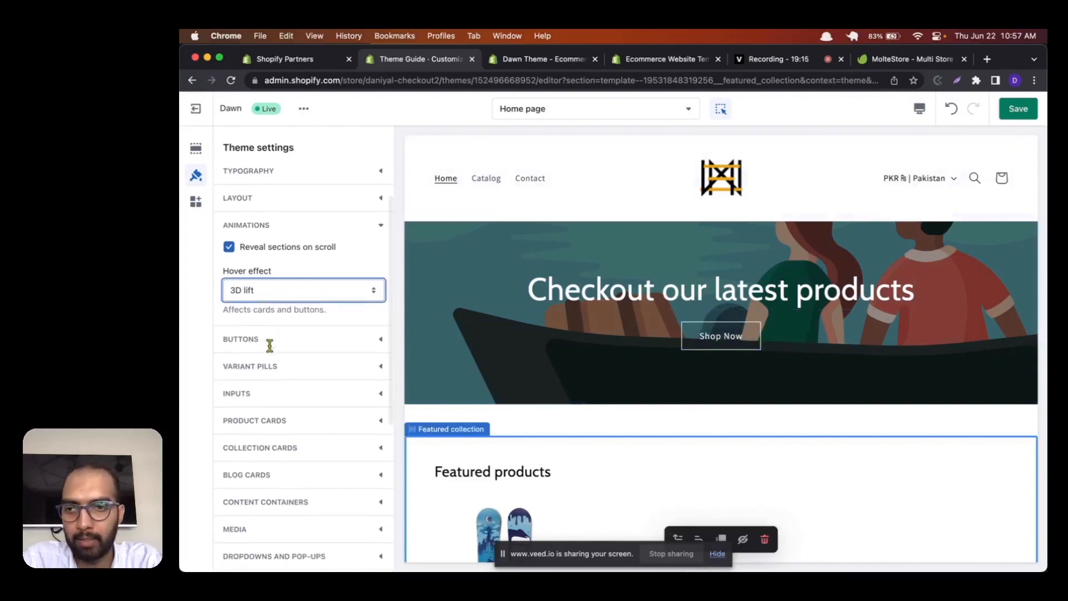
left_click(263, 229)
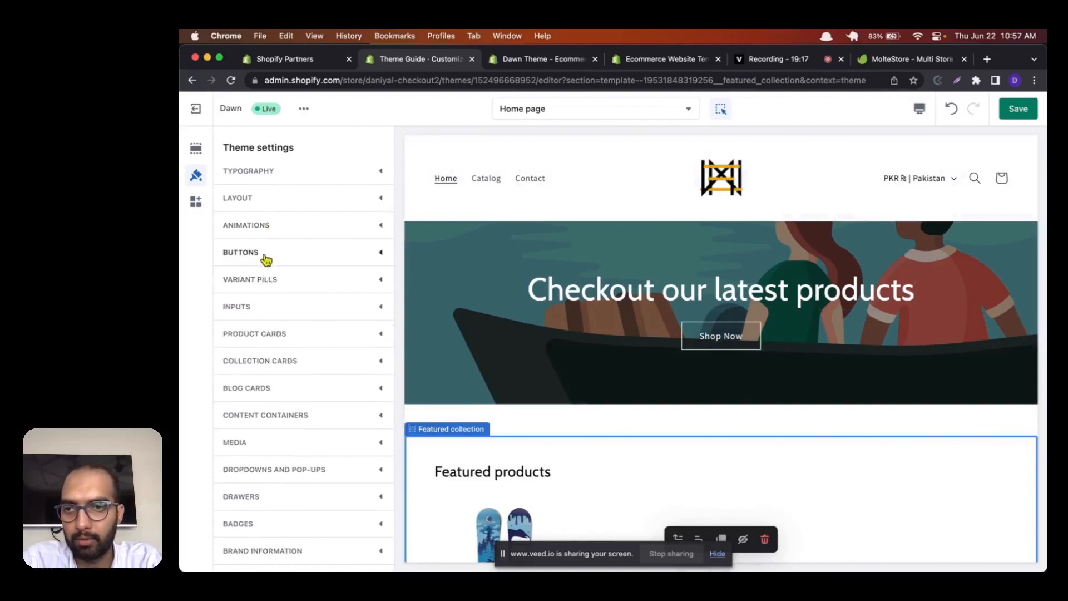
Step: For the theme's buttons, set border thickness to 6 px, border opacity to 75%, corner radius to 16 px and shadow opacity to 35%
left_click(267, 257)
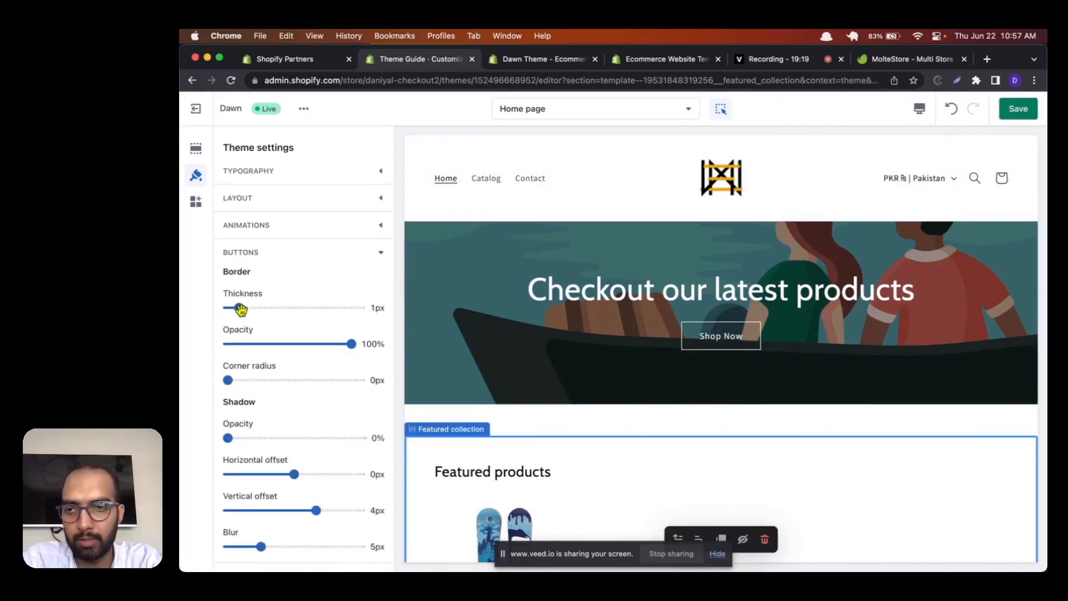
left_click_drag(240, 310, 294, 307)
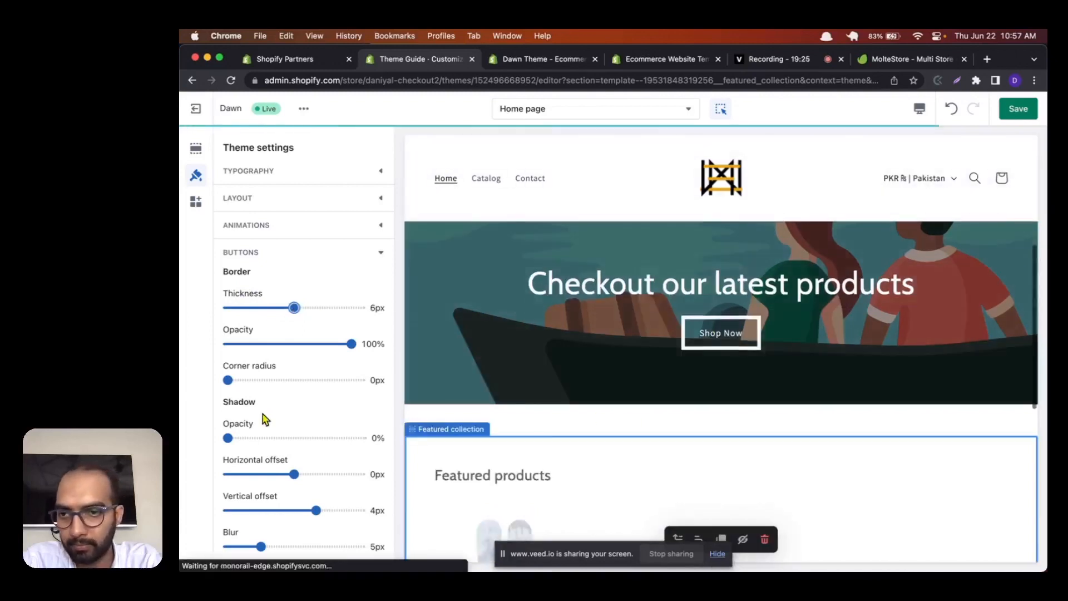
mouse_move(329, 349)
left_mouse_down()
mouse_move(303, 344)
mouse_move(325, 344)
left_mouse_up()
left_click_drag(245, 381, 279, 380)
left_click_drag(233, 440, 272, 438)
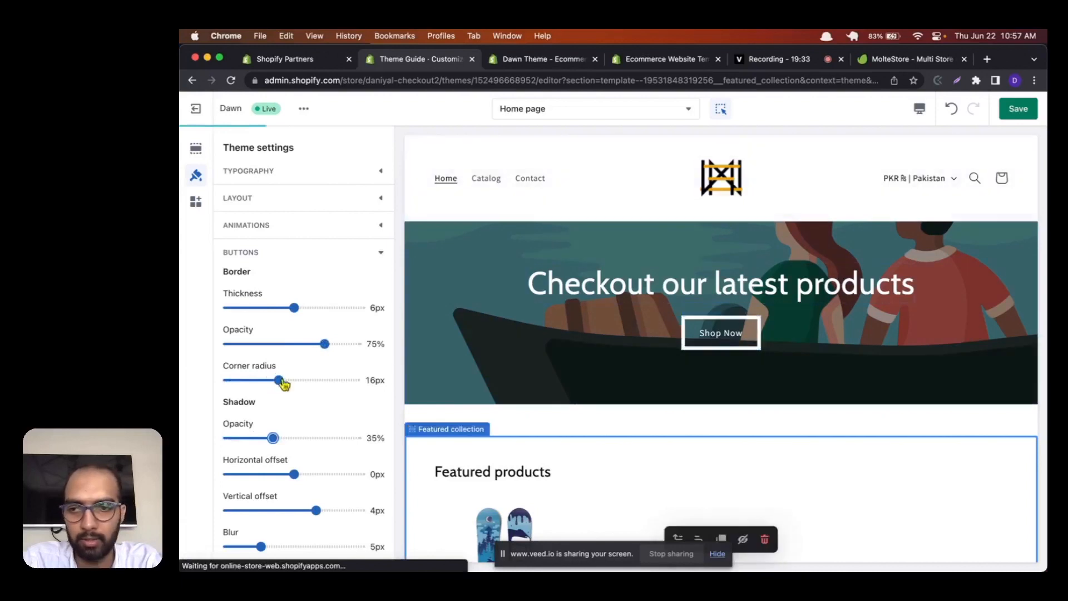
Step: Reduce the buttons' corner radius to 6 px and border thickness to 1 px, and review the button shadow options
left_click_drag(267, 383, 248, 380)
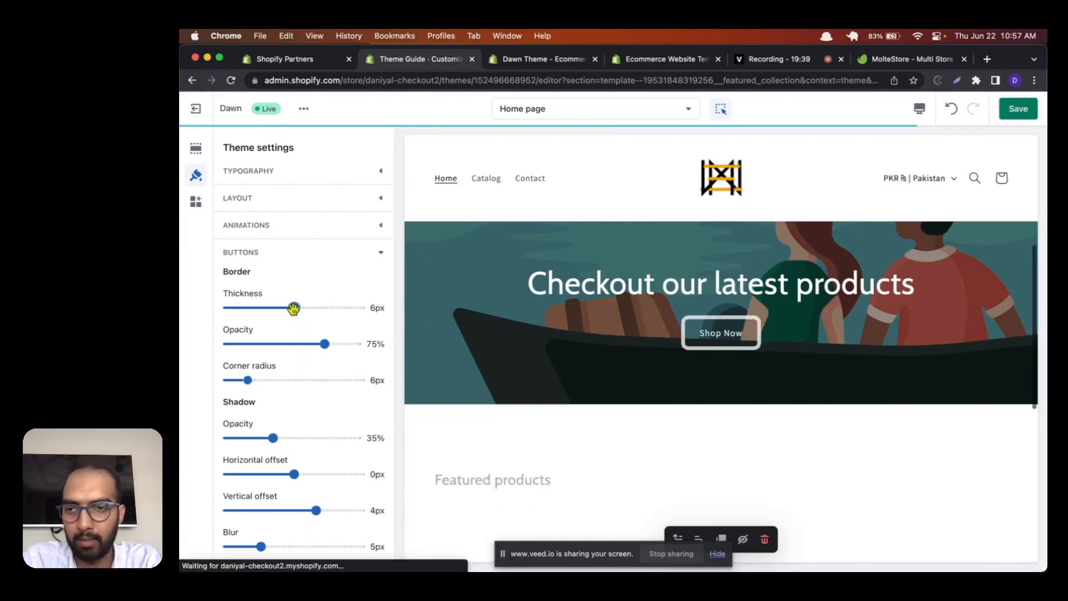
left_click_drag(293, 307, 236, 309)
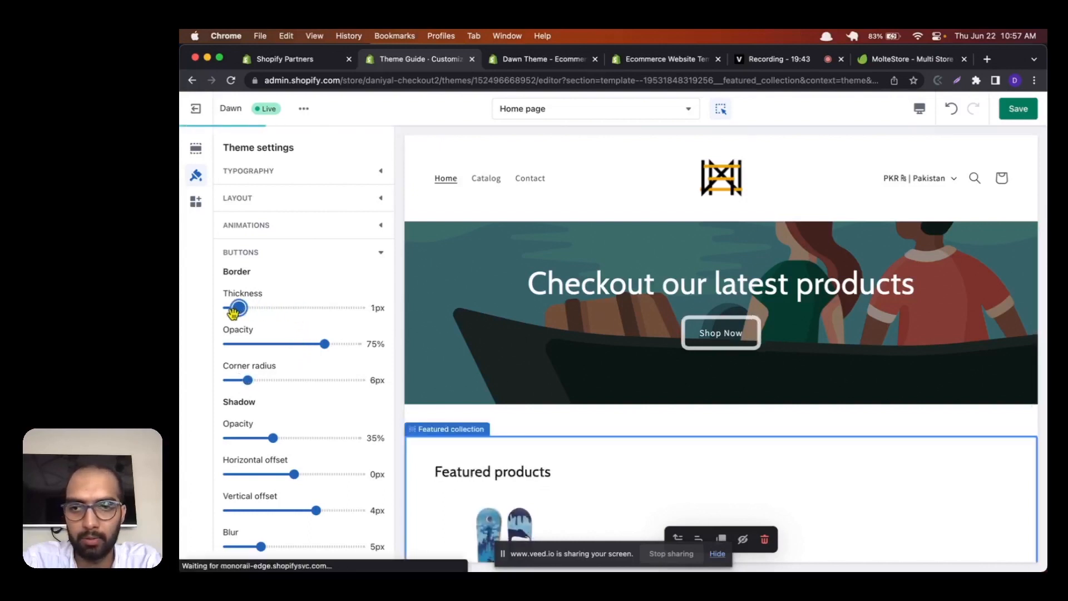
scroll(323, 366, "down", 2)
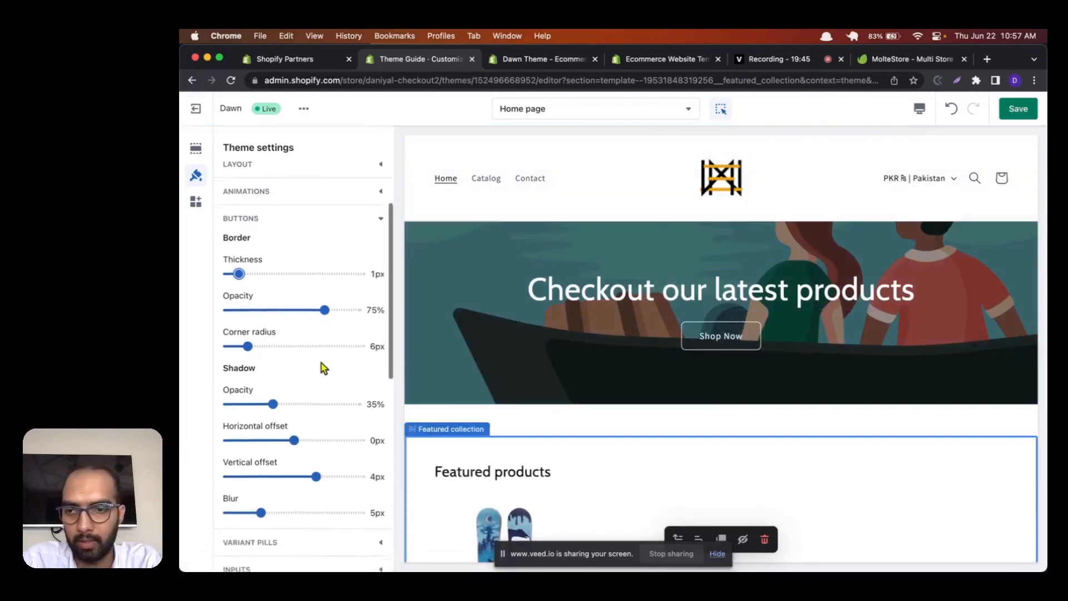
scroll(324, 366, "down", 3)
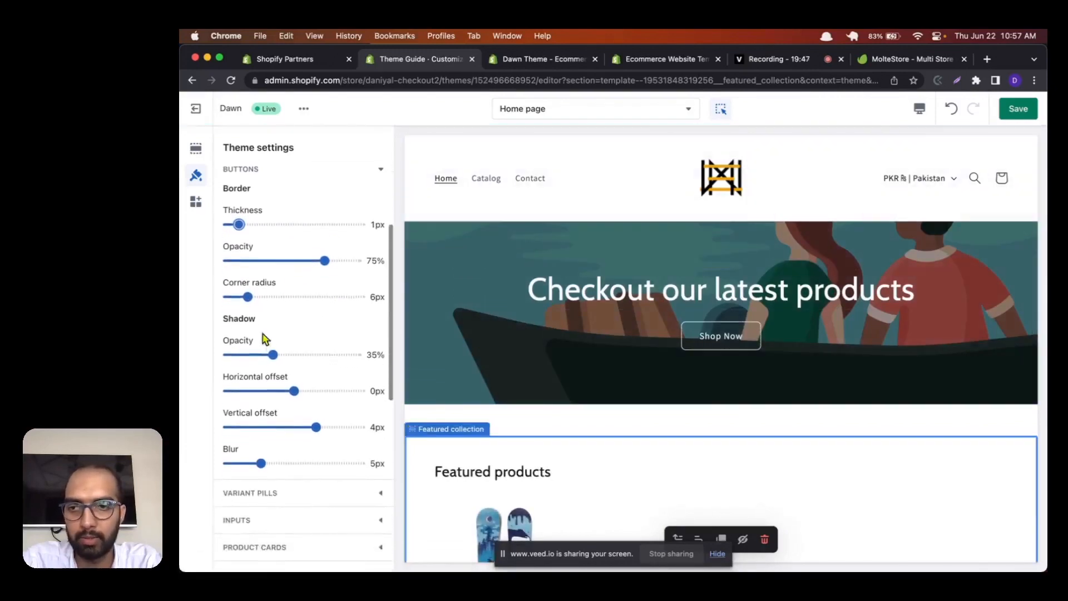
double_click(240, 319)
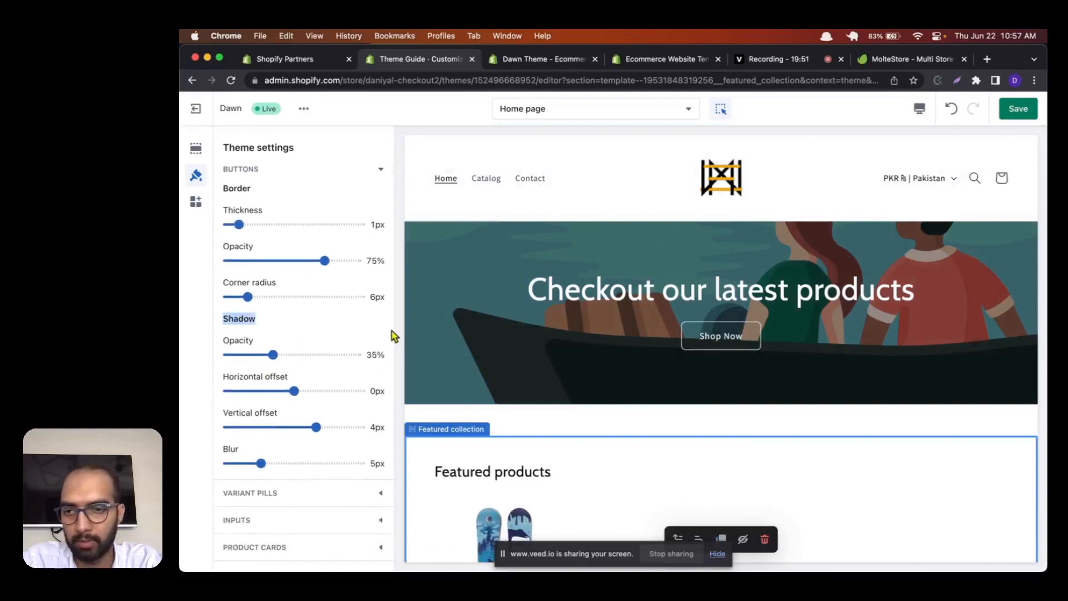
Step: Examine the variant pills border and shadow settings, and collapse the category
scroll(392, 336, "down", 6)
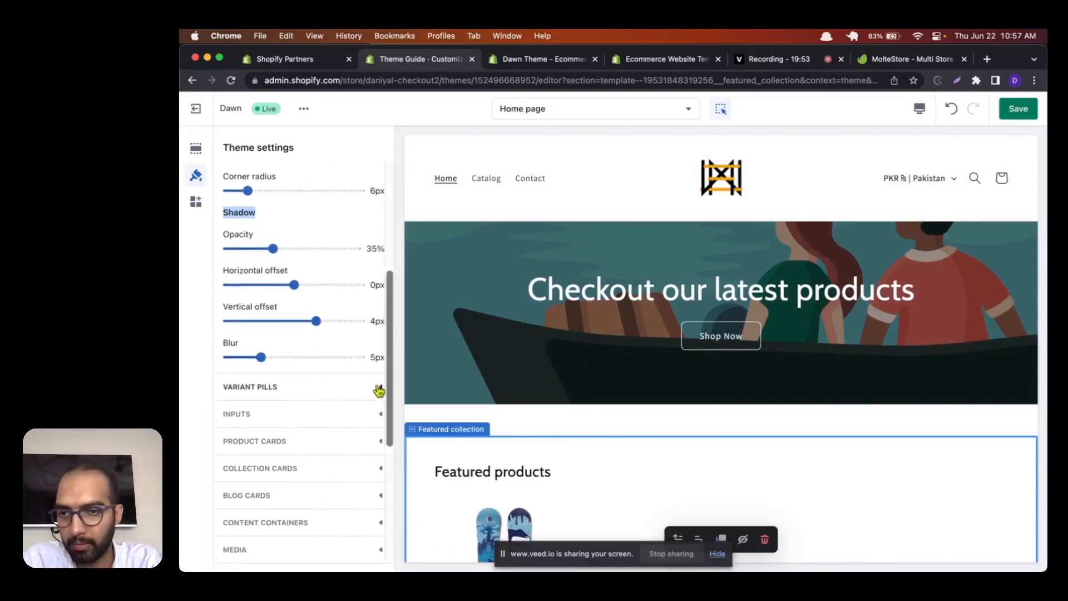
scroll(377, 390, "down", 1)
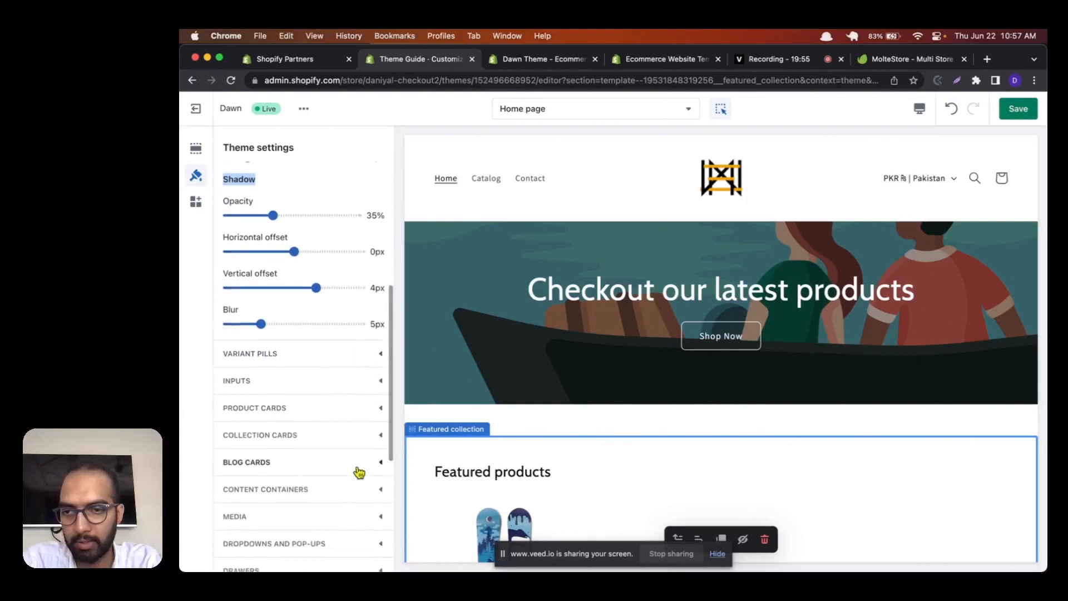
left_click(281, 360)
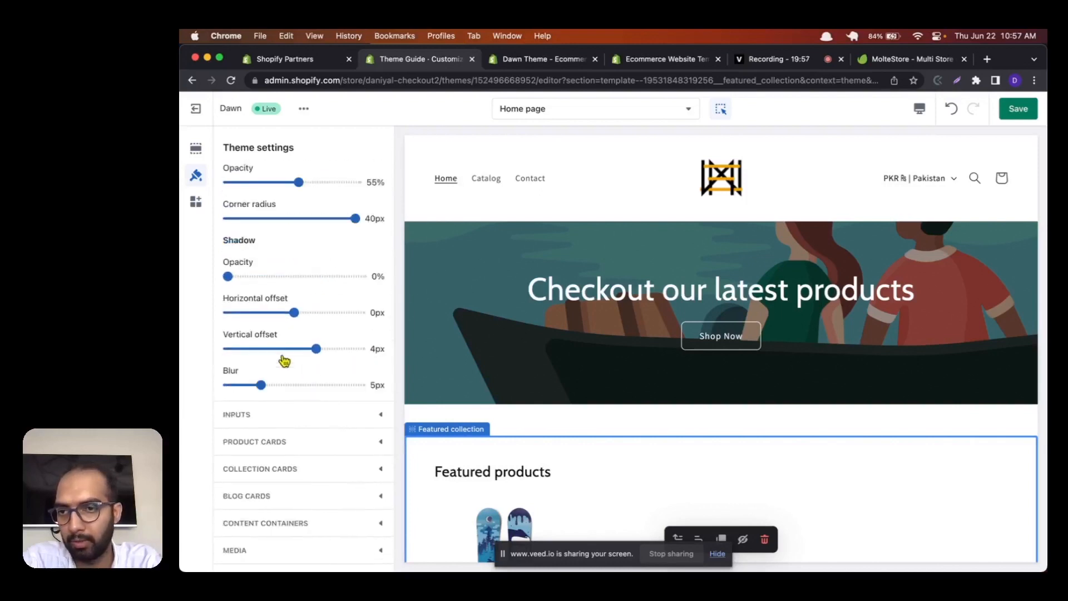
scroll(284, 360, "up", 7)
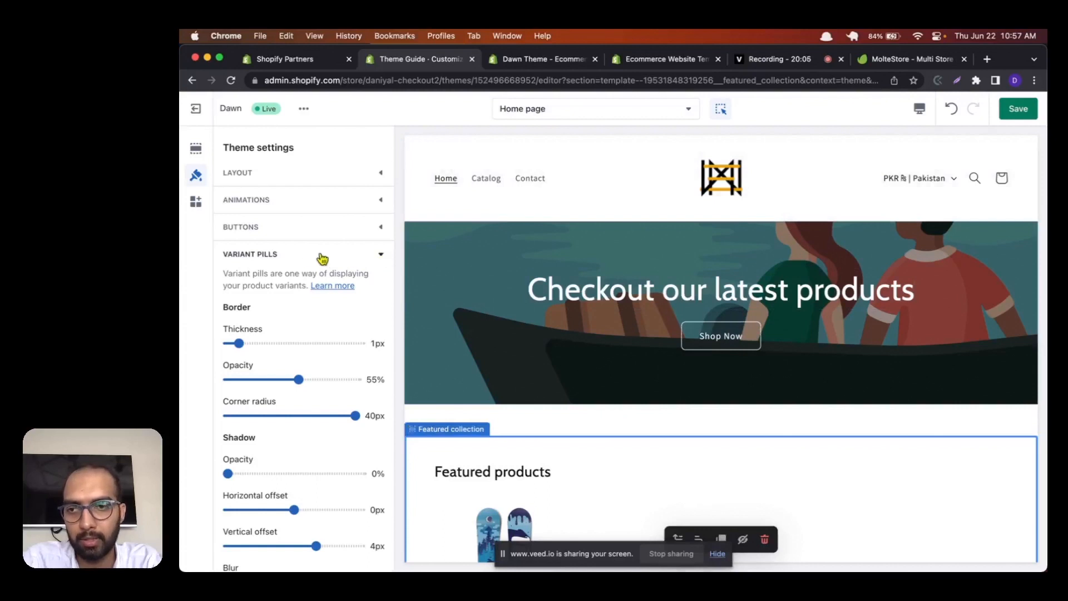
left_click(384, 257)
Step: In the currency format settings, try hiding the currency codes on product prices and show them again
scroll(386, 344, "down", 5)
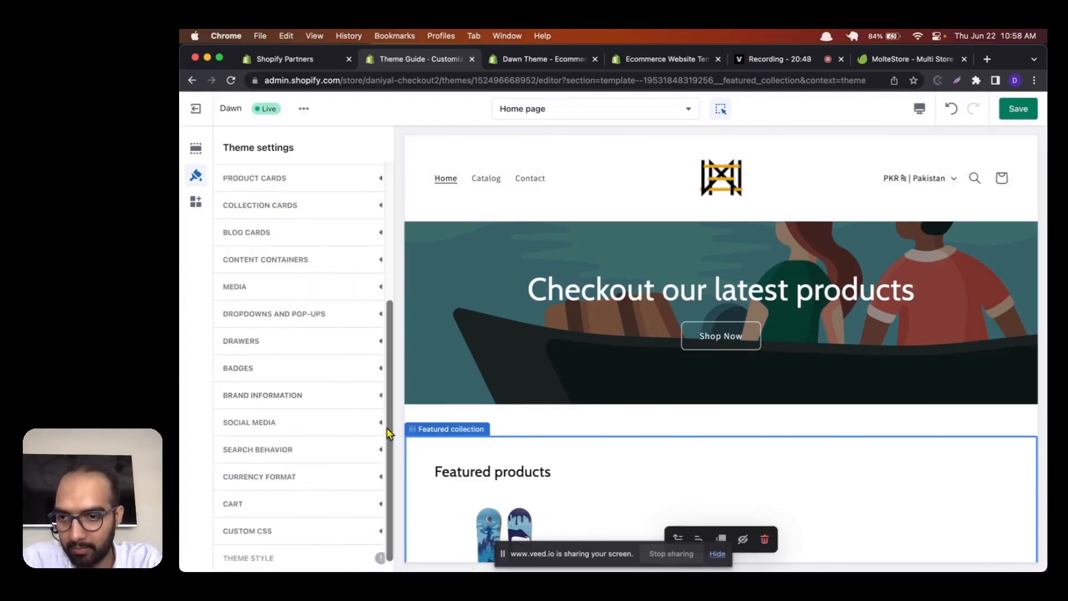
scroll(333, 448, "down", 1)
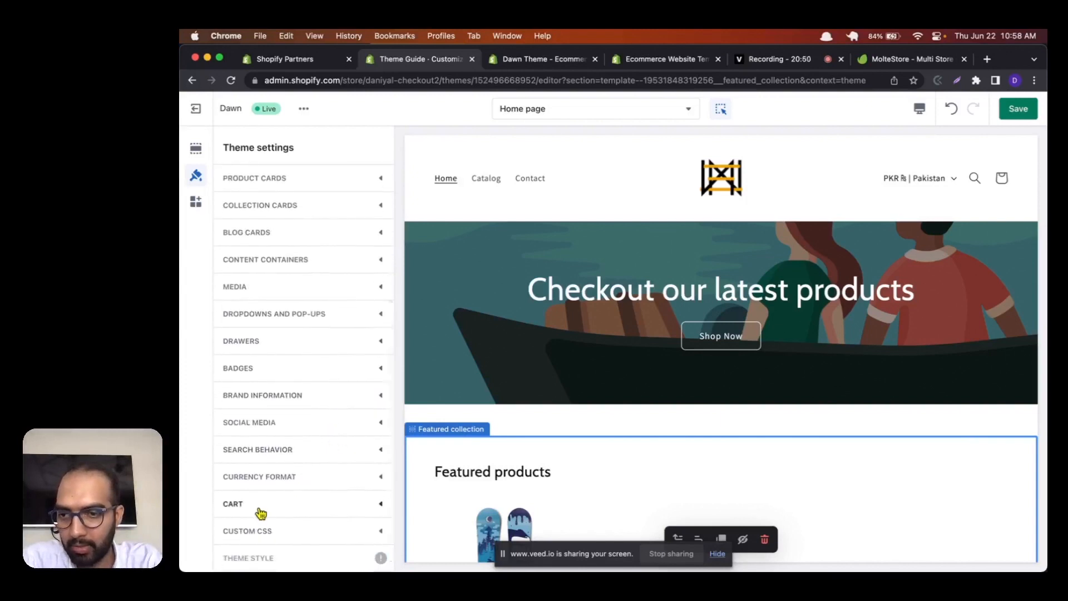
left_click(267, 479)
scroll(298, 406, "down", 3)
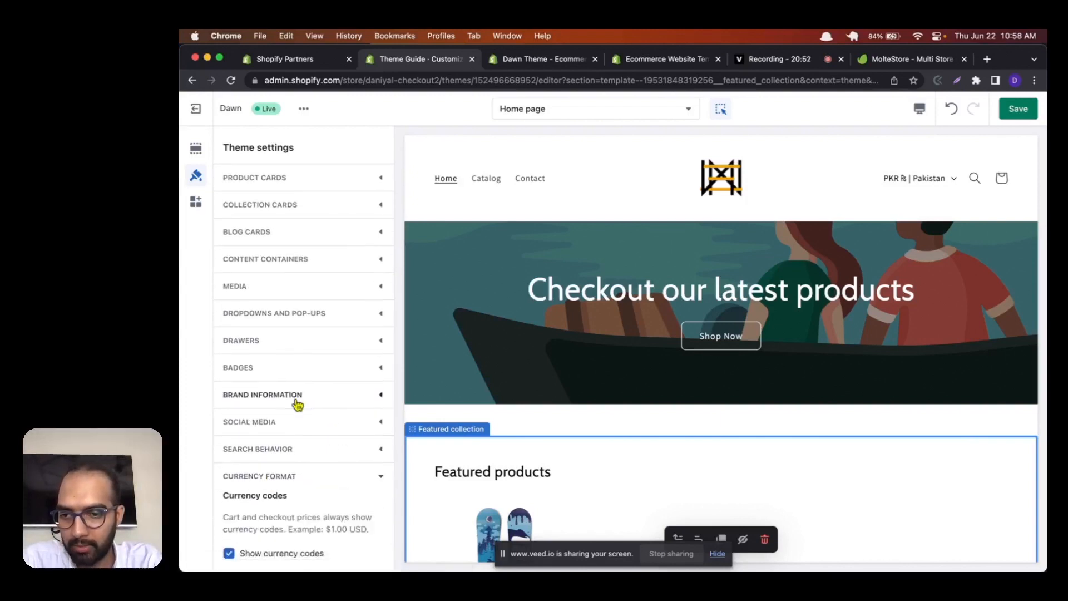
left_click(272, 472)
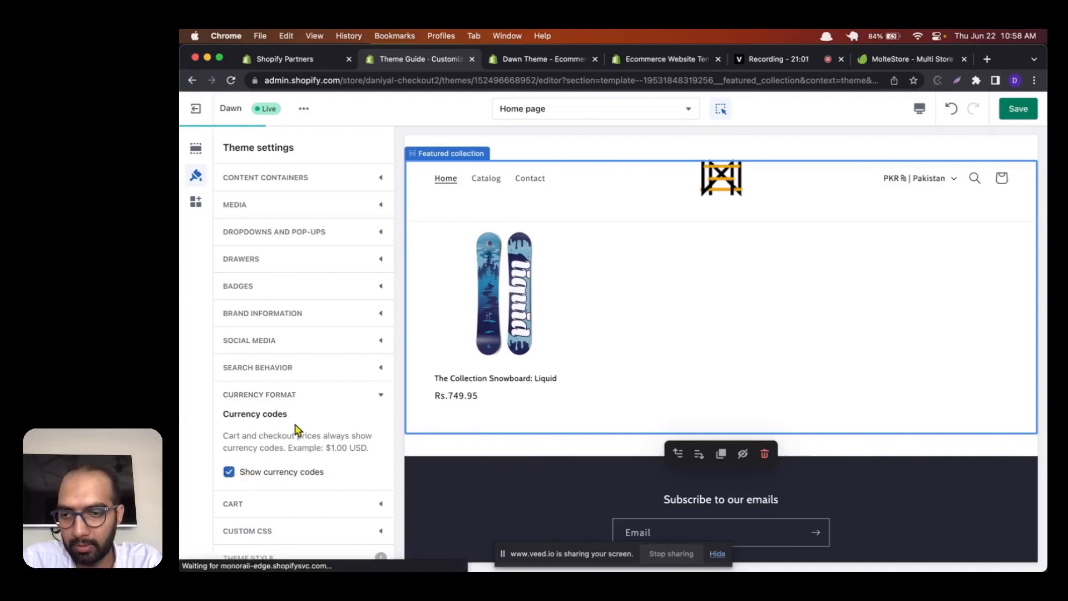
Step: In the cart settings, try the Page cart type and switch it to Drawer
left_click(282, 512)
scroll(287, 466, "down", 2)
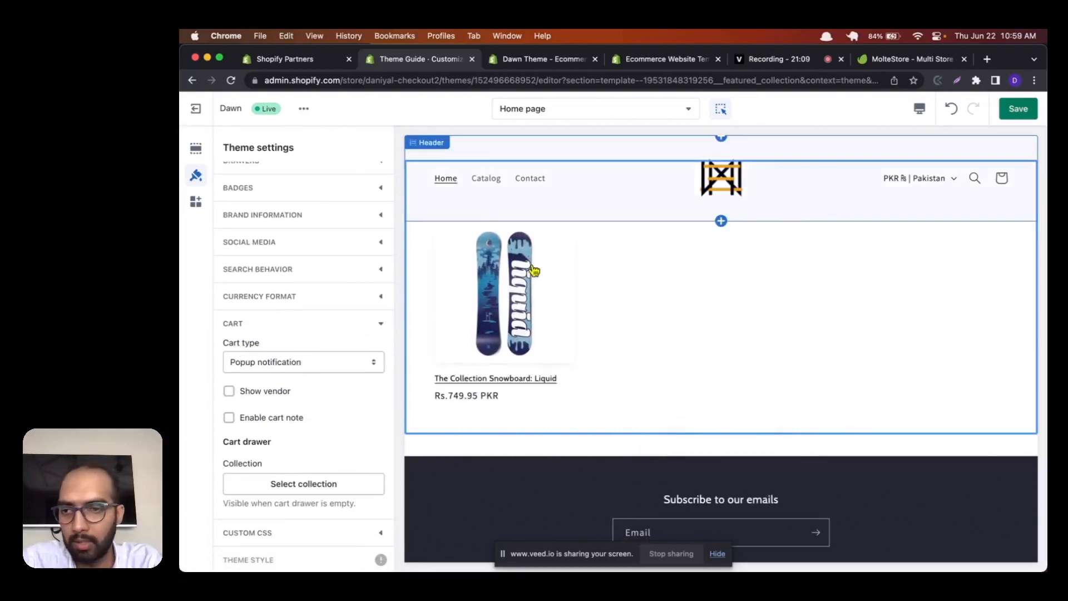
left_click(274, 363)
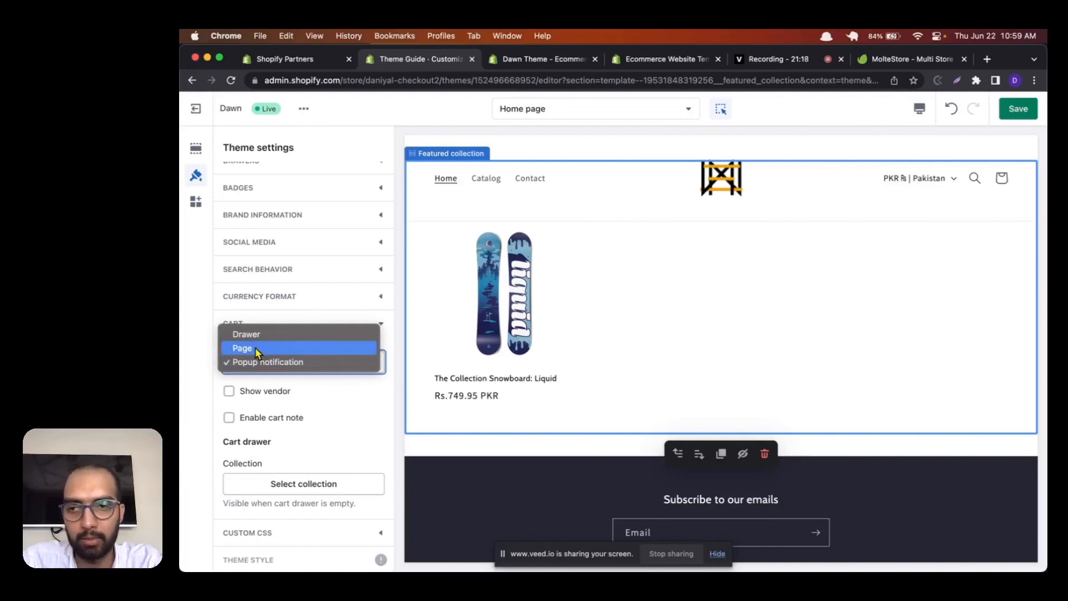
left_click(255, 347)
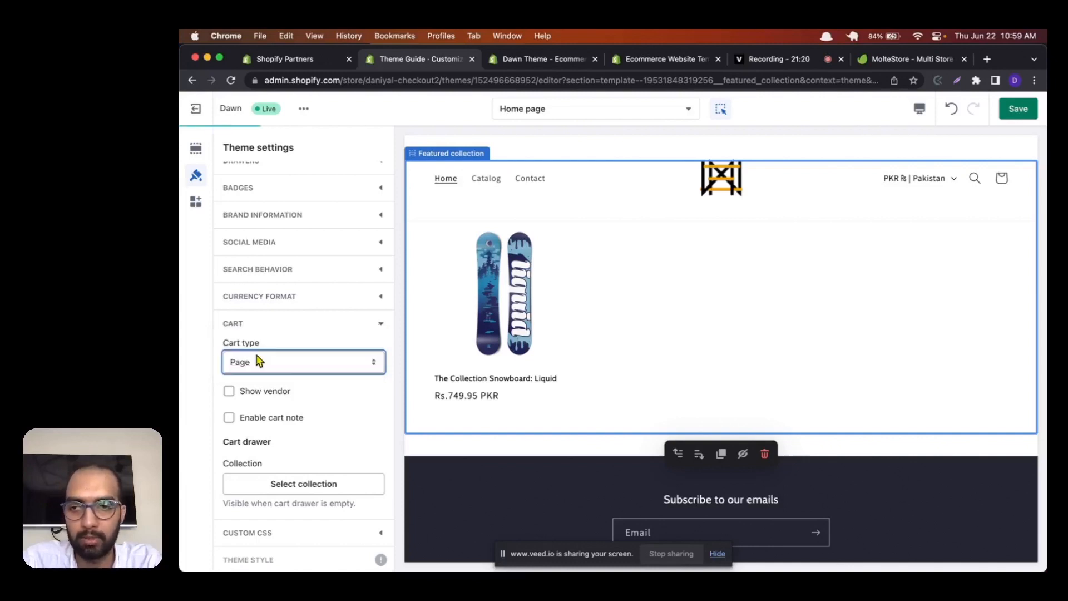
left_click(256, 361)
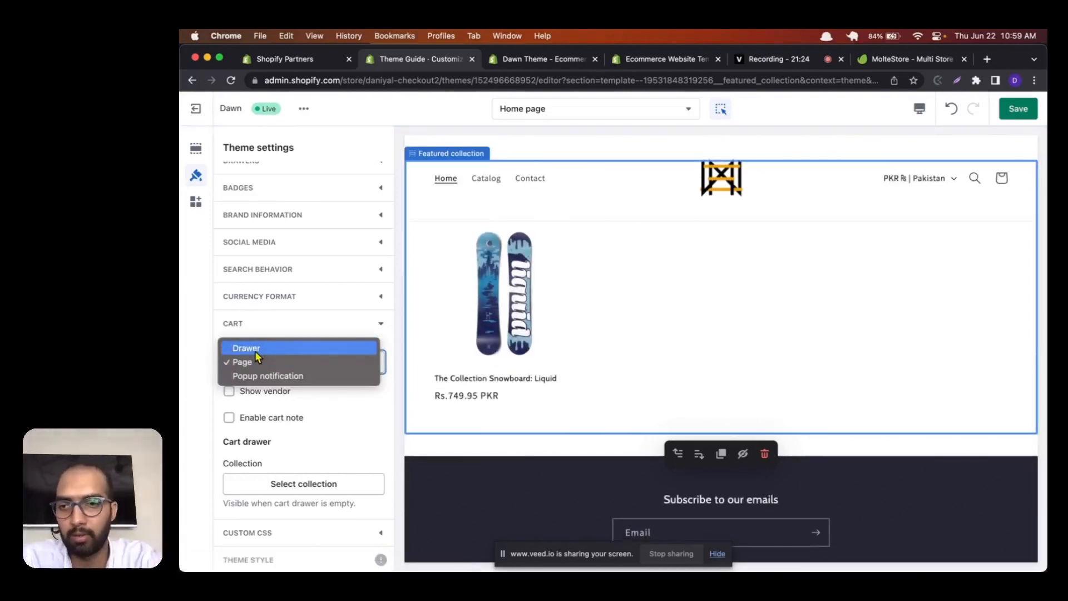
left_click(255, 349)
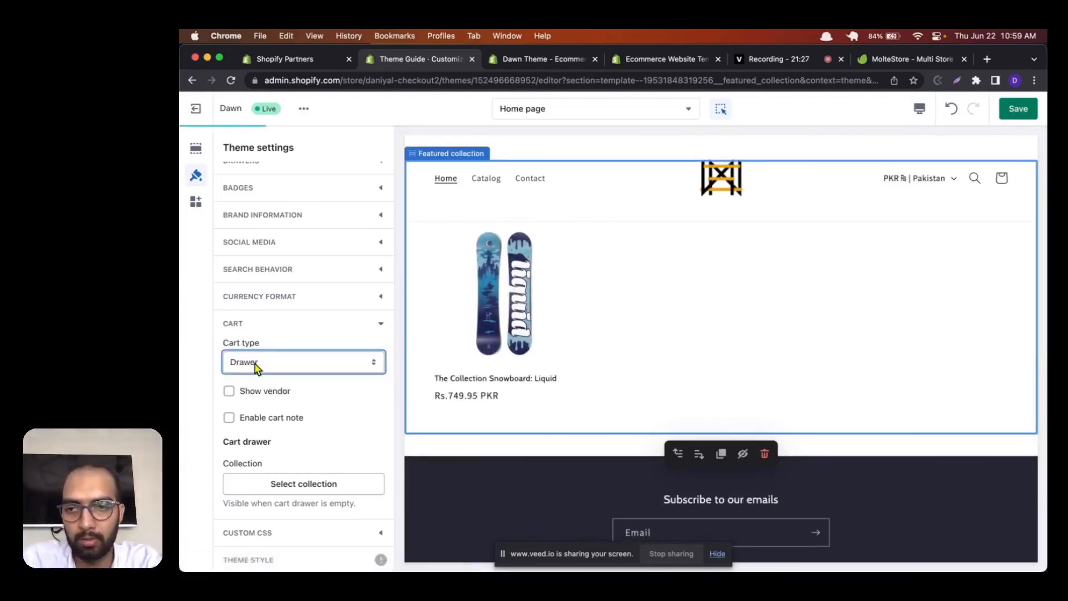
Step: Look through the list of theme settings categories once more and open the app embeds
scroll(334, 279, "up", 10)
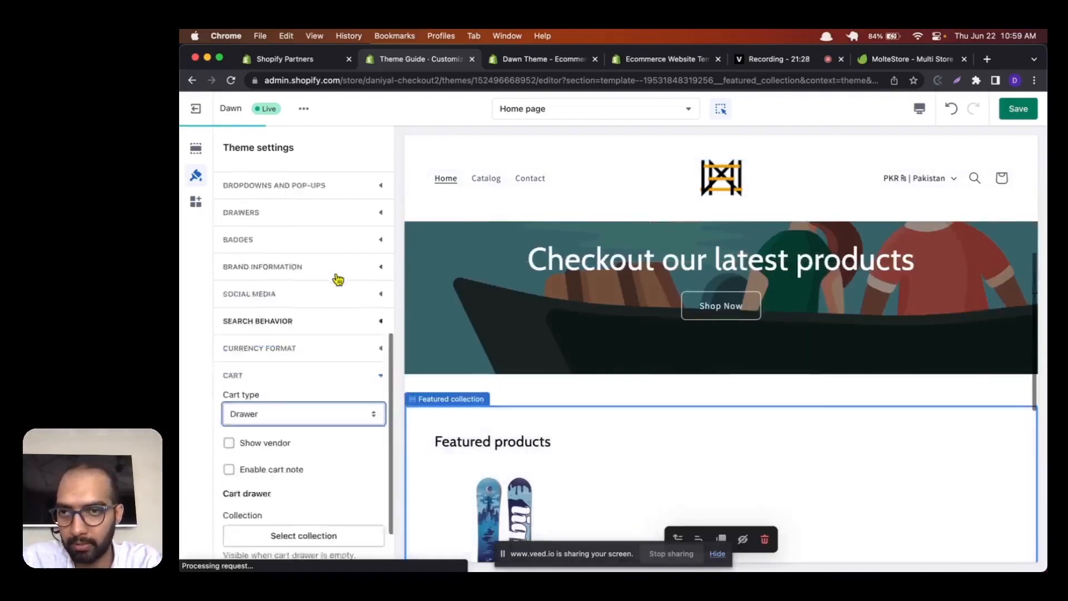
left_click_drag(234, 148, 298, 152)
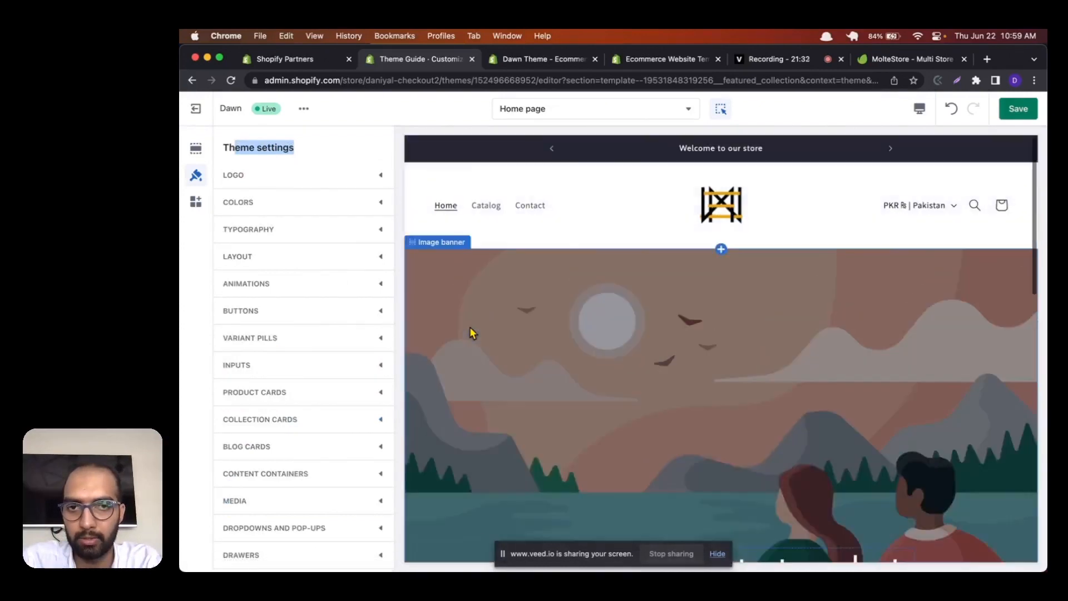
scroll(295, 271, "down", 10)
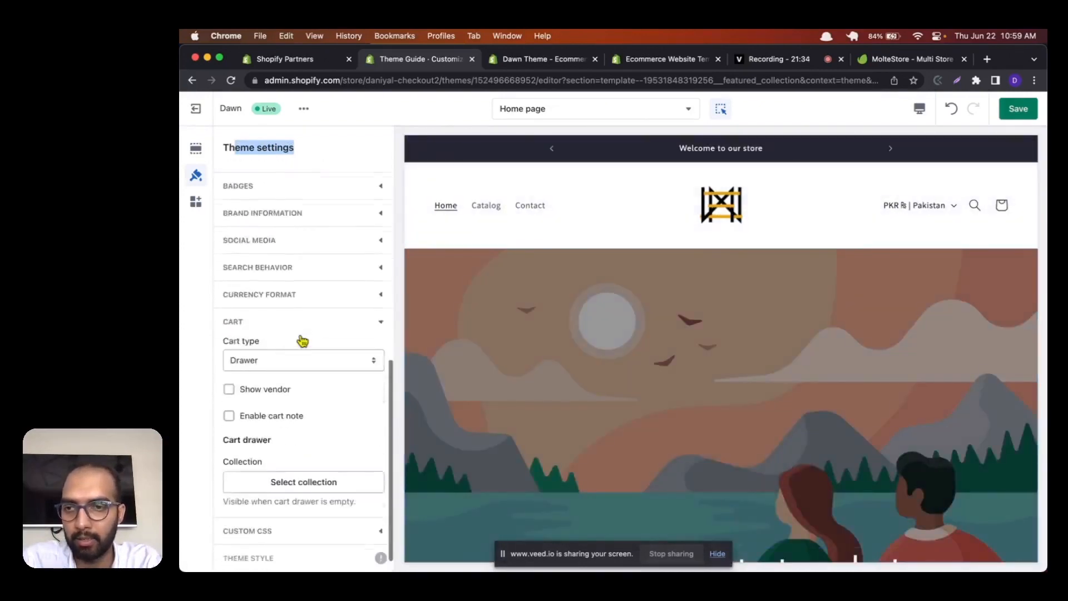
scroll(302, 341, "up", 10)
left_click(196, 202)
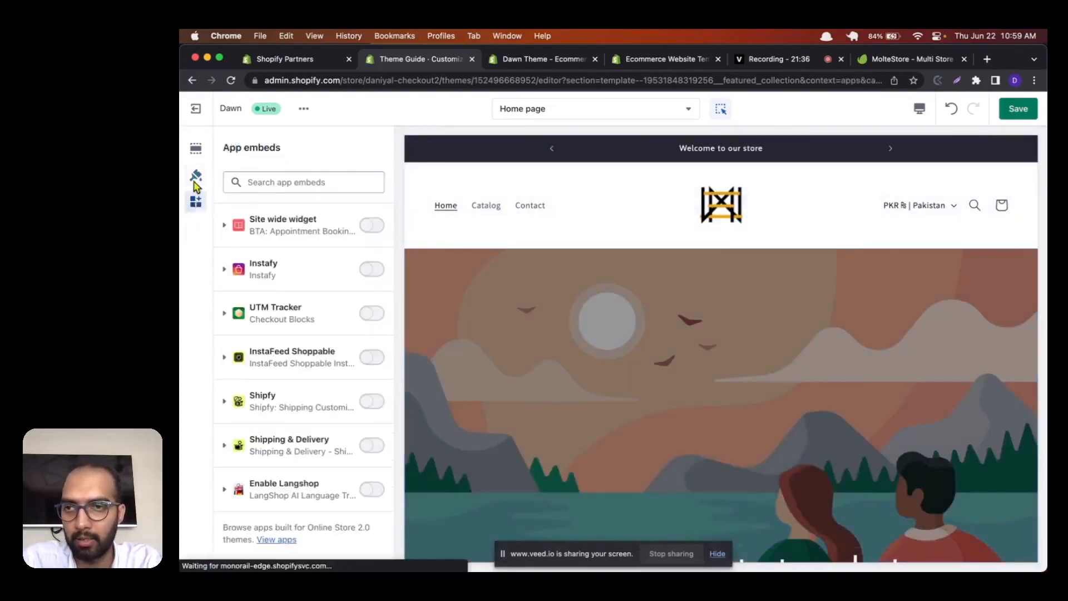
Step: Return to the home page sections list and switch the editor to the Default product template
left_click(196, 150)
left_click(228, 148)
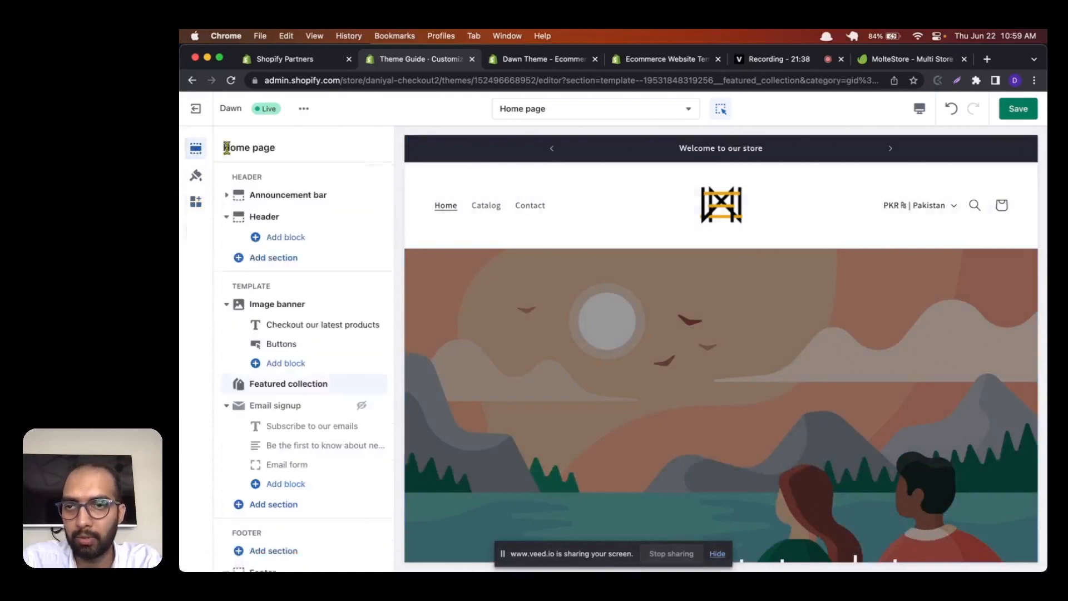
scroll(270, 285, "down", 2)
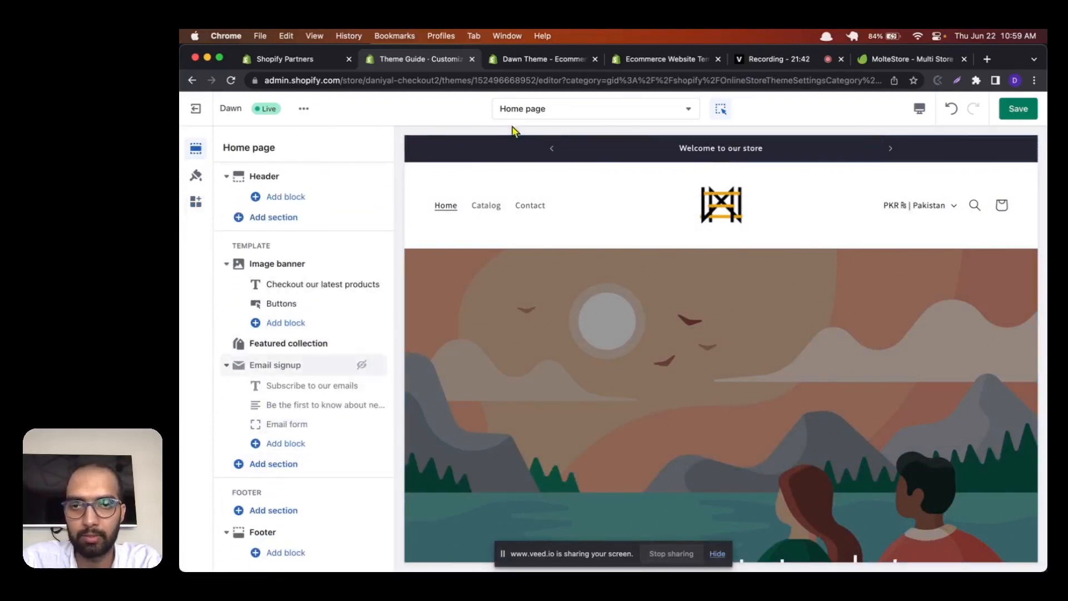
left_click(621, 111)
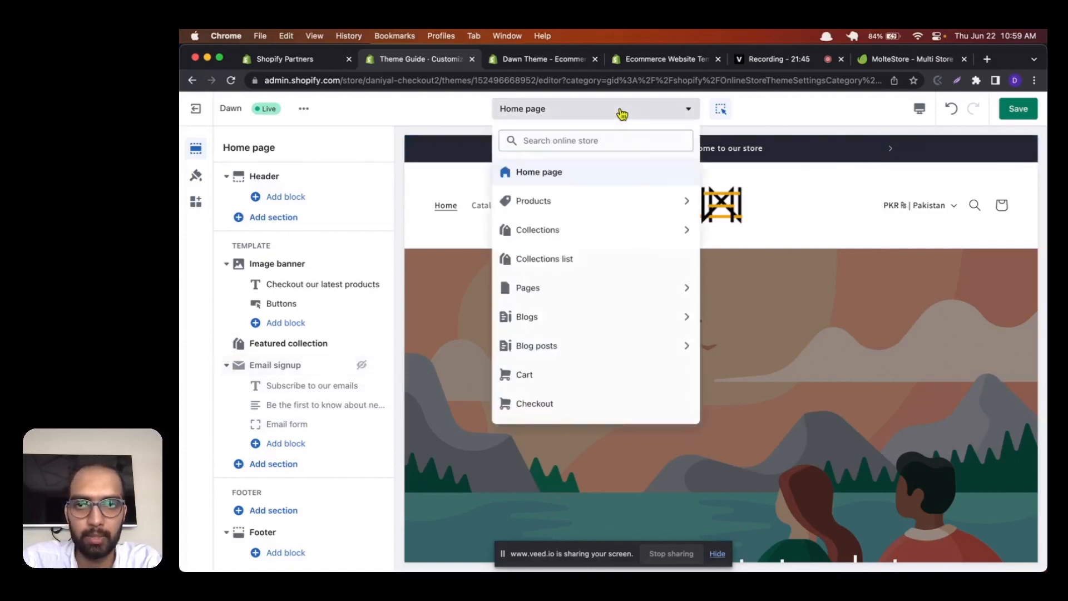
left_click(596, 201)
left_click(613, 209)
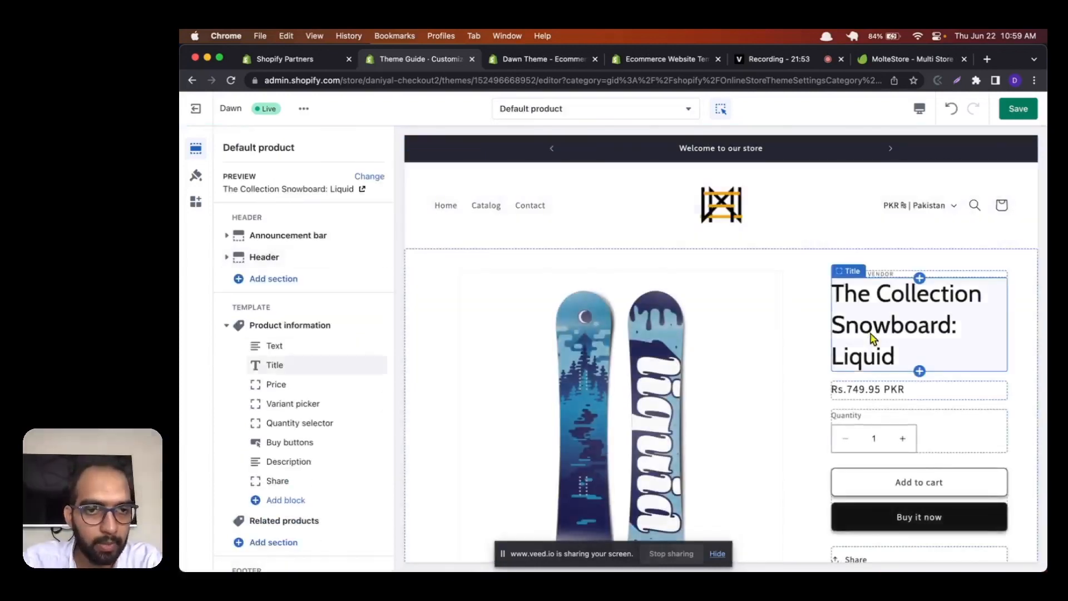
Step: Look over the product page preview, collapse Product information, and examine the Related products section's settings
scroll(733, 356, "down", 3)
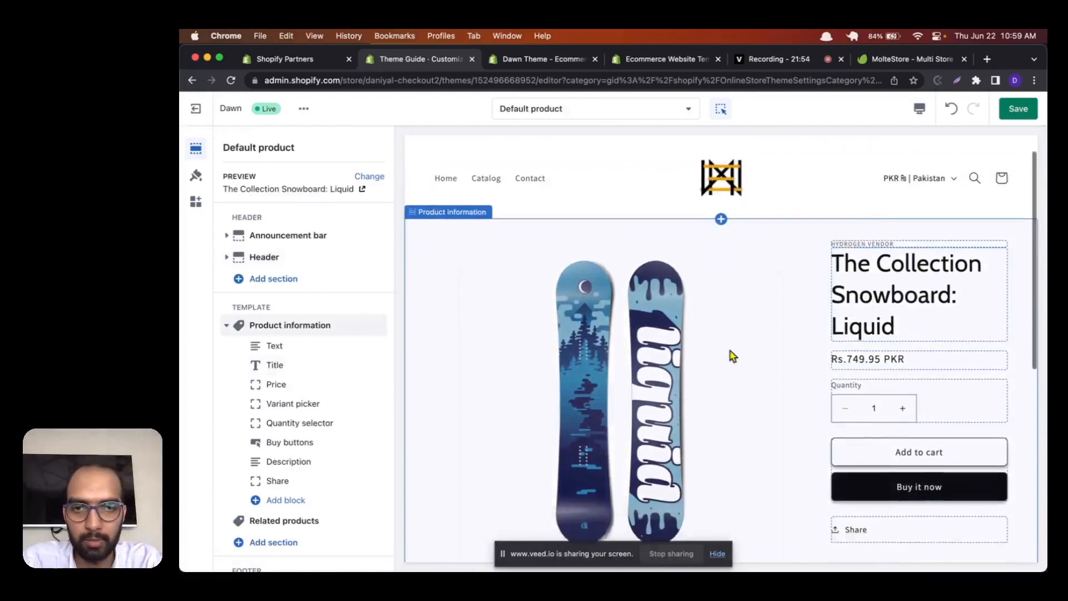
scroll(732, 355, "up", 3)
scroll(725, 351, "down", 15)
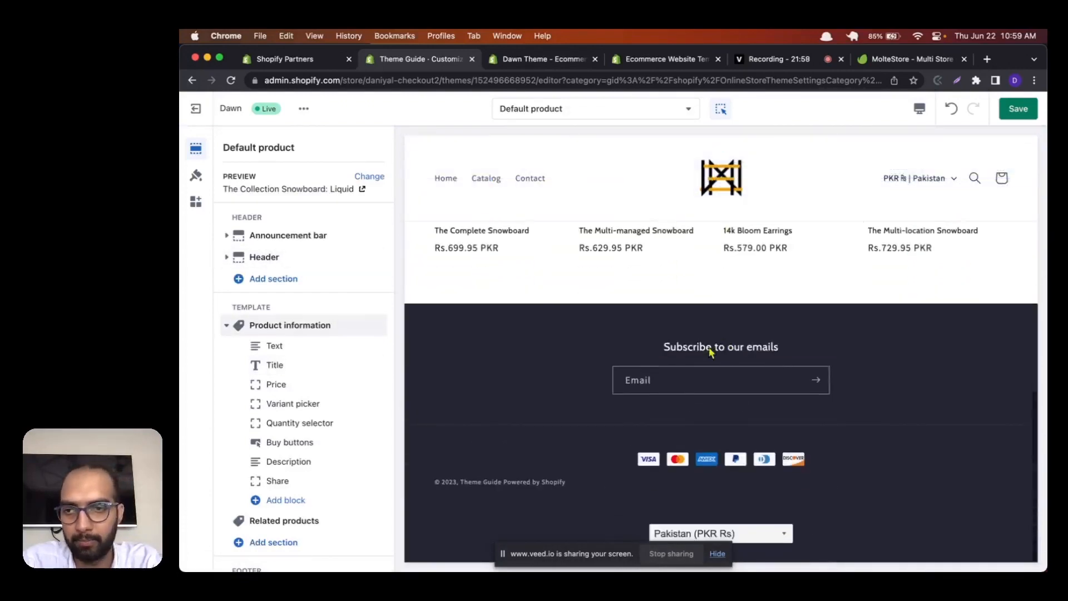
left_click(227, 325)
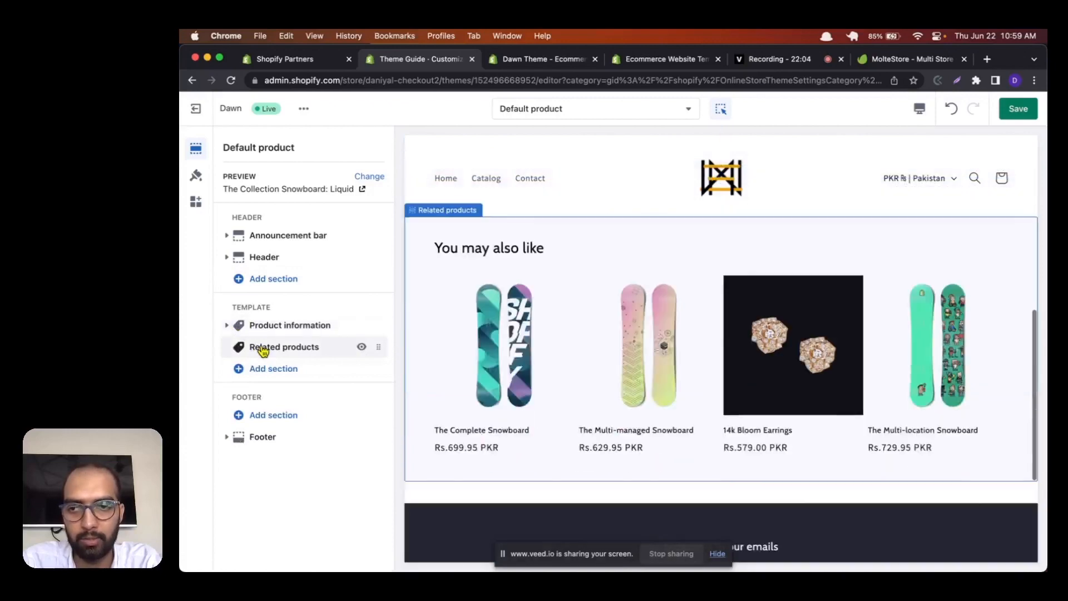
left_click(262, 347)
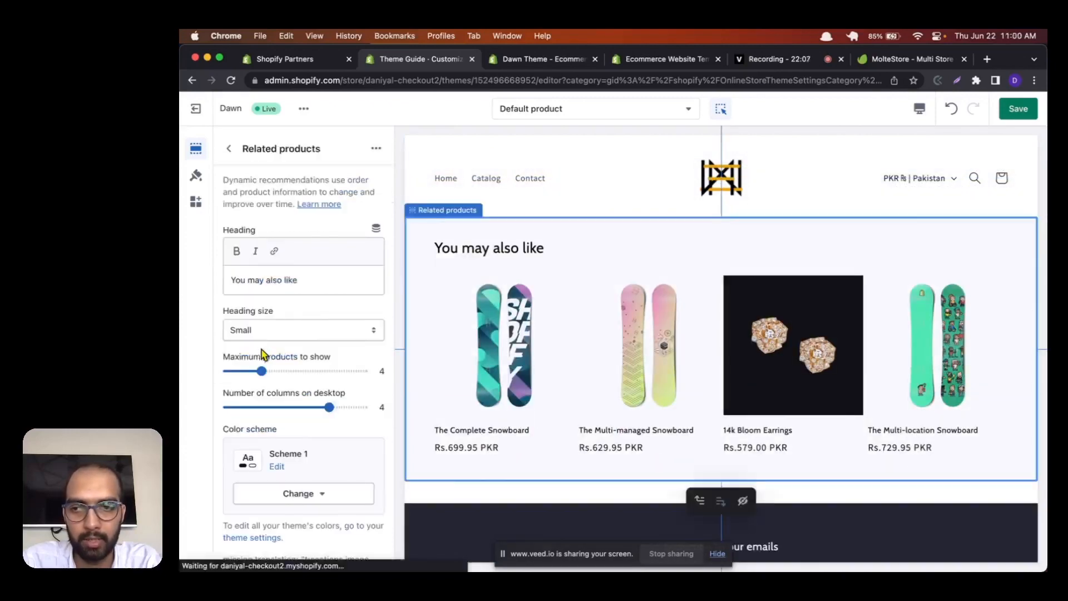
left_click(227, 154)
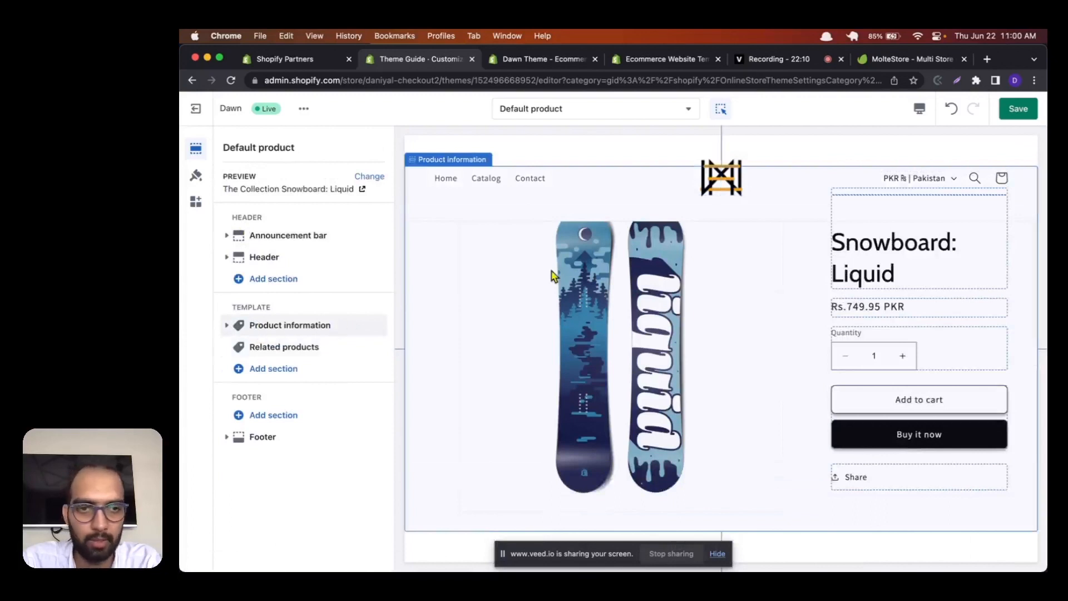
Step: Expand the Product information section and examine the settings of its Buy buttons block
left_click(228, 326)
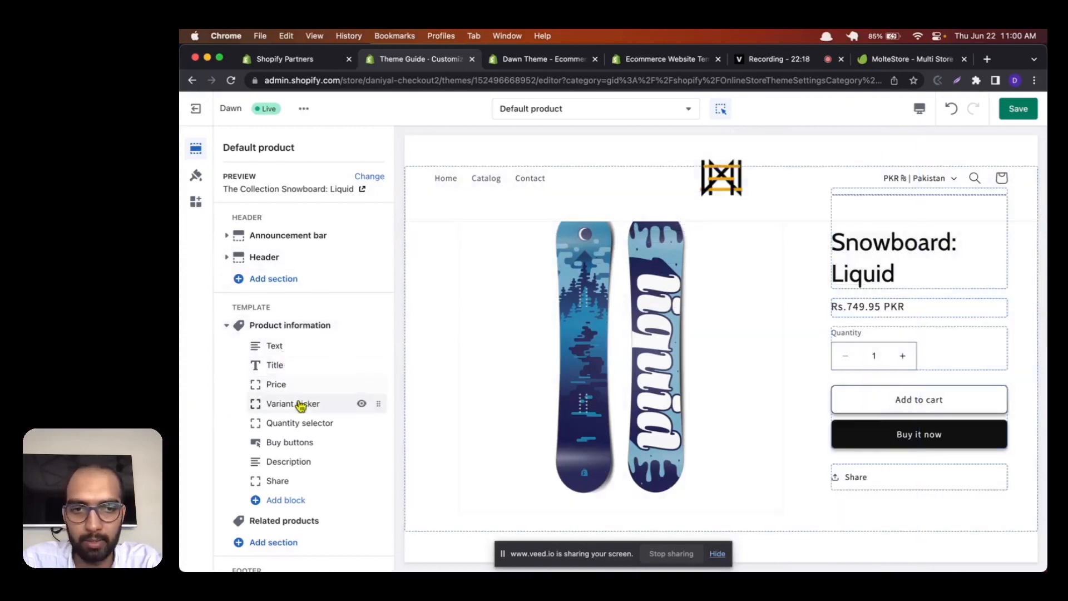
left_click(279, 445)
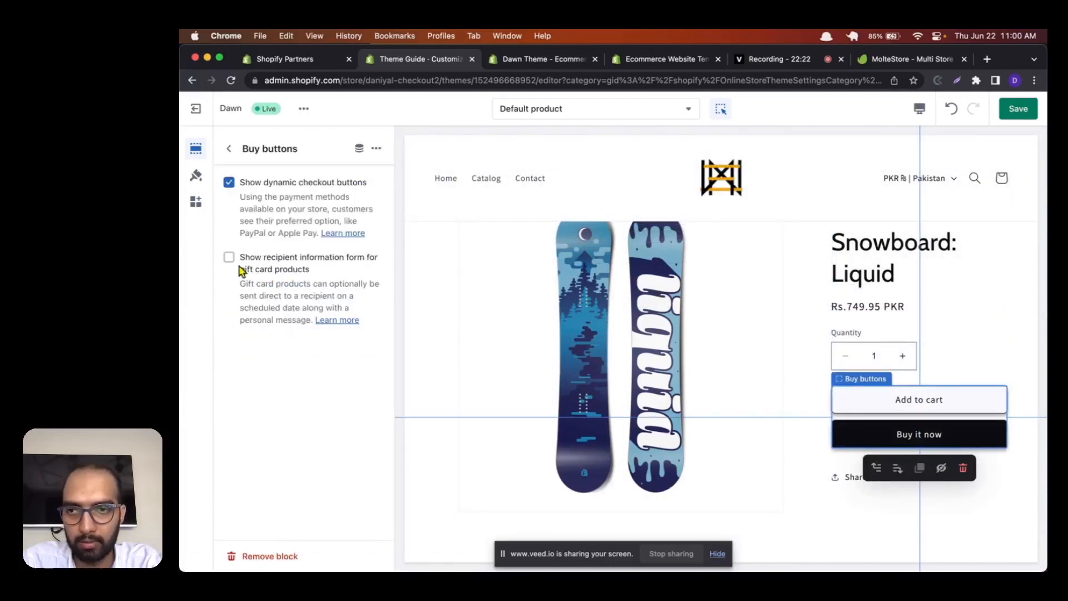
left_click(234, 150)
scroll(276, 356, "down", 2)
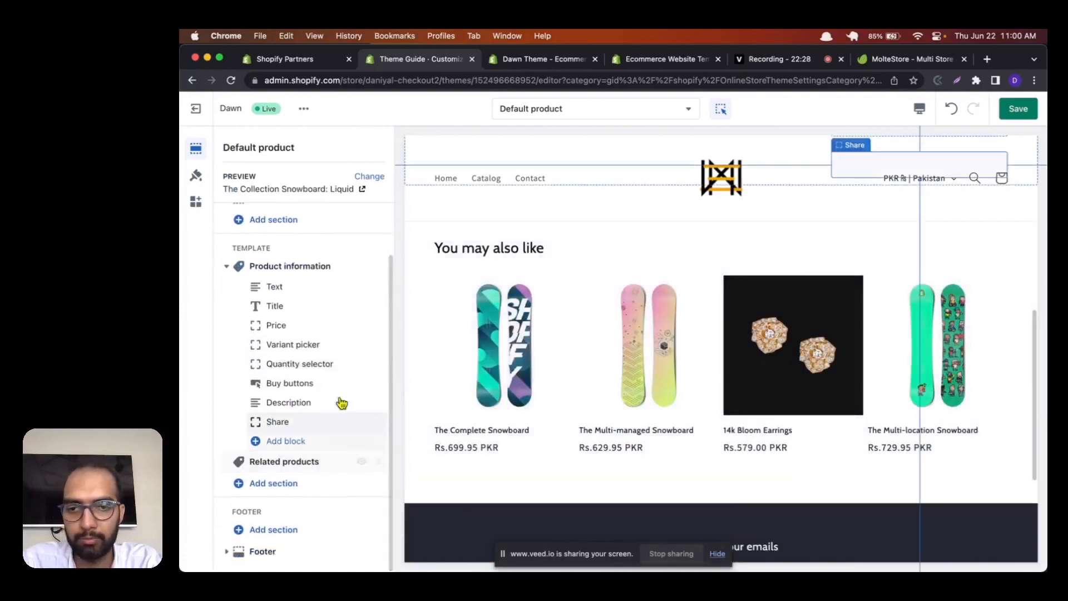
Step: Add a Collage section to the product template and move it above Related products
left_click(275, 483)
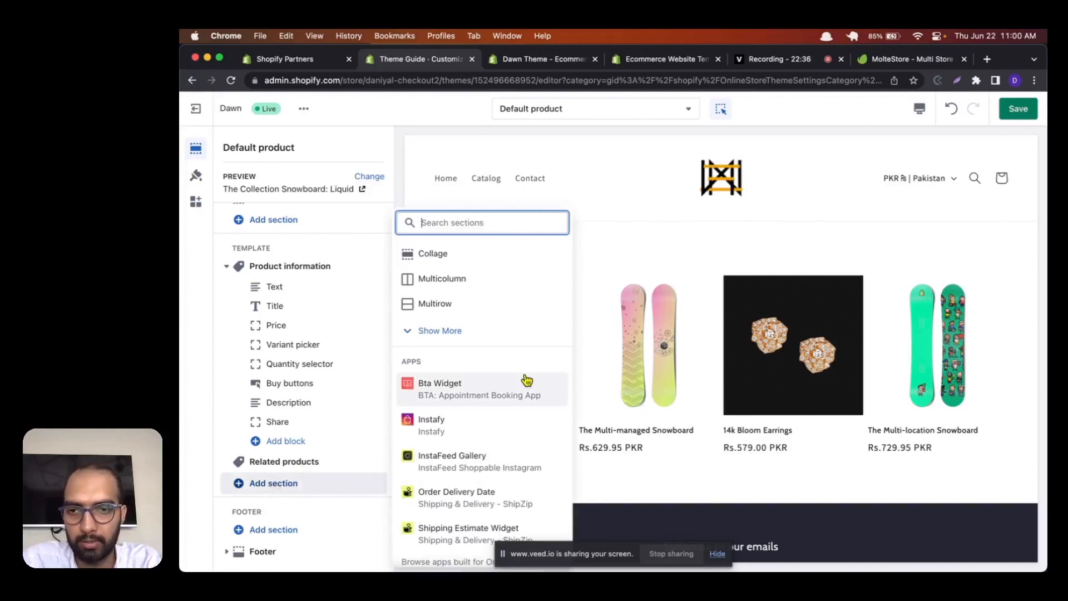
left_click(433, 333)
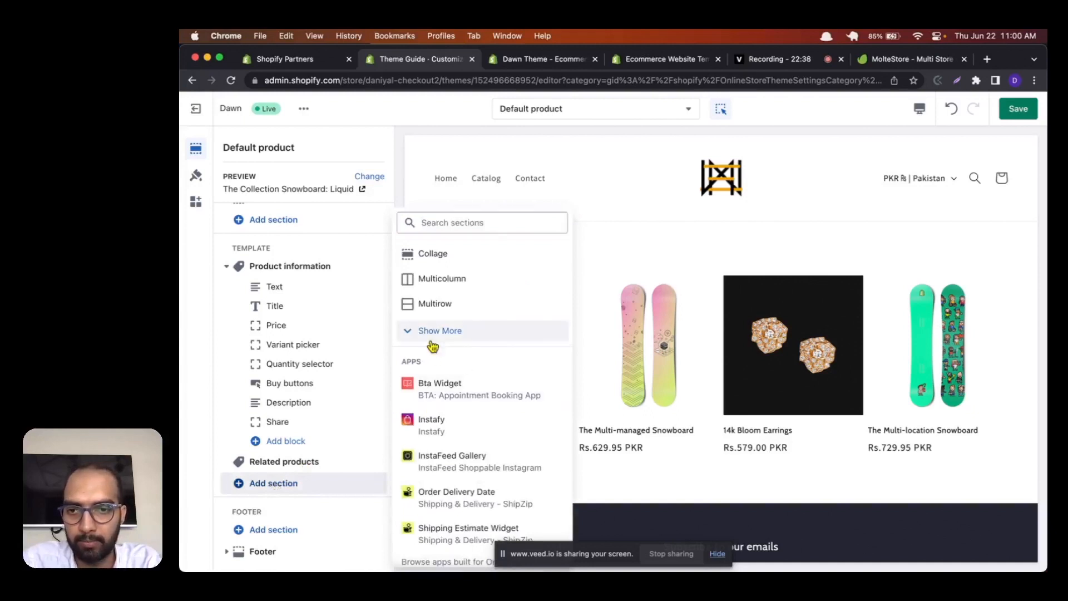
left_click(438, 256)
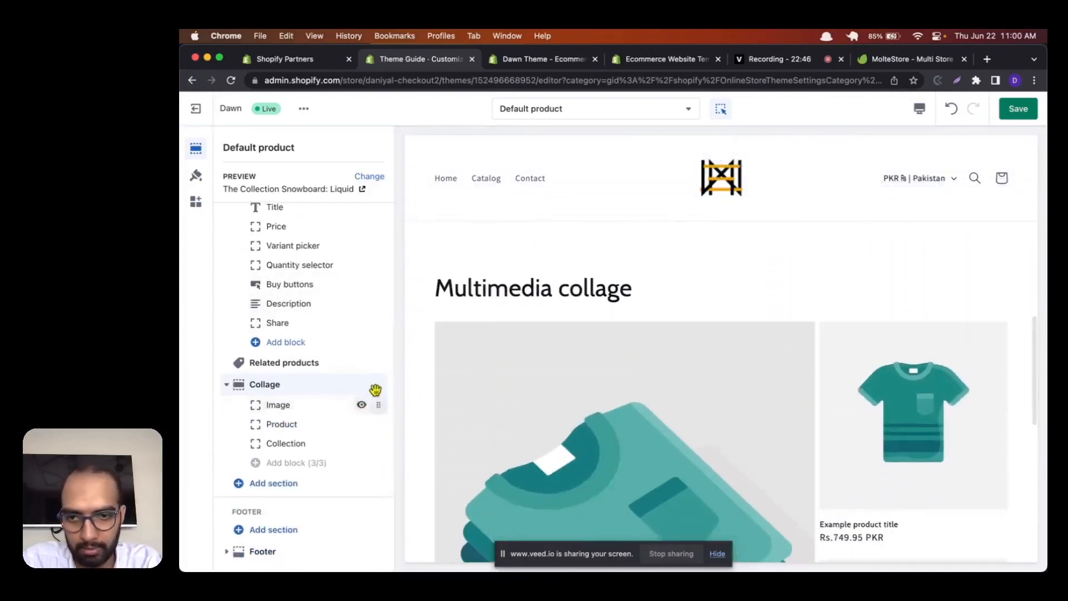
left_click_drag(378, 381, 376, 358)
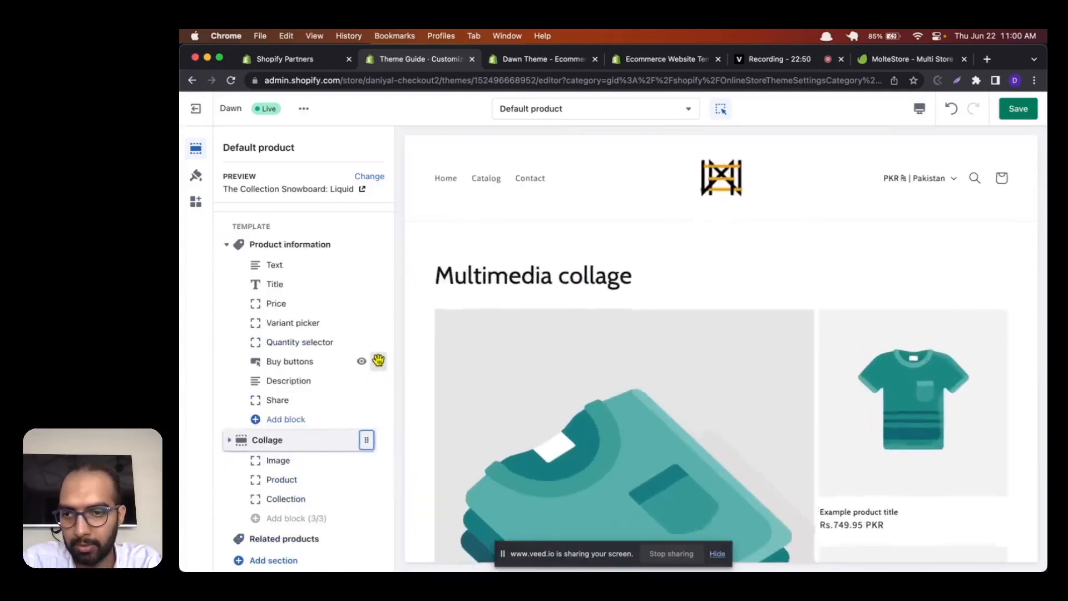
Step: Review the collage in the page preview and examine the settings of its Image block
scroll(565, 327, "down", 4)
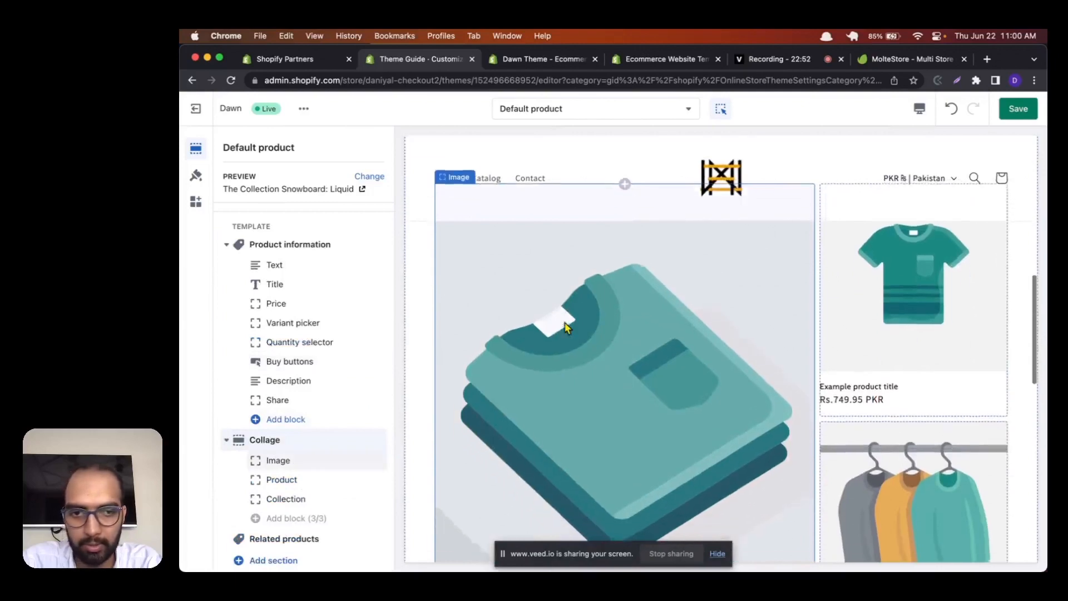
scroll(564, 324, "up", 3)
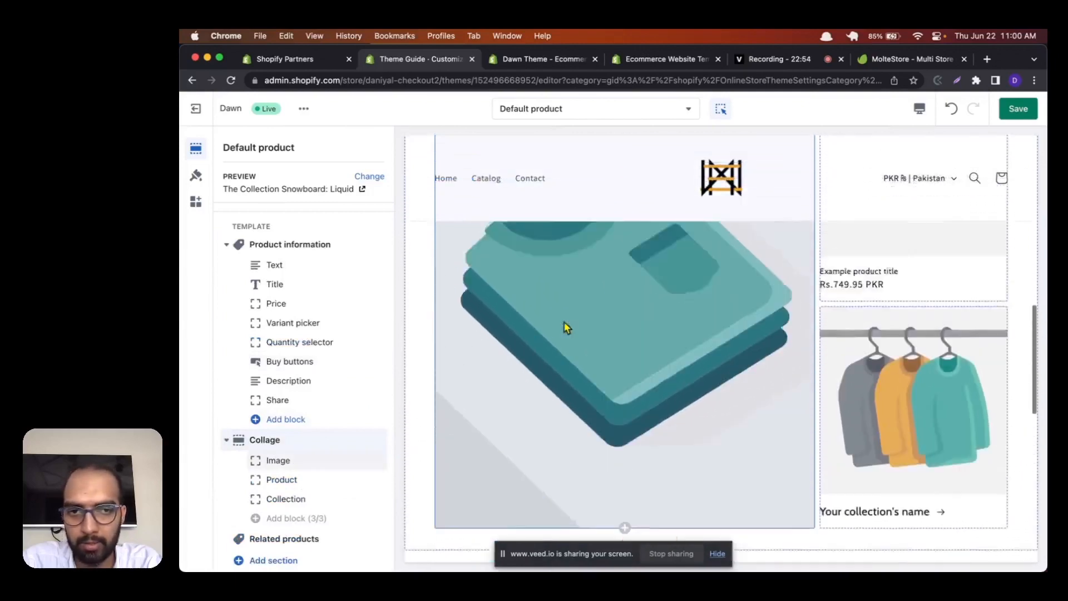
scroll(872, 443, "down", 1)
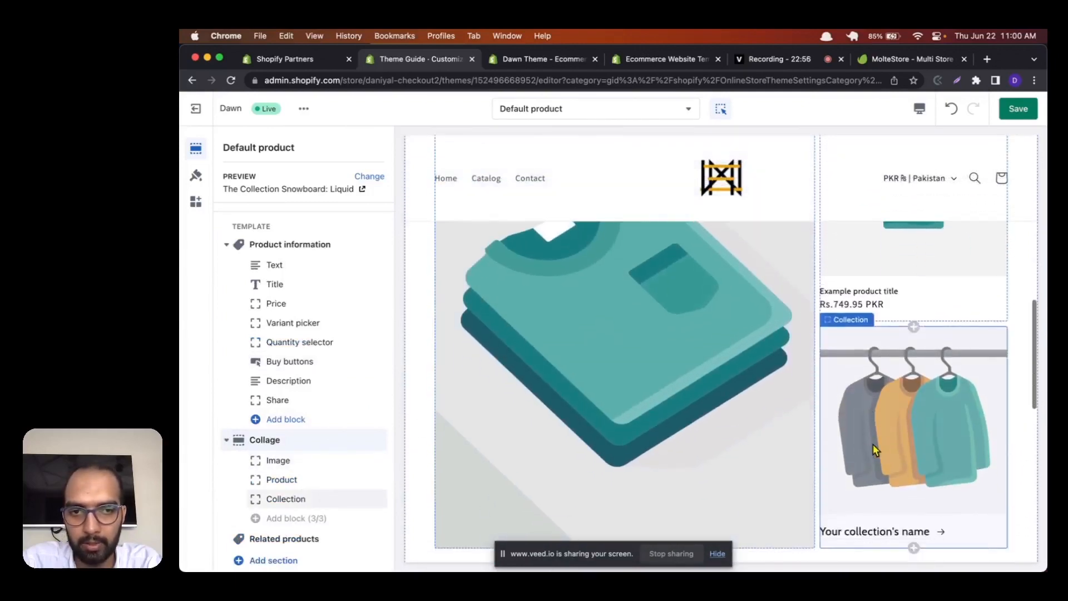
scroll(712, 360, "up", 1)
scroll(711, 359, "up", 2)
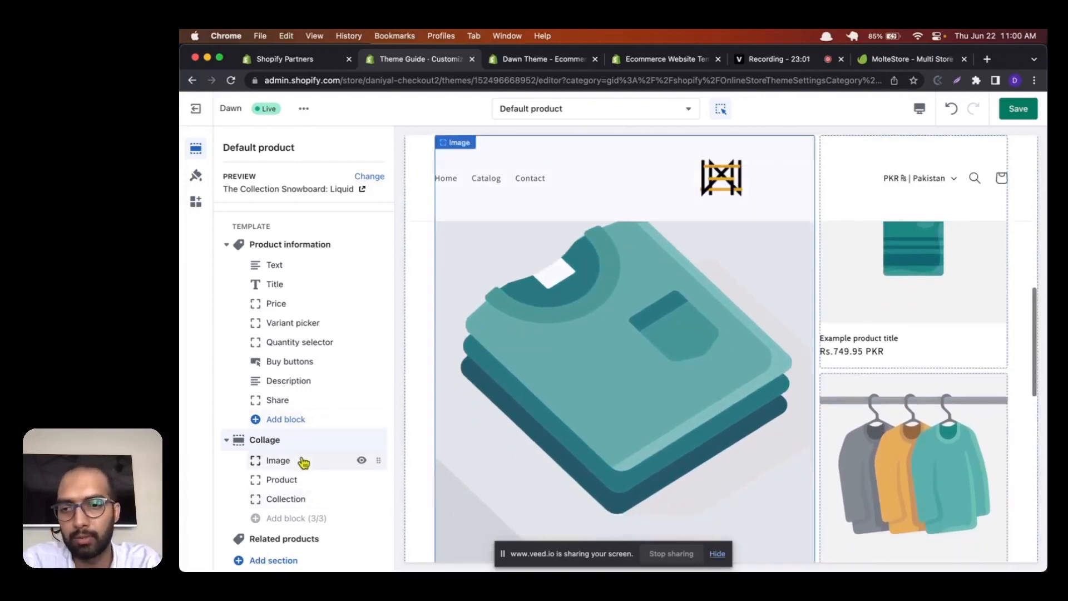
left_click(304, 460)
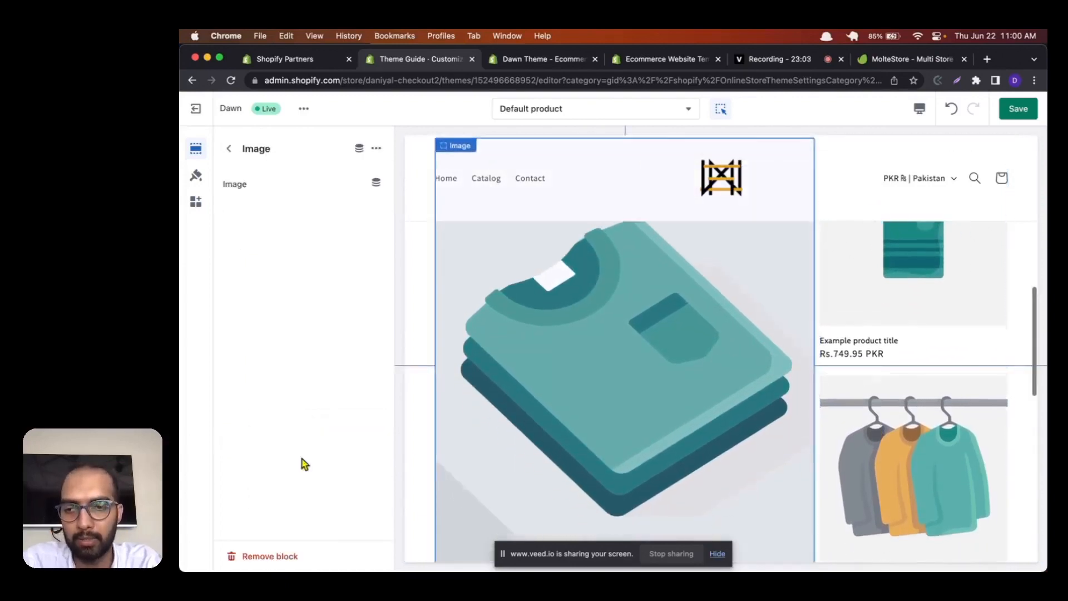
left_click(227, 148)
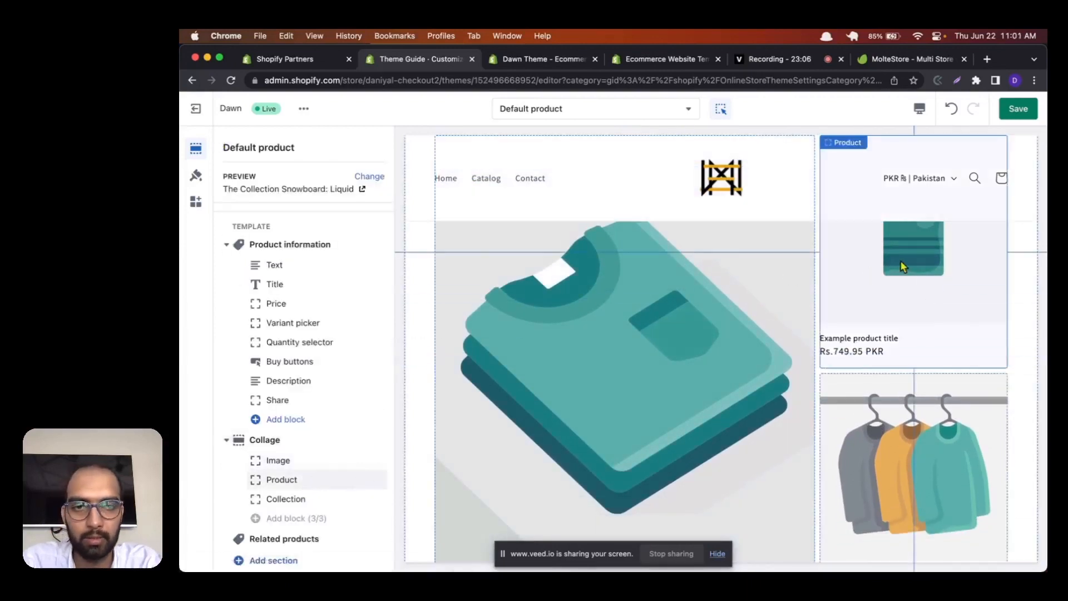
Step: Replace the Collage section's Collection block with a second Product block
scroll(903, 267, "down", 4)
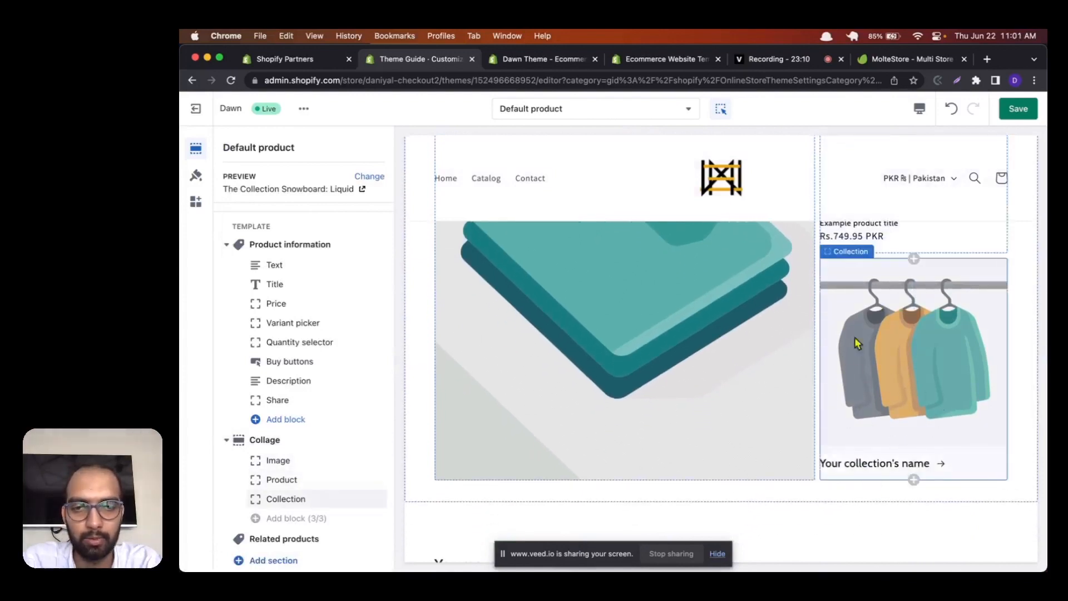
scroll(358, 506, "down", 2)
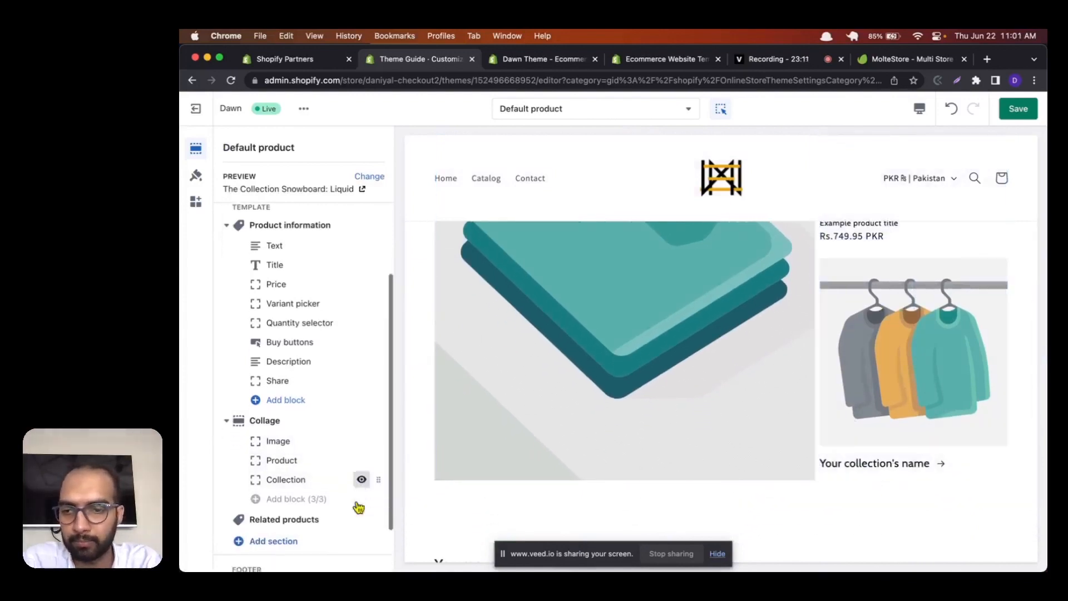
left_click(300, 473)
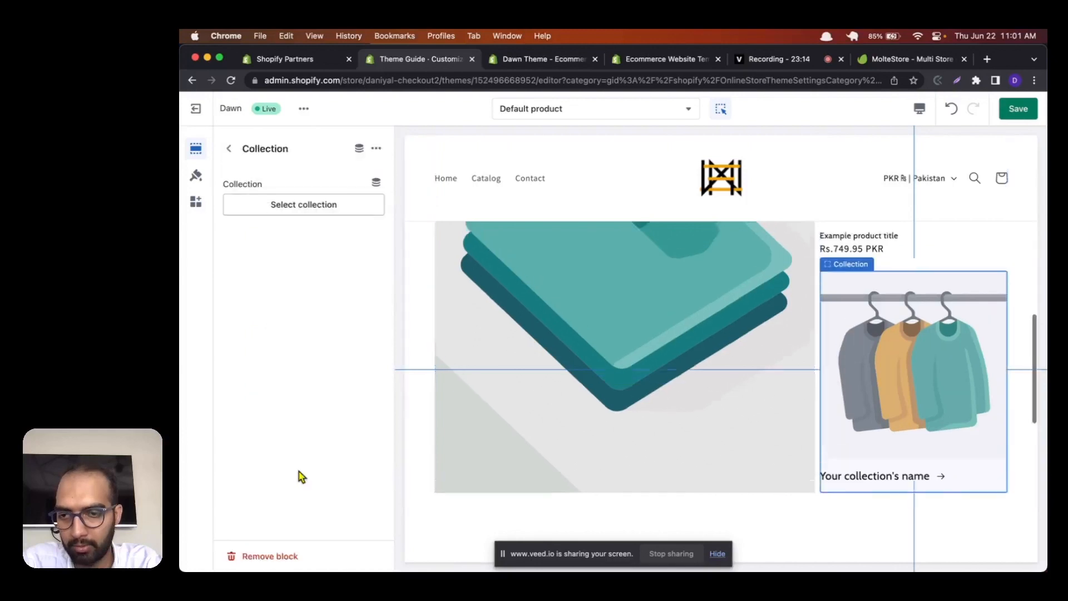
left_click(287, 556)
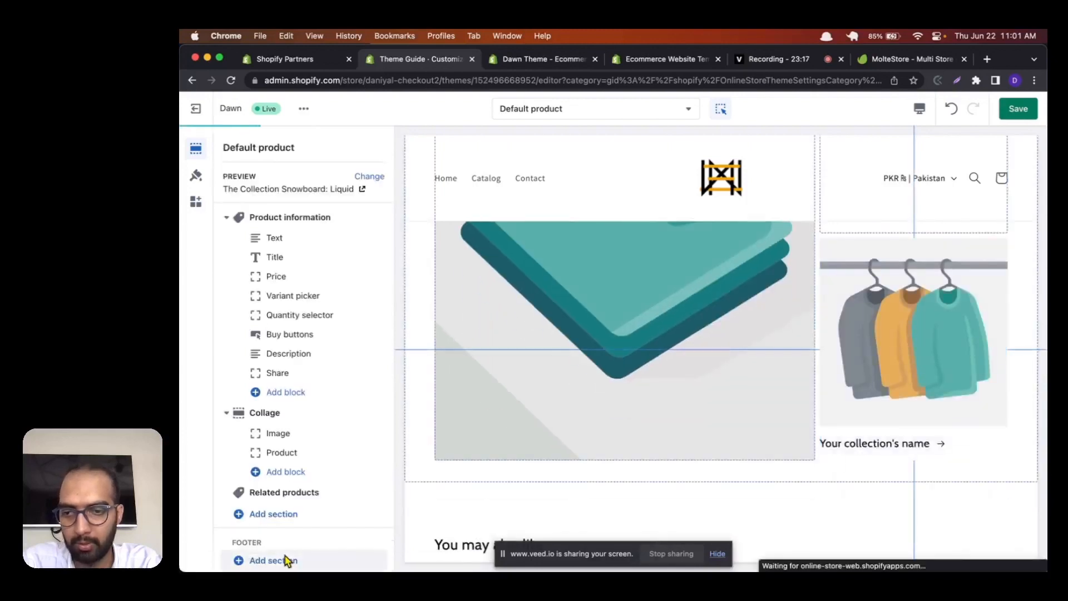
left_click(297, 471)
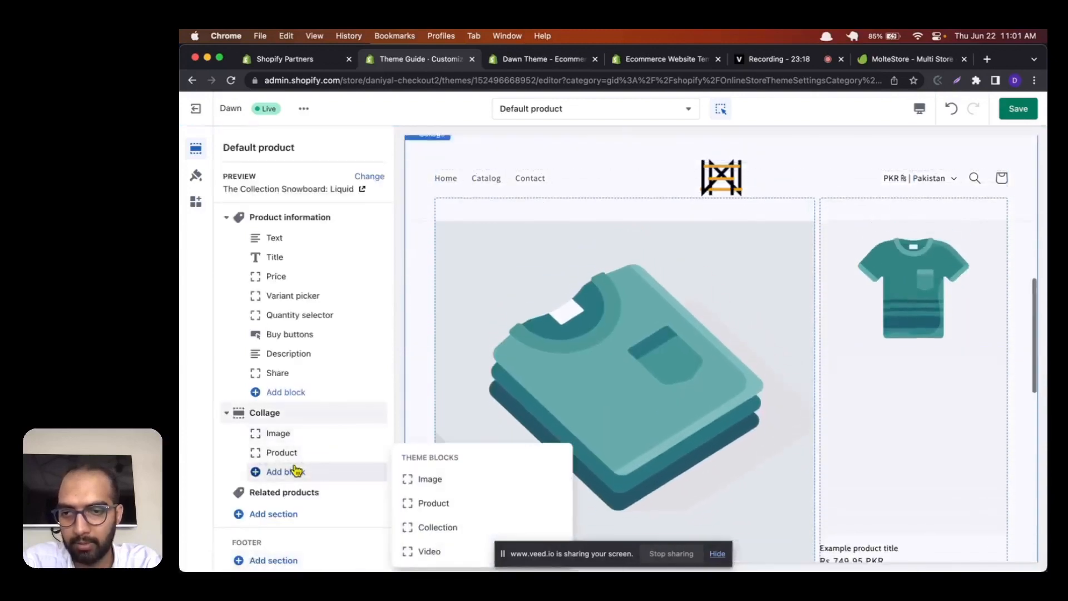
left_click(427, 504)
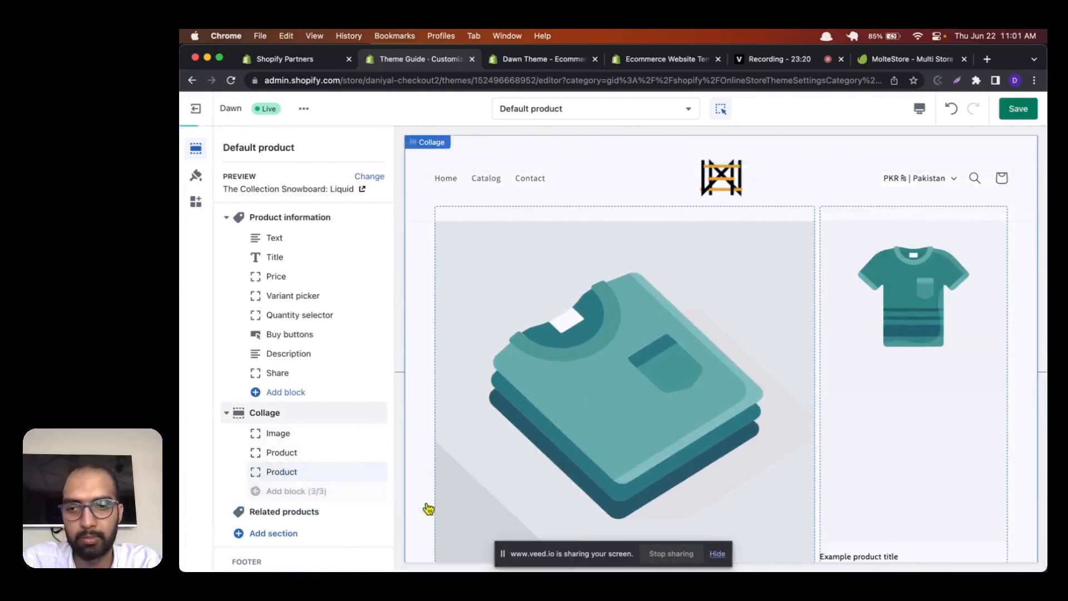
Step: Assign the product 14k Bloom Earrings to the new Product block in the Collage section
left_click(303, 474)
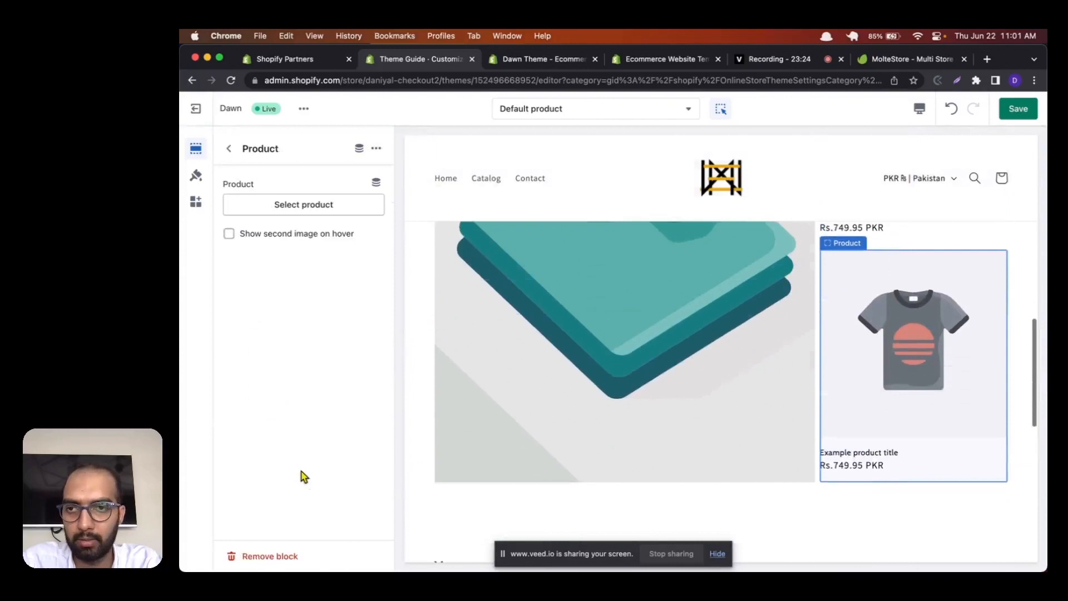
left_click(303, 213)
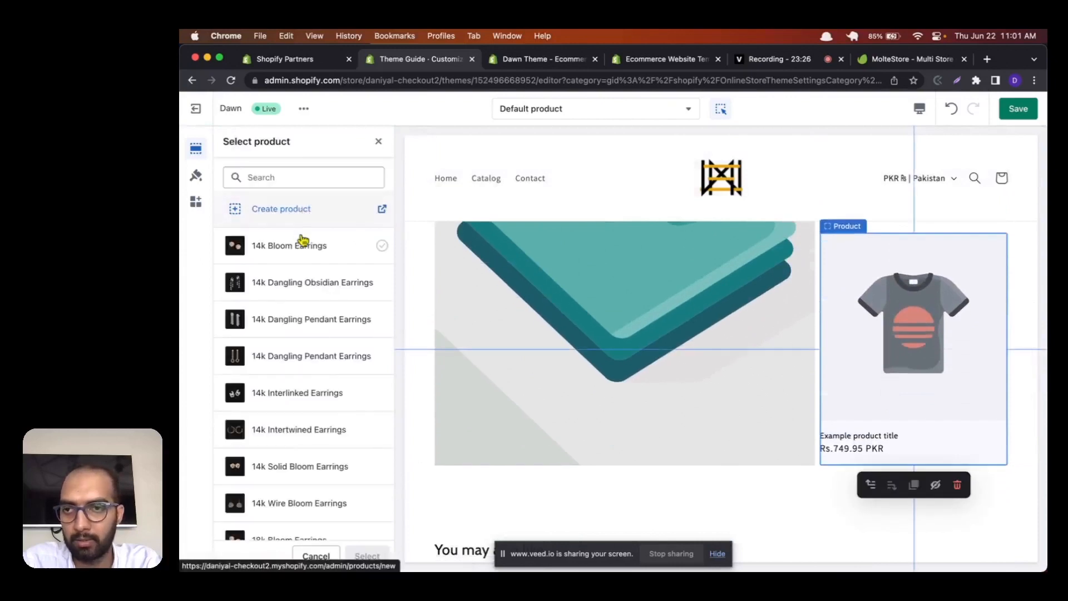
left_click(302, 249)
left_click(352, 556)
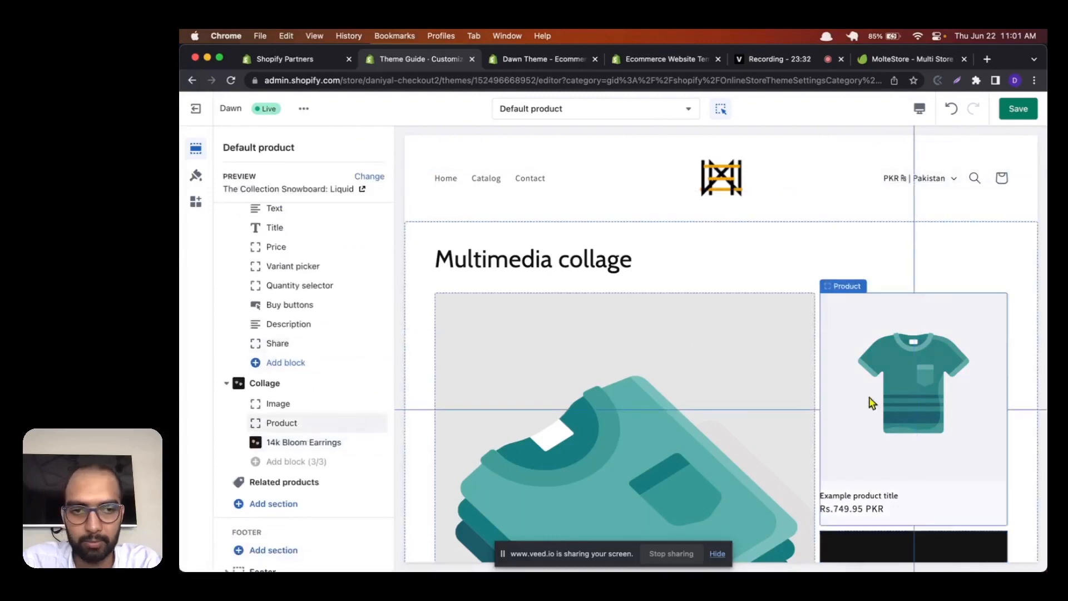
Step: Assign the product 14k Interlinked Earrings to the remaining empty Product block in the Collage section
left_click(329, 422)
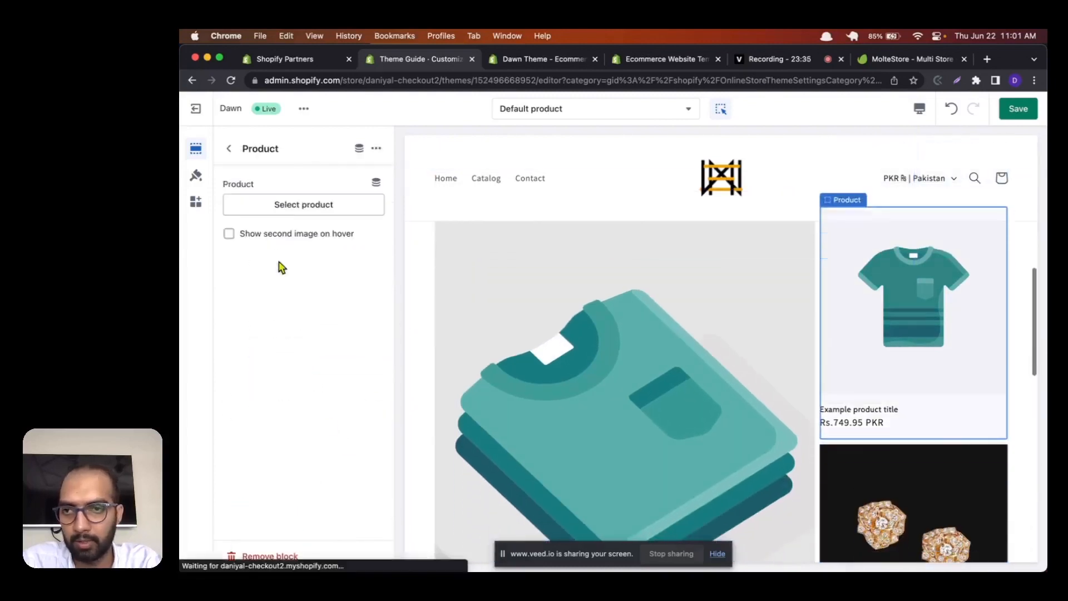
left_click(270, 207)
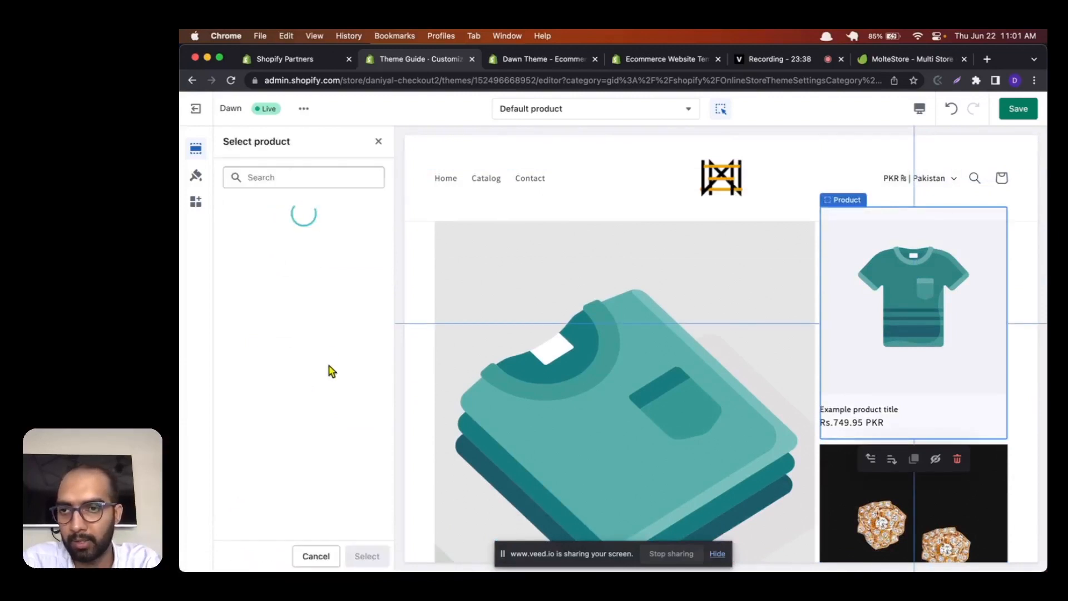
scroll(330, 371, "down", 1)
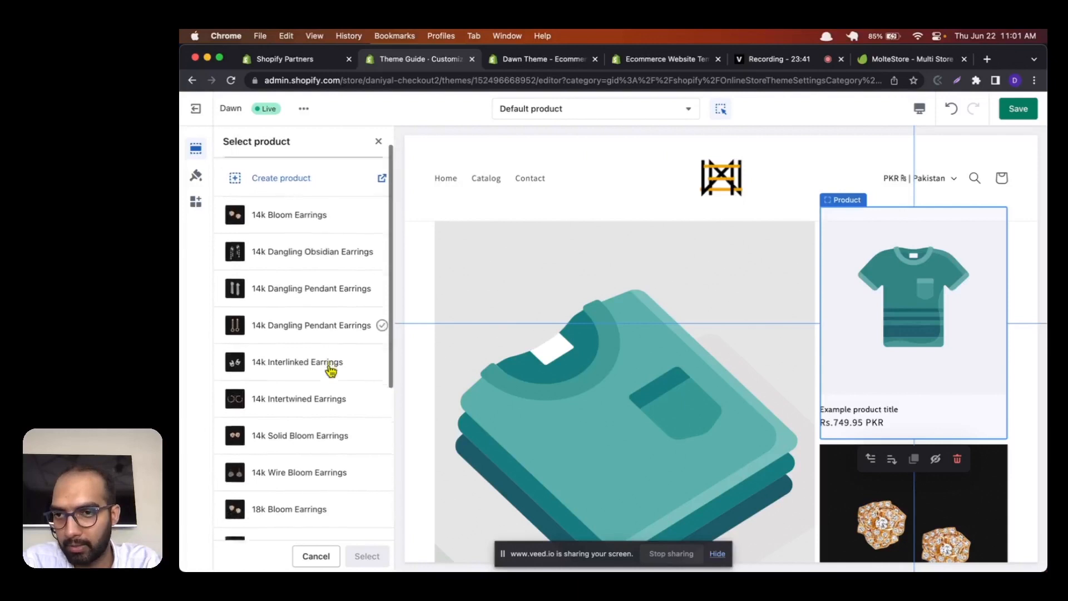
scroll(330, 370, "up", 1)
scroll(329, 370, "down", 2)
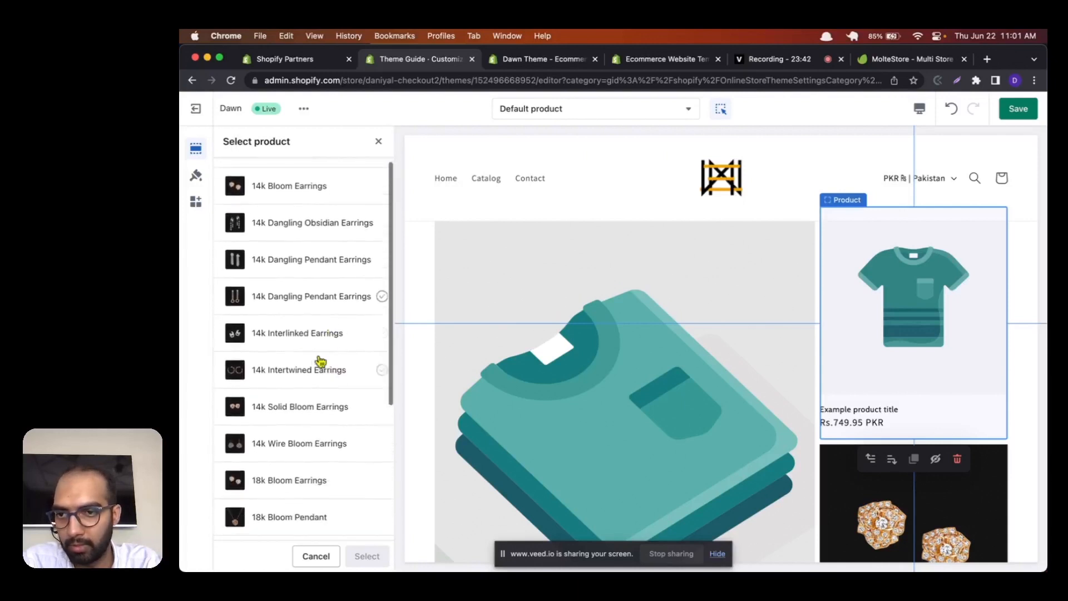
left_click(293, 334)
left_click(368, 557)
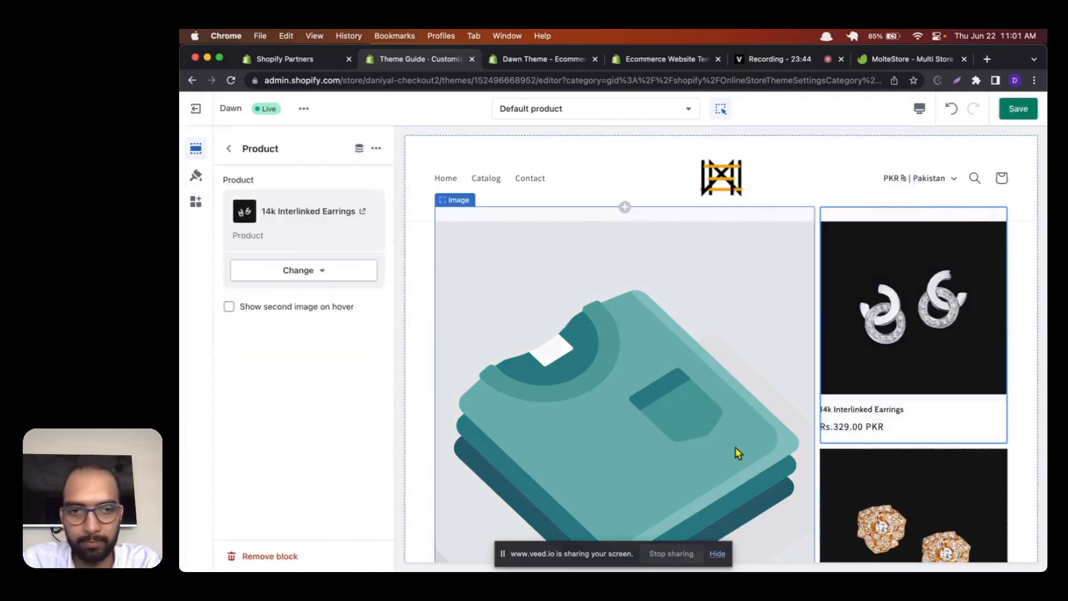
scroll(885, 511, "down", 1)
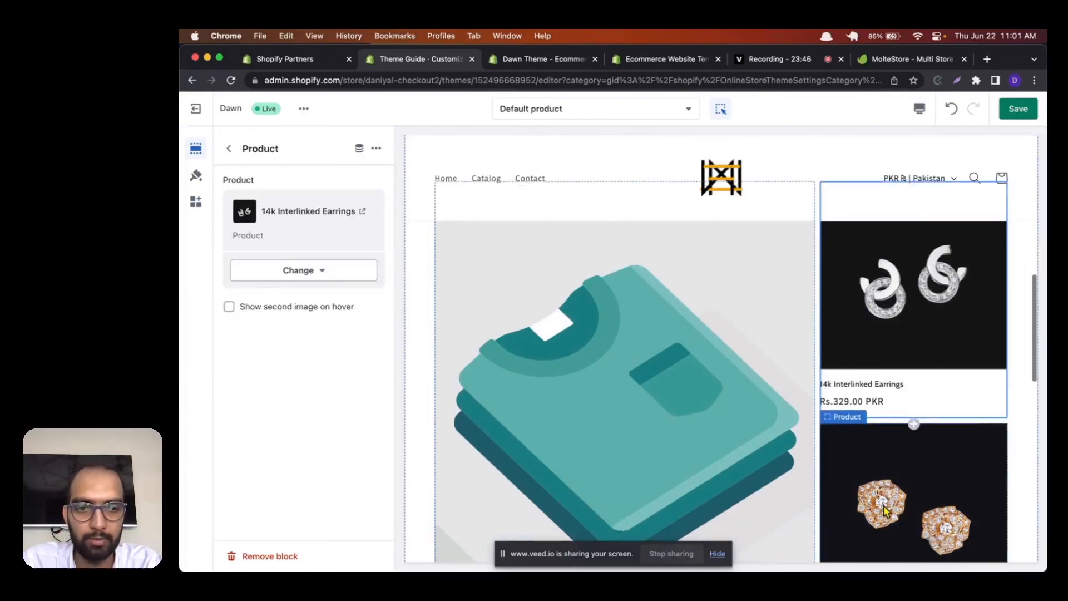
Step: Set the Collage section's Image block to the store library image 18k-rose-gold-infinite-link-earrings
left_click(228, 148)
left_click(300, 403)
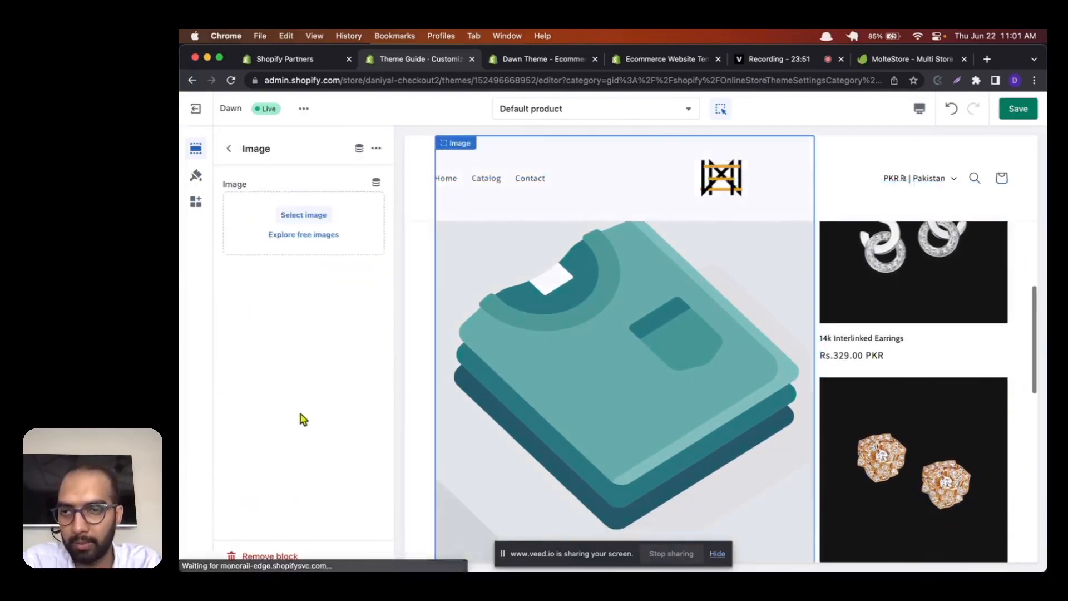
left_click(301, 215)
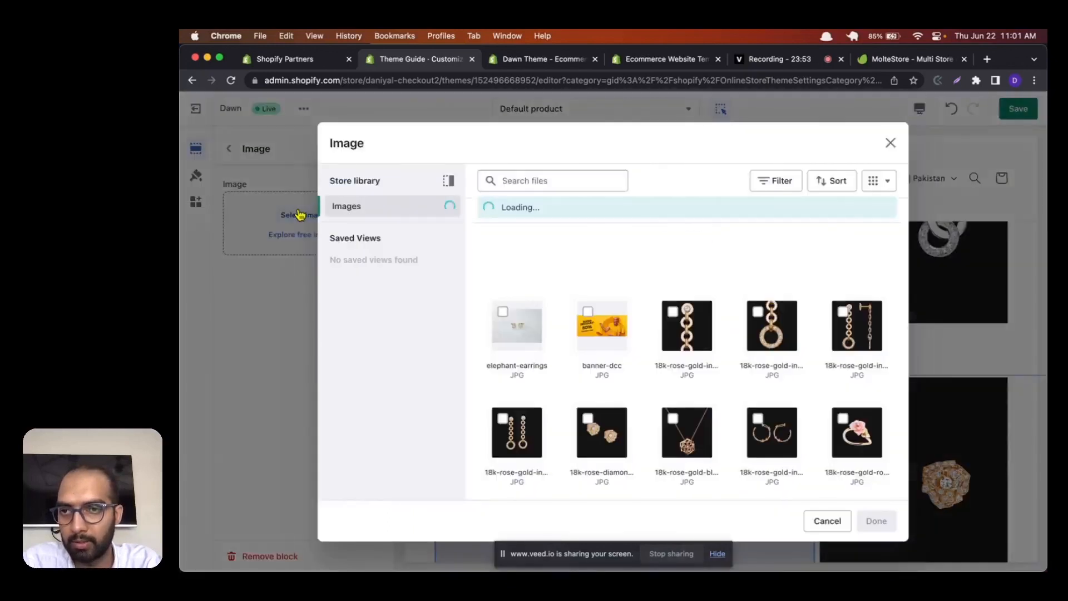
scroll(611, 361, "down", 2)
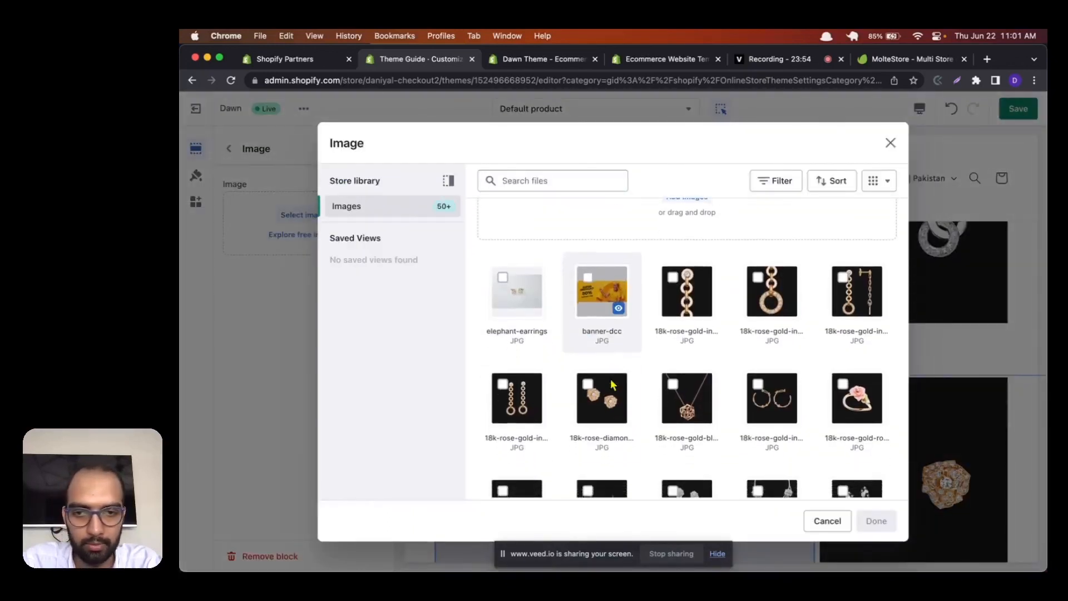
left_click(524, 409)
left_click(876, 521)
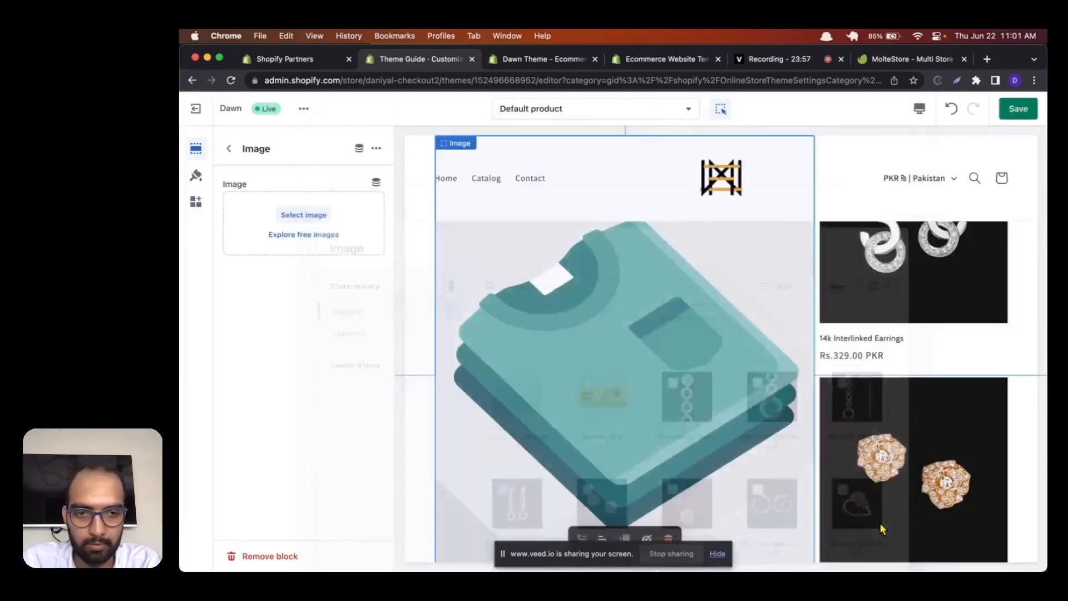
scroll(795, 425, "down", 6)
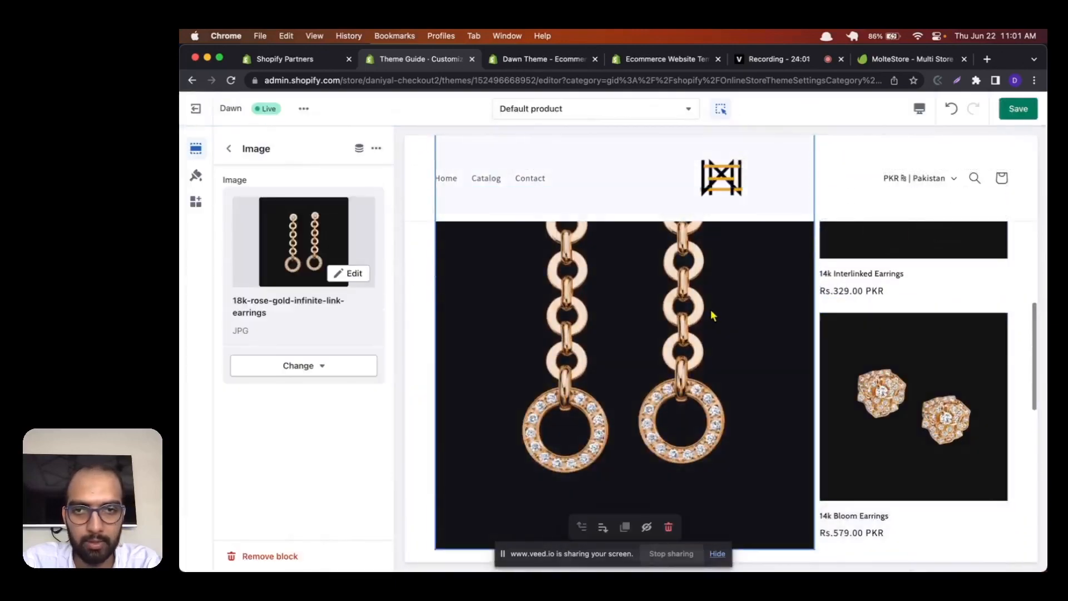
scroll(712, 311, "up", 5)
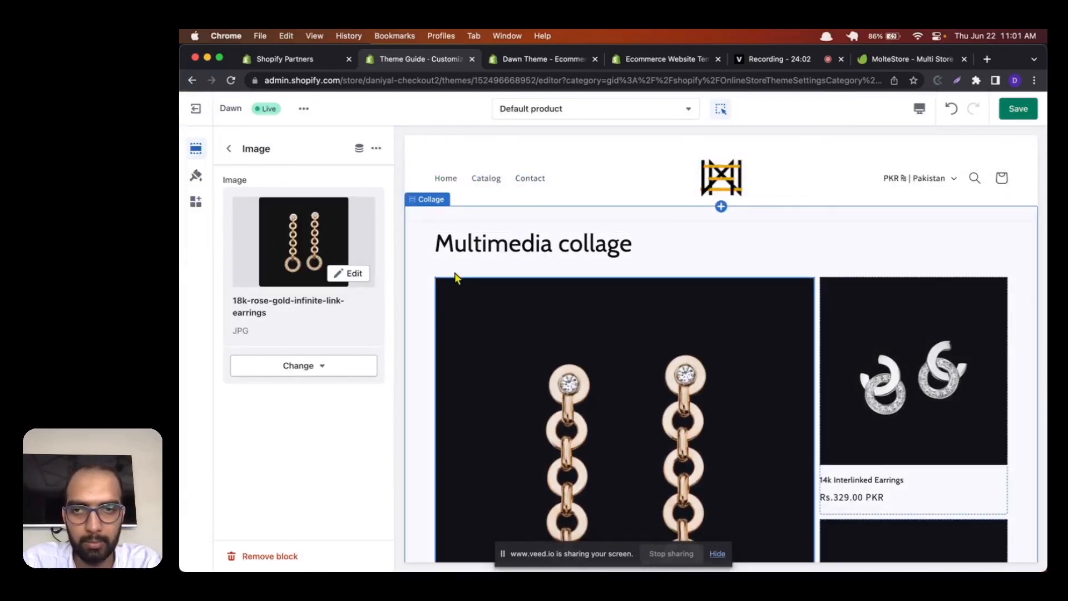
Step: Examine the 14k Bloom Earrings block's settings and review the collage in the page preview
left_click(229, 148)
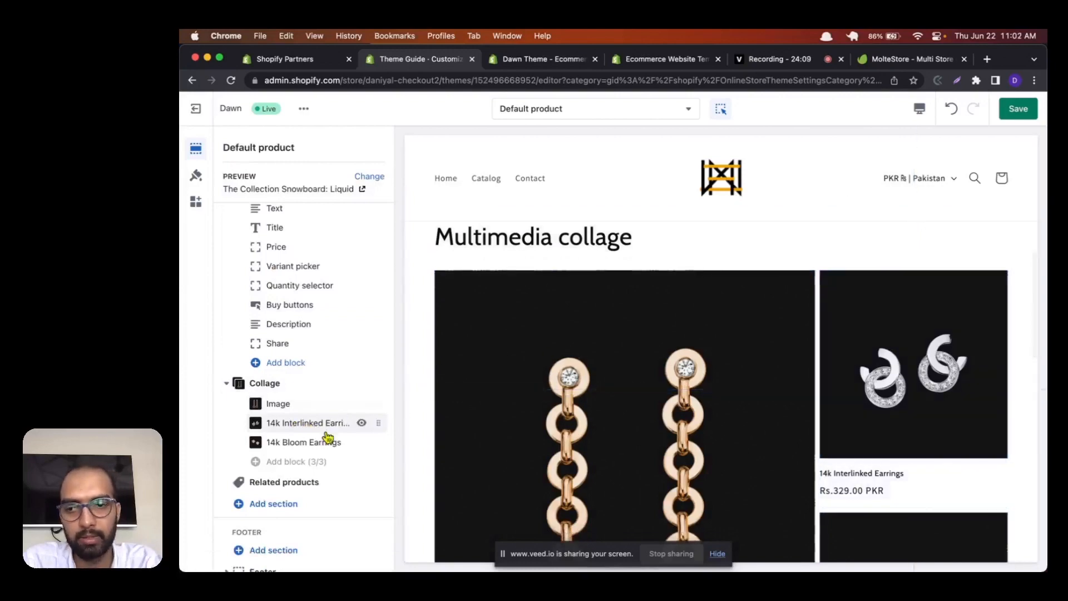
left_click(284, 443)
scroll(814, 403, "down", 10)
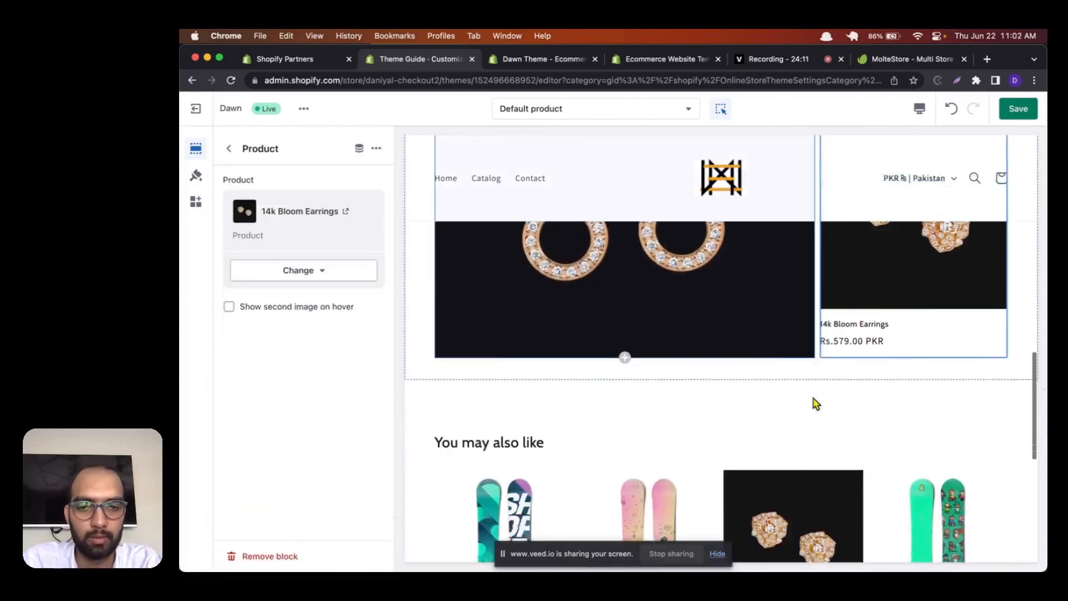
scroll(814, 403, "up", 4)
scroll(814, 404, "up", 5)
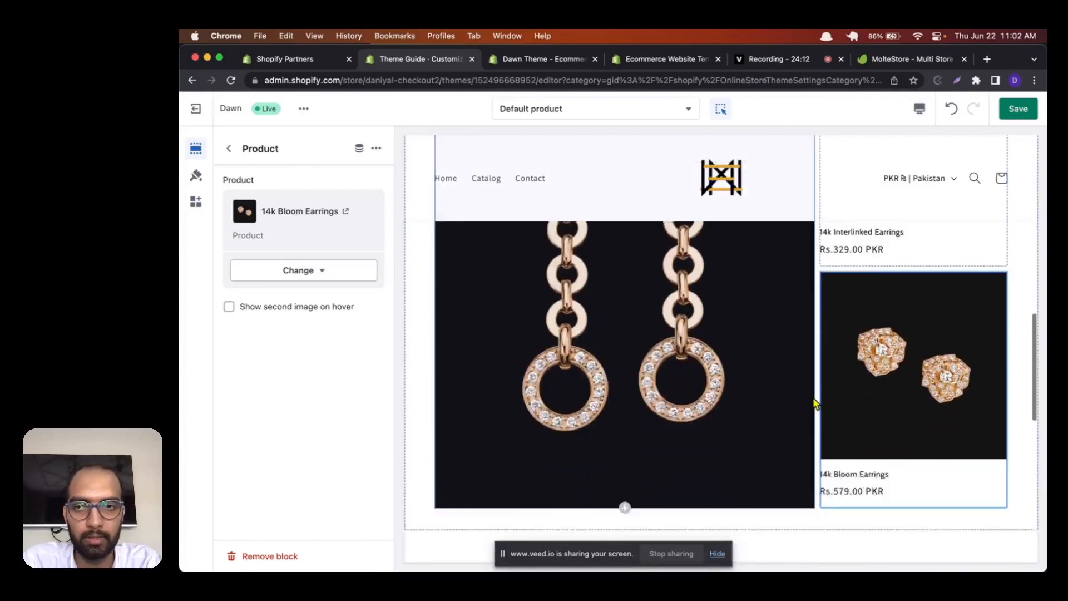
left_click(233, 158)
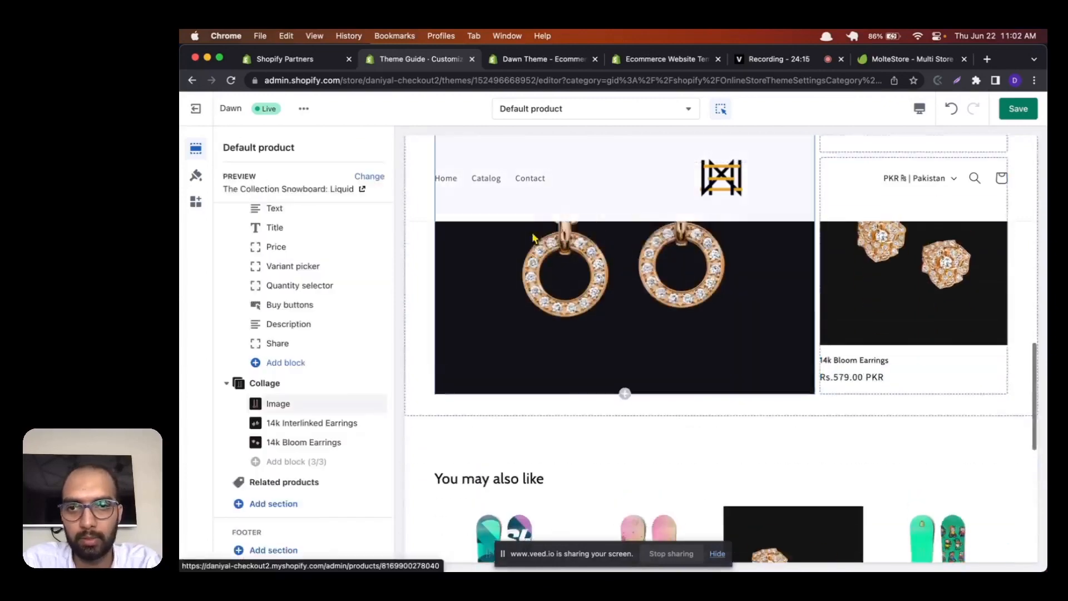
Step: Add a Video section below Related products in the product template and save the theme changes
left_click(269, 505)
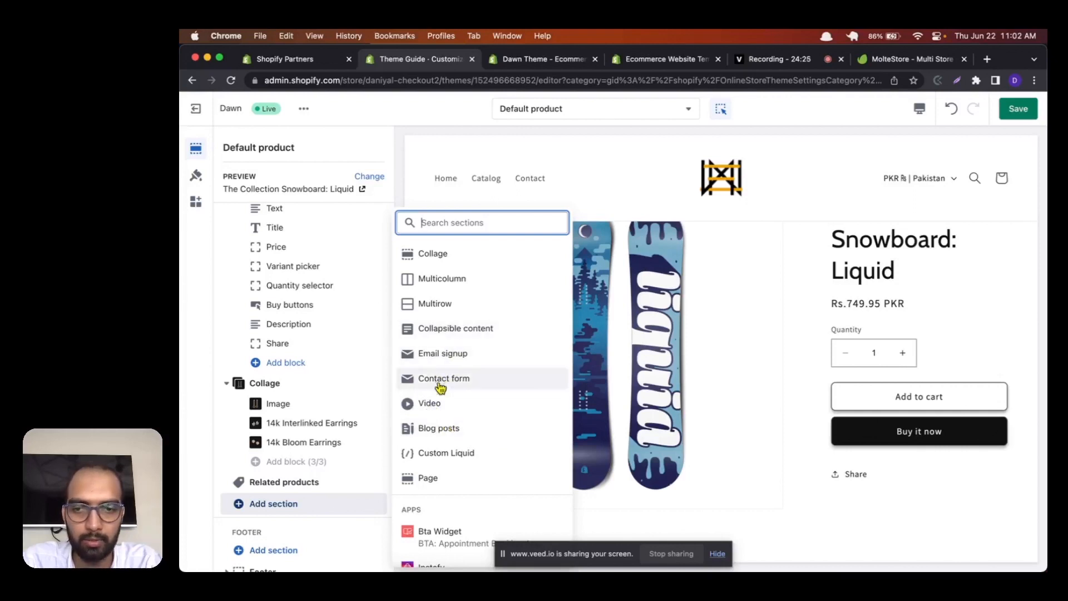
left_click(431, 403)
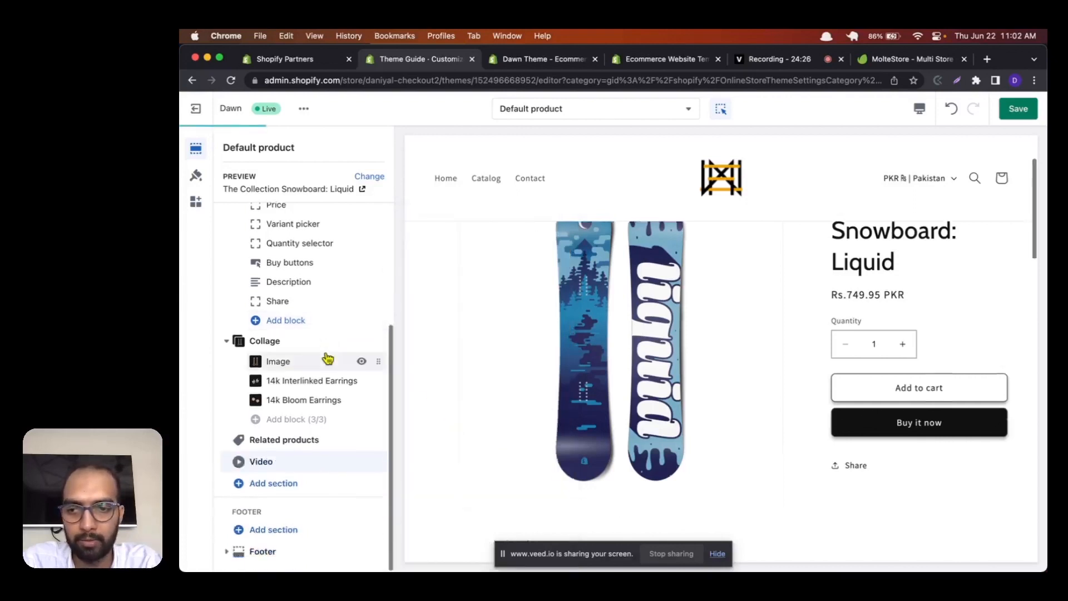
mouse_move(376, 462)
left_mouse_down()
mouse_move(377, 451)
mouse_move(375, 459)
left_mouse_up()
scroll(663, 385, "down", 6)
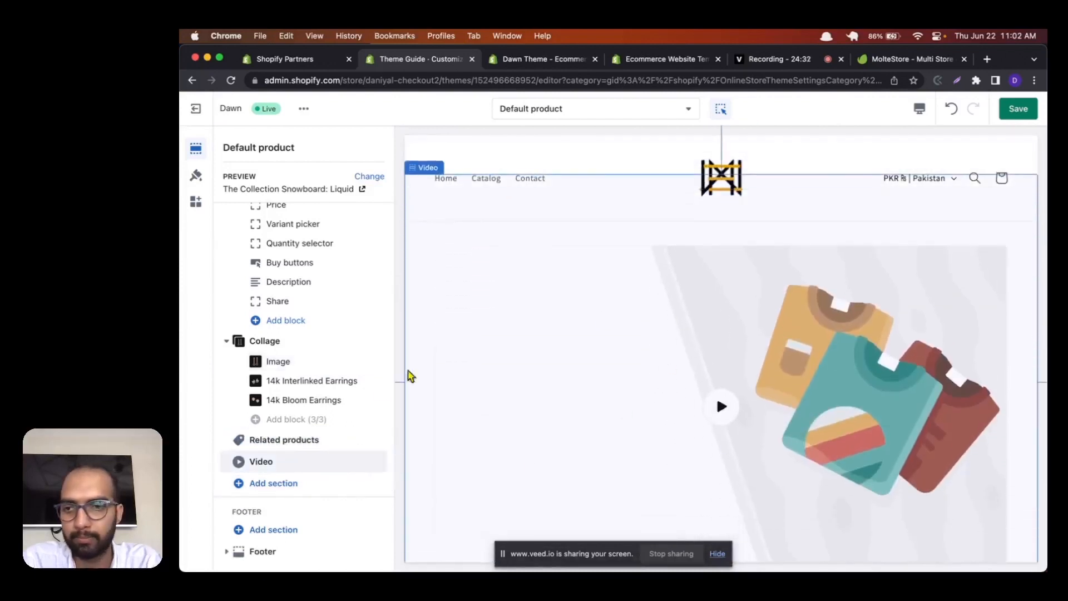
left_click(1021, 108)
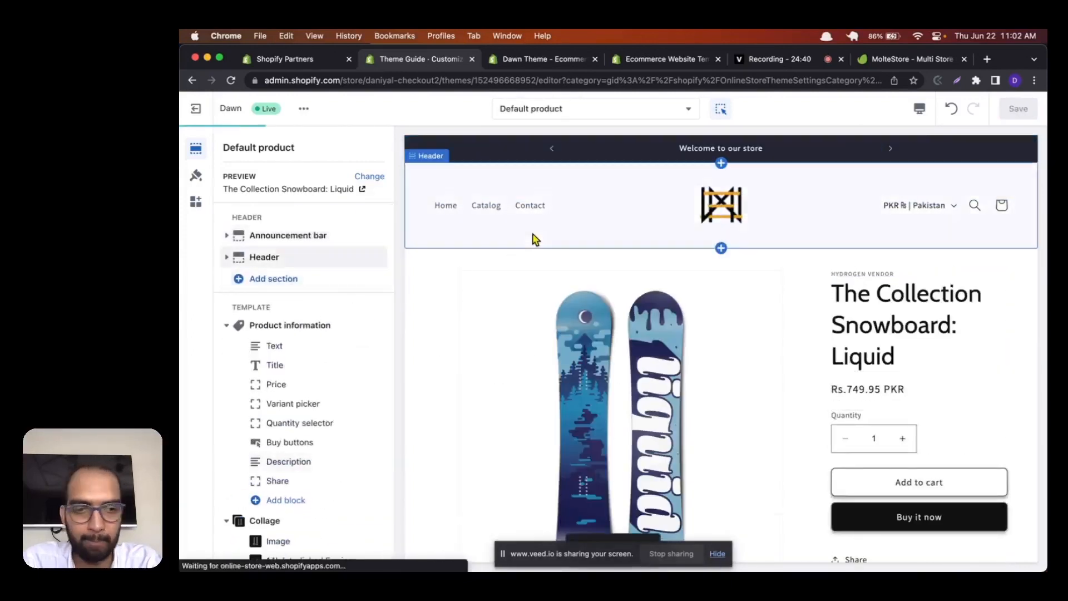
Step: Switch the theme editor to the Cart template and examine its sections, collapsing the Subtotal section
scroll(616, 222, "down", 2)
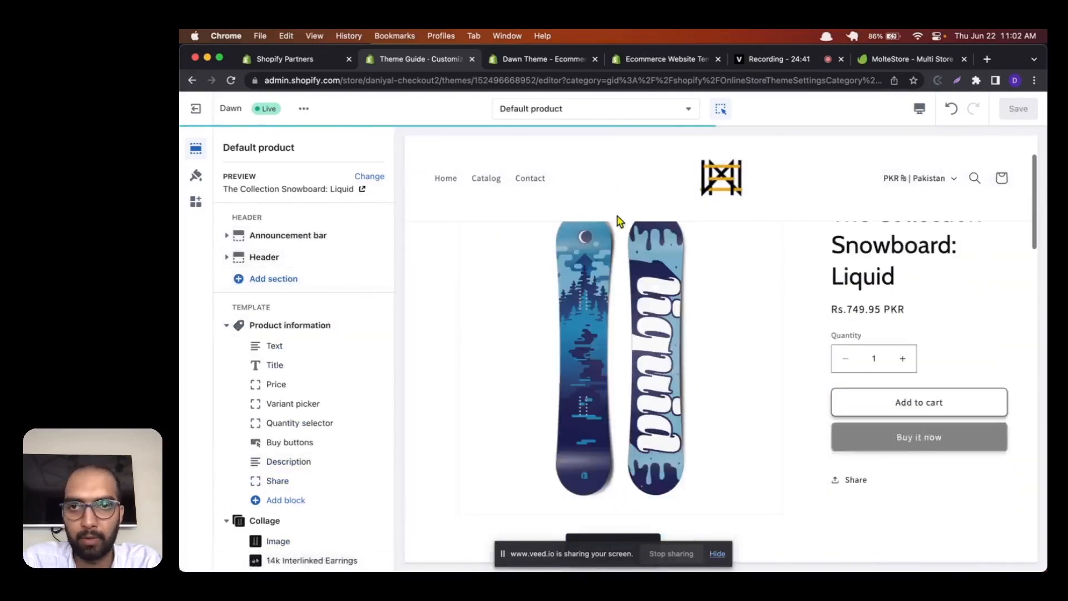
left_click(606, 110)
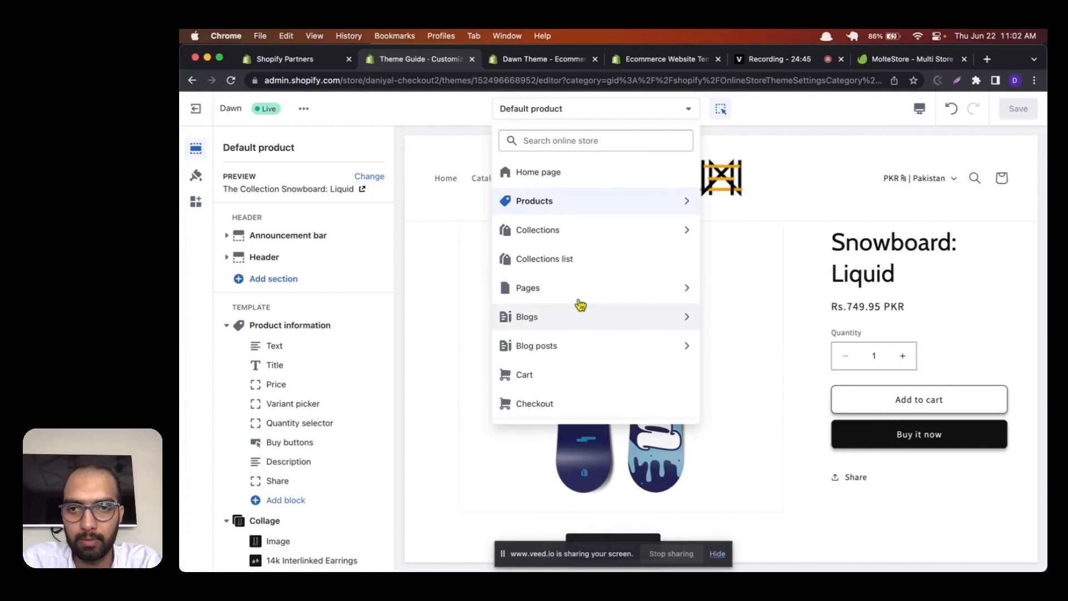
scroll(579, 234, "down", 2)
left_click(550, 319)
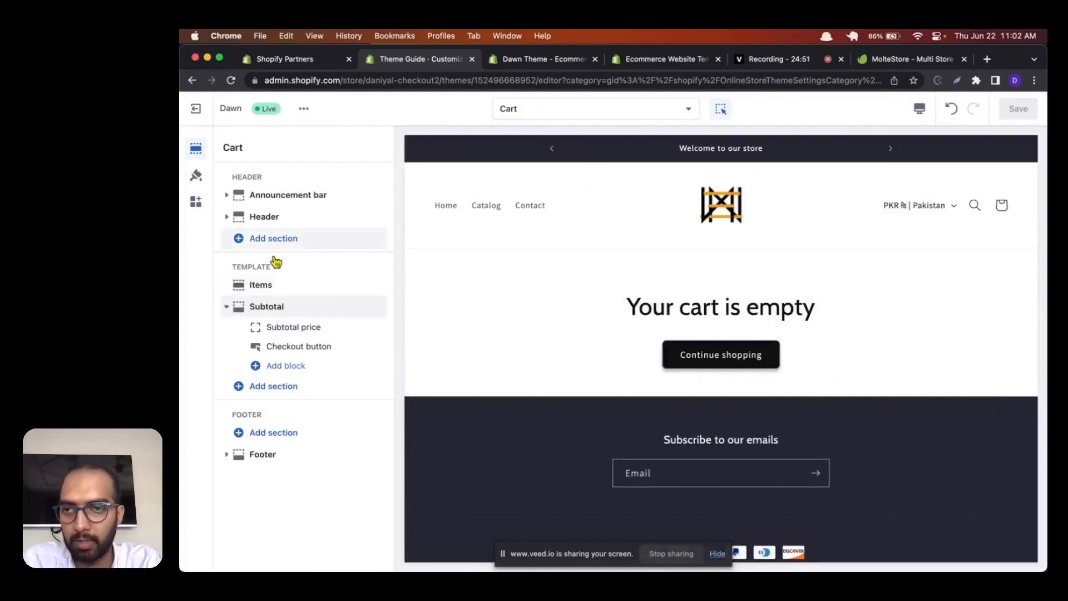
left_click(227, 309)
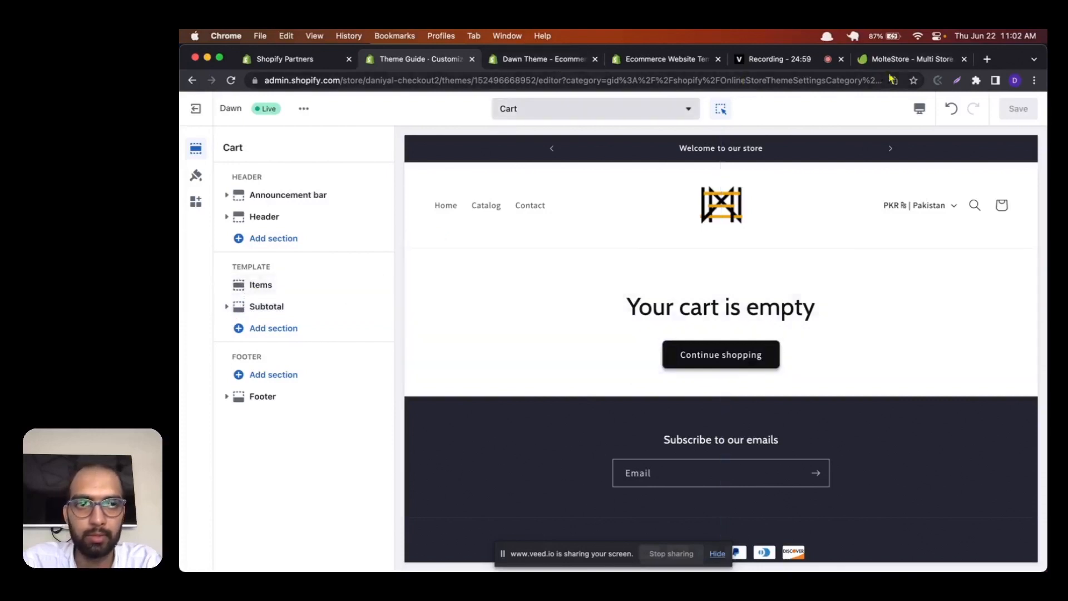
Step: Duplicate the theme editor's browser tab and shorten the copy's address to open the store's admin home page
right_click(404, 67)
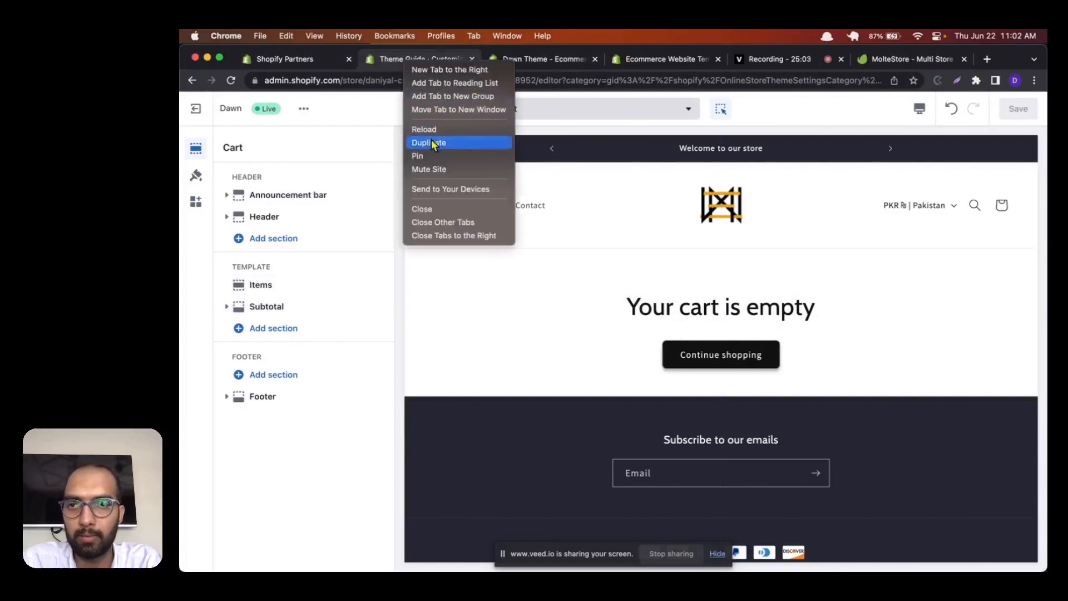
left_click(432, 139)
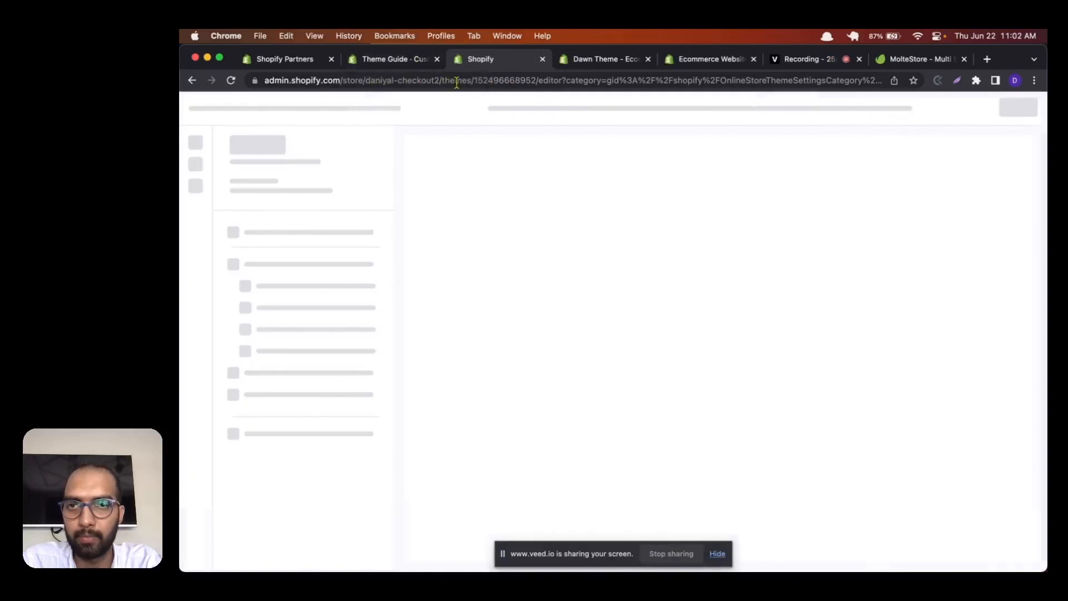
left_click_drag(473, 83, 789, 162)
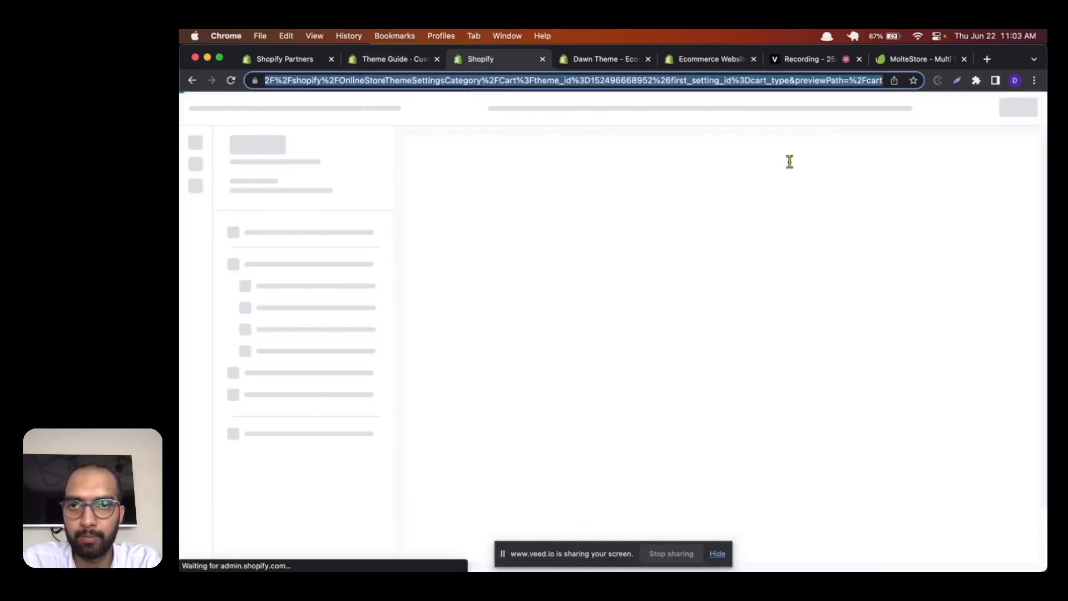
key("BackSpace")
key("BackSpace")
key("BackSpace")
key("BackSpace")
key("BackSpace")
key("BackSpace")
key("BackSpace")
key("BackSpace")
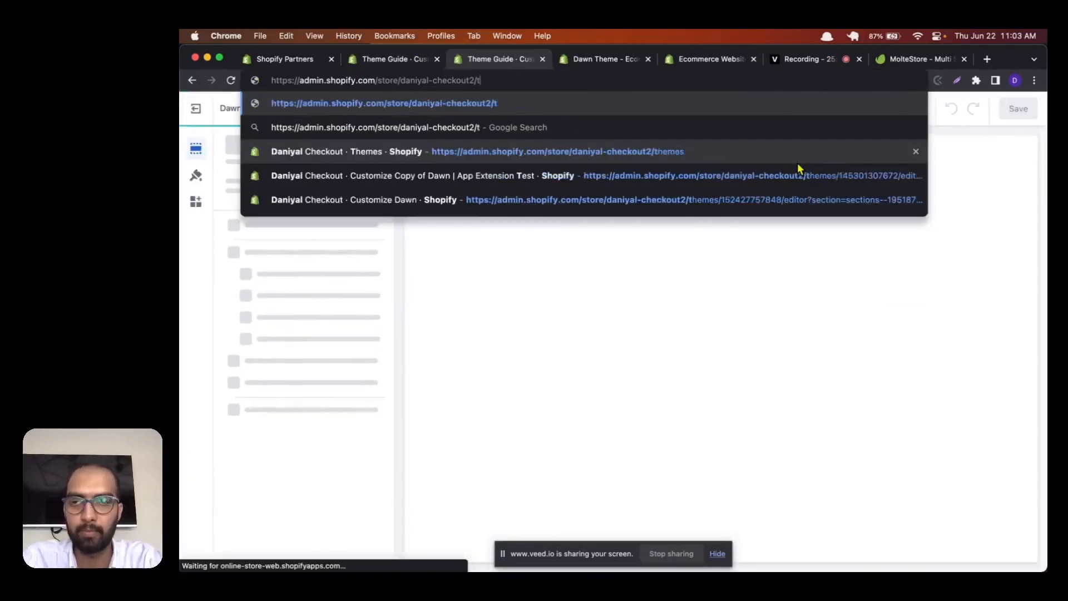
key("Return")
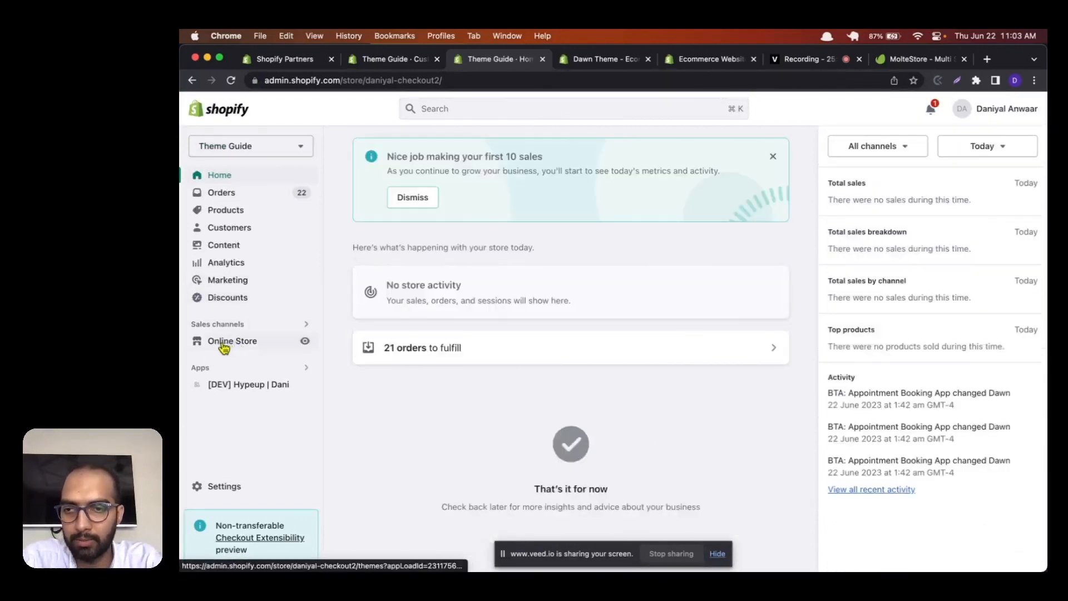
Step: Open the live online store from the admin and browse its home page and product catalog
left_click(305, 342)
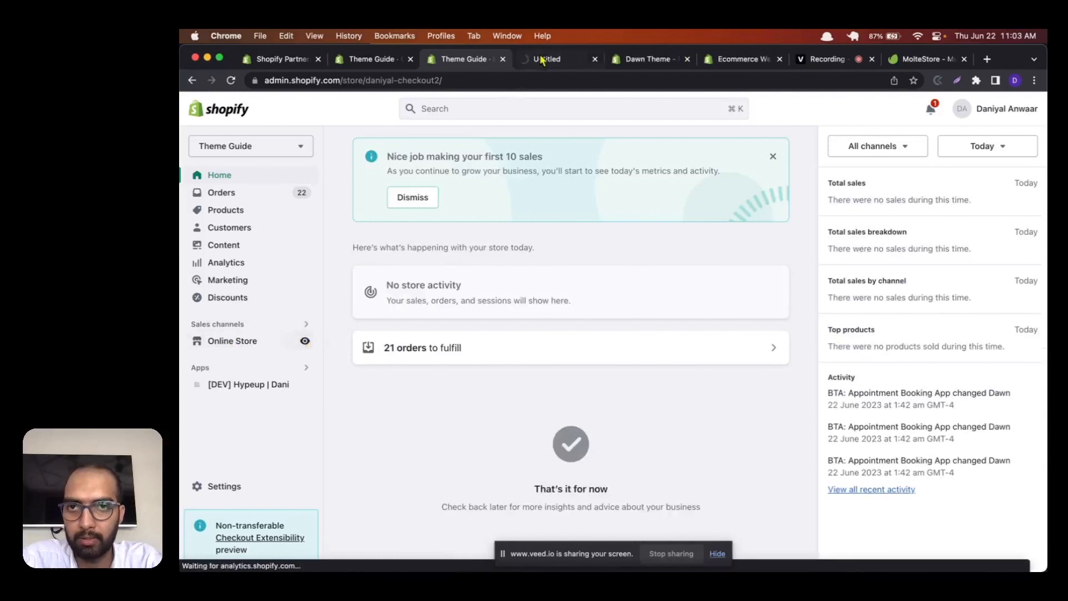
left_click(540, 59)
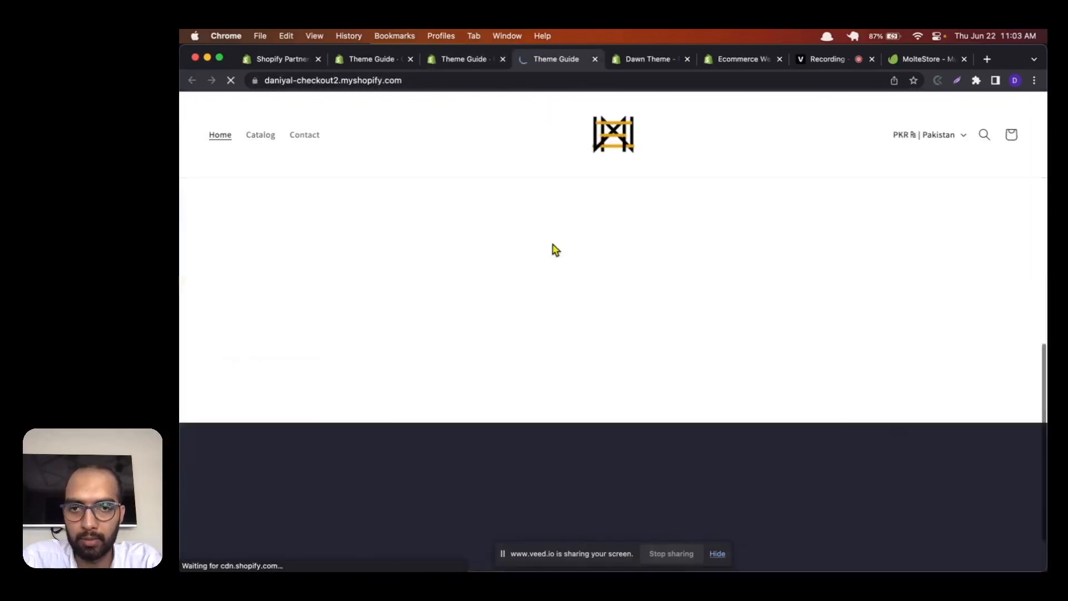
scroll(556, 250, "down", 5)
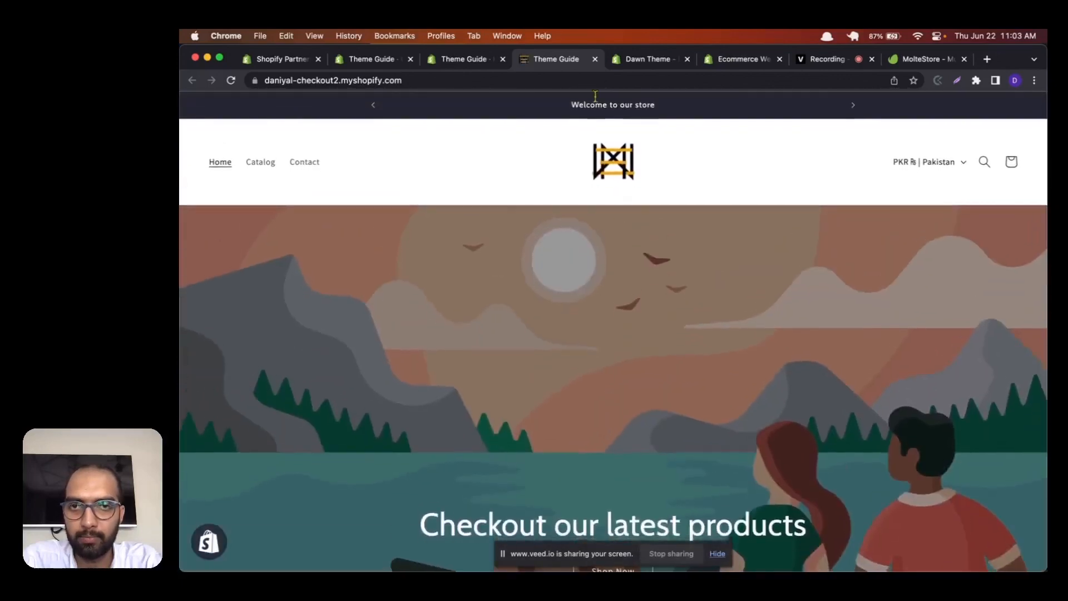
left_click(587, 81)
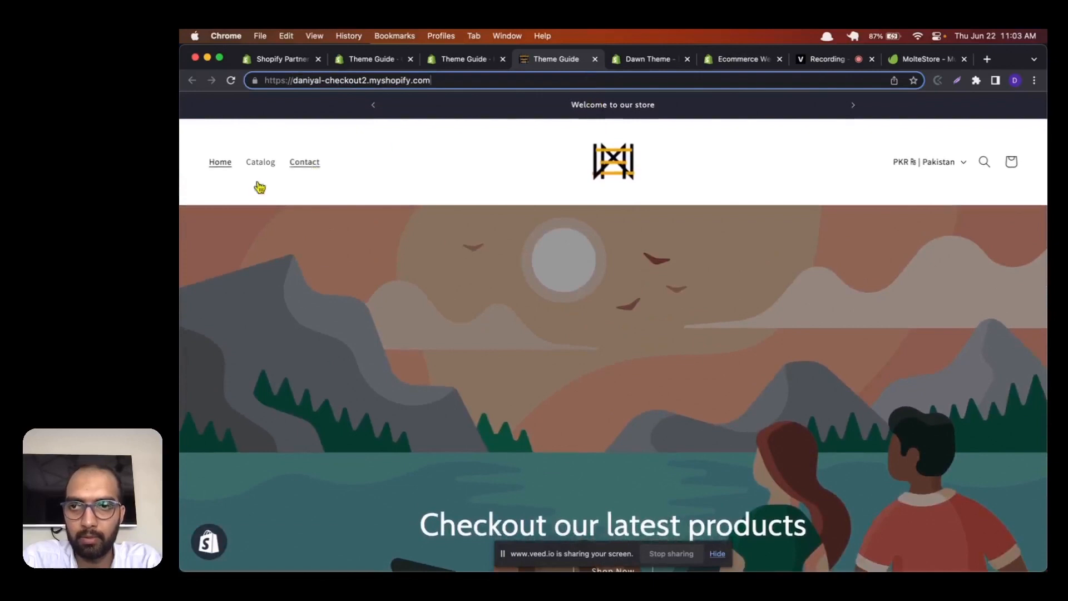
left_click(259, 165)
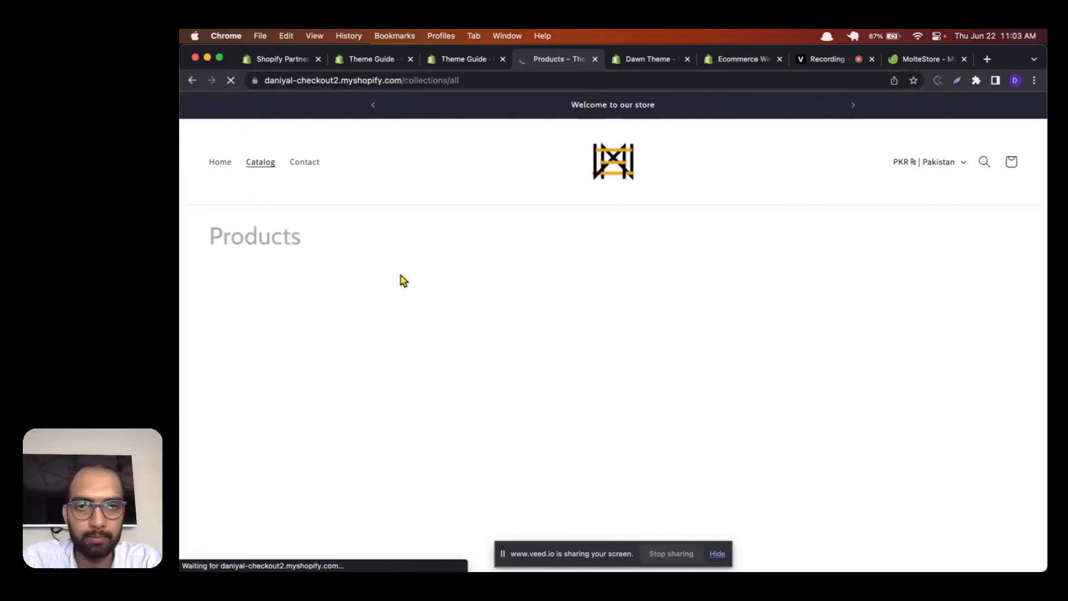
scroll(404, 281, "down", 2)
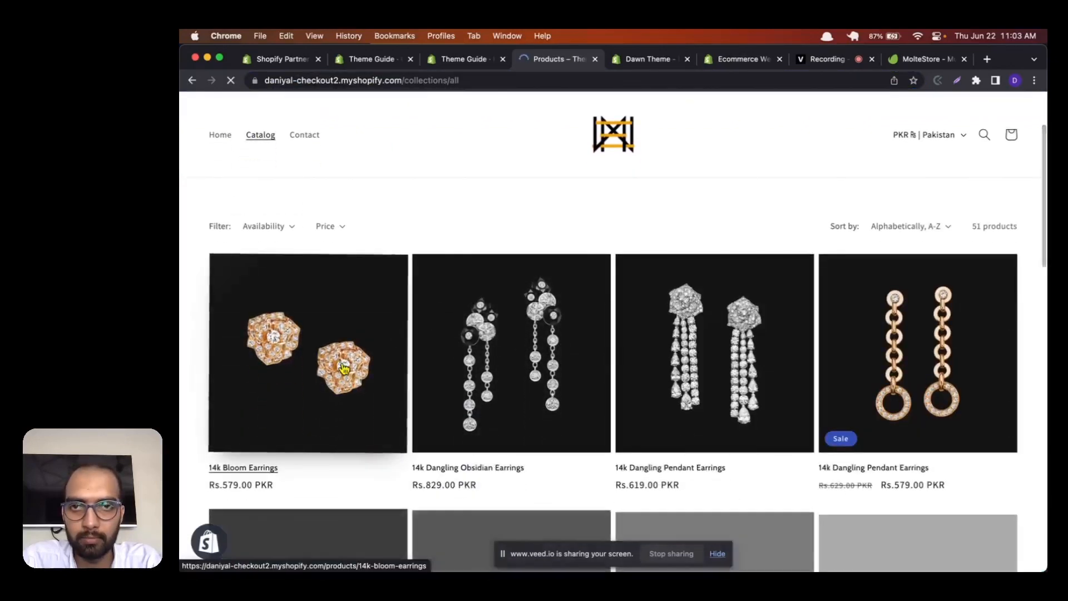
Step: Open the 14k Bloom Earrings product in the live store, add it to the cart and dismiss the cart drawer
left_click(400, 313)
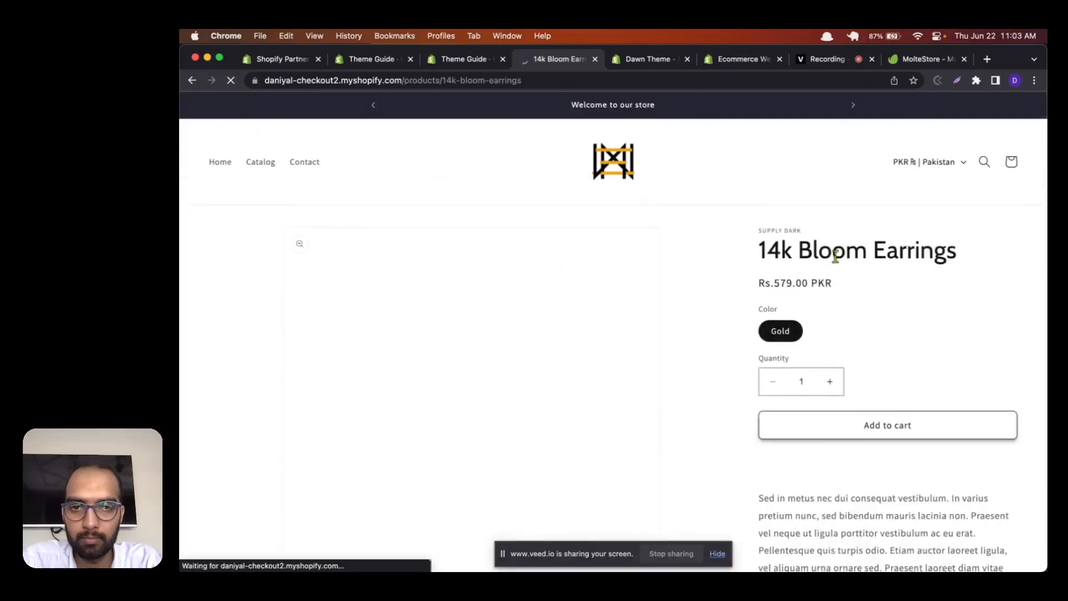
scroll(838, 258, "down", 1)
scroll(839, 257, "down", 1)
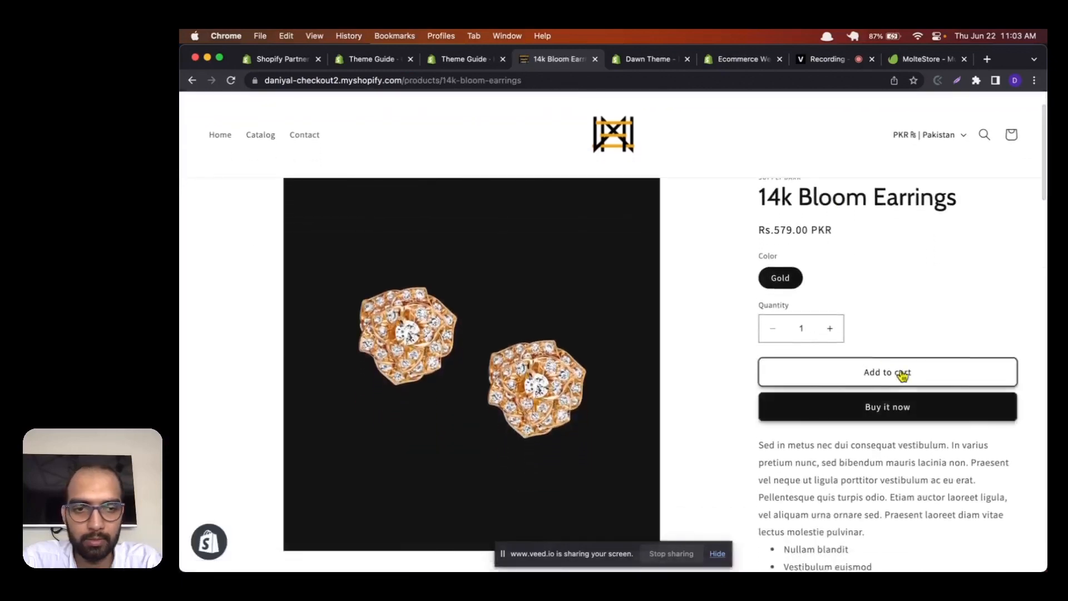
left_click(908, 378)
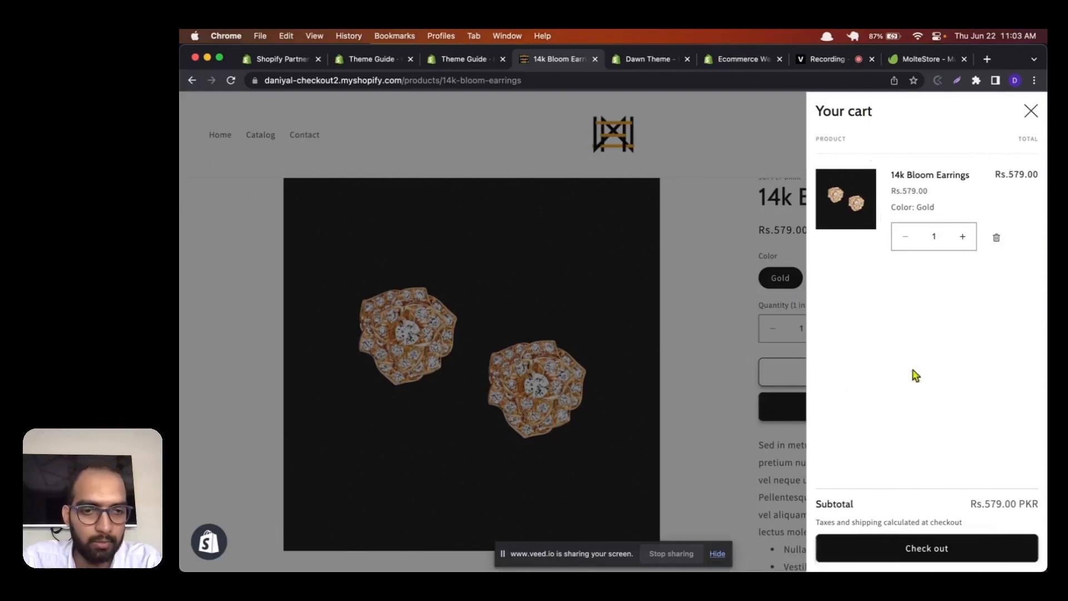
left_click(752, 295)
scroll(556, 133, "down", 2)
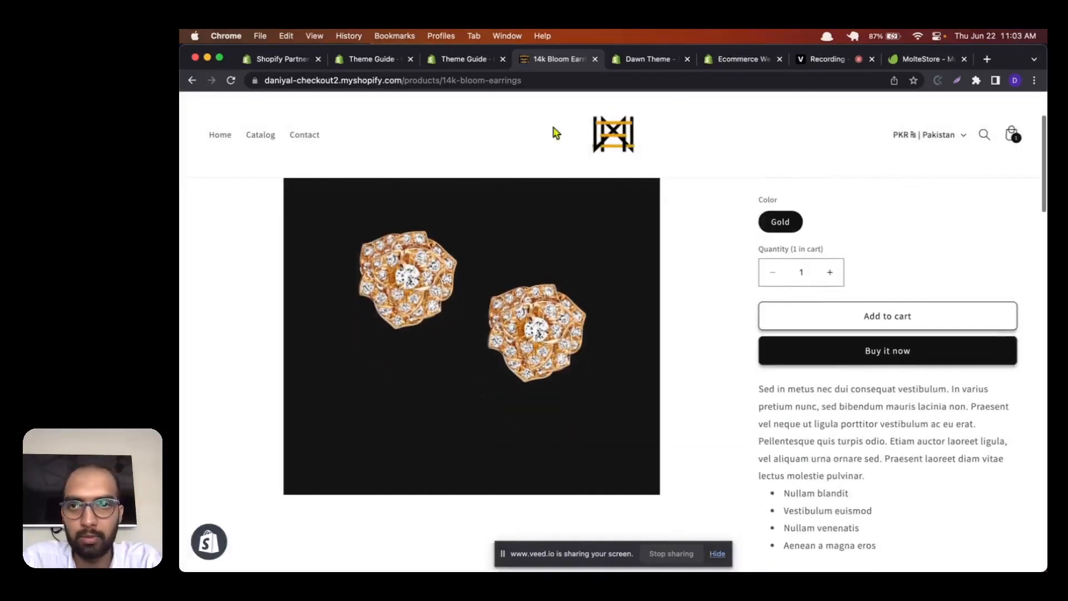
Step: In the theme editor's theme settings, set the cart type to Page and save the change
left_click(383, 59)
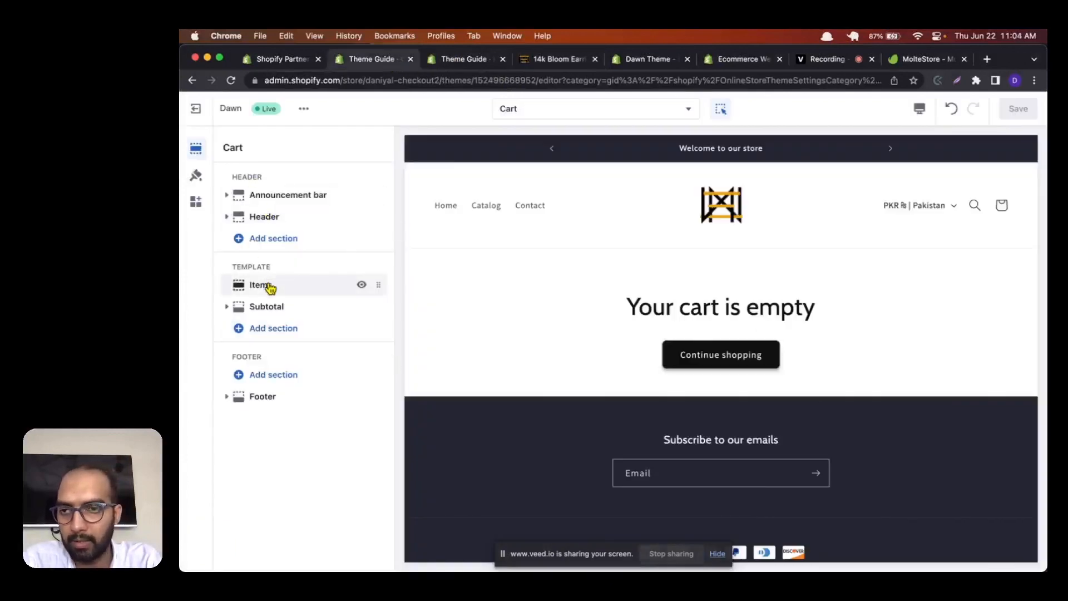
left_click(197, 176)
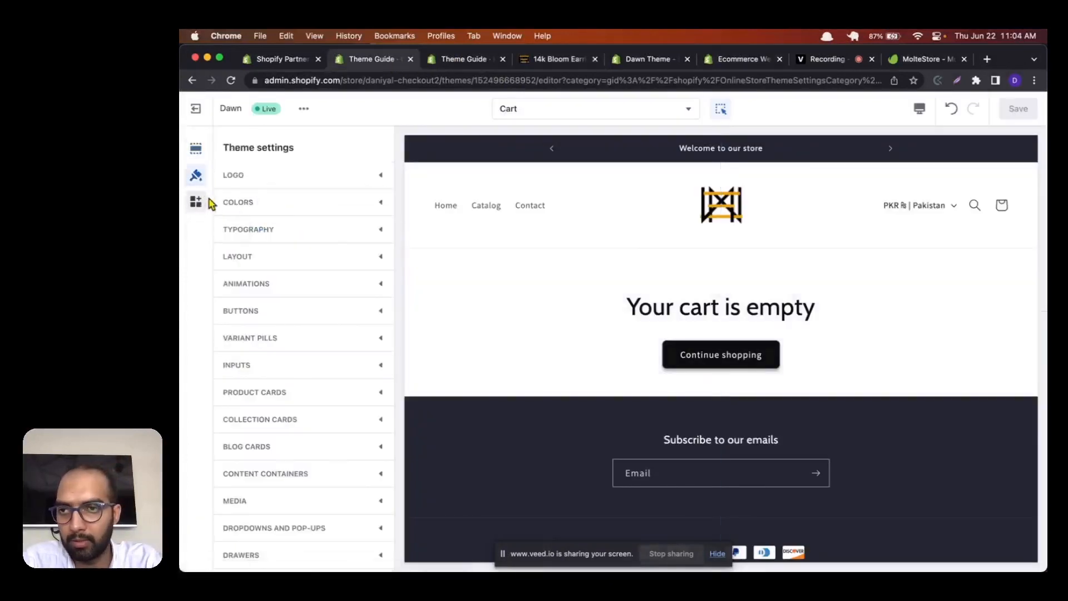
scroll(286, 443, "down", 7)
left_click(286, 444)
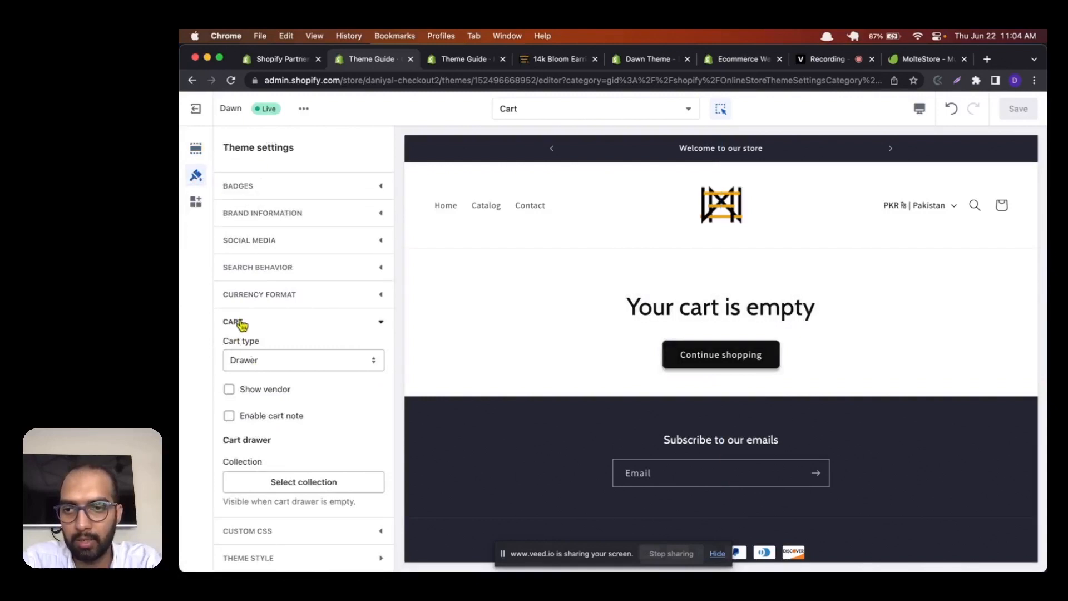
left_click(246, 370)
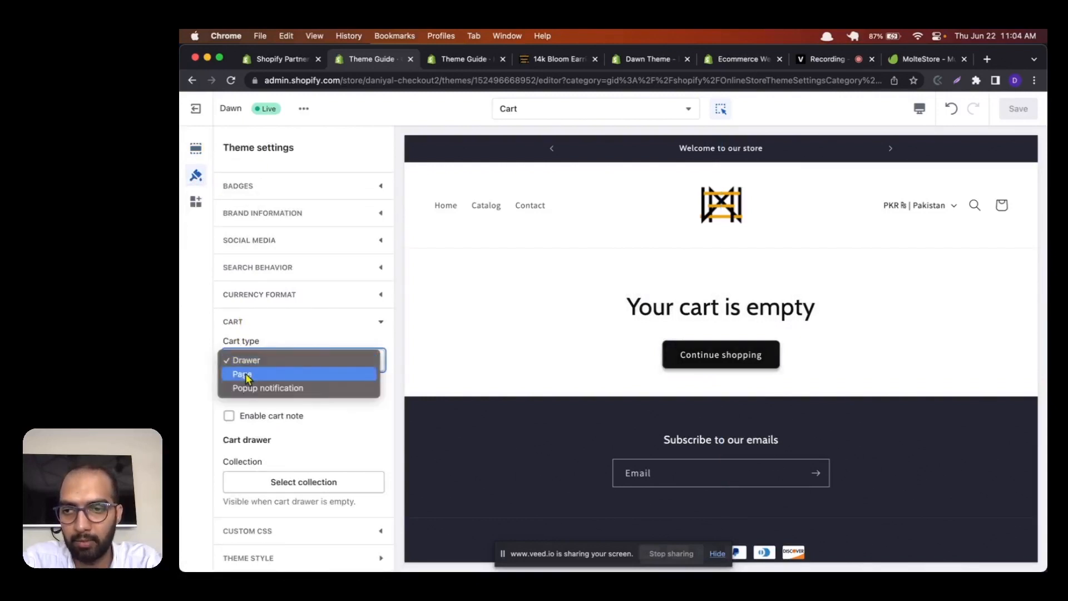
left_click(247, 378)
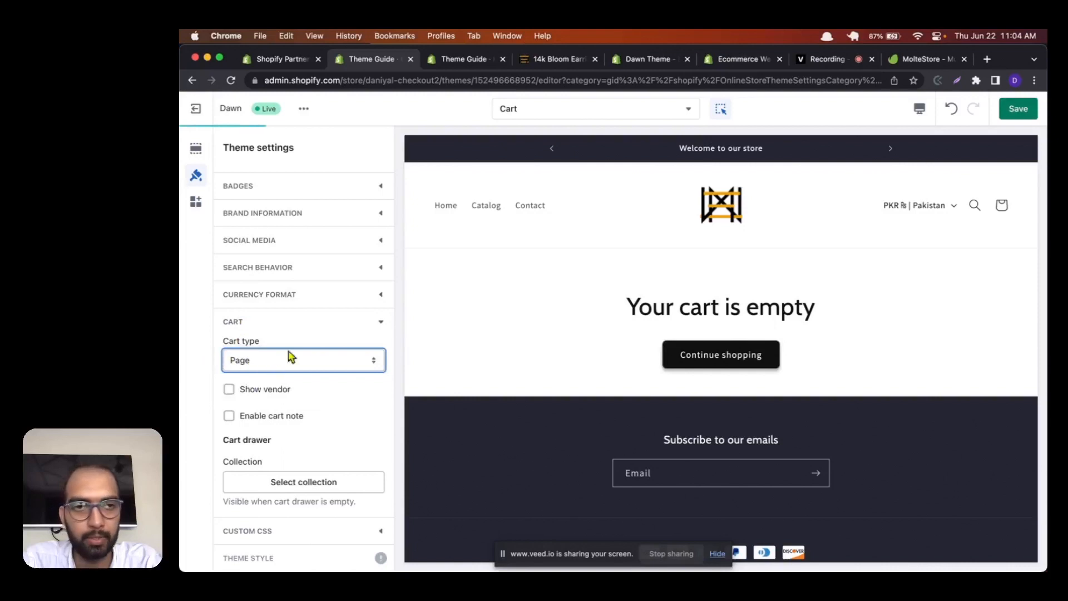
left_click(1018, 113)
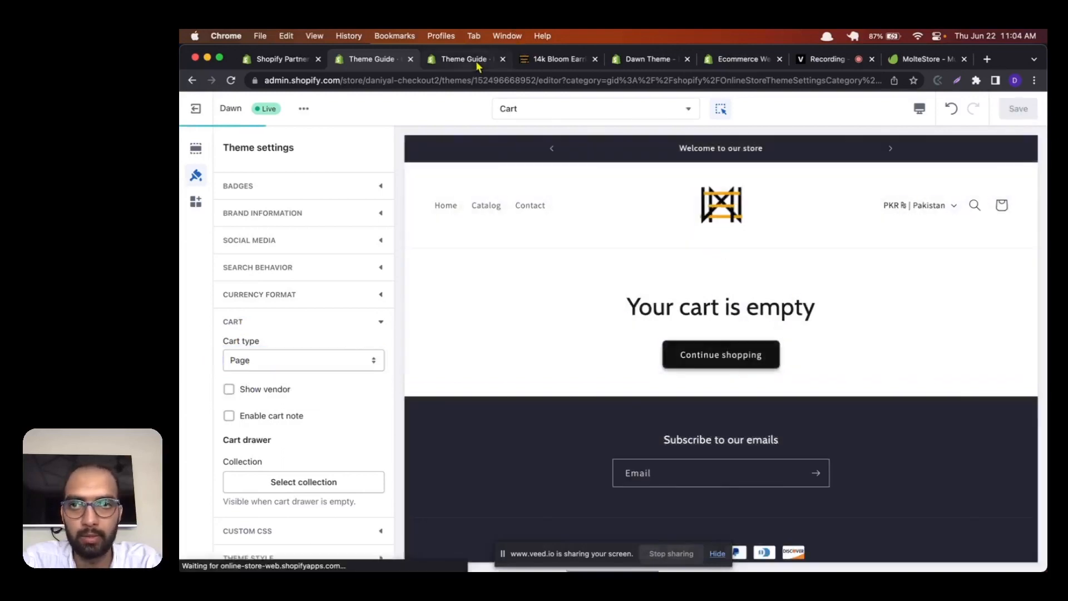
Step: Reload the live 14k Bloom Earrings page, add the product to the cart and check the cart page and its address
left_click(524, 62)
key("super+r")
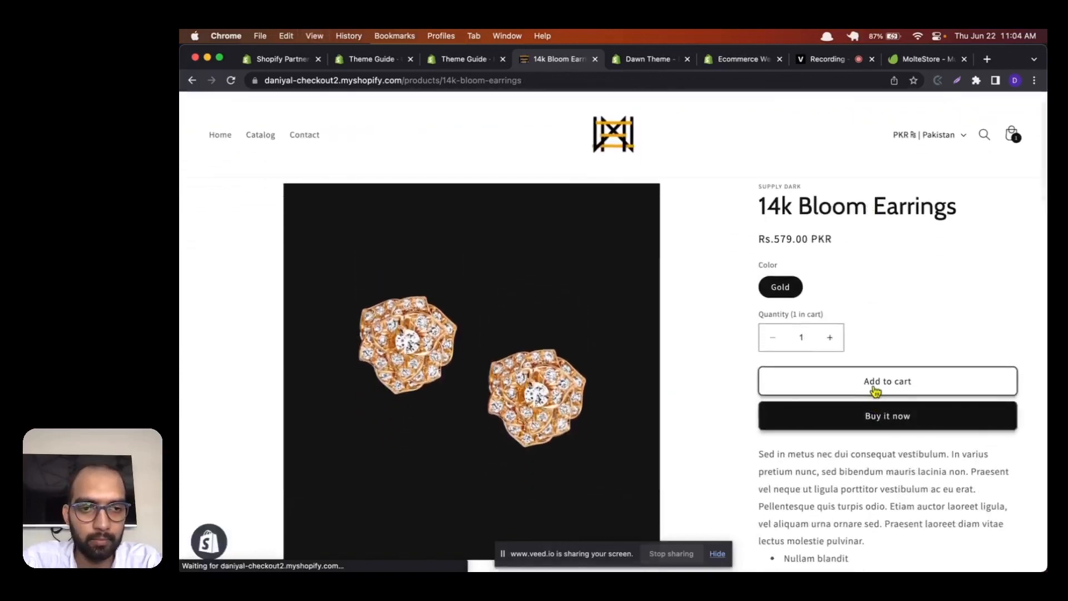
left_click(877, 384)
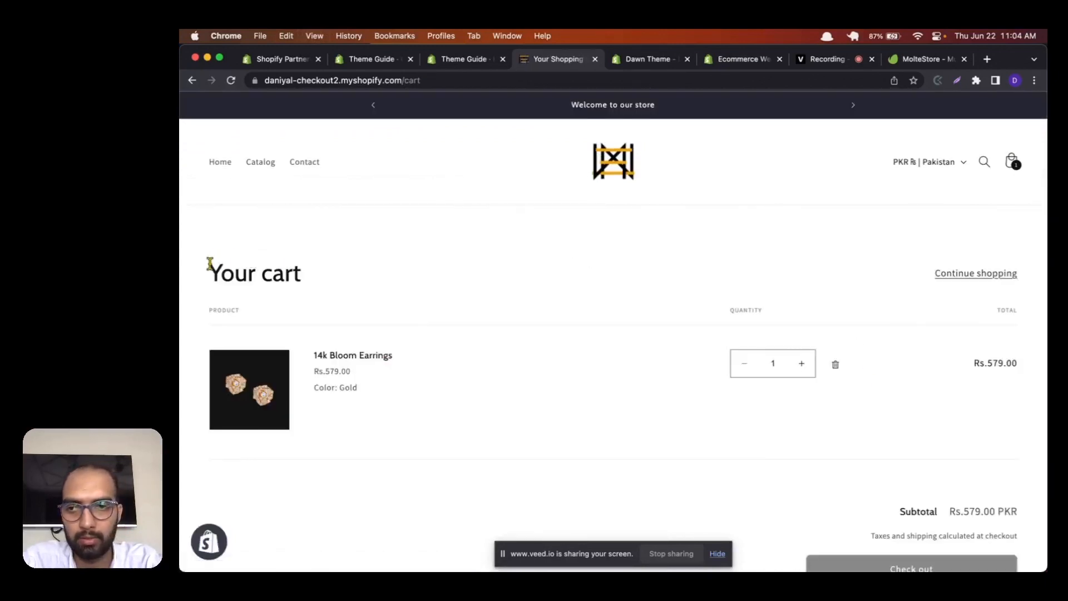
left_click_drag(210, 265, 439, 364)
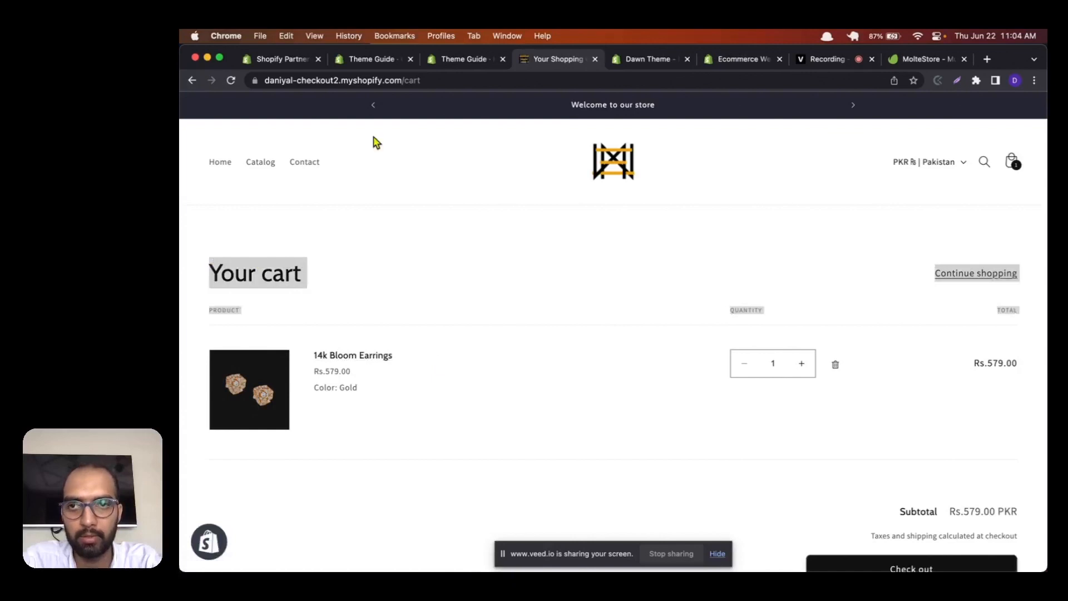
left_click(410, 81)
left_click(407, 241)
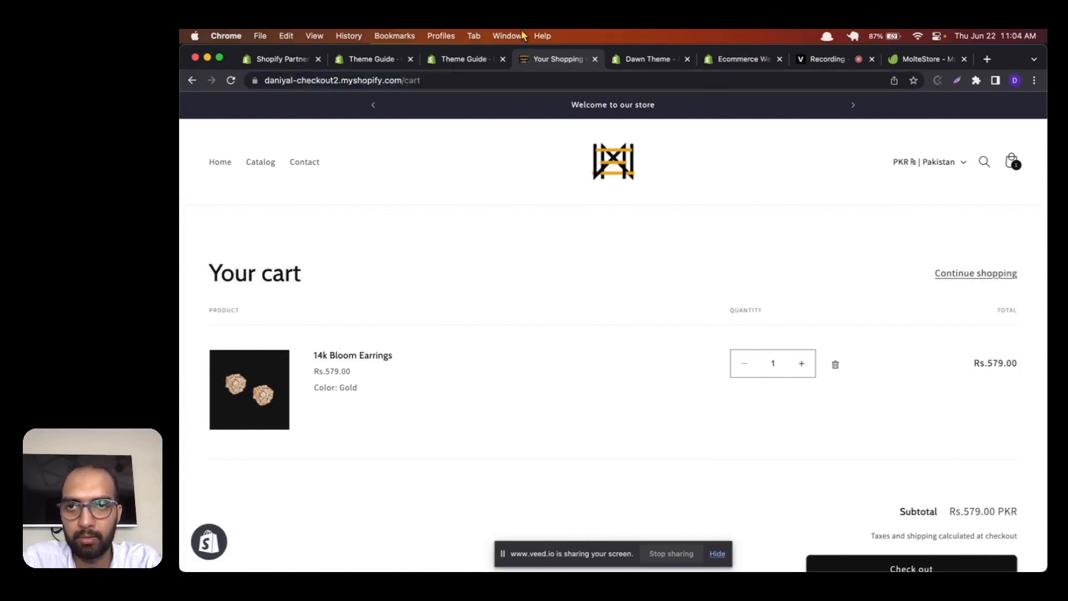
Step: Return to the Cart template's sections, expand Subtotal and examine the settings of its Subtotal price block
left_click(372, 59)
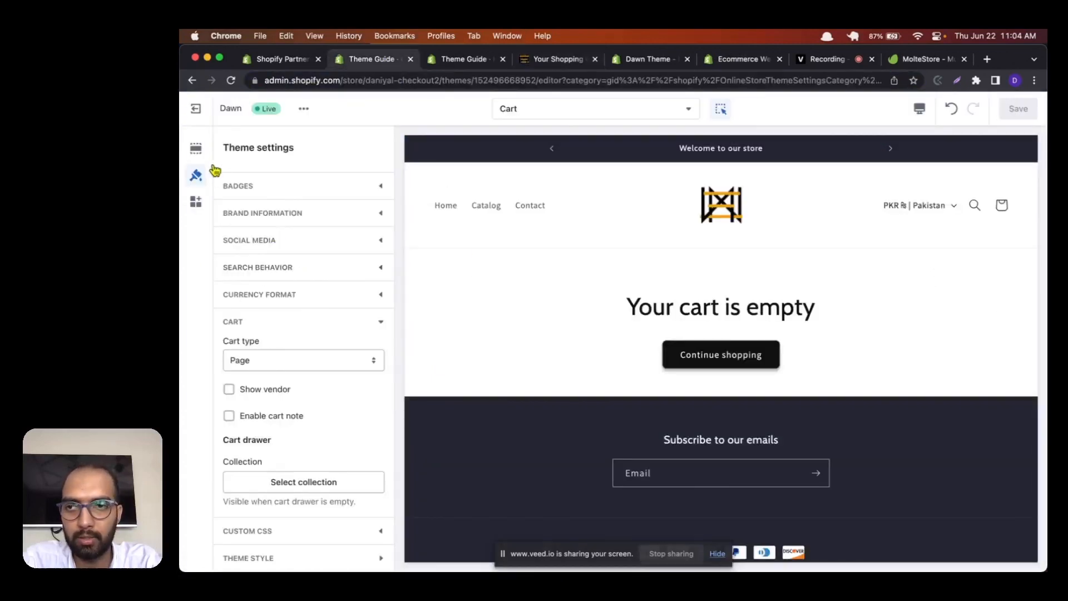
left_click(197, 148)
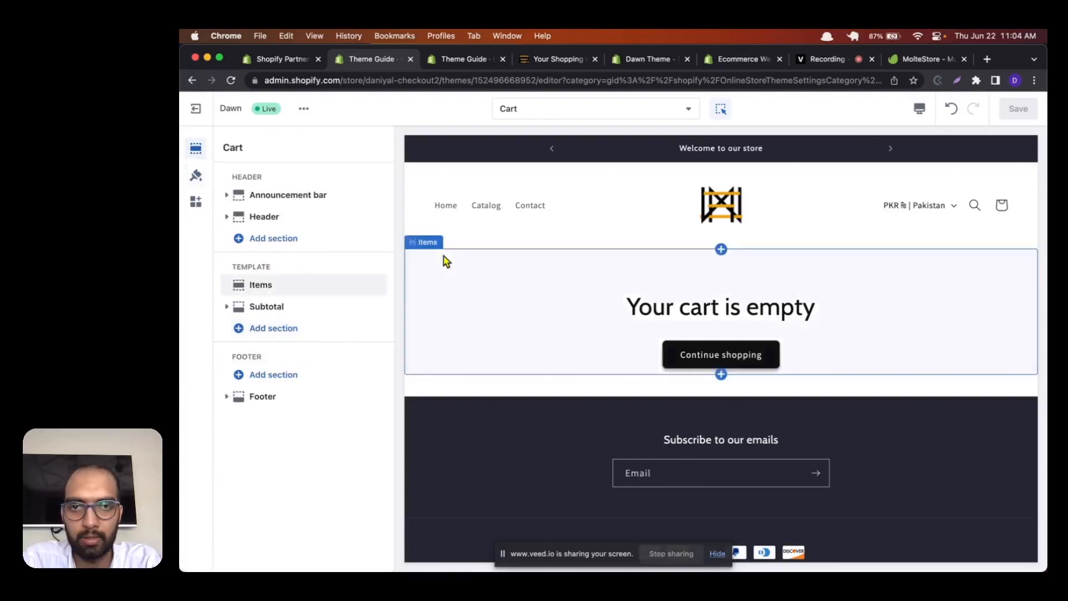
scroll(445, 262, "down", 1)
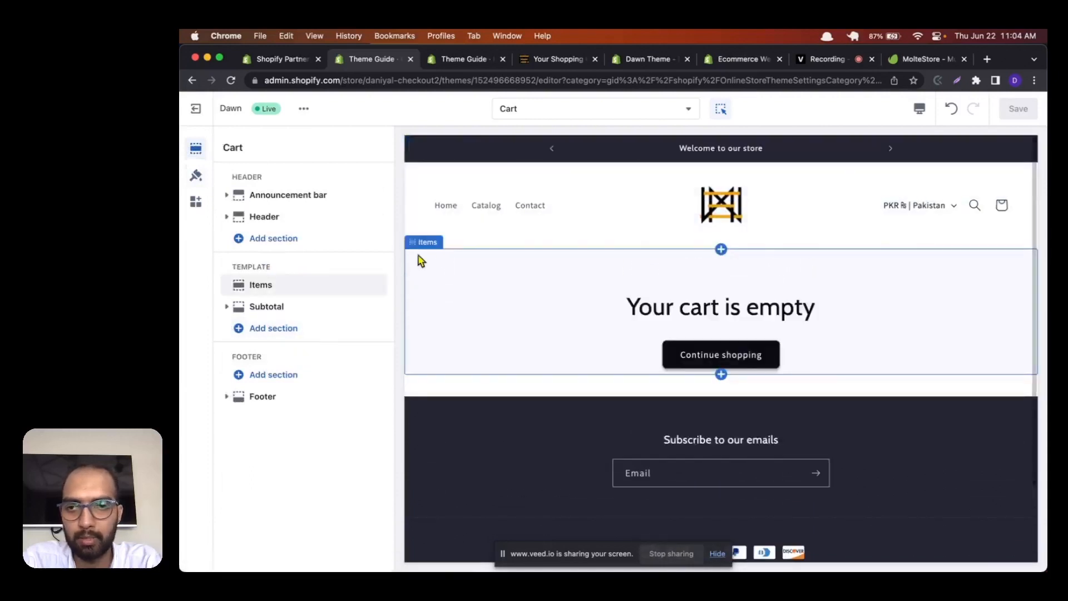
left_click(227, 307)
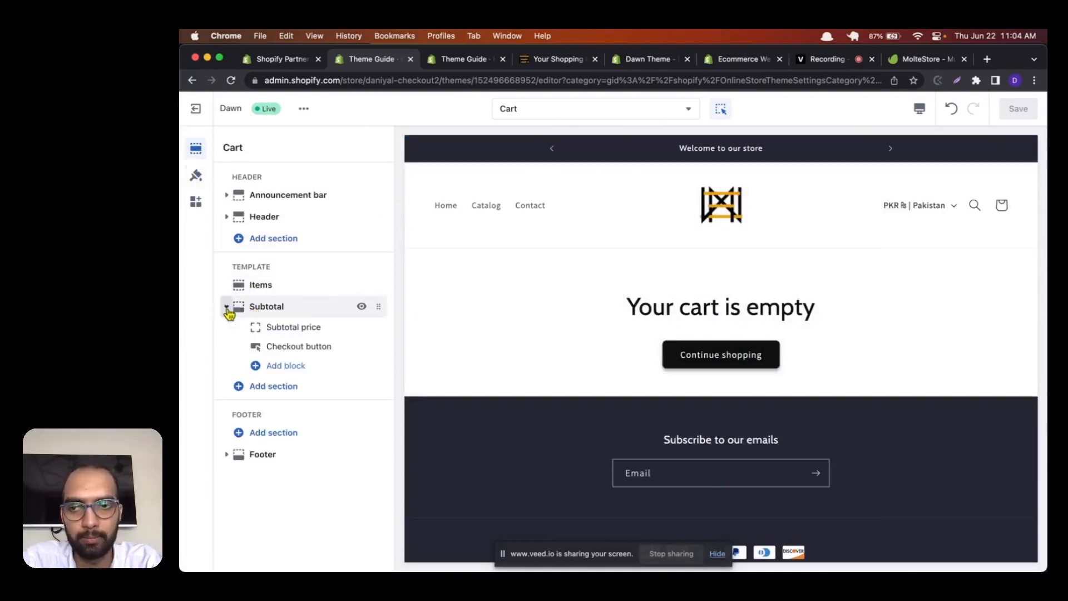
left_click(277, 327)
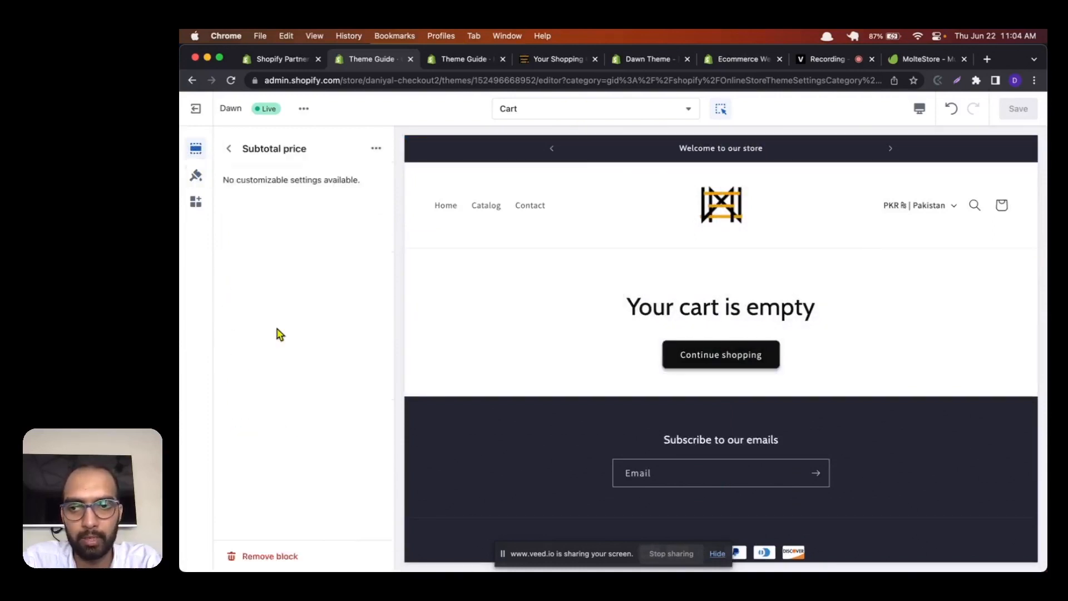
left_click(233, 149)
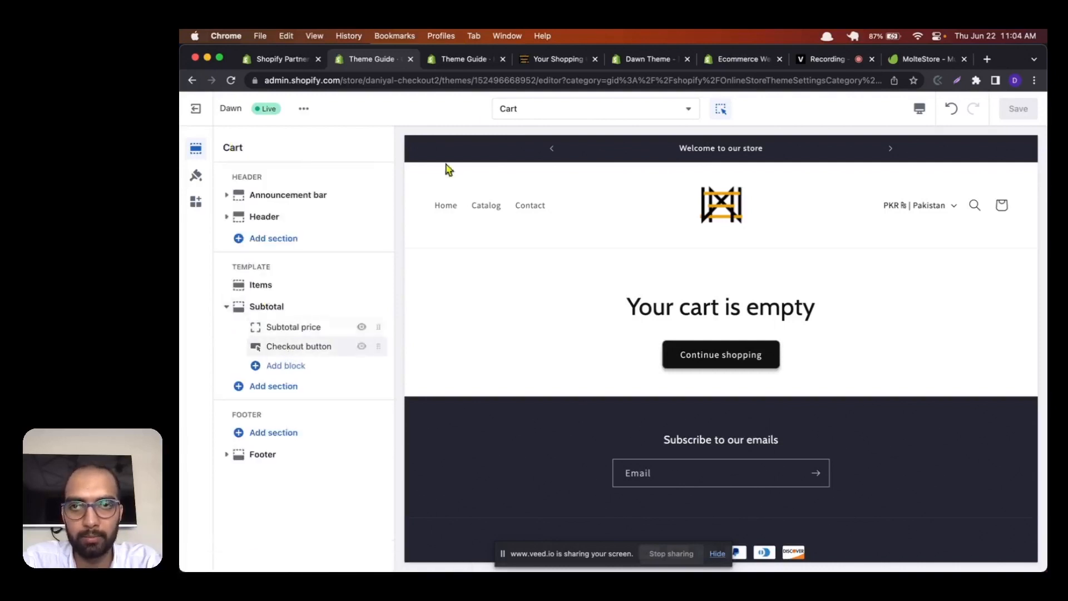
Step: Examine the subtotal and checkout area on the live store's cart page
left_click(553, 59)
scroll(434, 441, "down", 3)
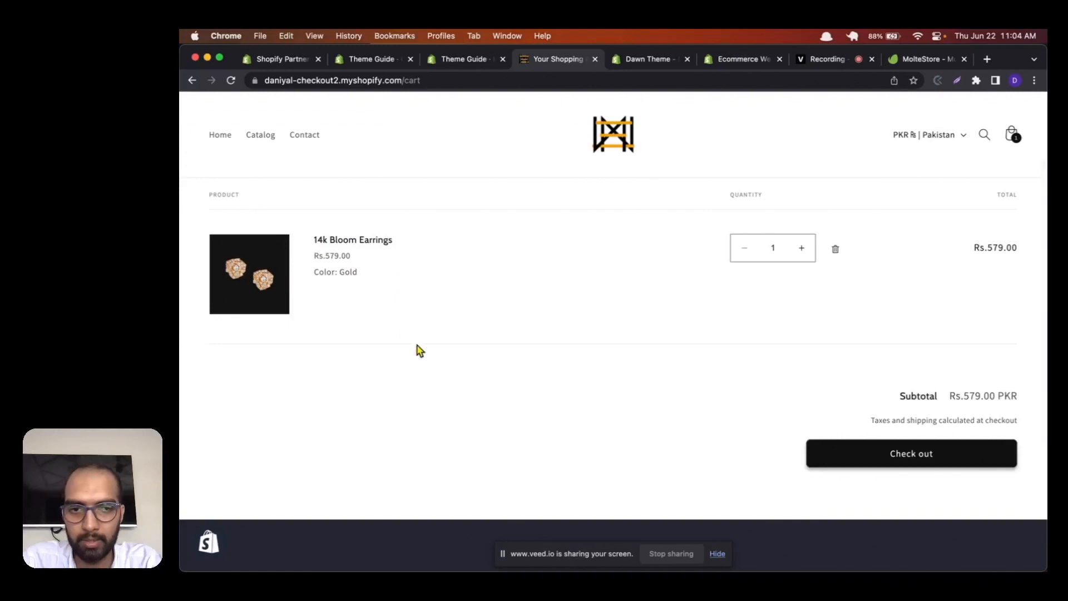
scroll(418, 350, "down", 2)
left_click_drag(901, 297, 1006, 306)
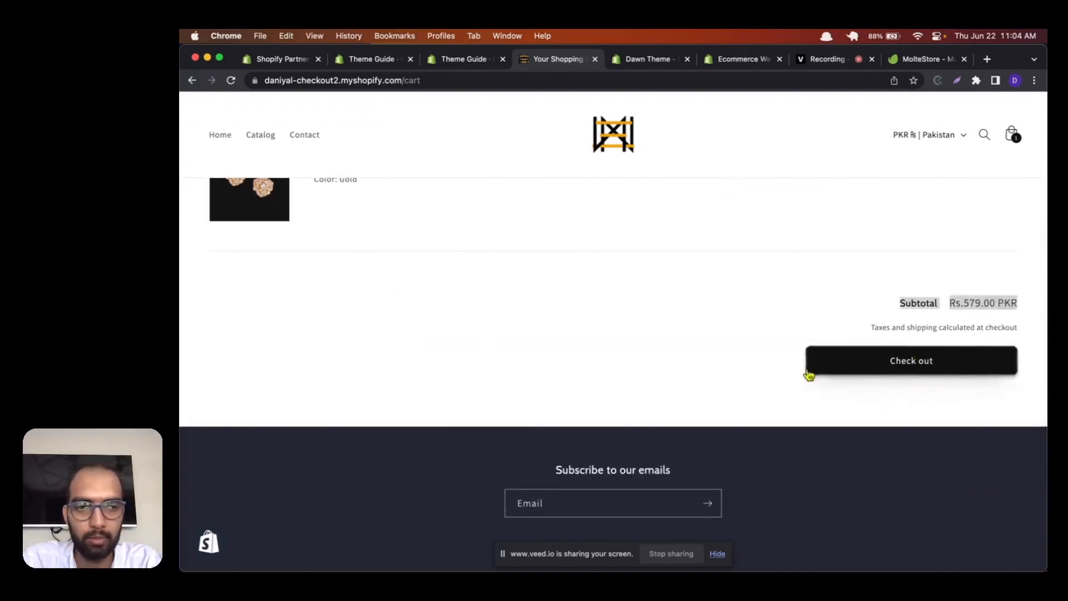
Step: Return to the theme editor and check which blocks can be added to the Cart template's Subtotal section
left_click(465, 60)
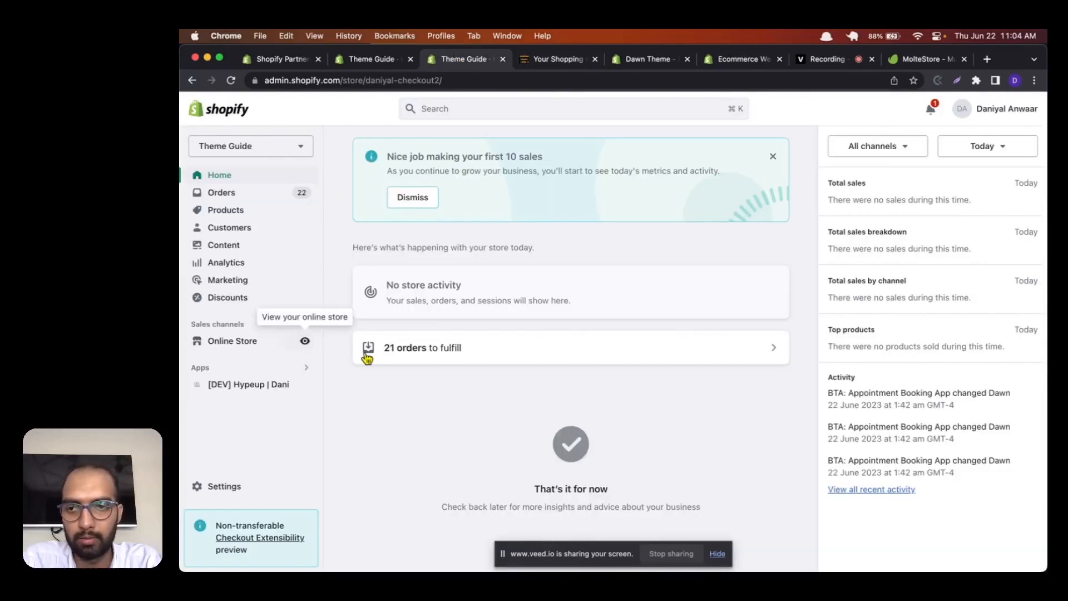
left_click(382, 63)
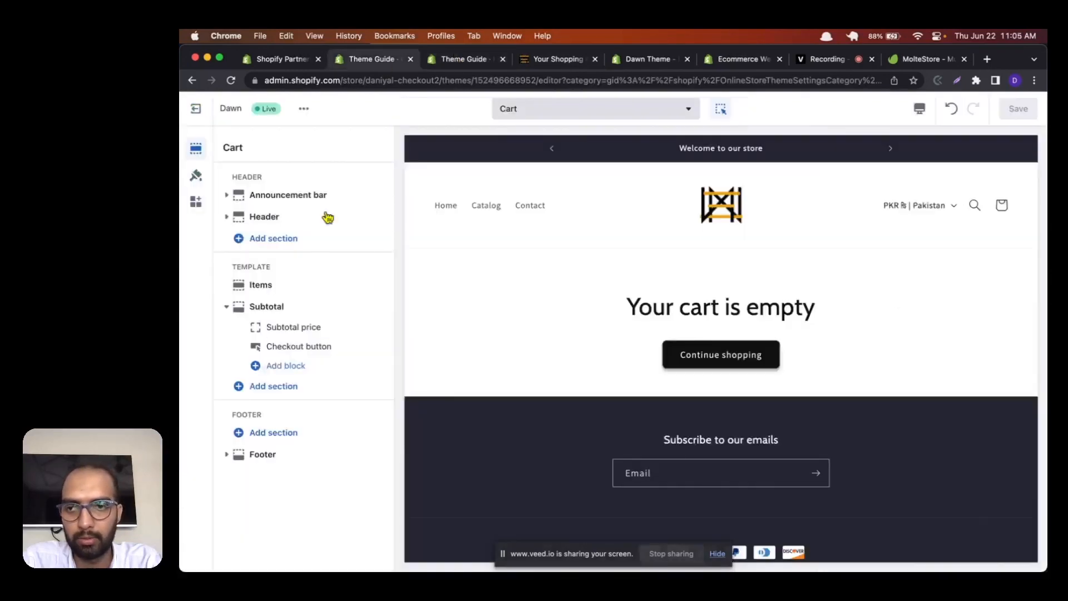
left_click(278, 370)
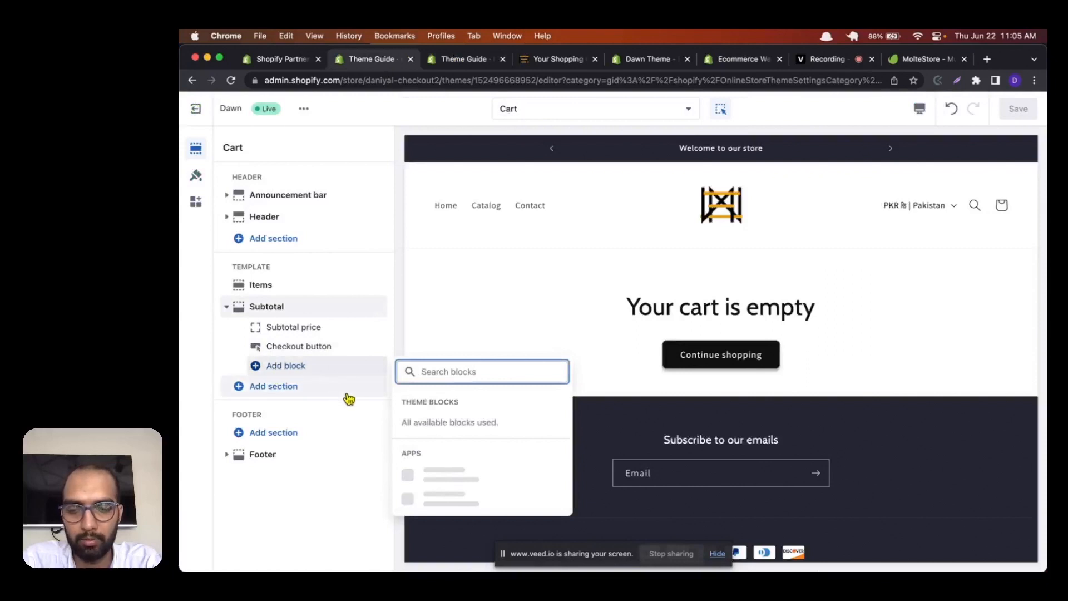
left_click(339, 456)
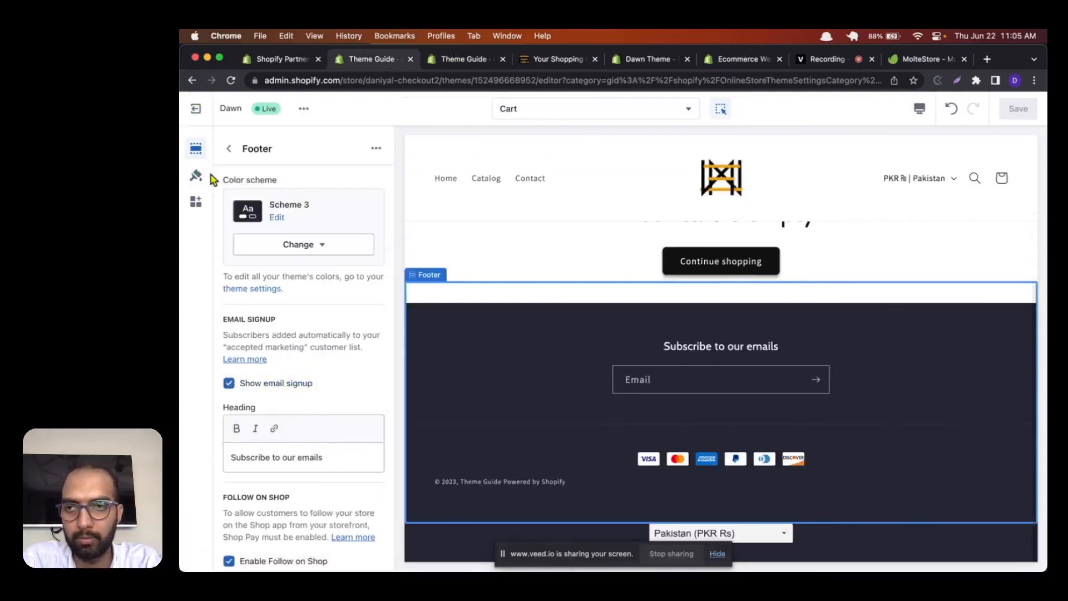
left_click(226, 147)
Step: Browse the full list of available sections and add a Featured collection section below Subtotal in the Cart template
left_click(260, 386)
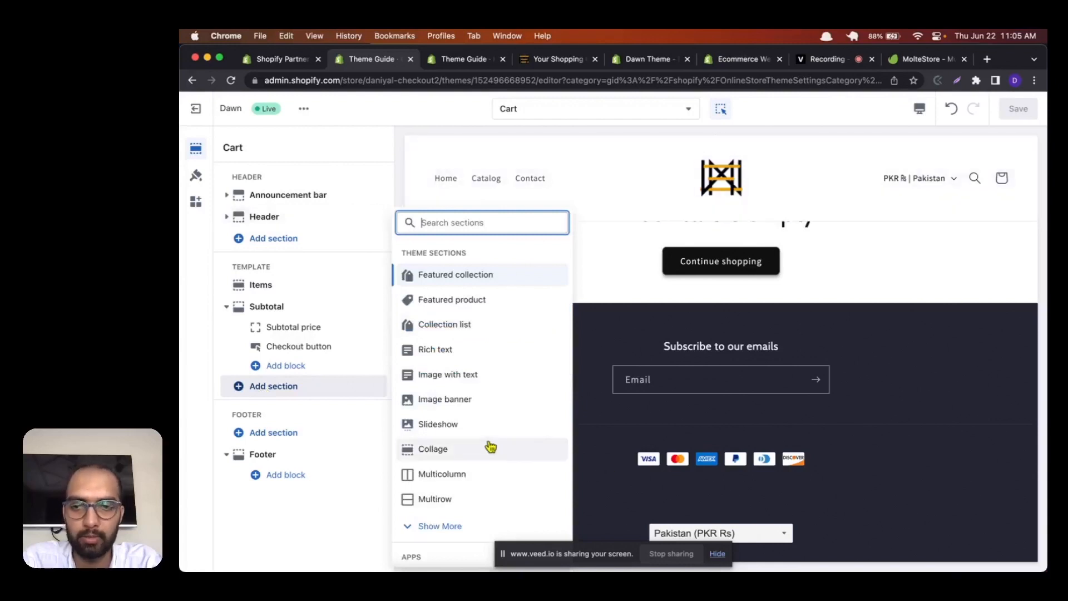
scroll(488, 441, "down", 1)
scroll(491, 442, "up", 1)
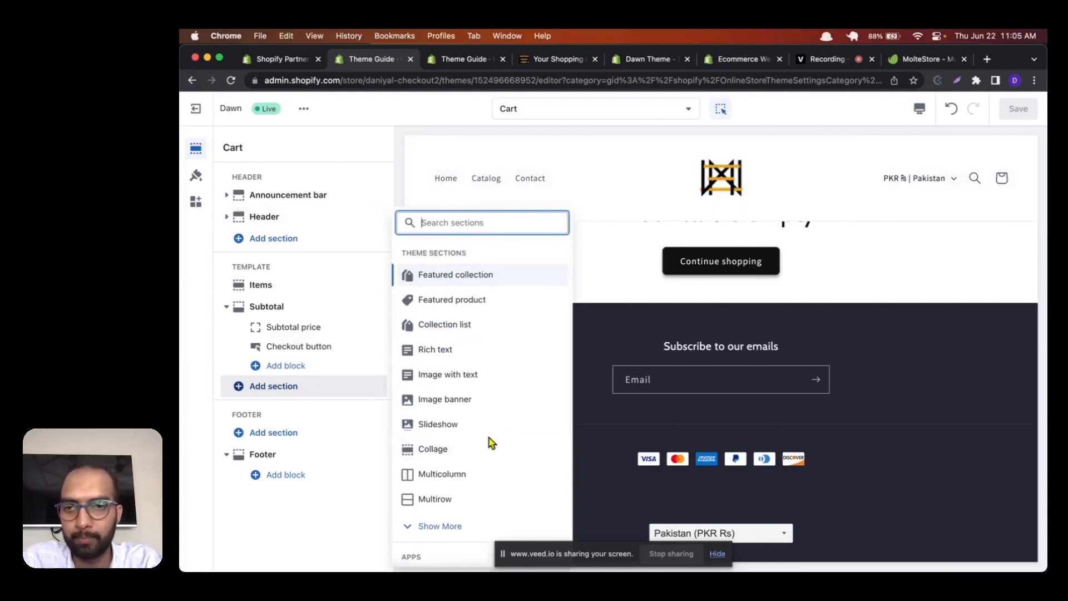
scroll(485, 422, "down", 2)
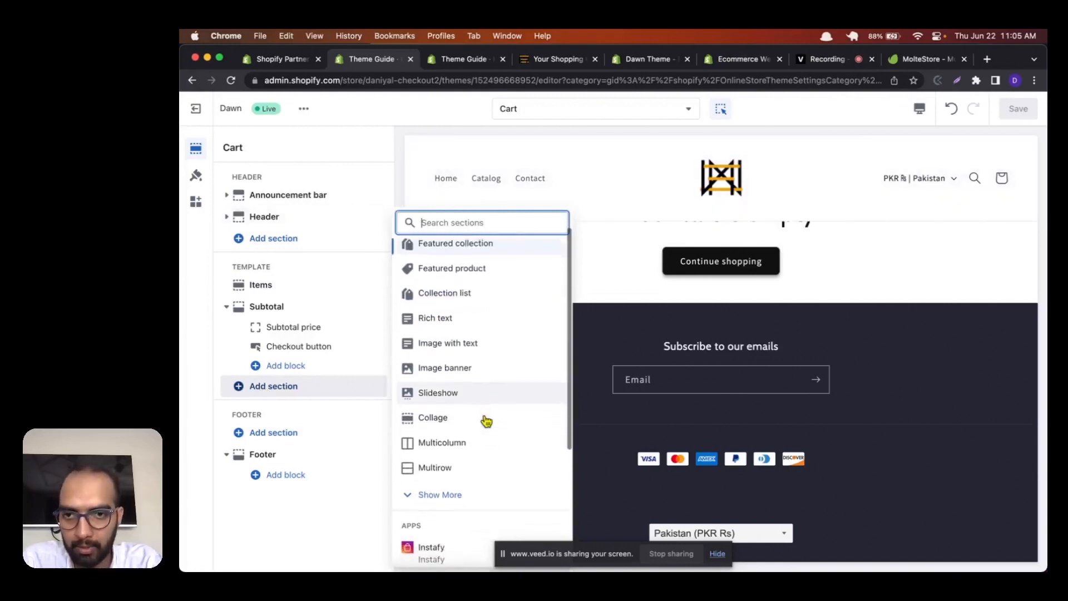
scroll(484, 419, "up", 2)
scroll(484, 421, "down", 3)
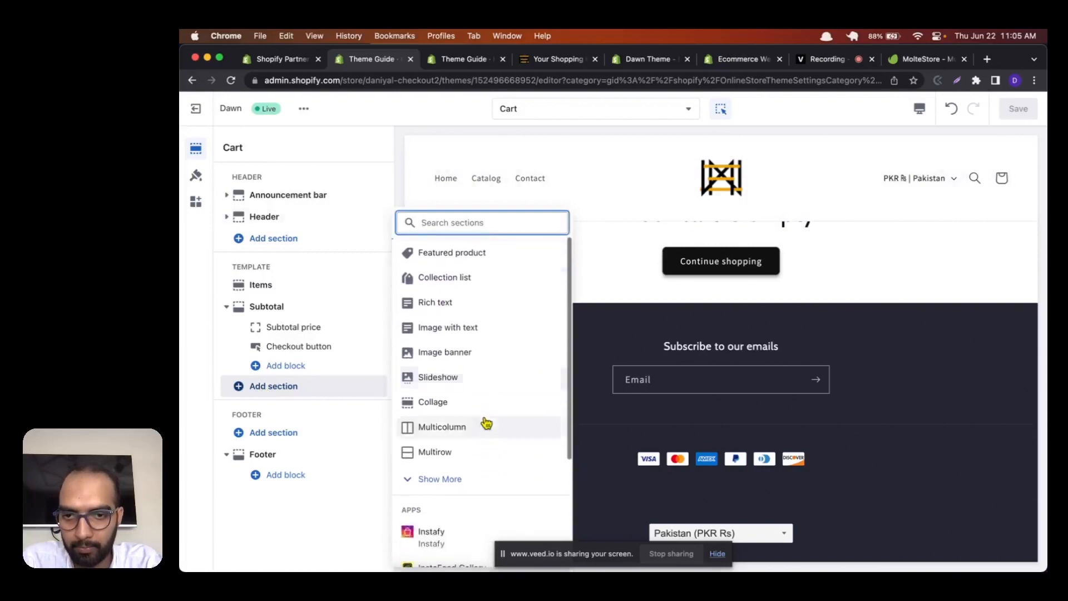
left_click(451, 487)
scroll(454, 399, "down", 3)
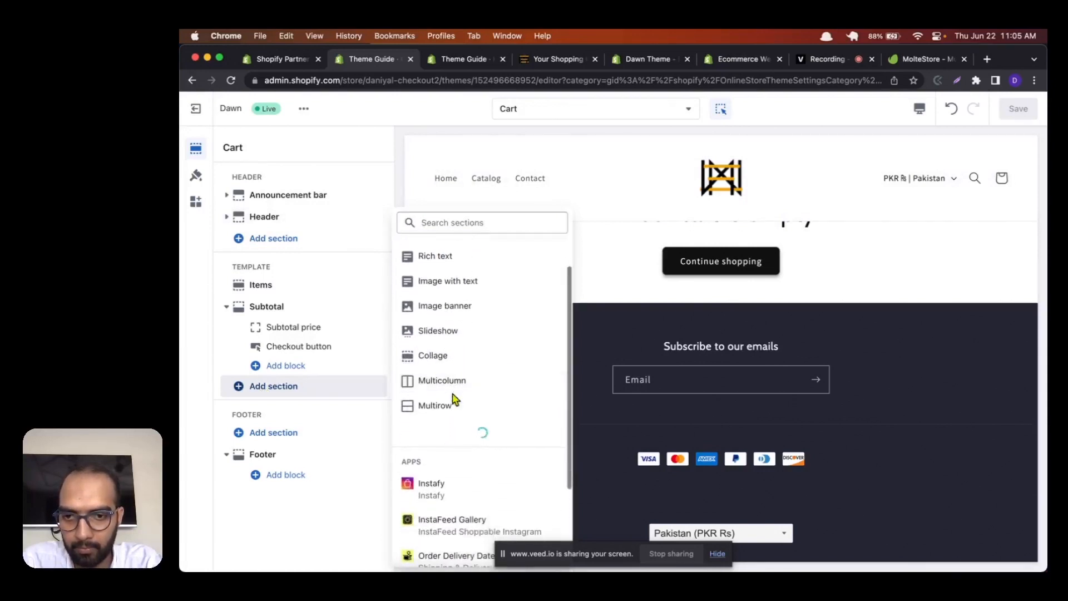
scroll(453, 400, "up", 5)
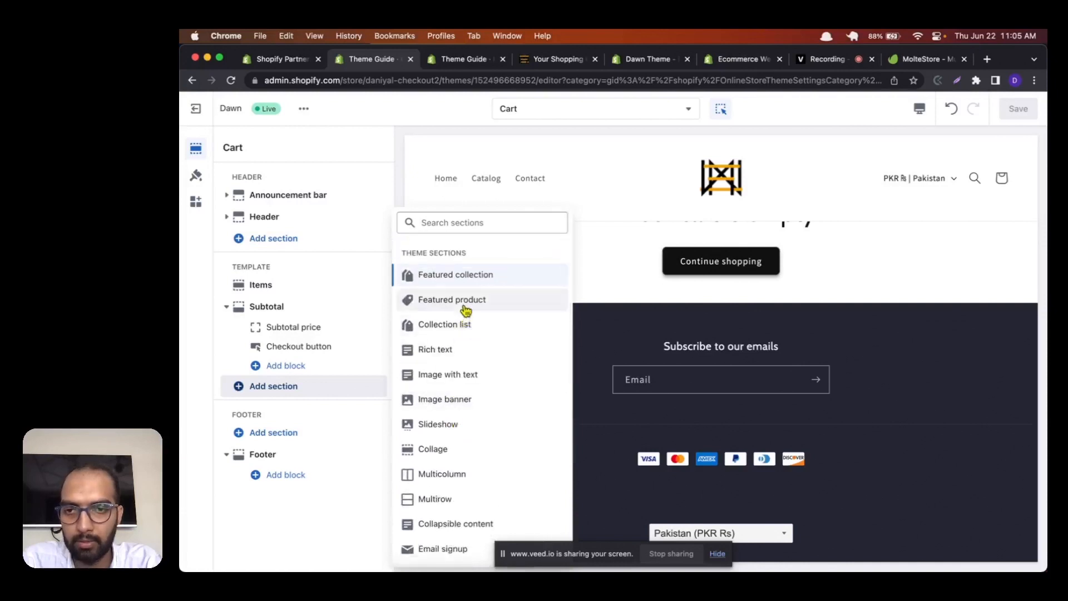
left_click(464, 284)
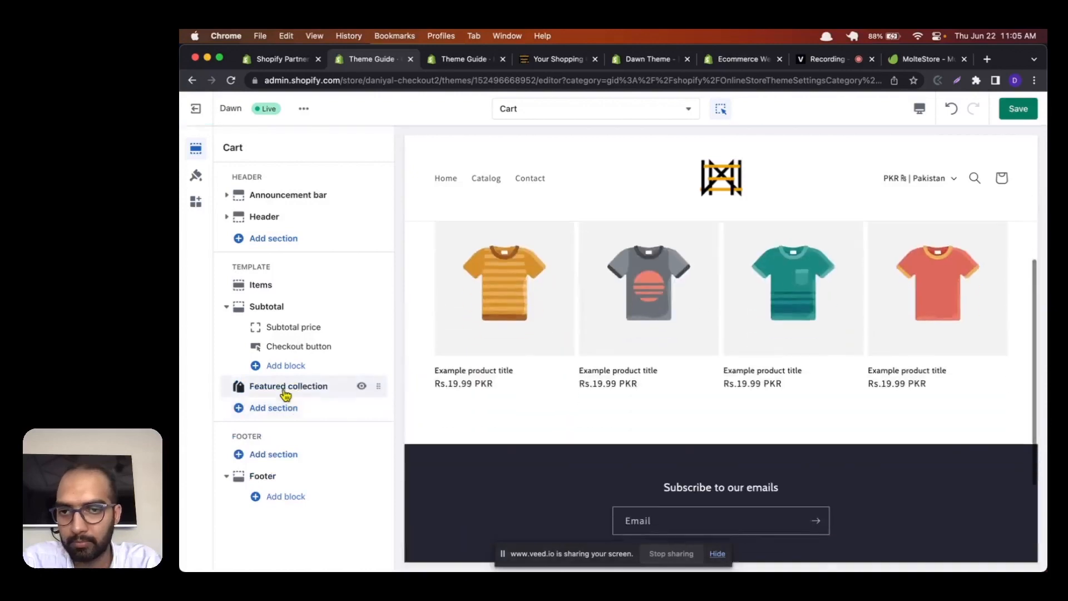
Step: Assign the Home page collection to the Cart template's Featured collection section and save the theme
left_click(285, 391)
scroll(285, 394, "down", 4)
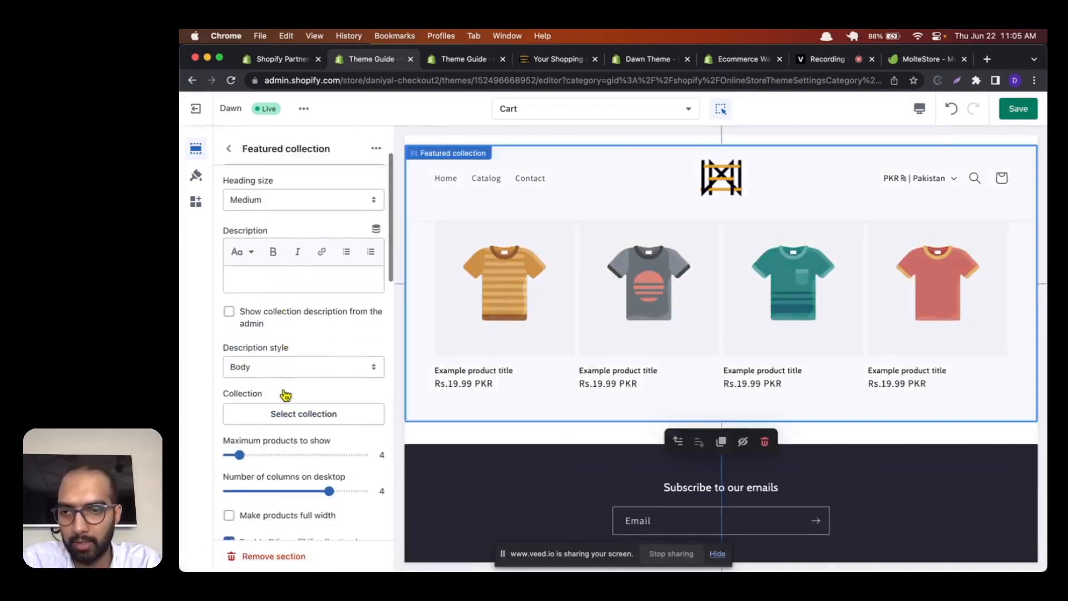
left_click(276, 411)
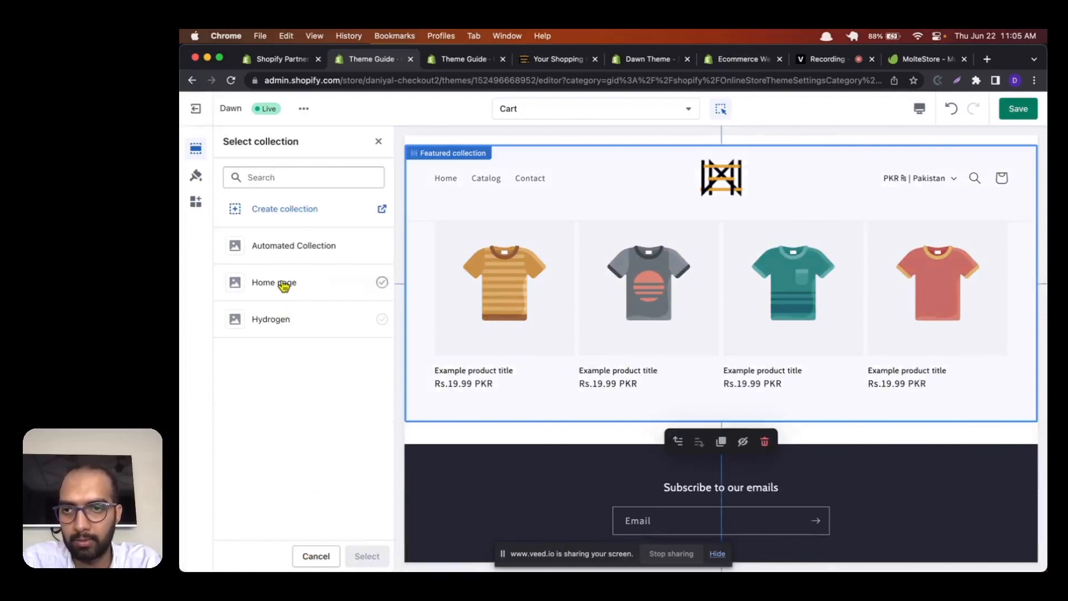
left_click(285, 283)
left_click(364, 555)
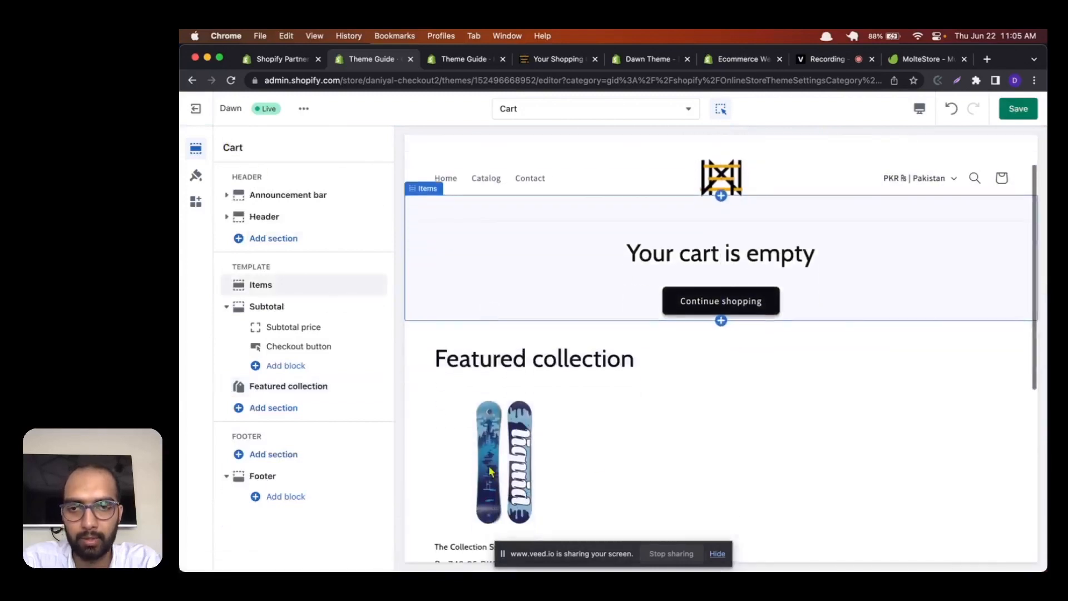
left_click(1018, 108)
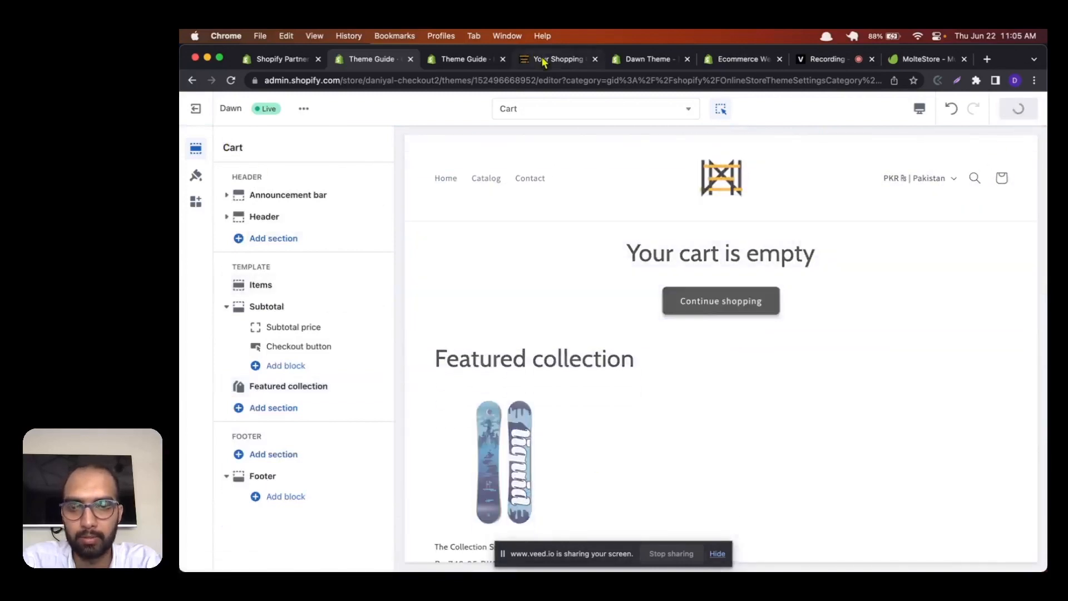
Step: Reload the live store's cart page and examine the Featured collection section below the subtotal
left_click(544, 60)
key("super+r")
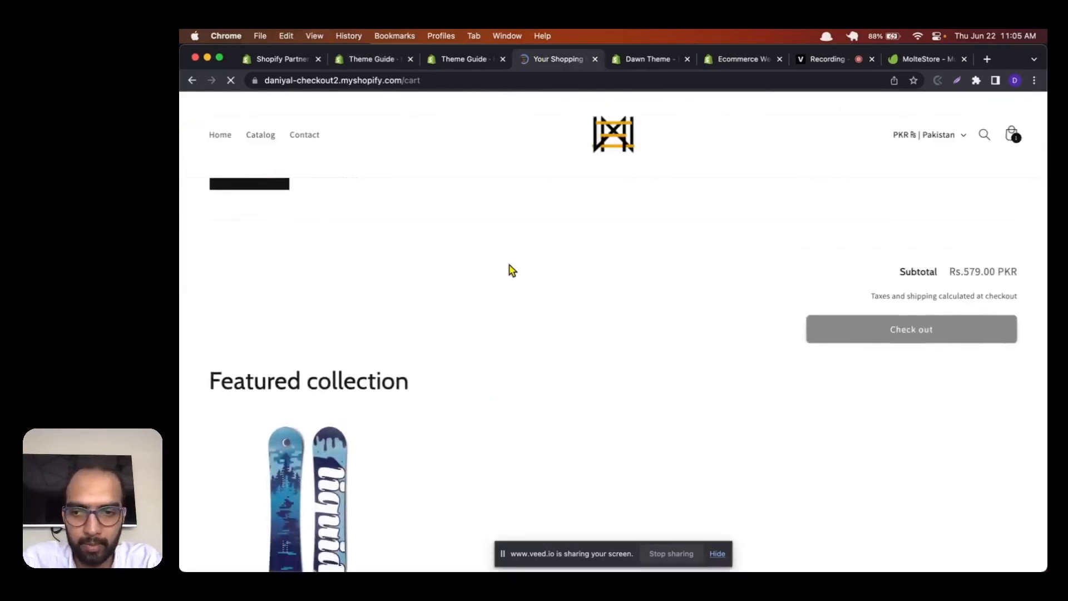
scroll(293, 337, "down", 9)
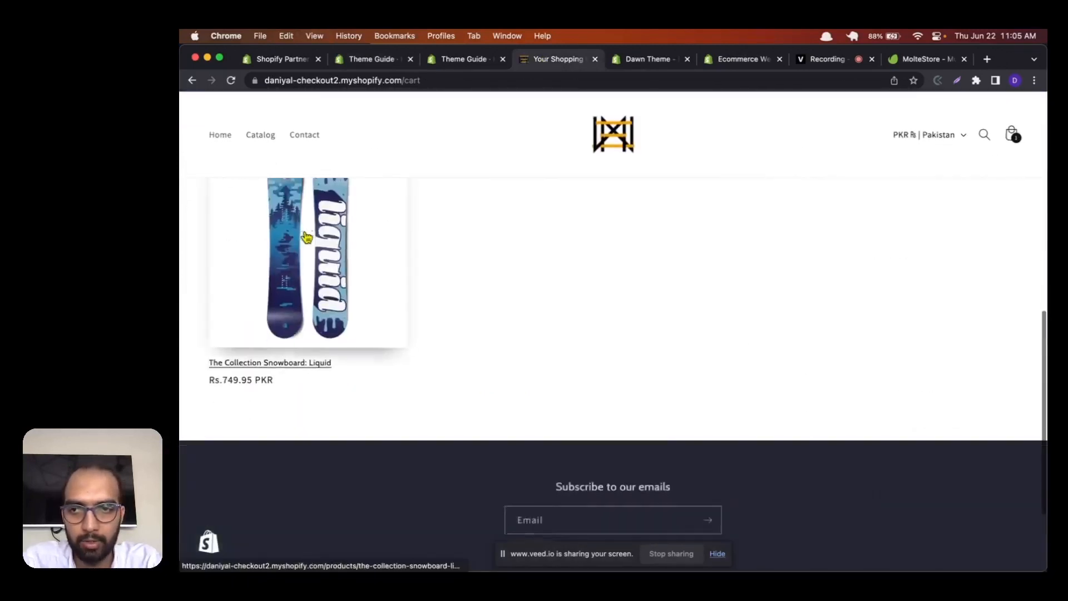
scroll(307, 238, "up", 4)
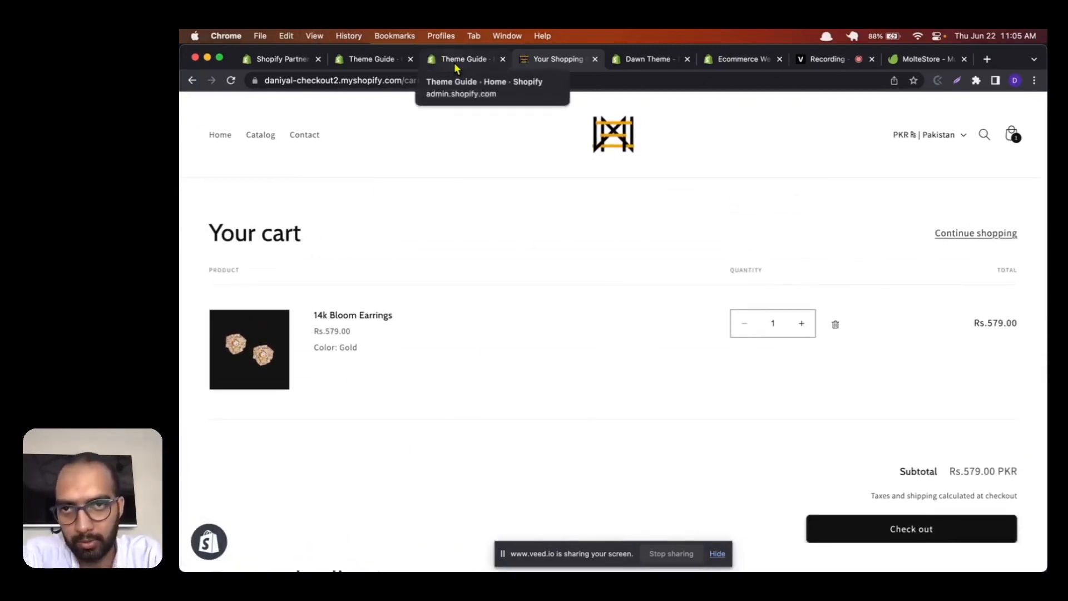
Step: Return to the theme editor and review the full list of page templates available for customization
left_click(384, 60)
left_click(553, 109)
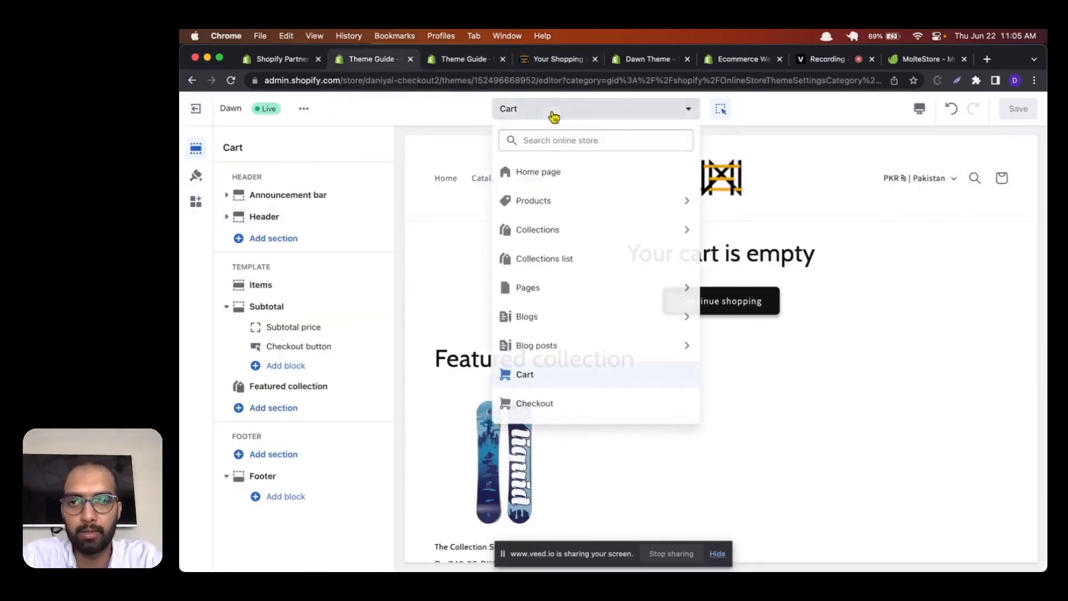
scroll(583, 332, "down", 2)
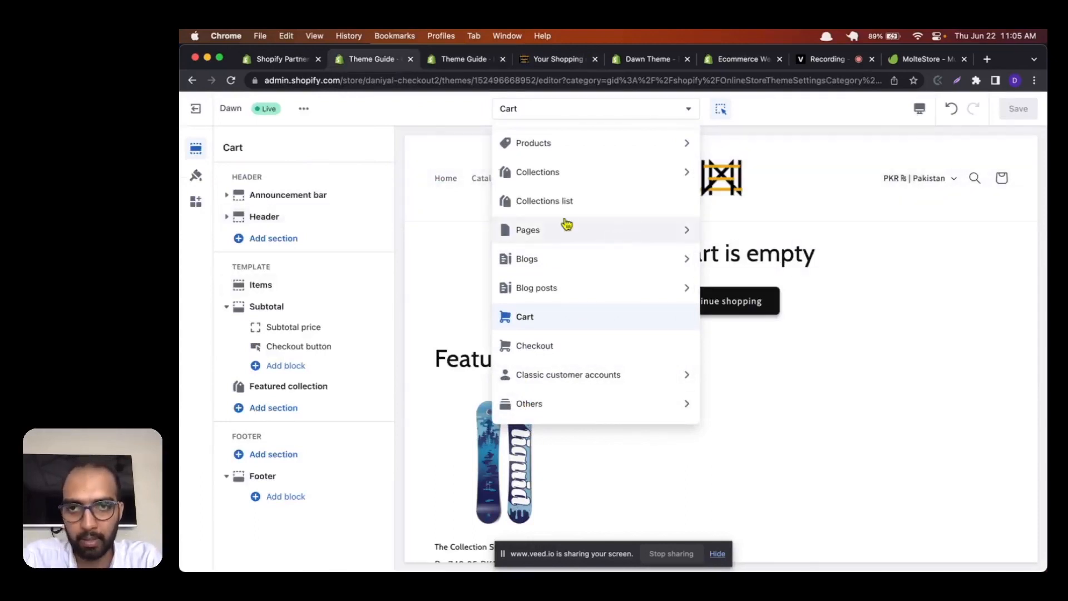
Step: Exit the theme editor and open the code editor for the current Dawn theme
left_click(196, 109)
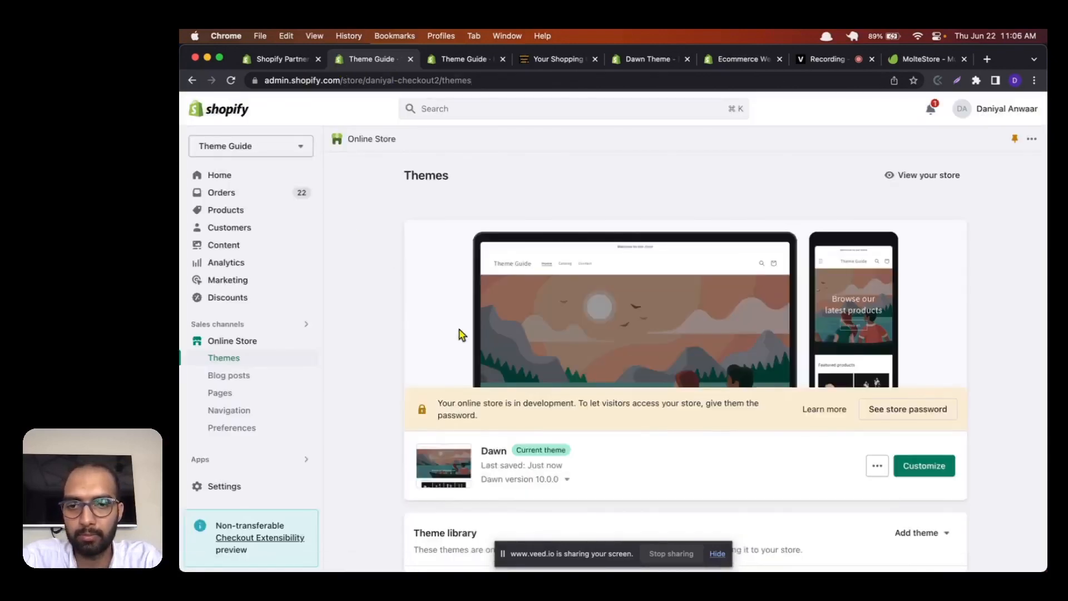
scroll(459, 334, "down", 2)
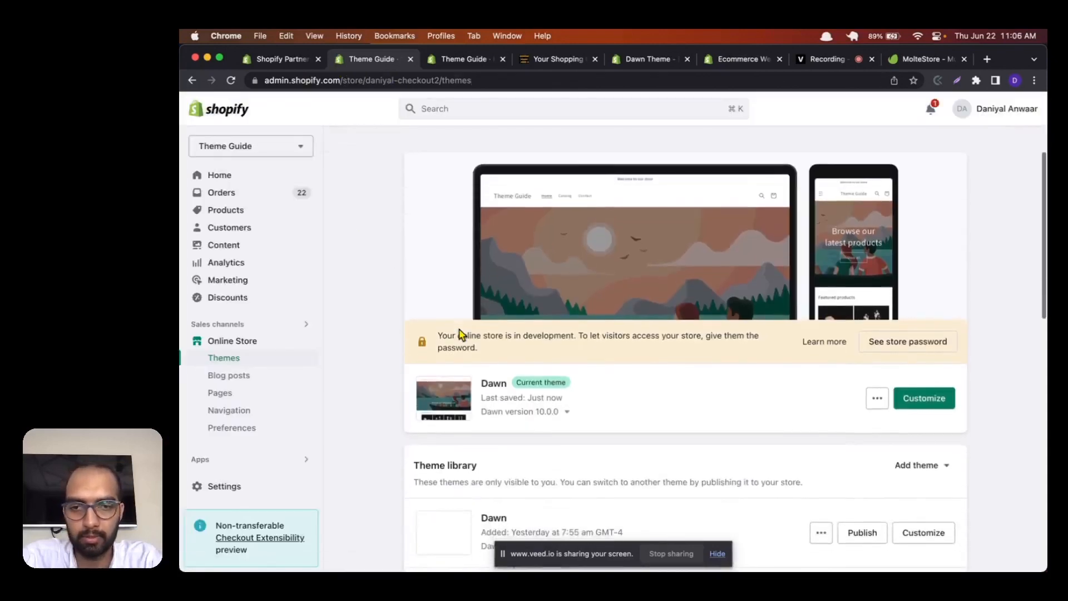
left_click(875, 399)
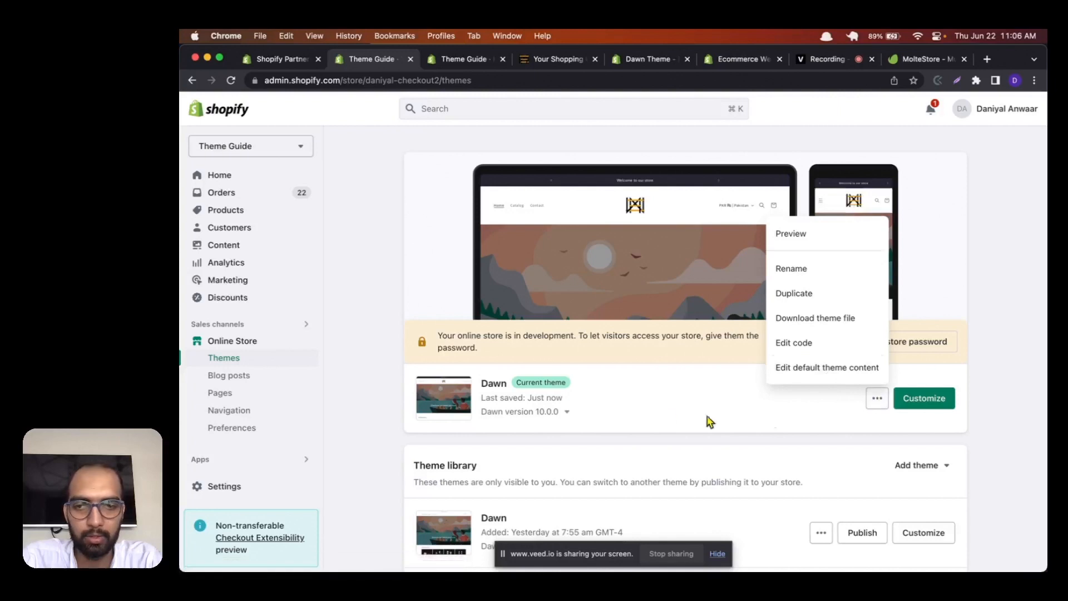
left_click(672, 416)
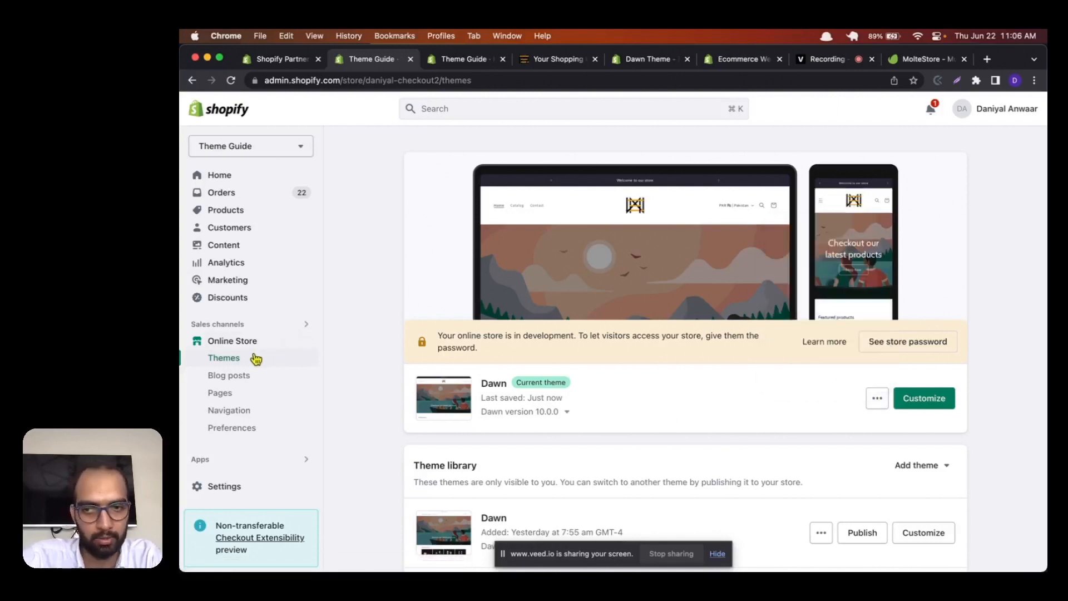
left_click(877, 399)
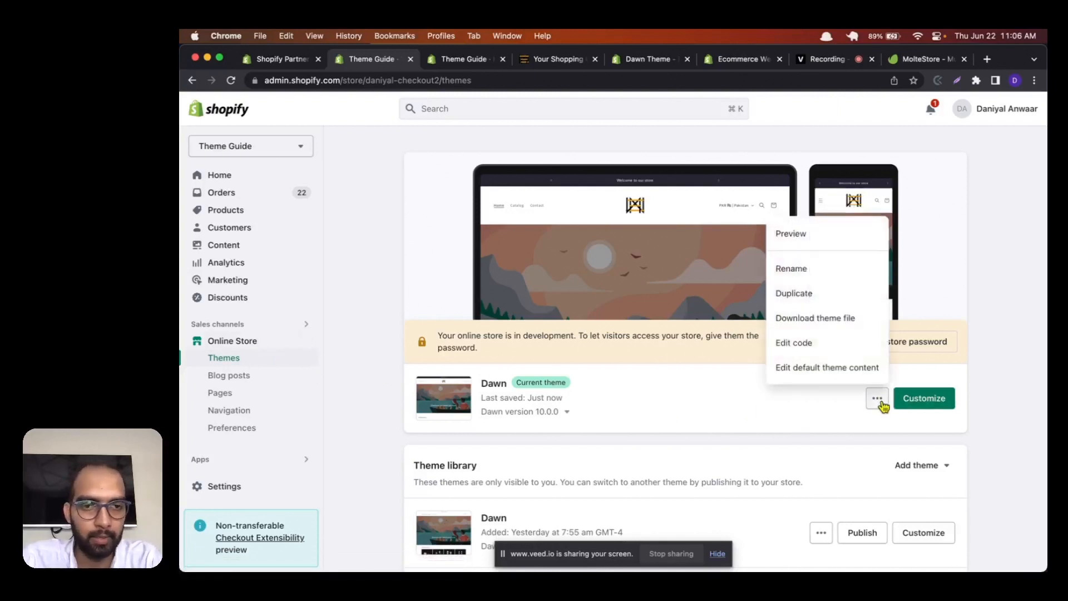
left_click(817, 343)
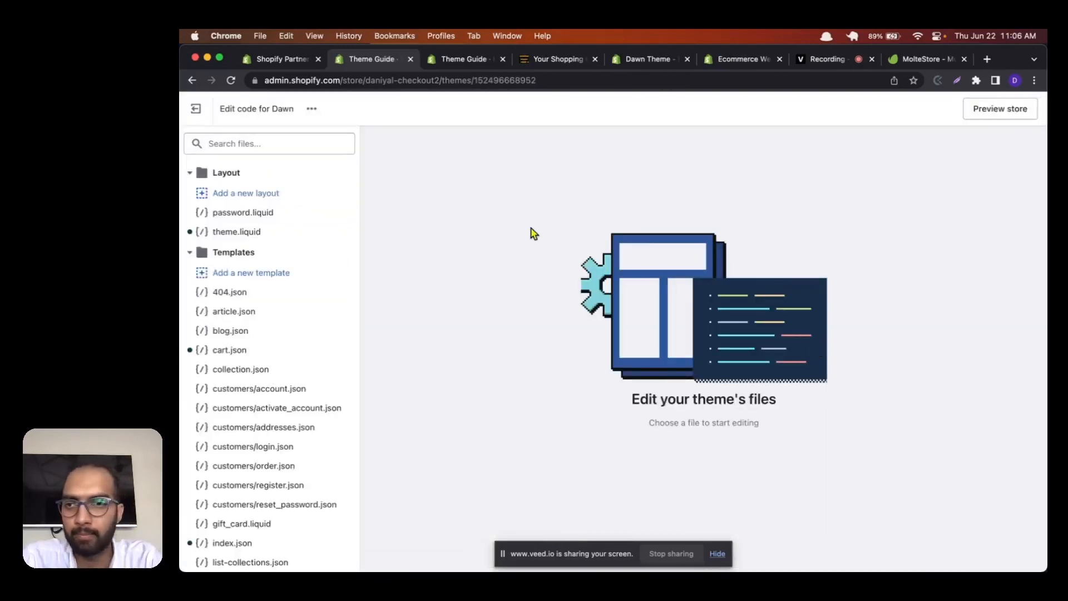
Step: Examine the Layout and Templates folders and the other folders in the Dawn theme's code files
scroll(283, 274, "down", 2)
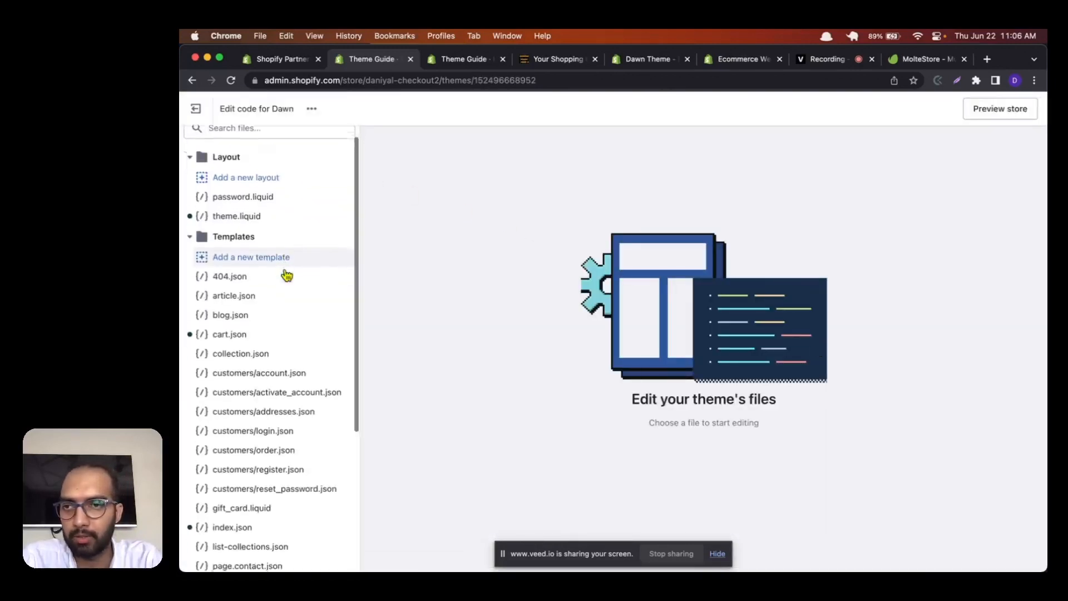
scroll(284, 274, "up", 2)
left_click(196, 174)
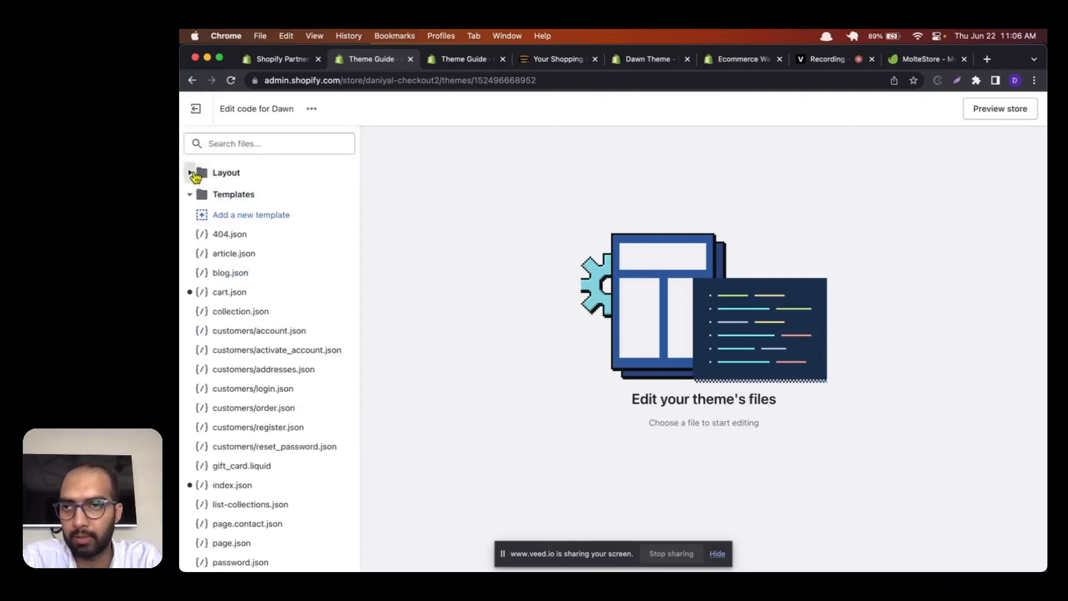
left_click(196, 175)
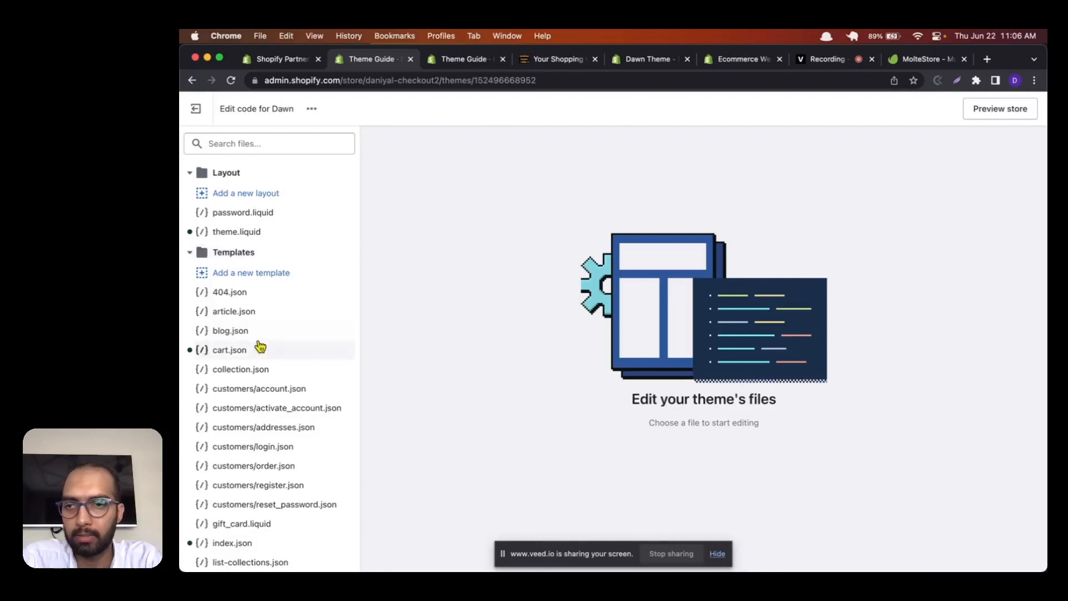
scroll(257, 347, "down", 5)
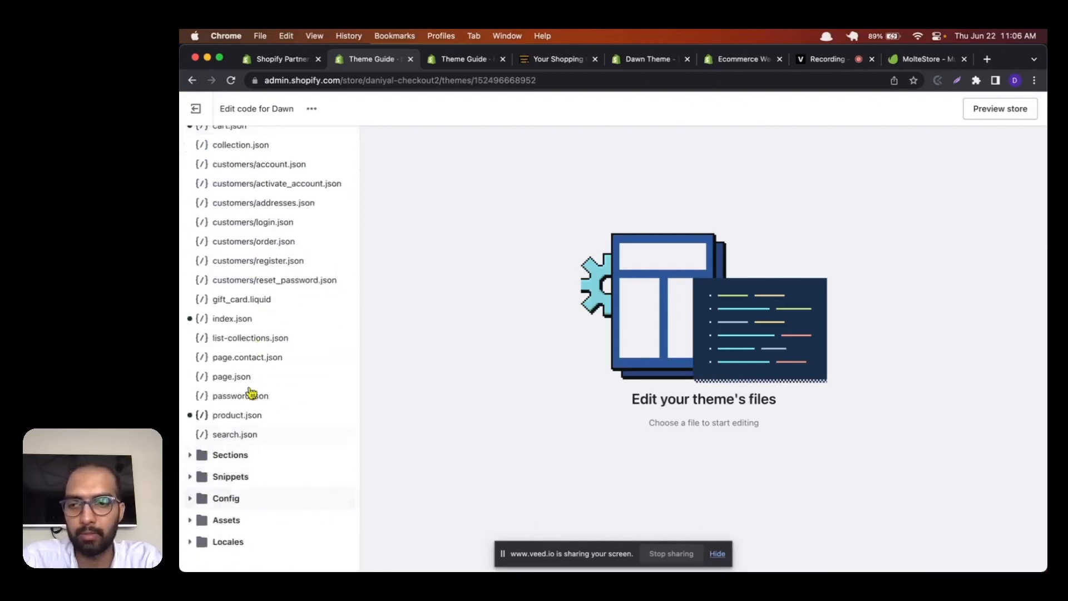
scroll(262, 473, "up", 5)
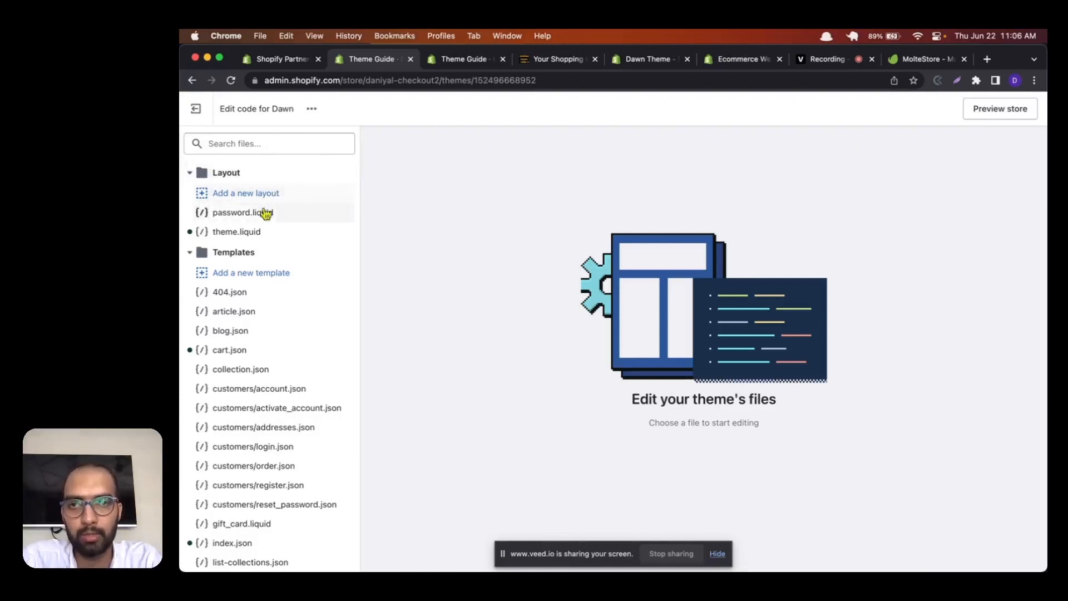
scroll(264, 359, "down", 5)
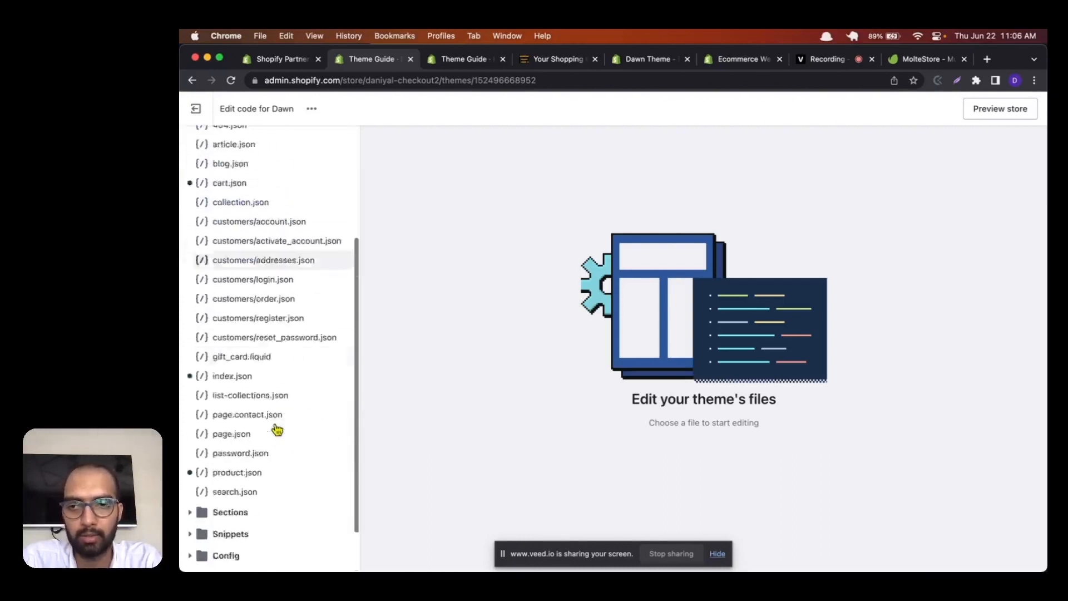
scroll(277, 429, "up", 6)
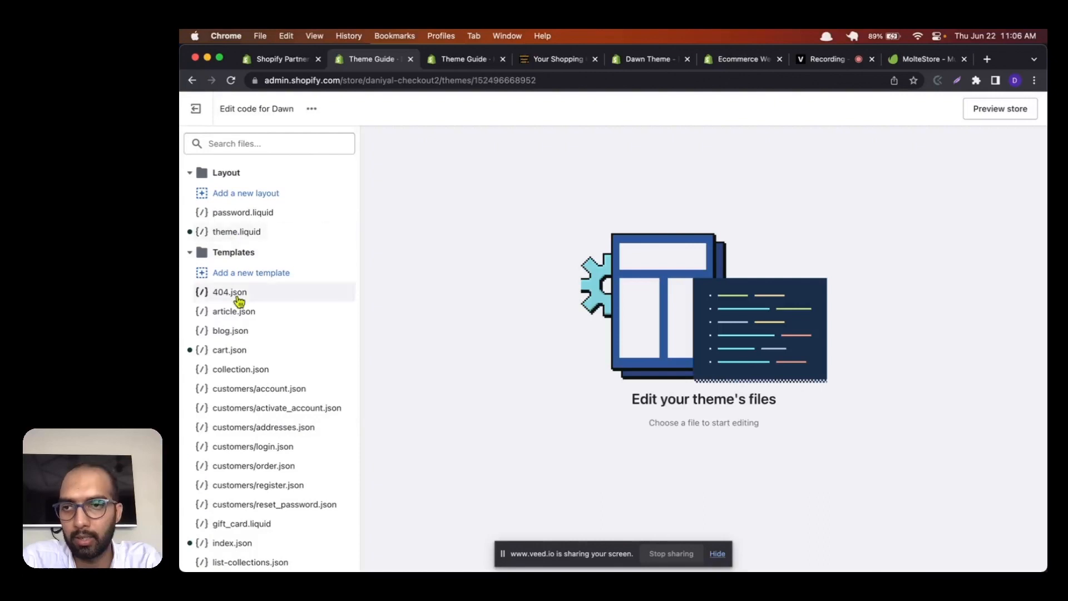
Step: Expand the Sections folder, open announcement-bar.liquid and examine its code
scroll(238, 300, "down", 5)
left_click(196, 460)
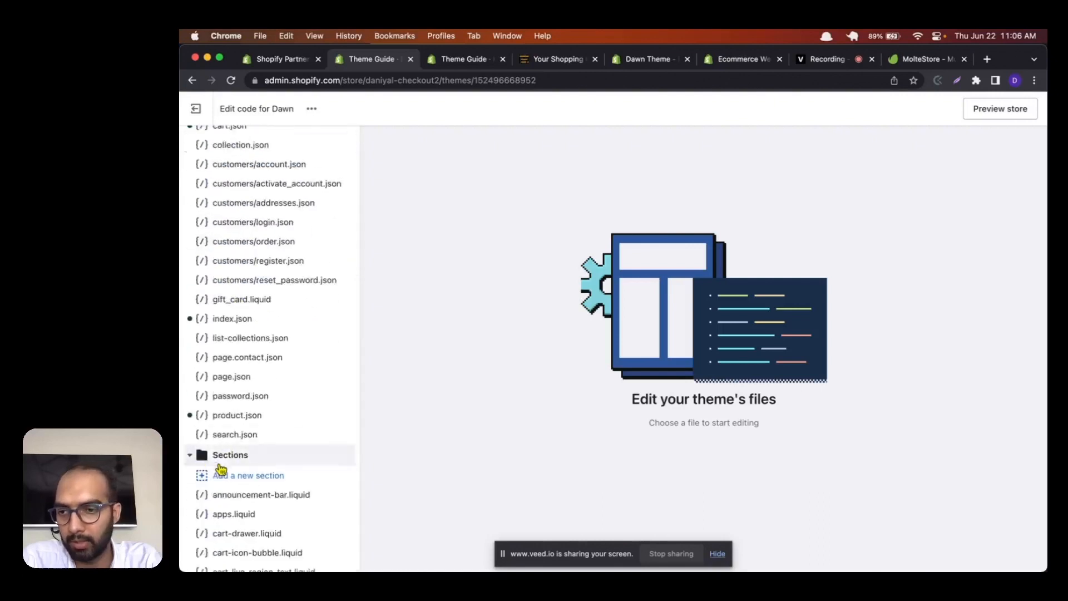
scroll(223, 470, "down", 5)
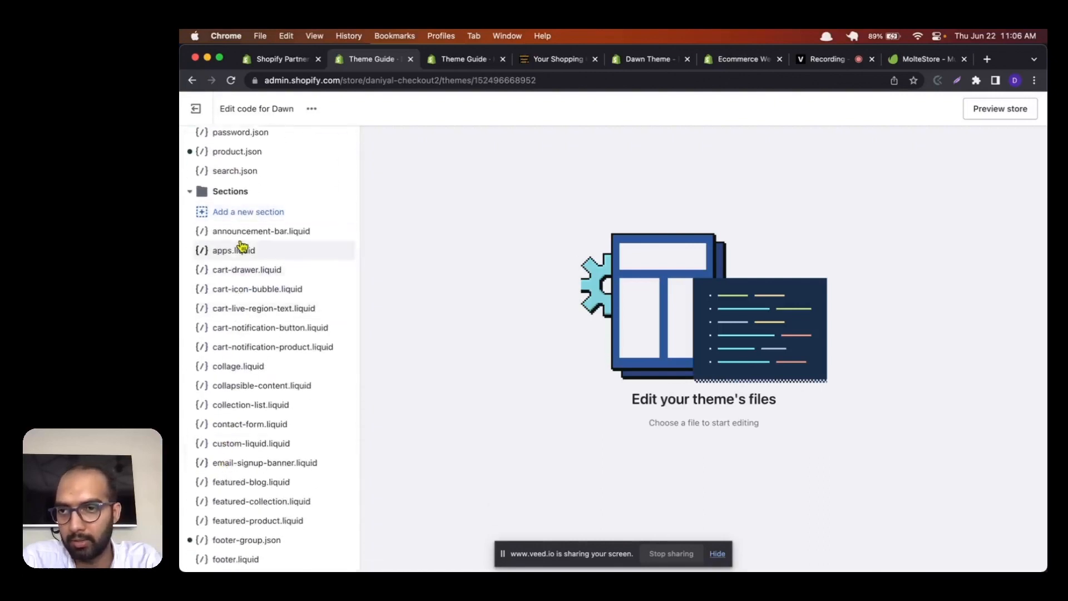
scroll(241, 245, "down", 1)
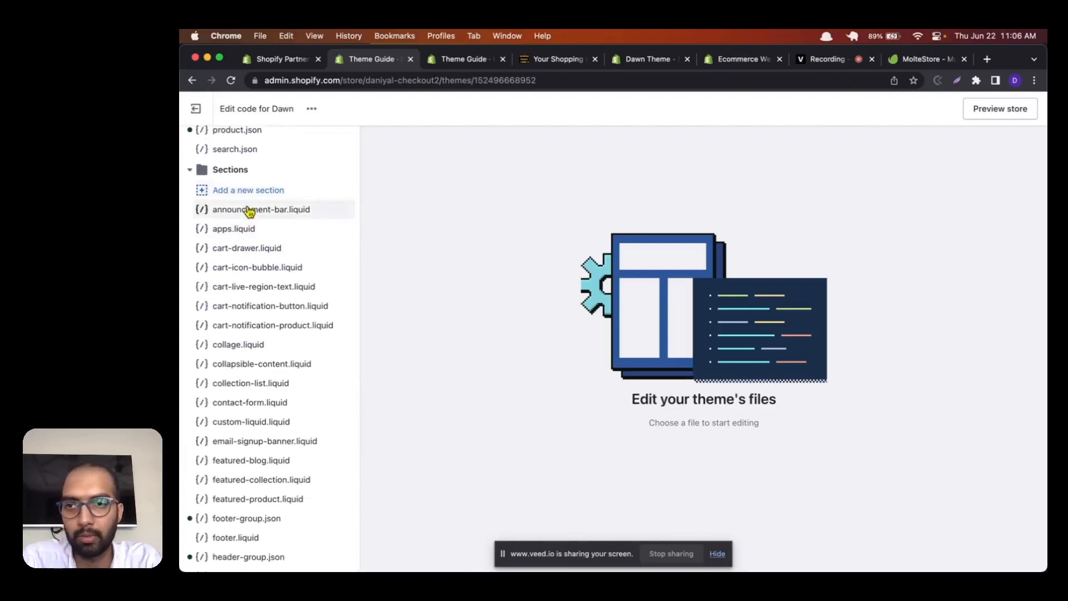
left_click(249, 210)
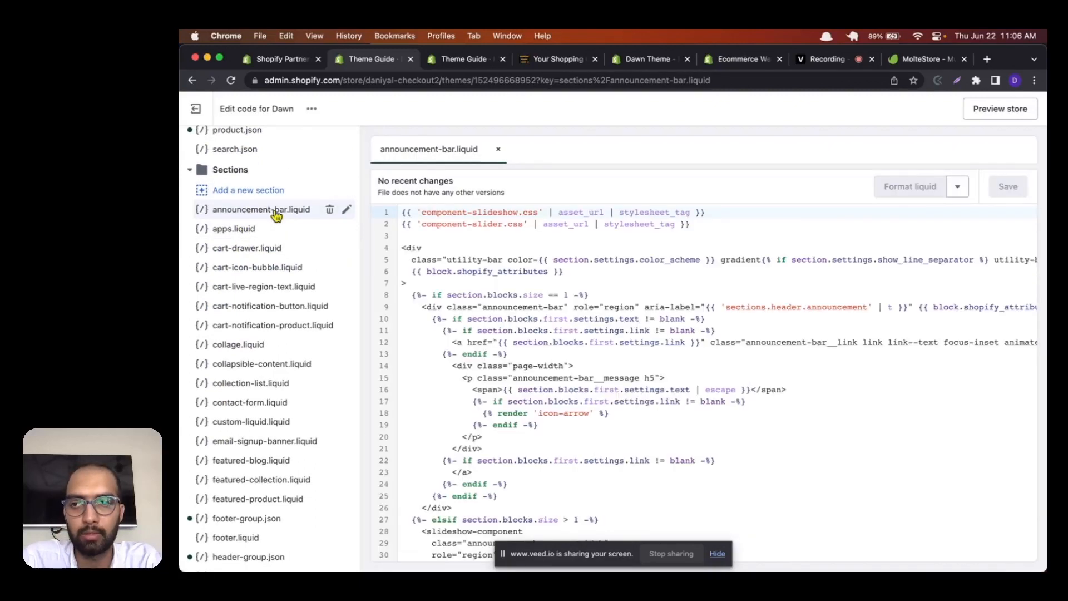
scroll(484, 311, "down", 5)
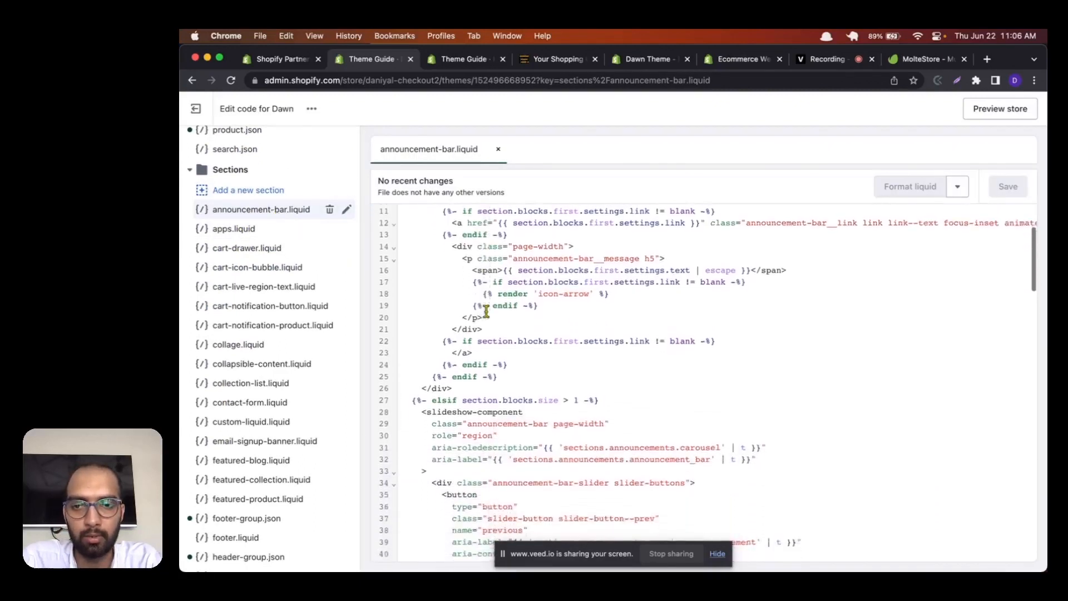
scroll(486, 312, "down", 15)
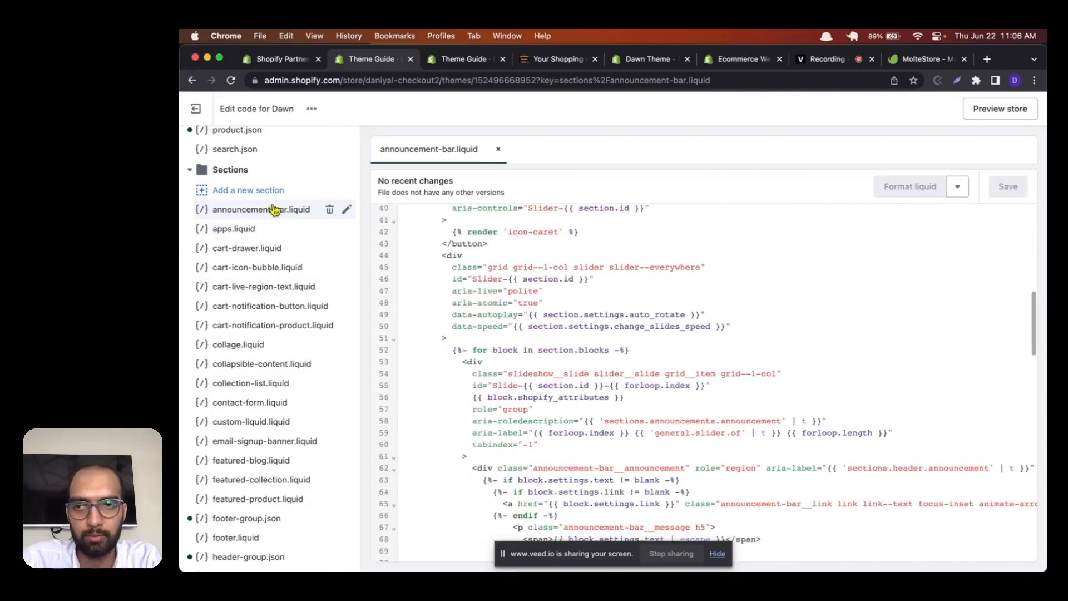
scroll(442, 328, "up", 15)
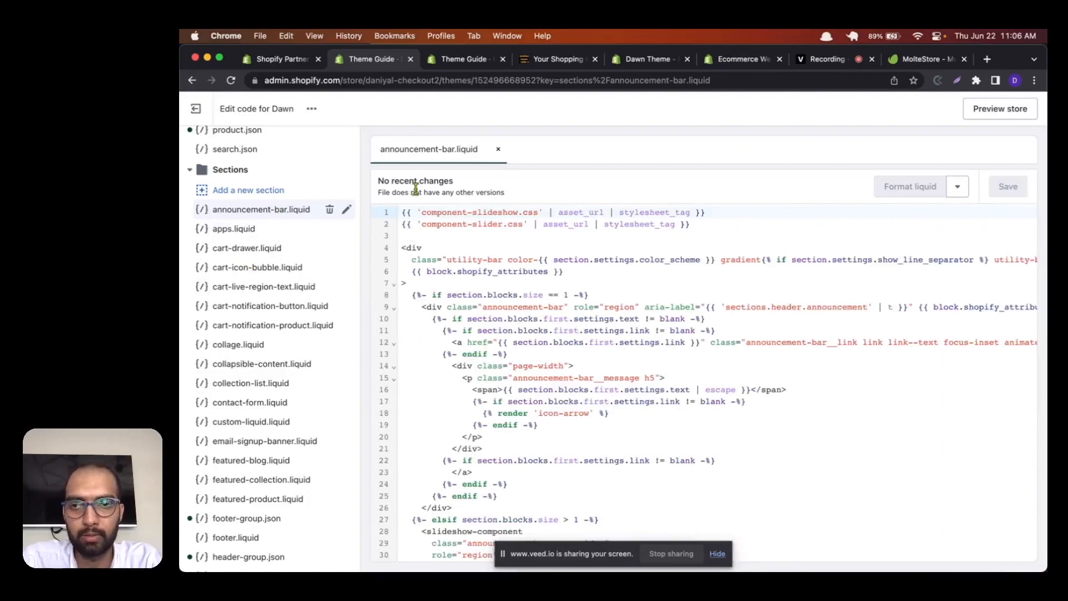
scroll(323, 170, "up", 10)
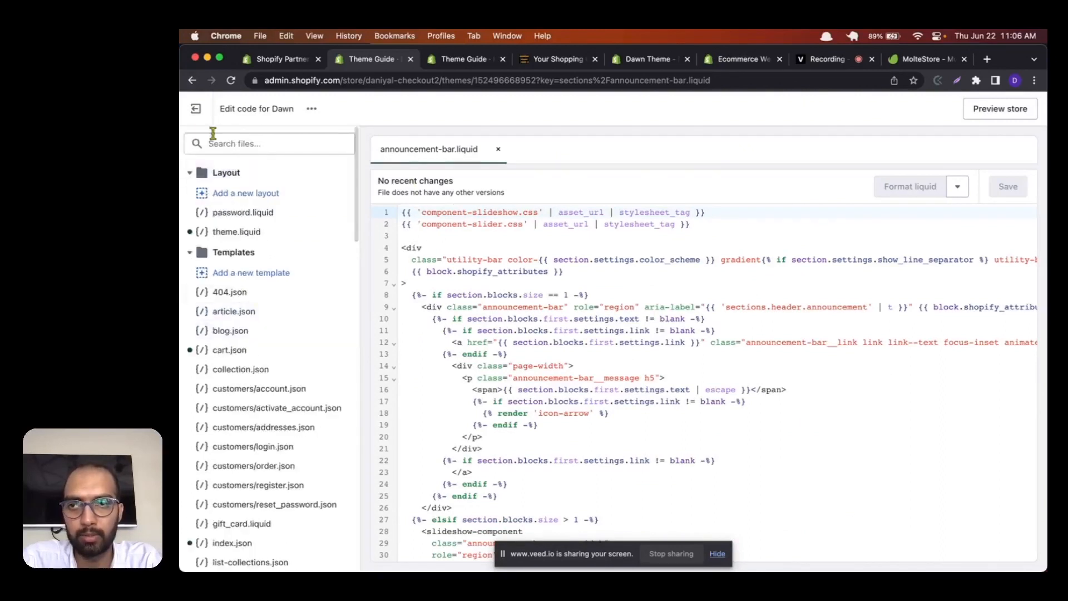
Step: Leave the code editor for the Themes page and read the notice about the store being in development
left_click(205, 117)
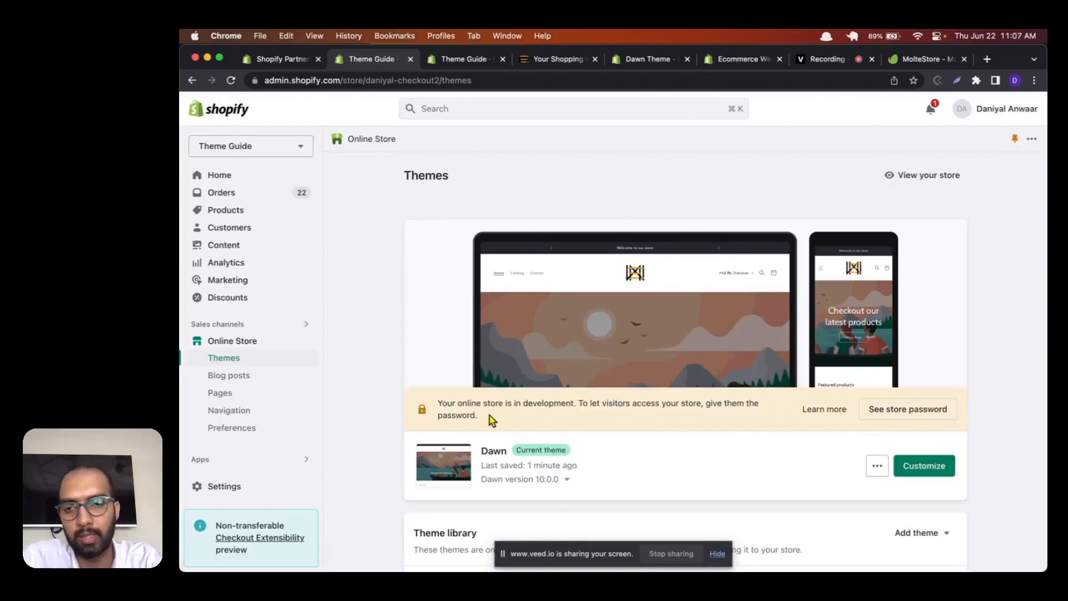
left_click_drag(489, 416, 424, 403)
scroll(532, 433, "down", 2)
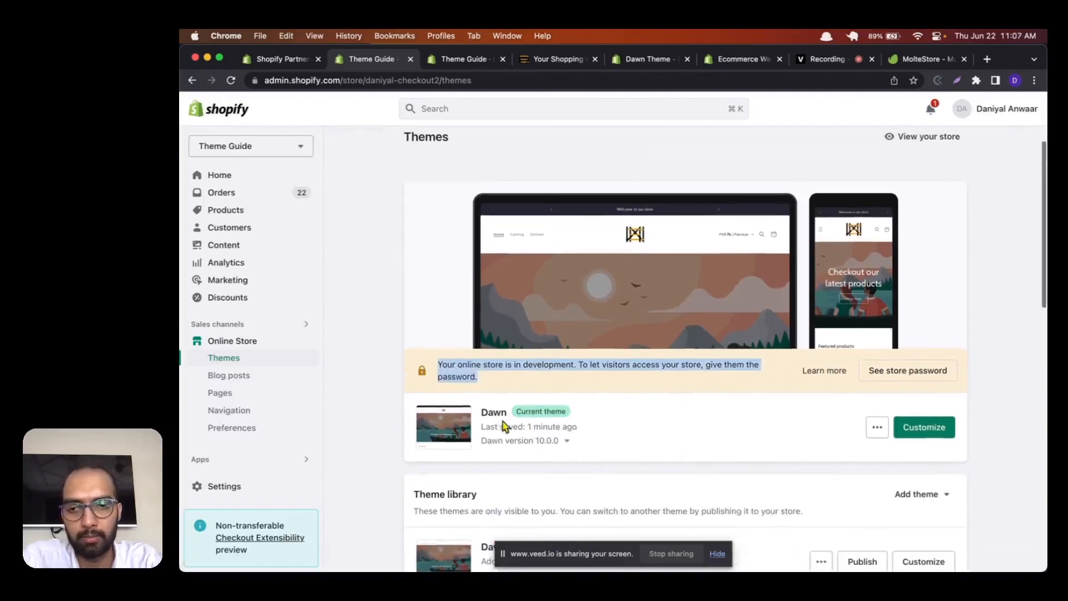
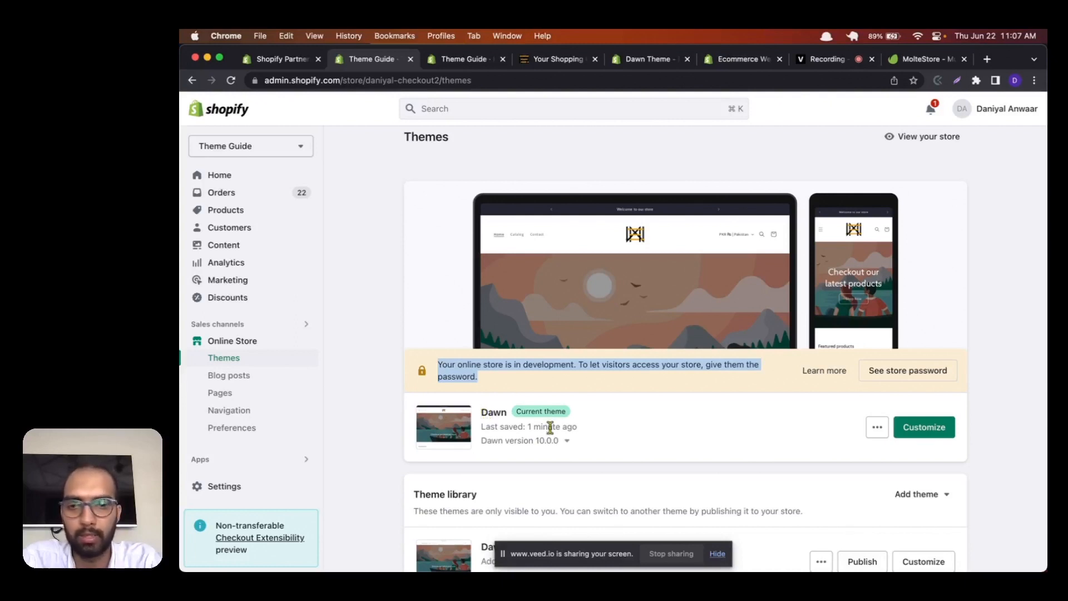
Step: Examine the current Dawn theme's additional actions and the other themes in the theme library
left_click(597, 436)
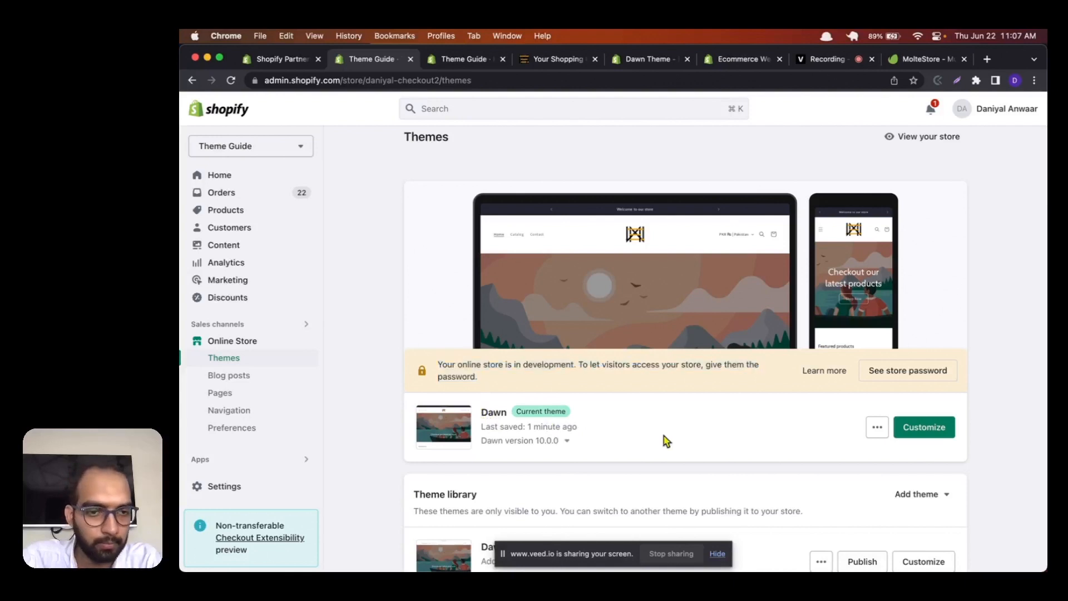
scroll(783, 430, "down", 3)
scroll(890, 378, "down", 1)
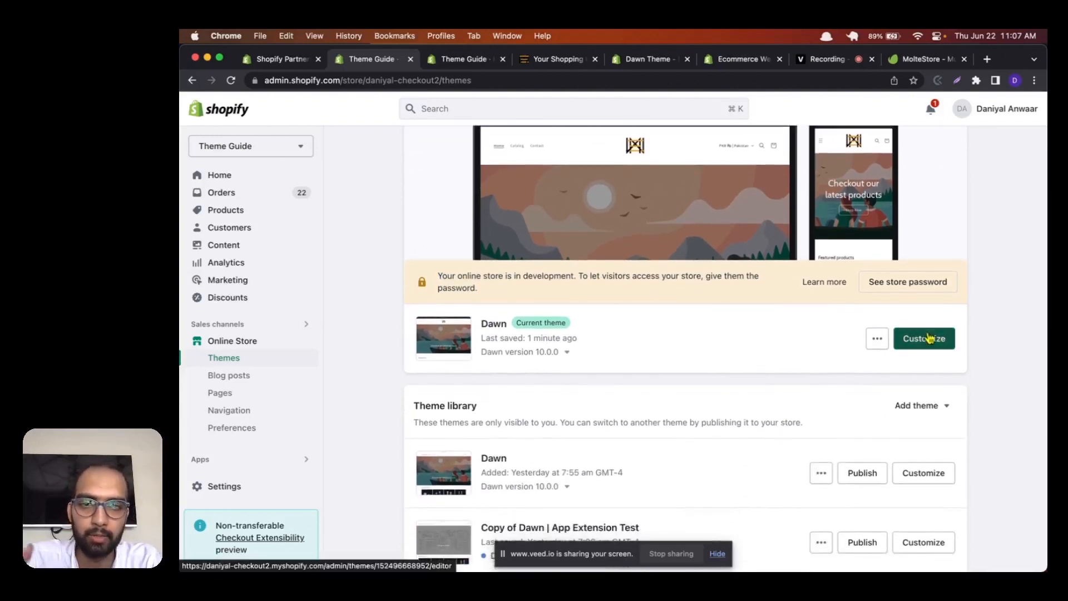
left_click(876, 338)
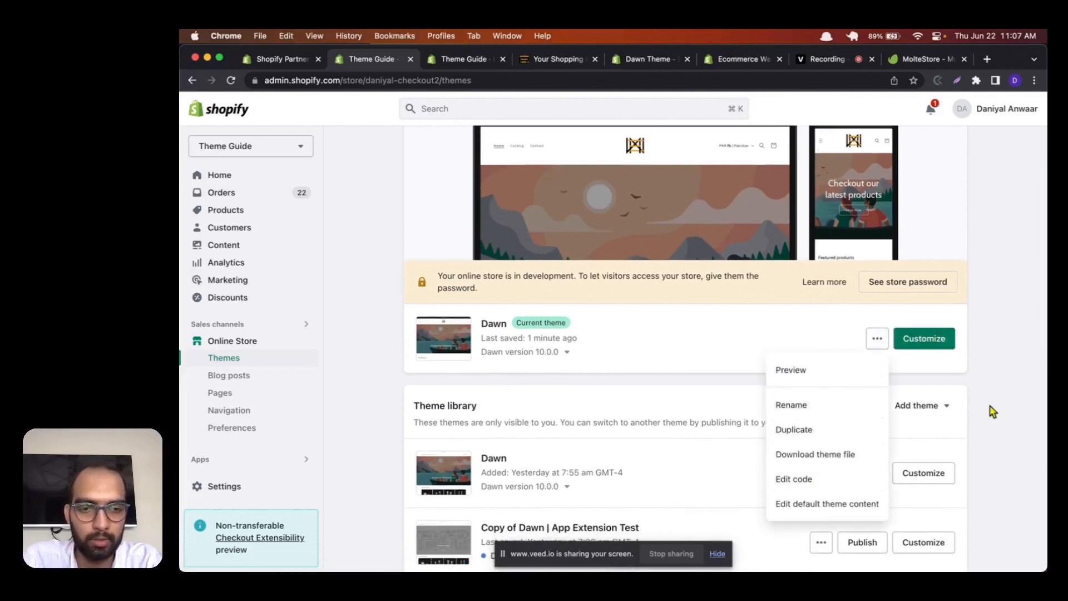
left_click(740, 394)
scroll(740, 393, "up", 3)
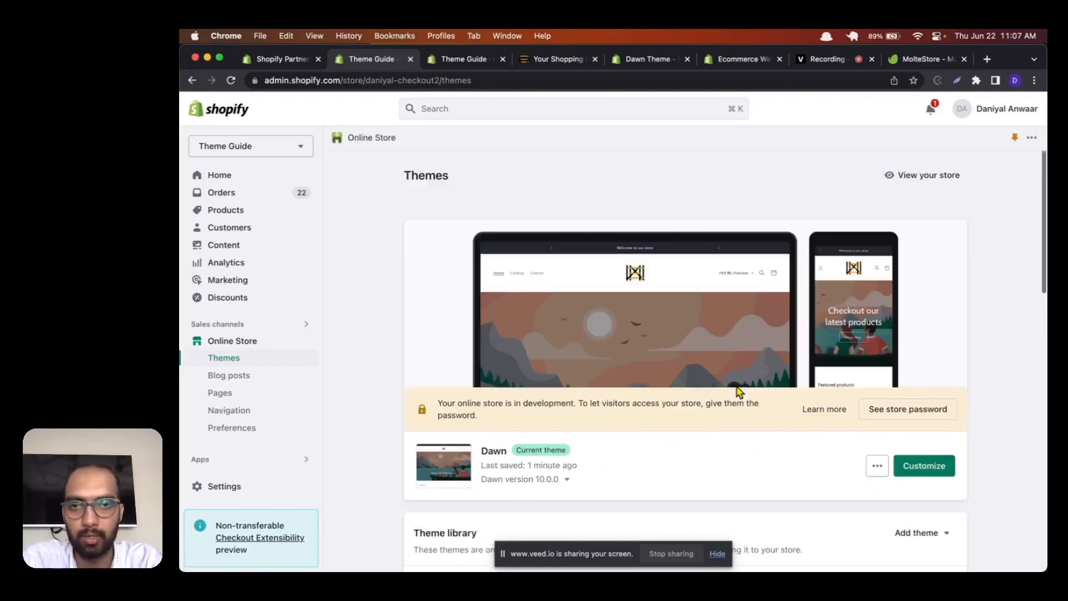
scroll(737, 389, "down", 3)
scroll(737, 391, "down", 2)
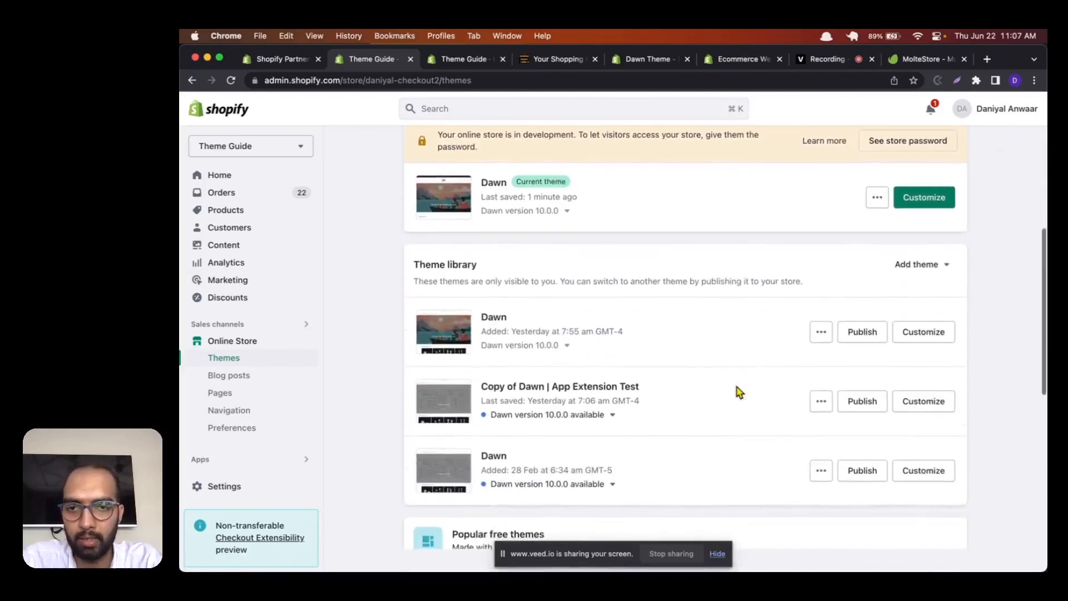
scroll(739, 393, "up", 5)
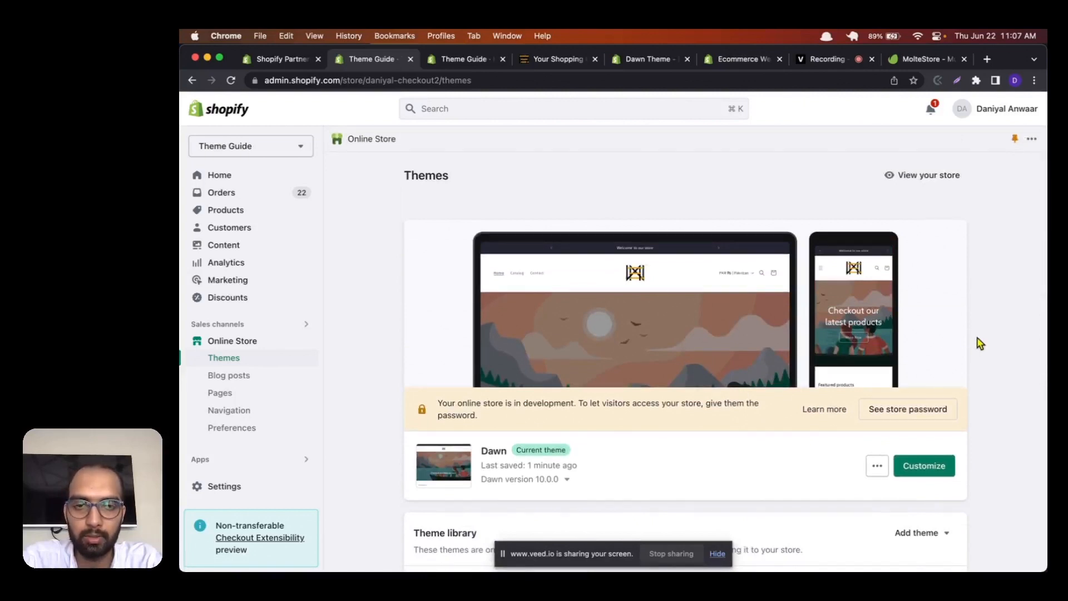
left_click(880, 468)
left_click(1002, 399)
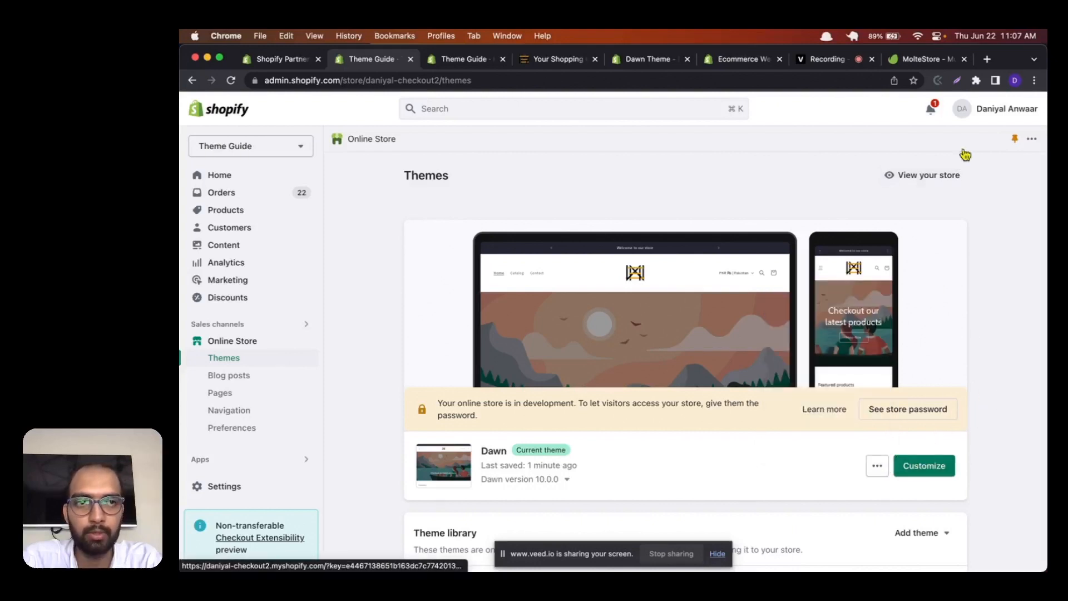
Step: Open the Shopify App Store at apps.shopify.com in a new browser tab
left_click(987, 61)
type("app")
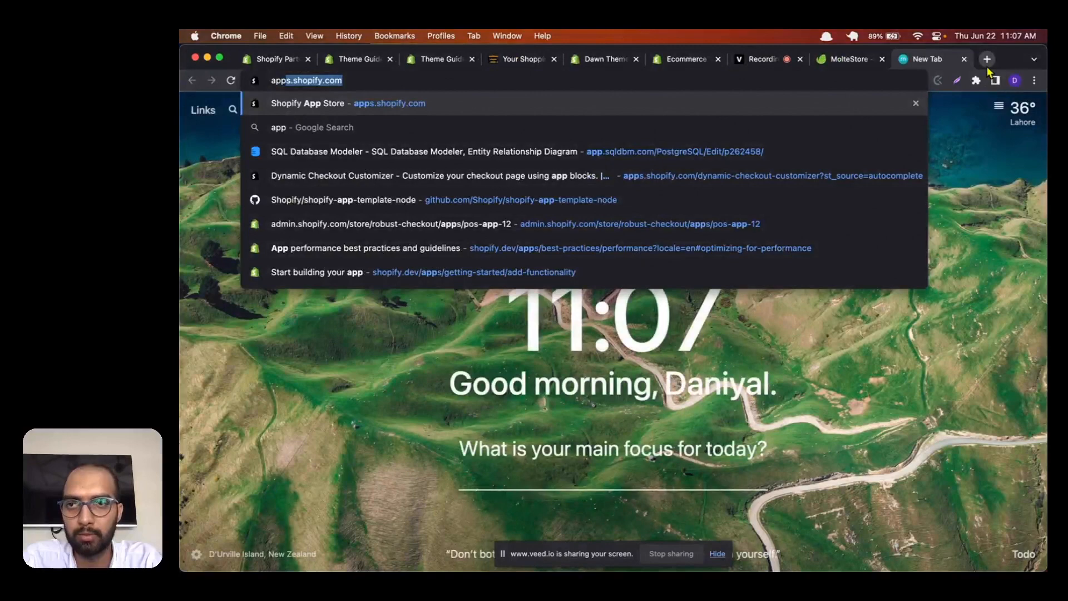
key("Return")
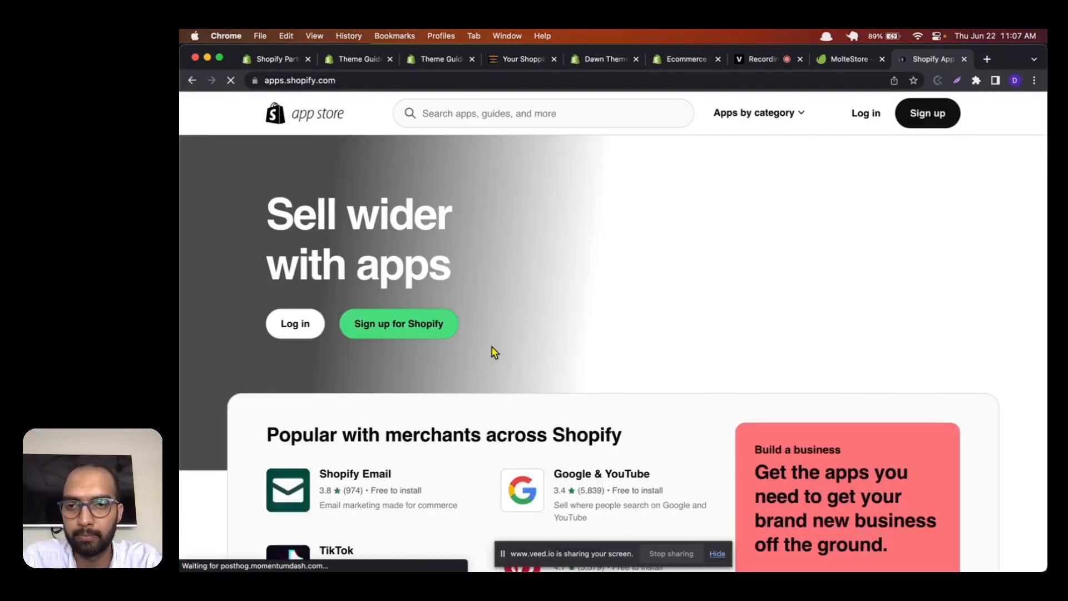
scroll(493, 350, "down", 3)
scroll(493, 351, "up", 3)
Step: Search the App Store for "customize theme" and look through the resulting apps
left_click(476, 113)
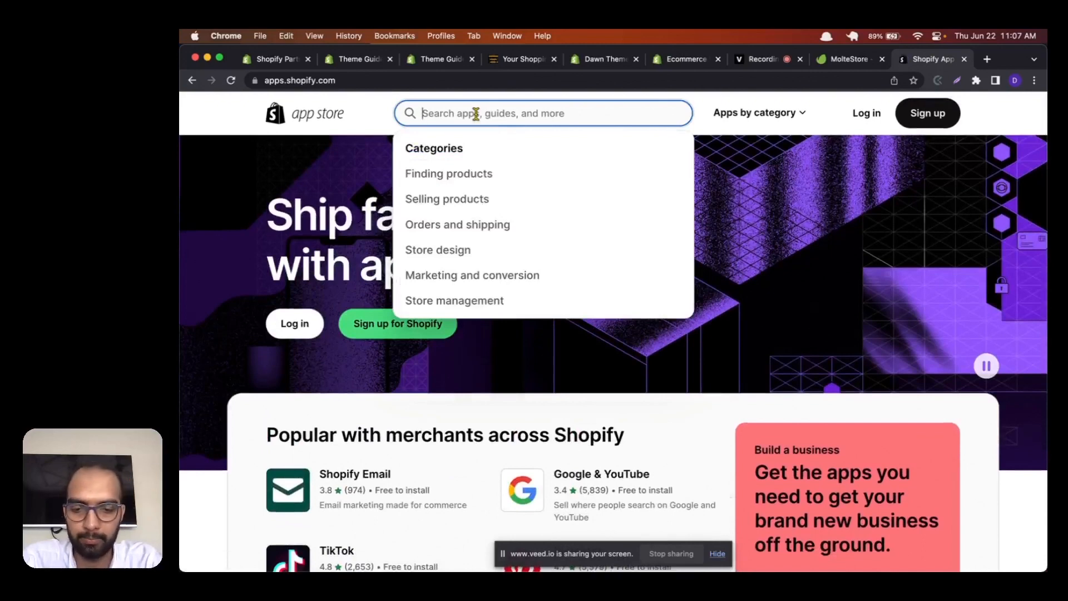
type("cus")
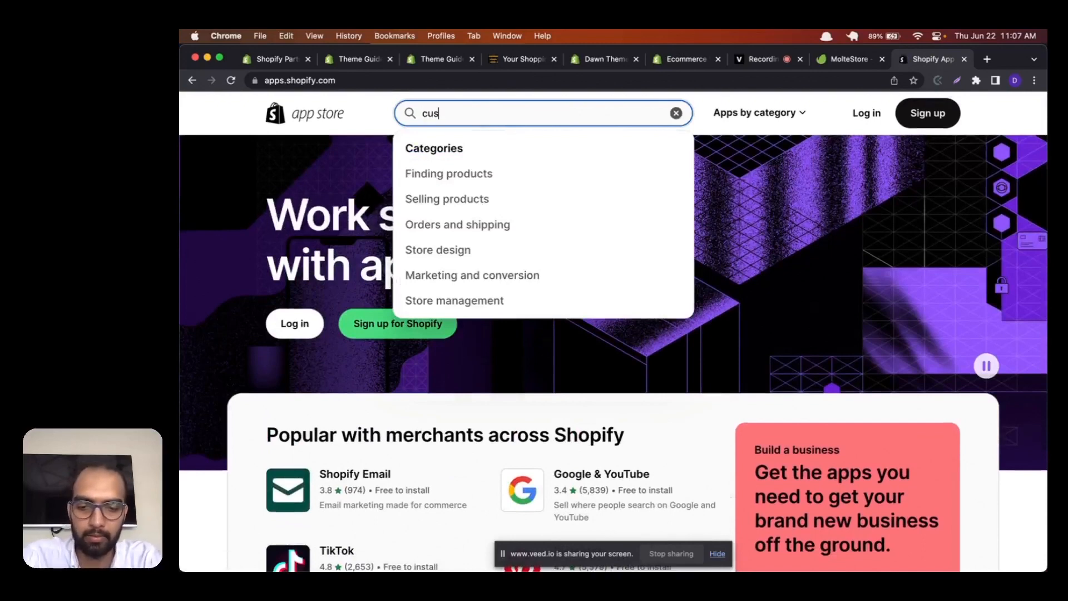
type("tomize")
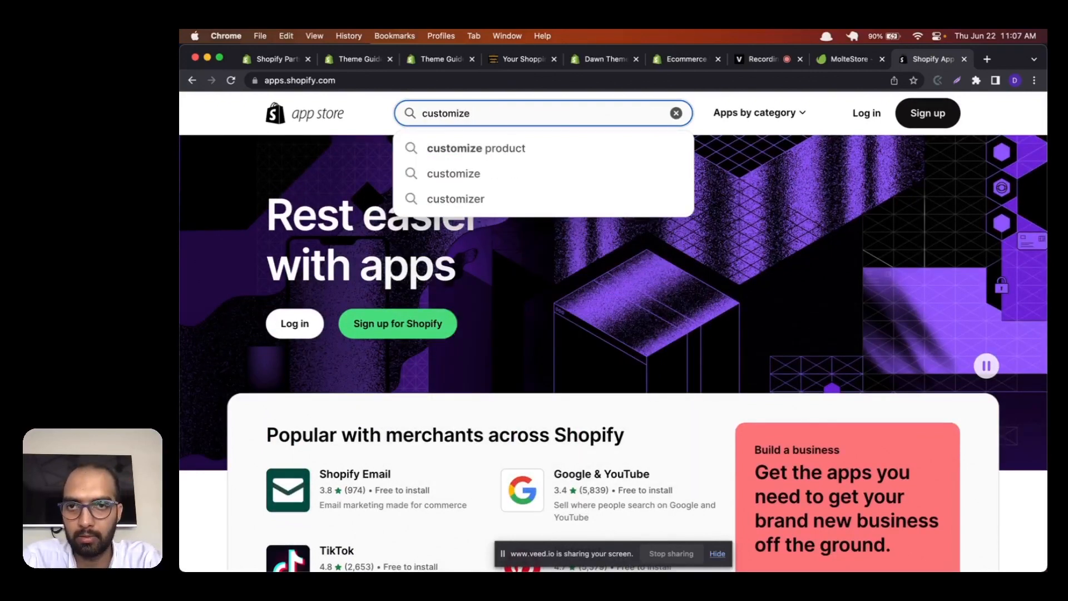
type(" pa")
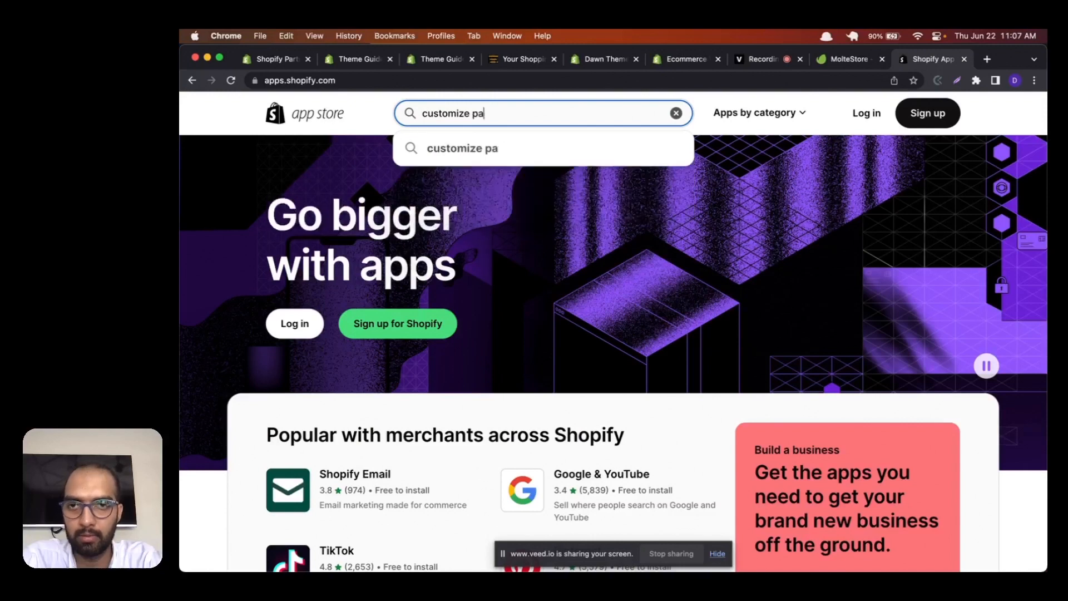
type("g")
key("BackSpace")
key("BackSpace")
key("BackSpace")
type("theme")
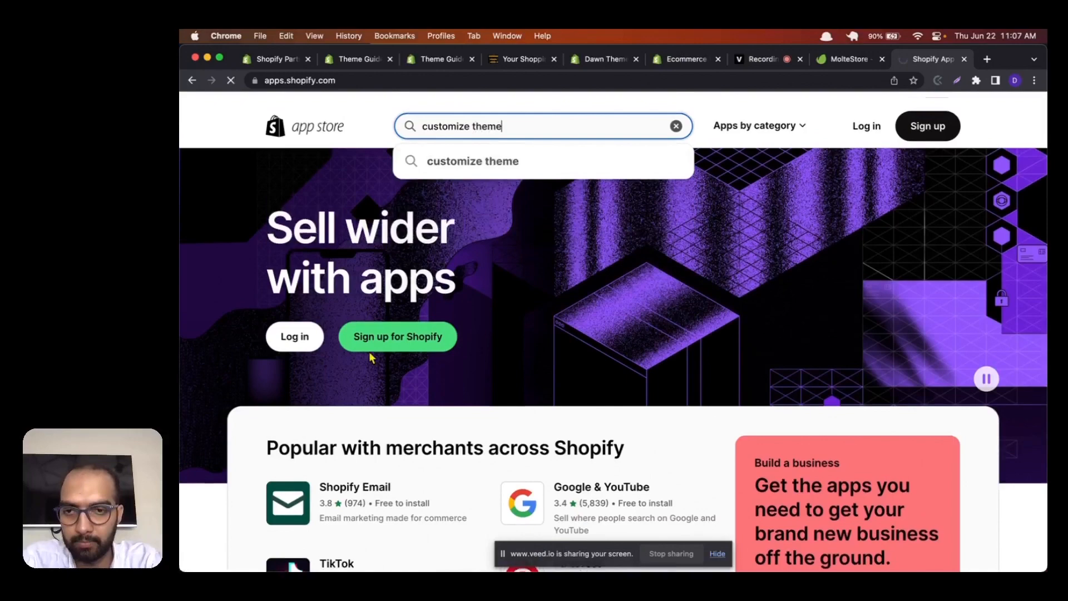
key("Return")
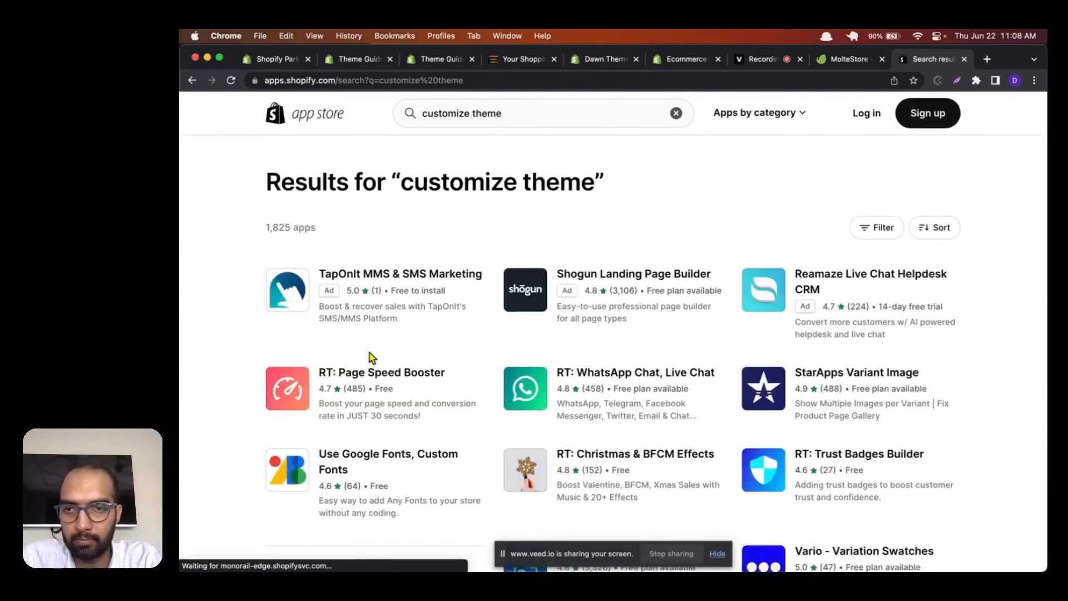
scroll(372, 356, "down", 2)
scroll(372, 357, "down", 4)
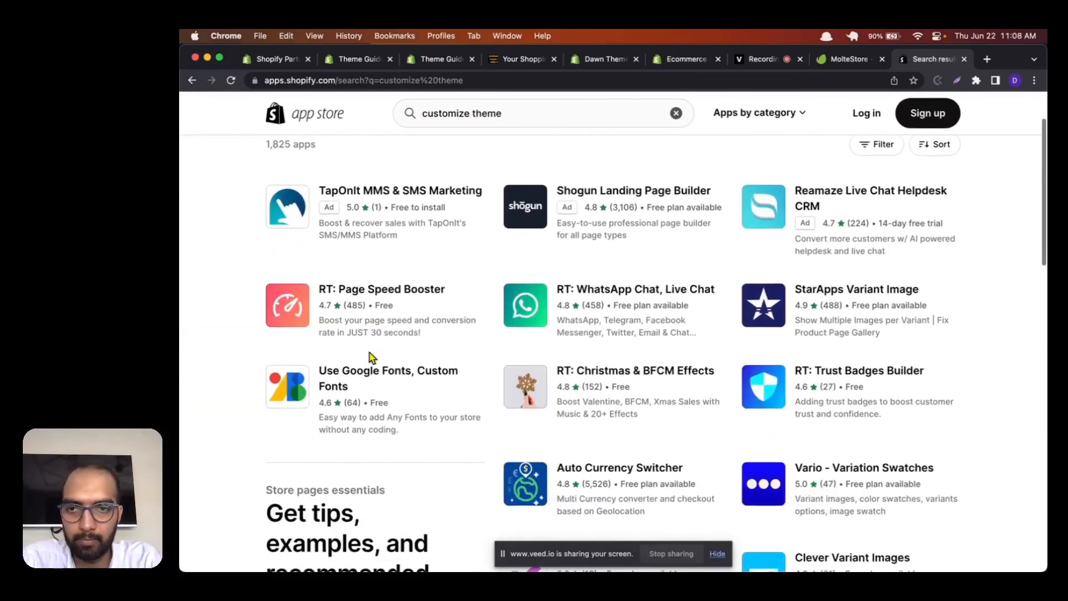
scroll(372, 357, "down", 3)
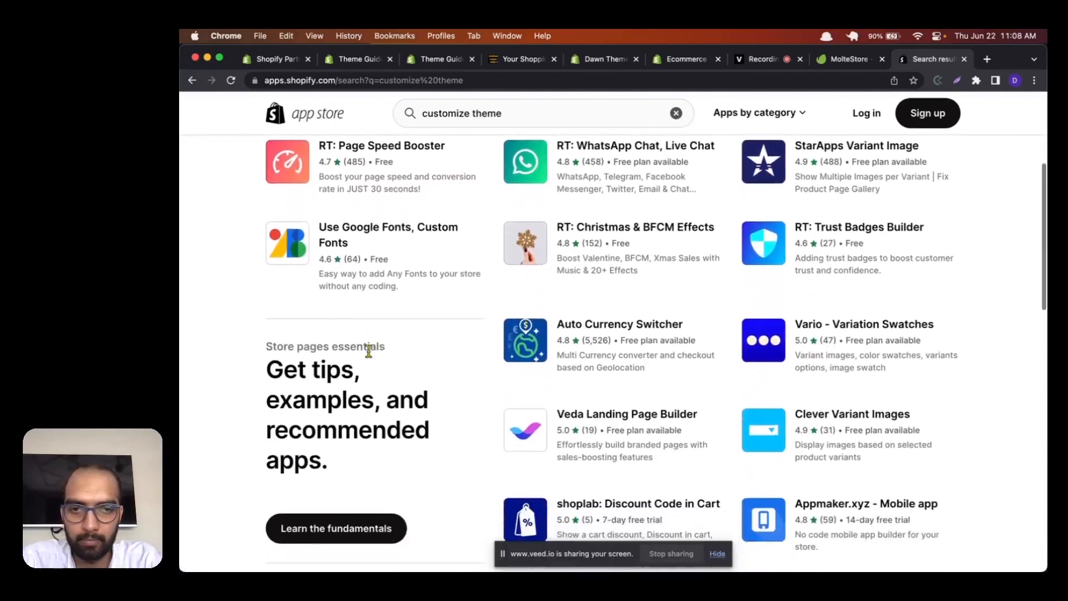
scroll(369, 356, "up", 10)
scroll(368, 350, "down", 2)
Step: Search the App Store for "pagefly" and open the PageFly Landing Page Builder listing
left_click(479, 113)
key("super+a")
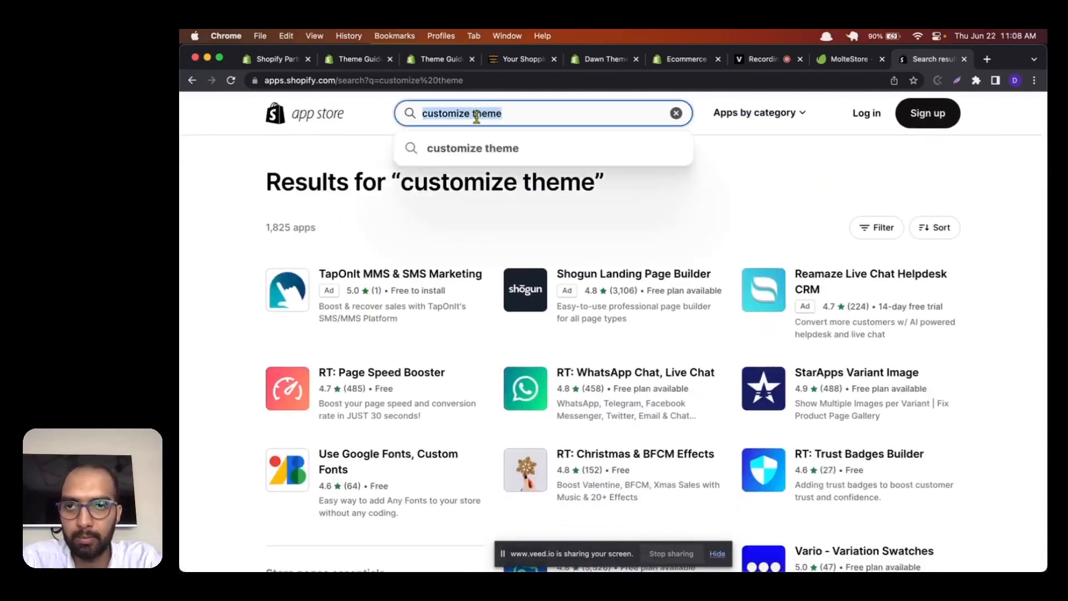
key("BackSpace")
type("page")
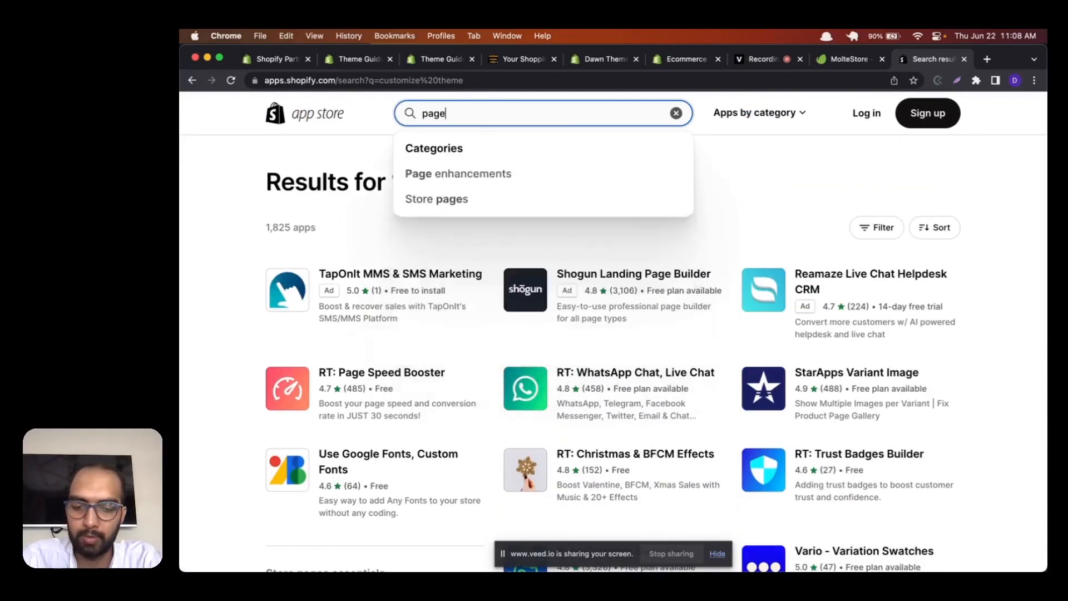
type("fly")
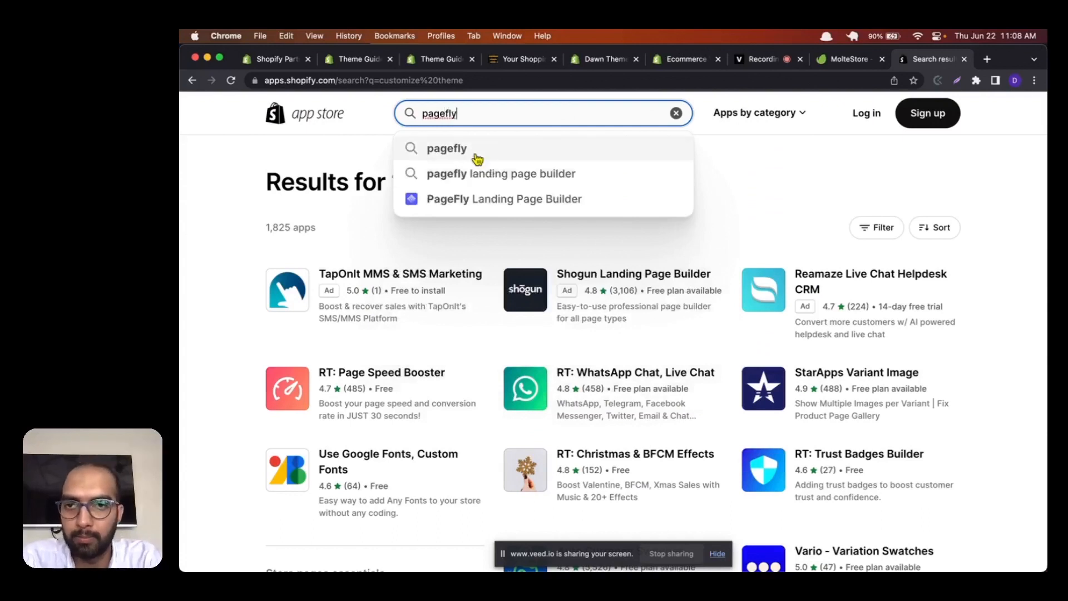
left_click(470, 200)
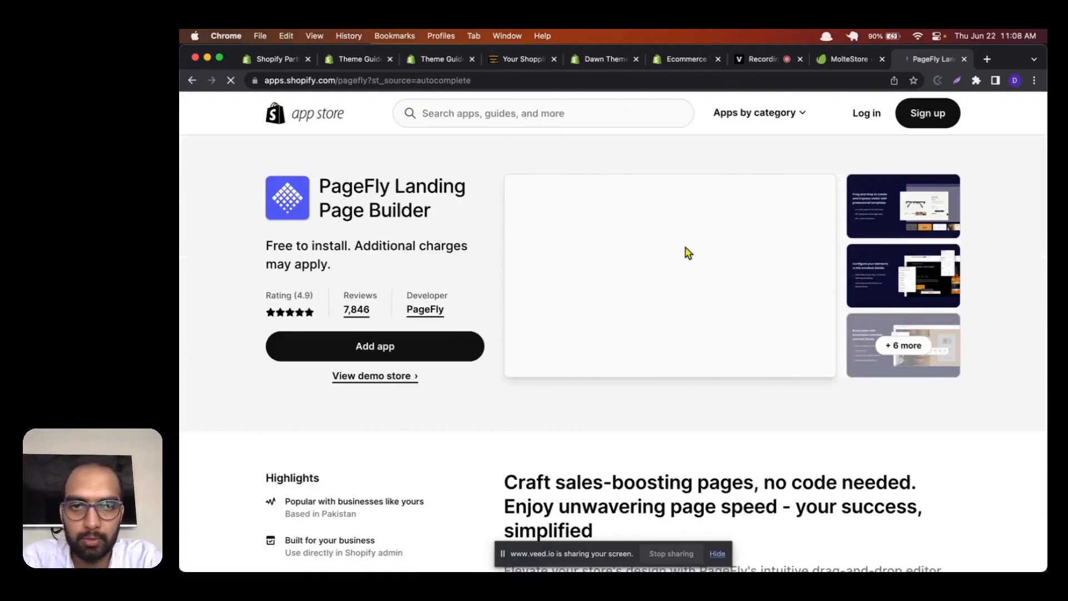
Step: View the feature images in the PageFly listing's gallery, then close the gallery
left_click(553, 316)
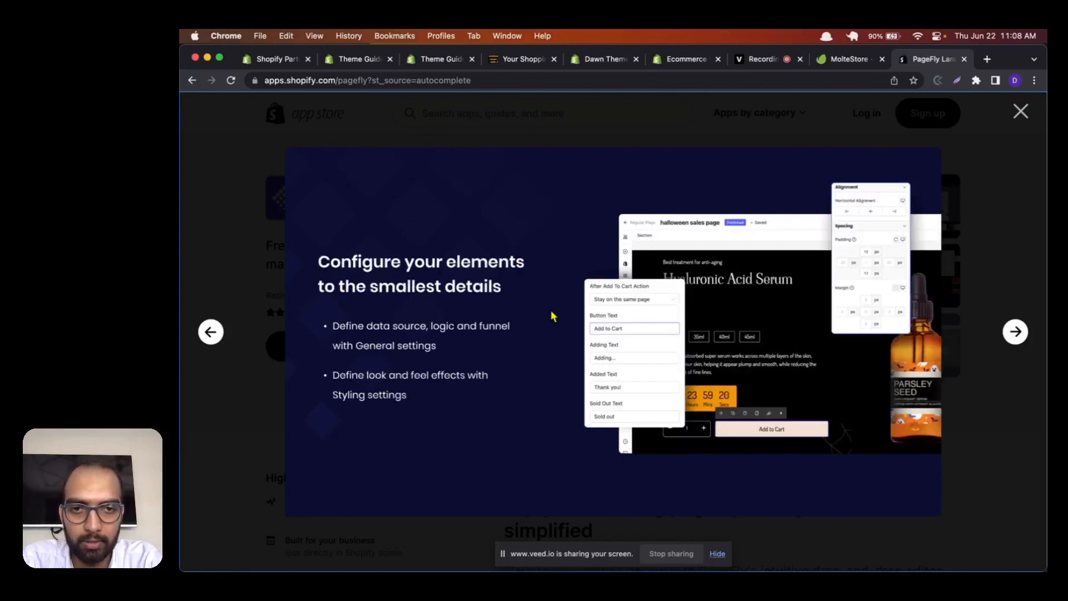
left_click(1020, 113)
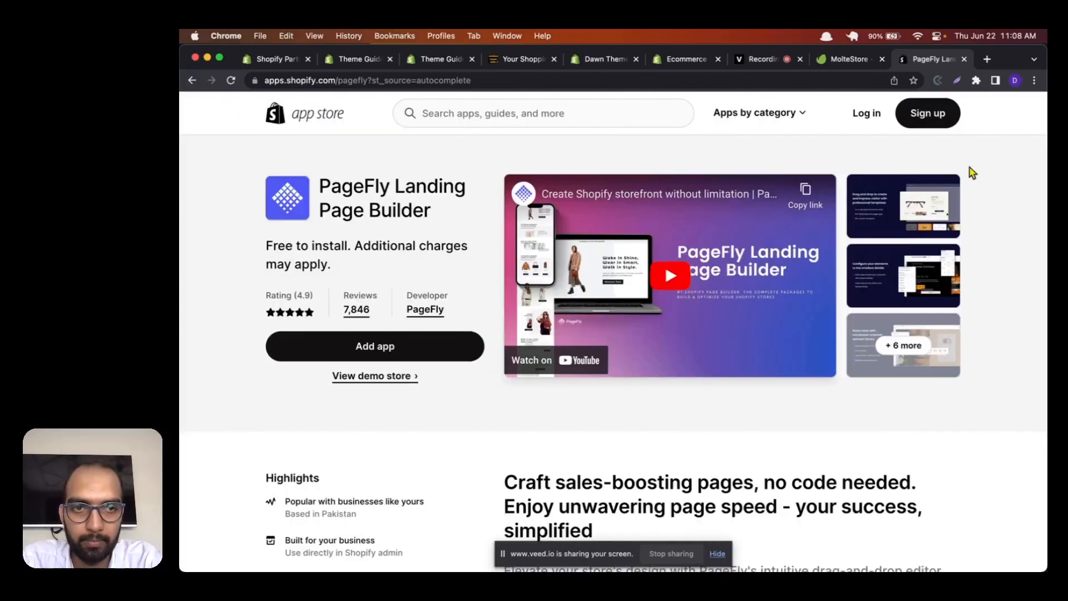
left_click(869, 285)
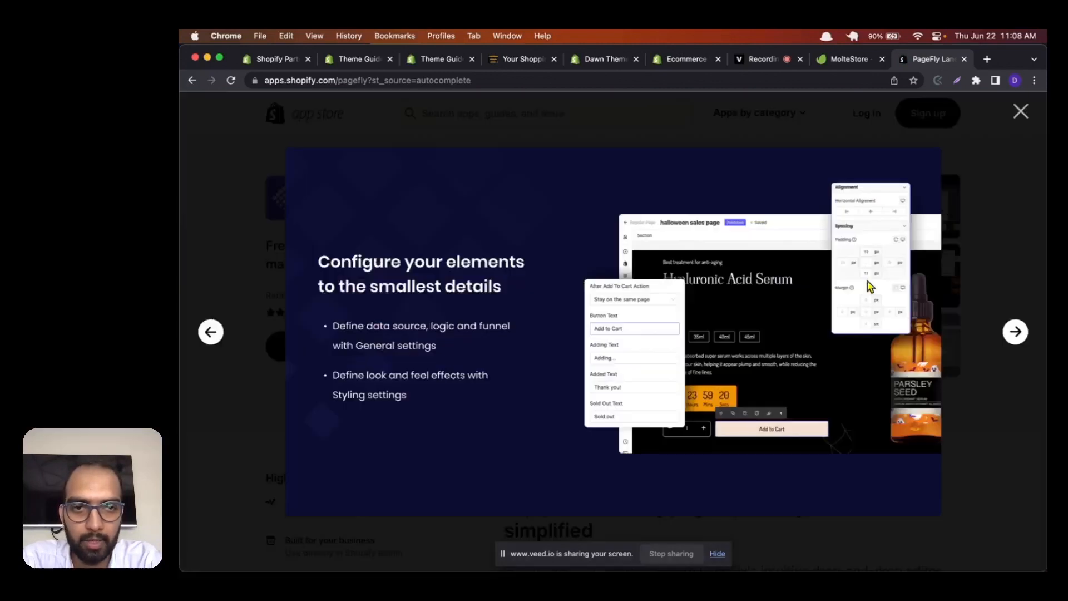
left_click(1022, 112)
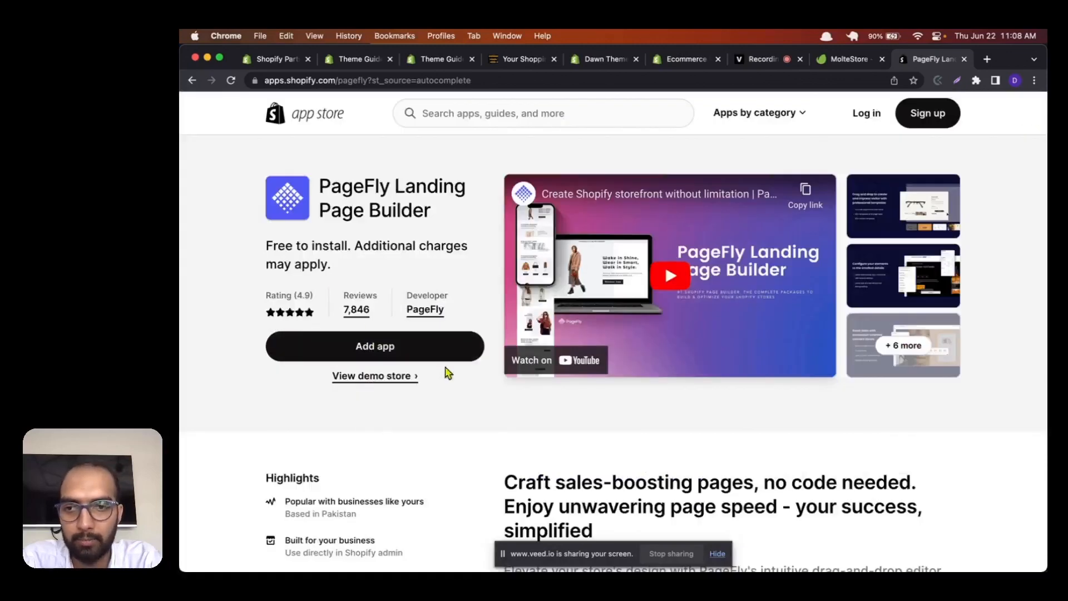
left_click(892, 233)
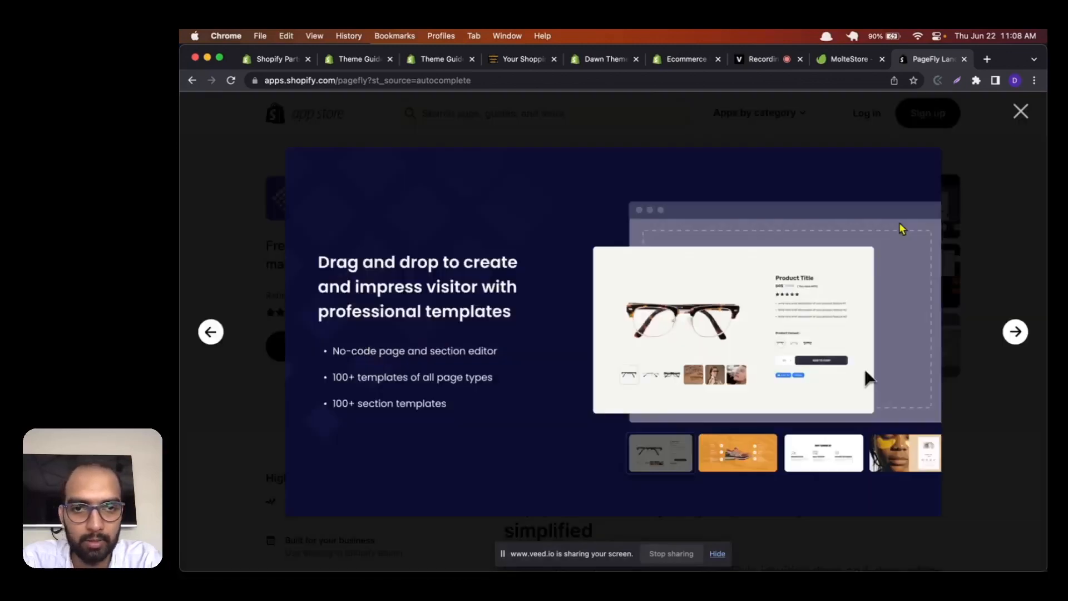
key("Right")
key("Right")
key("Right")
key("Right")
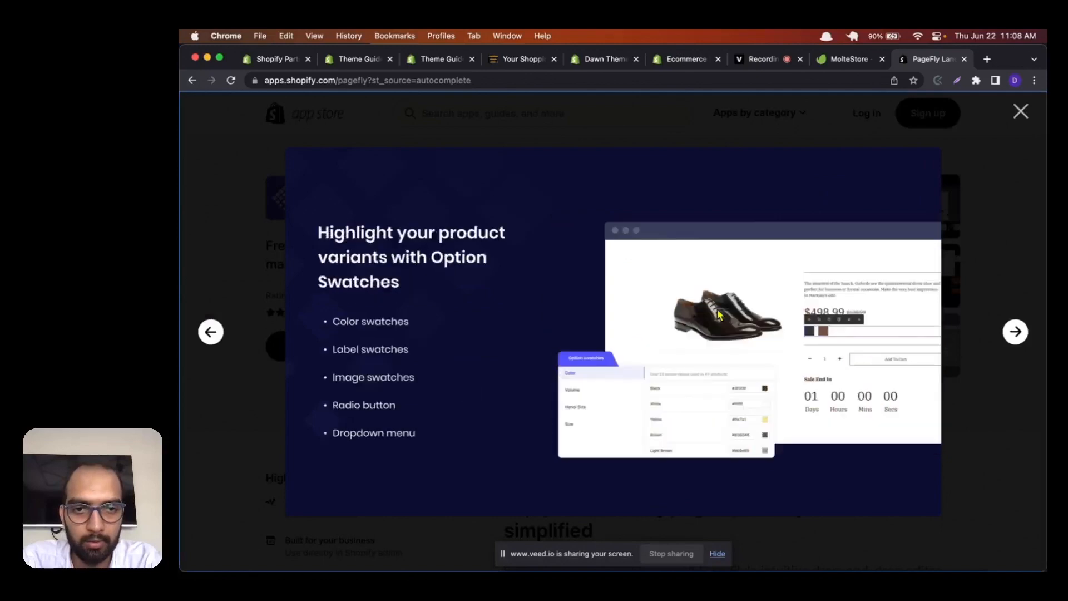
key("Right")
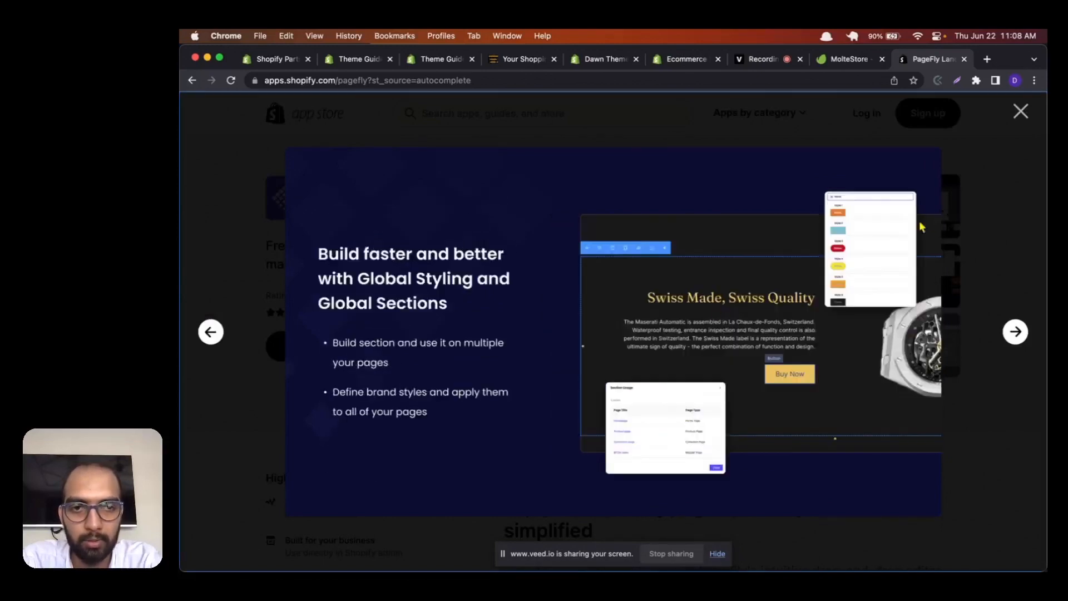
left_click(1020, 111)
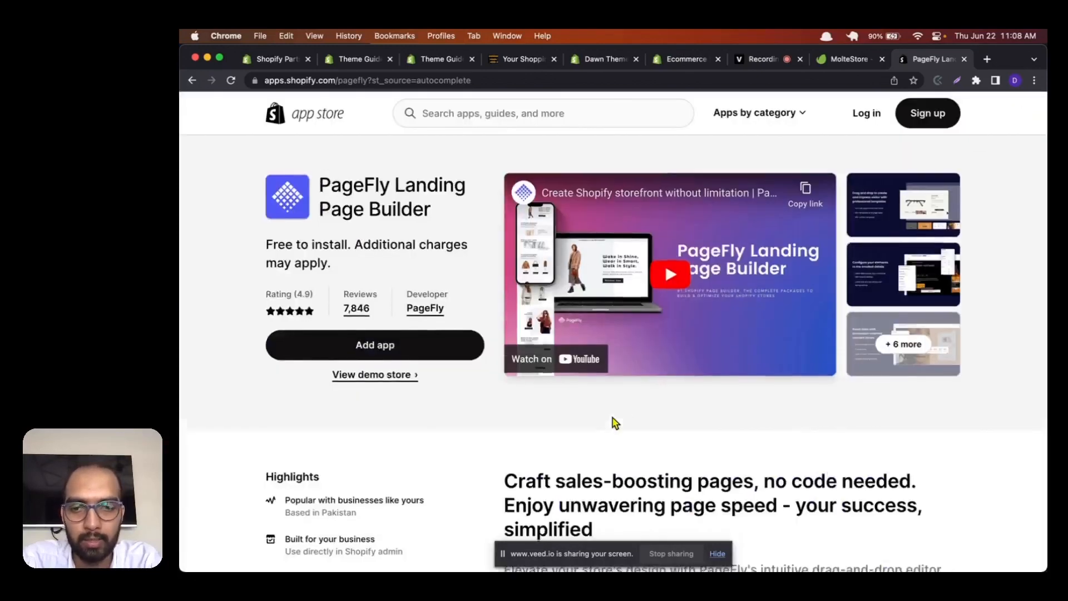
Step: Read the PageFly listing's description, pricing and first customer review, and return to the store's Themes page
scroll(614, 421, "down", 3)
scroll(611, 416, "down", 2)
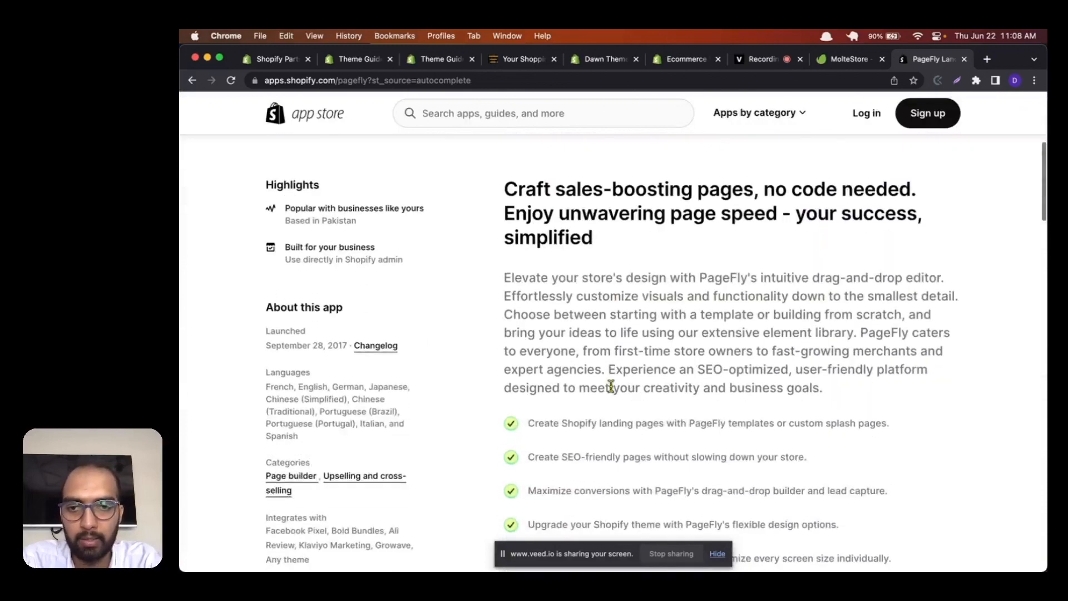
scroll(611, 385, "down", 5)
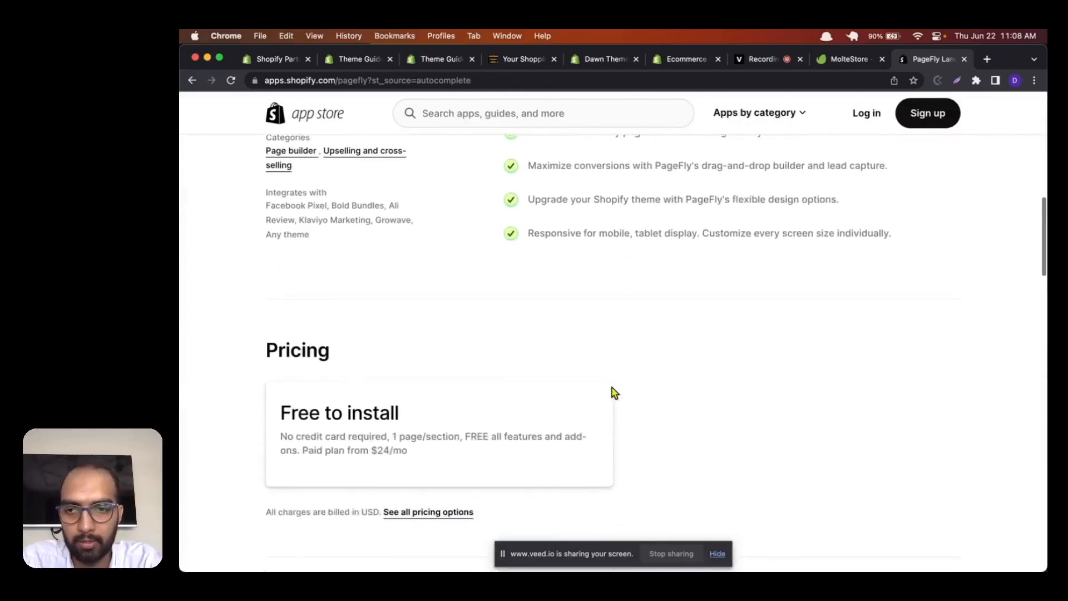
scroll(614, 392, "down", 6)
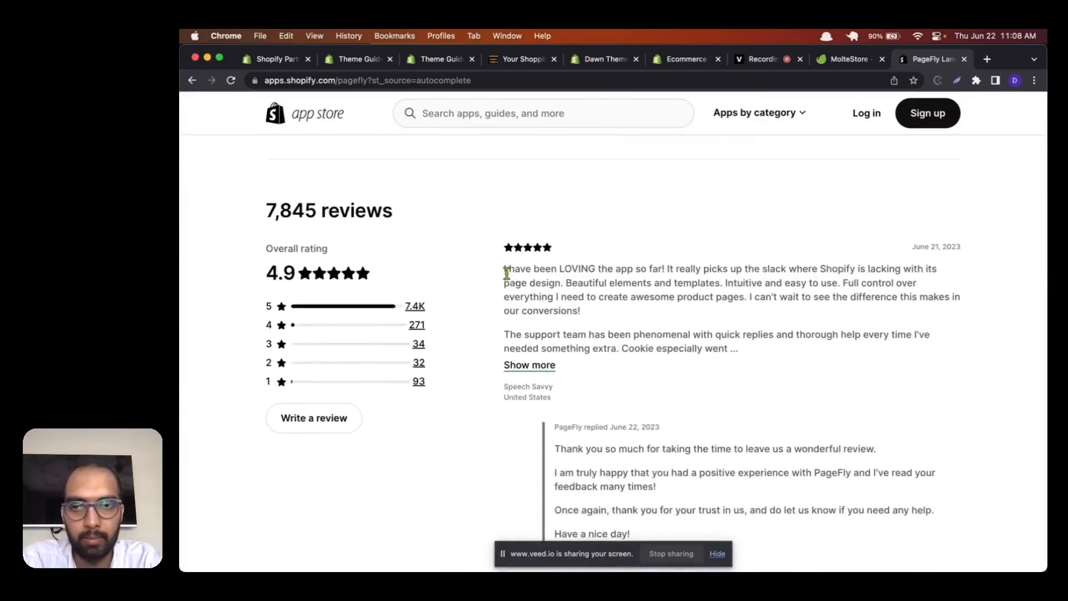
left_click_drag(506, 271, 598, 312)
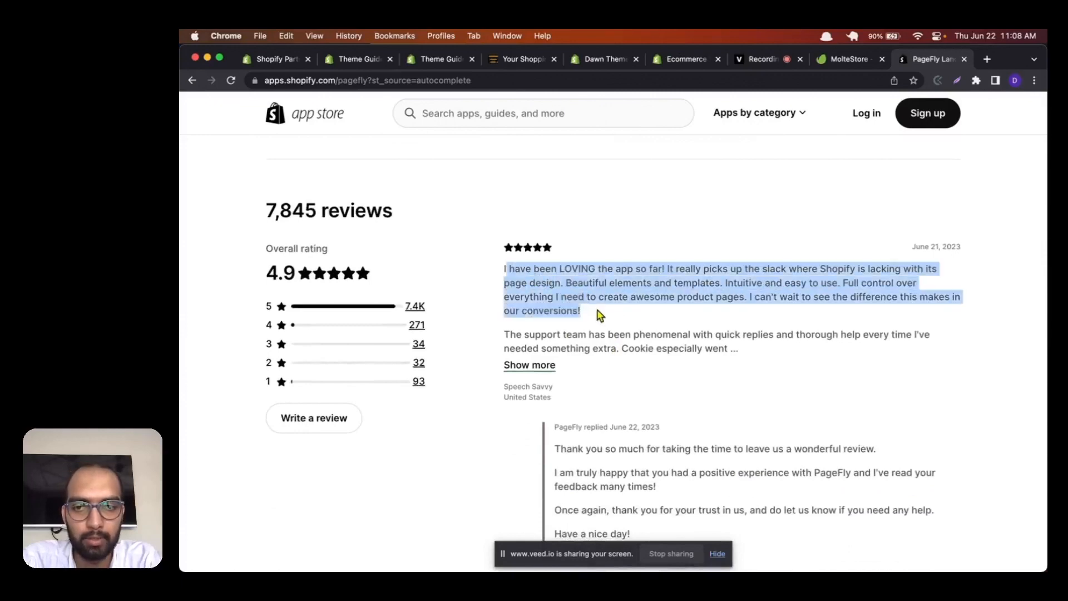
scroll(600, 314, "up", 1)
scroll(599, 315, "up", 15)
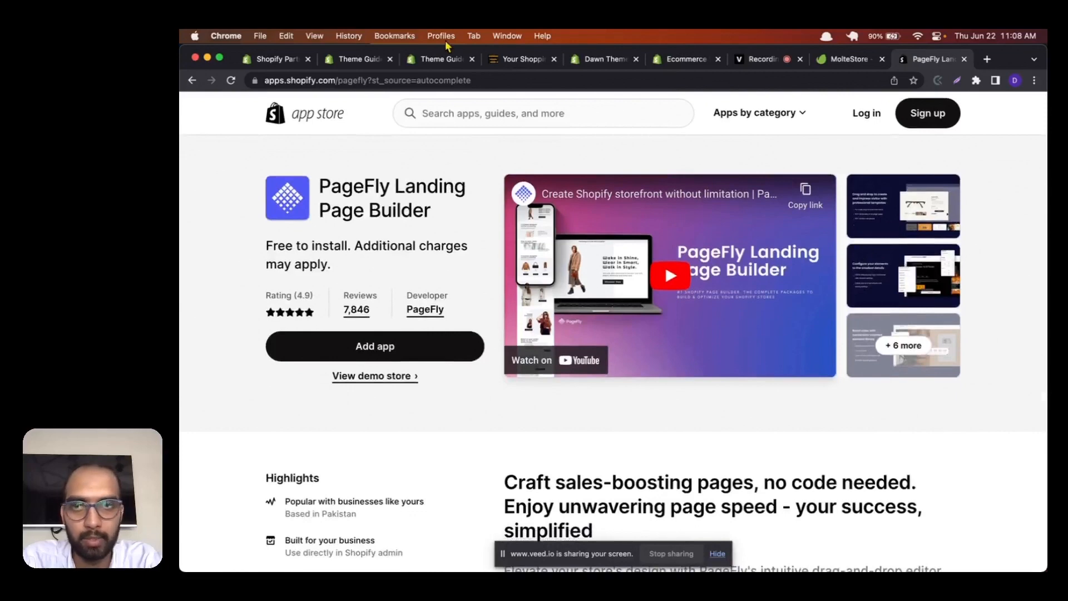
left_click(432, 61)
left_click(356, 59)
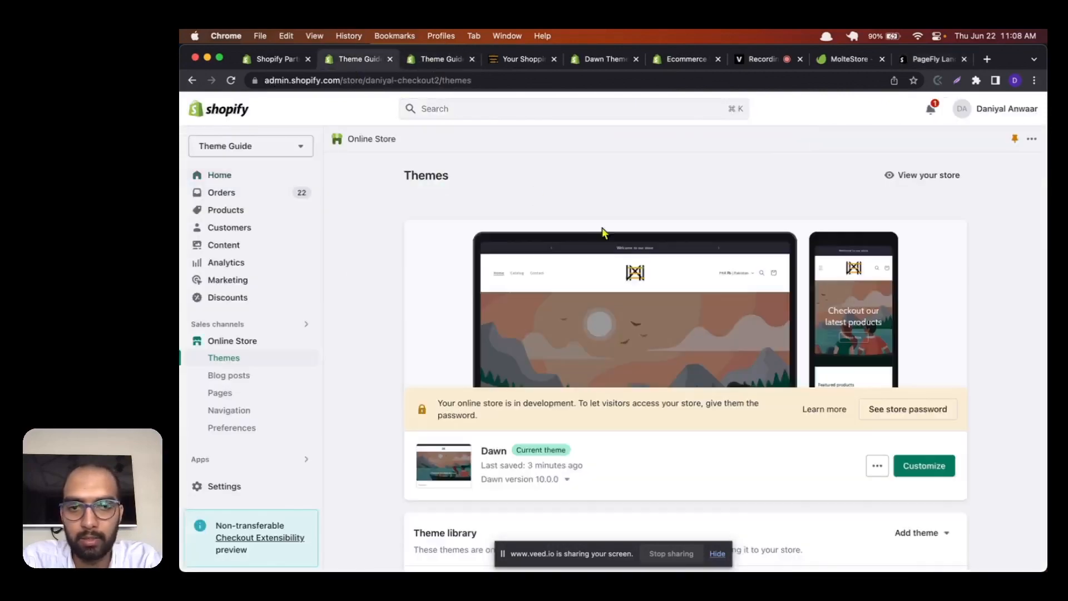
Step: Open the Dawn theme's editor, search the App Store for "Shogun" and open the Shogun Landing Page Builder listing
left_click(926, 466)
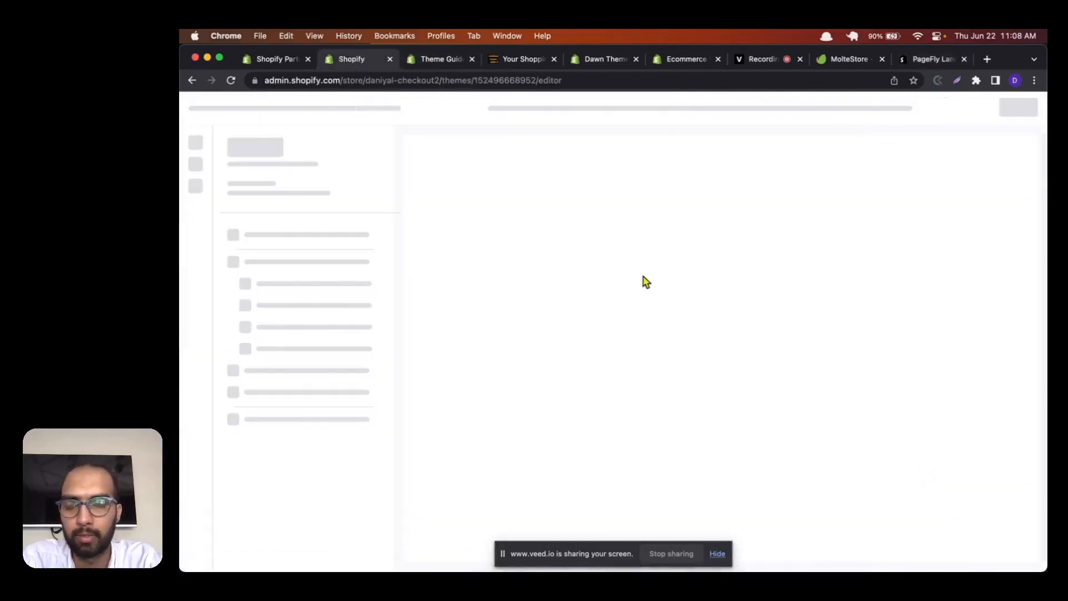
left_click(934, 60)
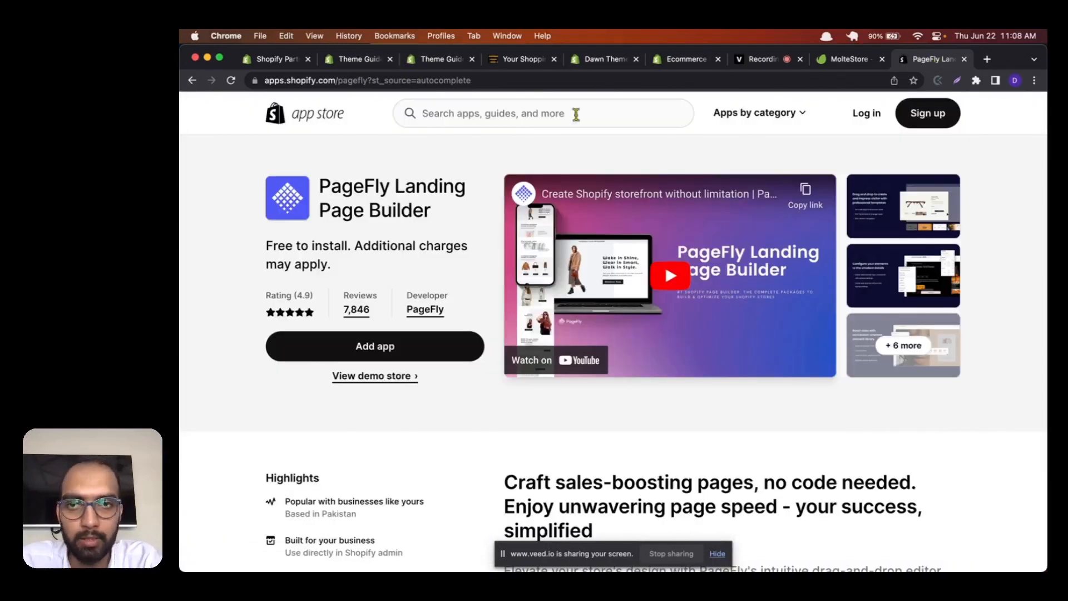
left_click(503, 109)
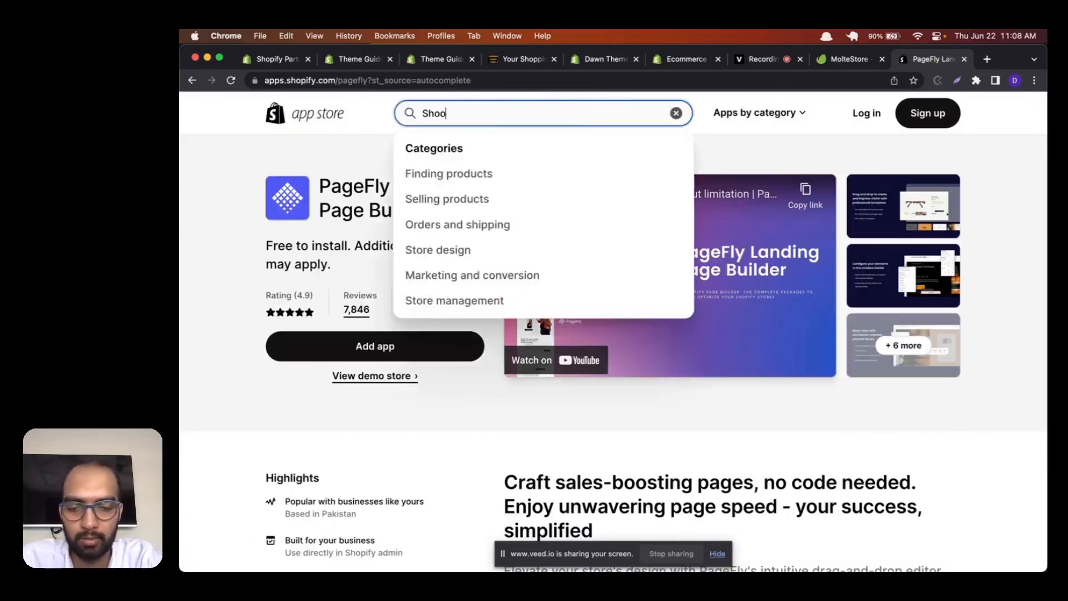
type("gun")
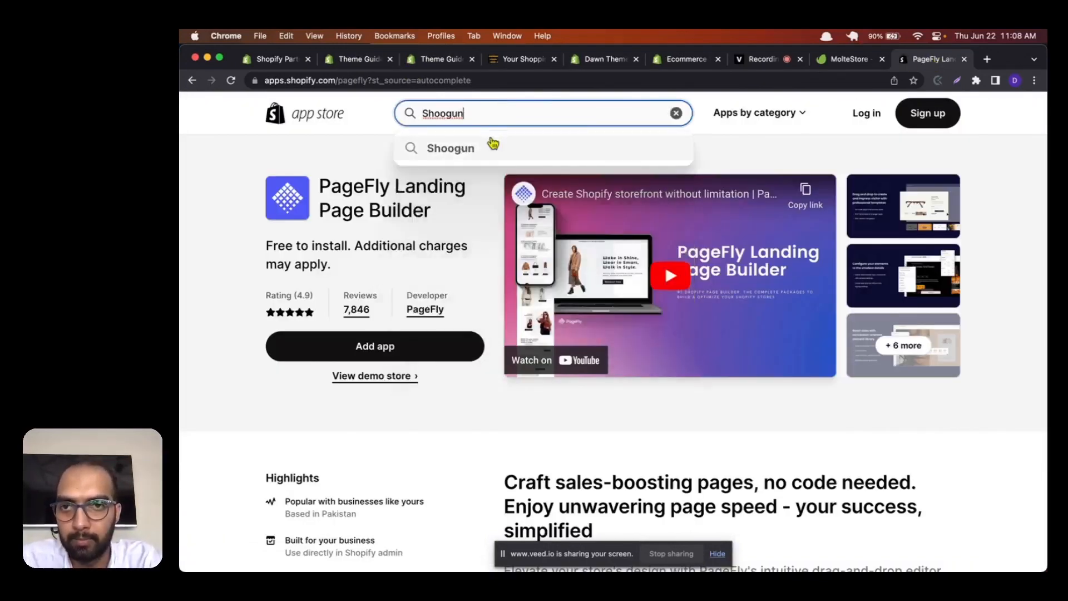
type("gun")
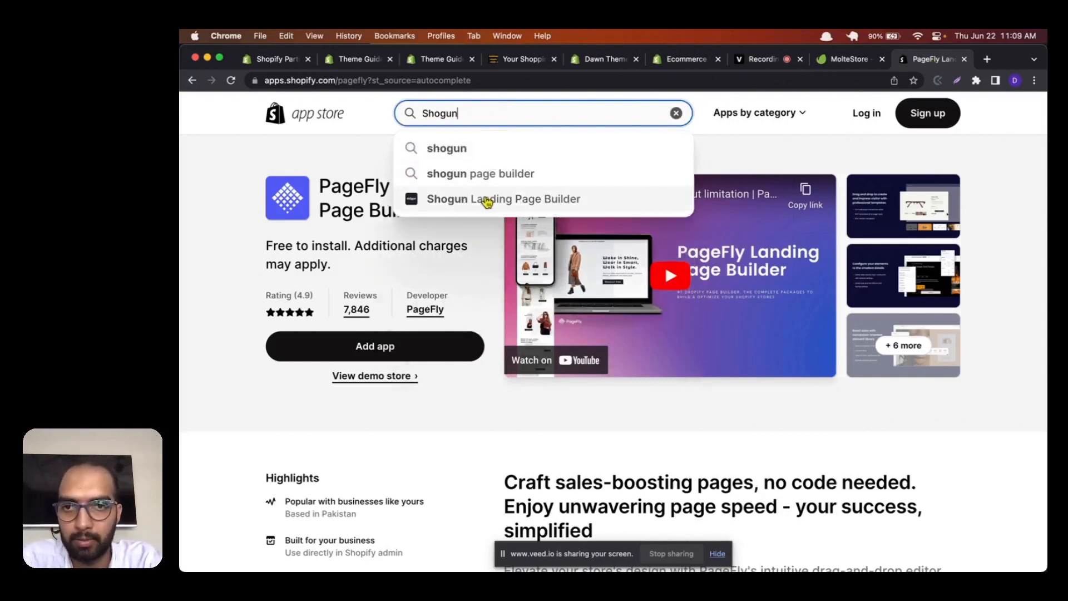
left_click(487, 201)
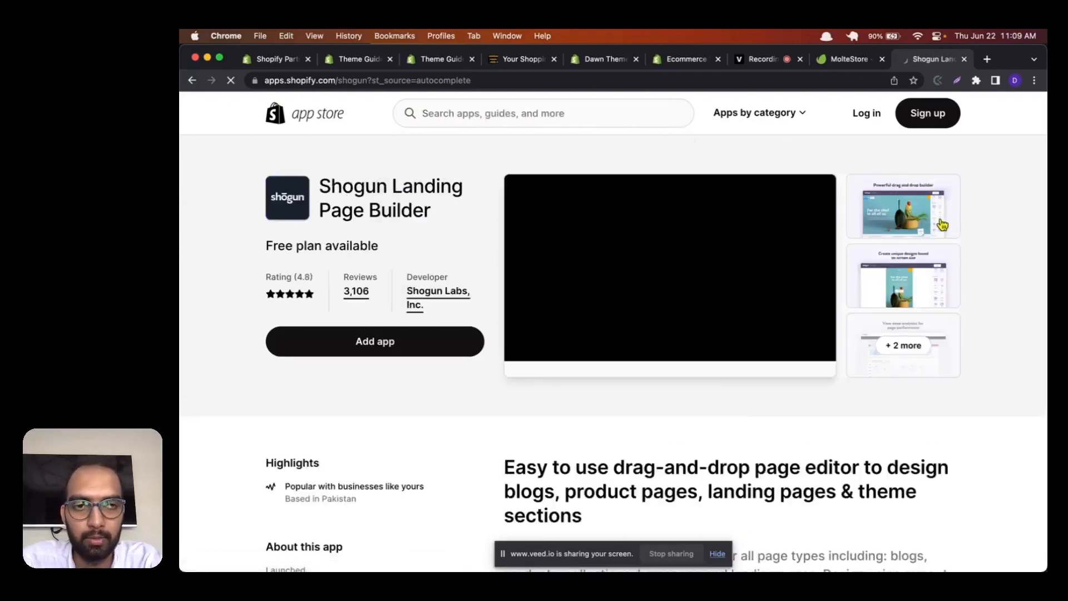
Step: View the feature images in the Shogun listing's gallery, close the gallery and skim the listing's description
left_click(913, 305)
key("Right")
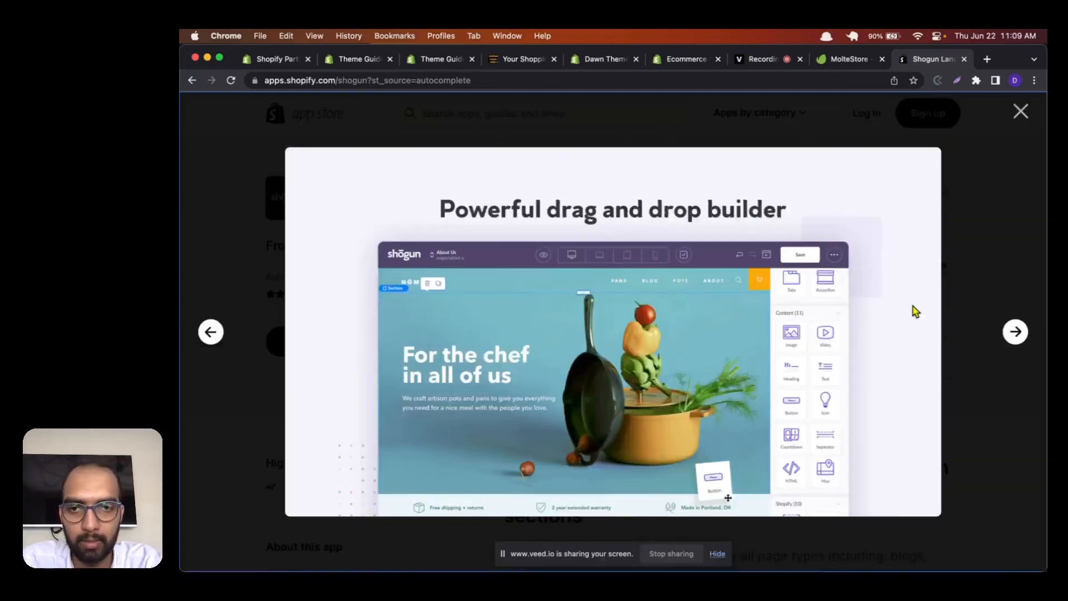
key("Right")
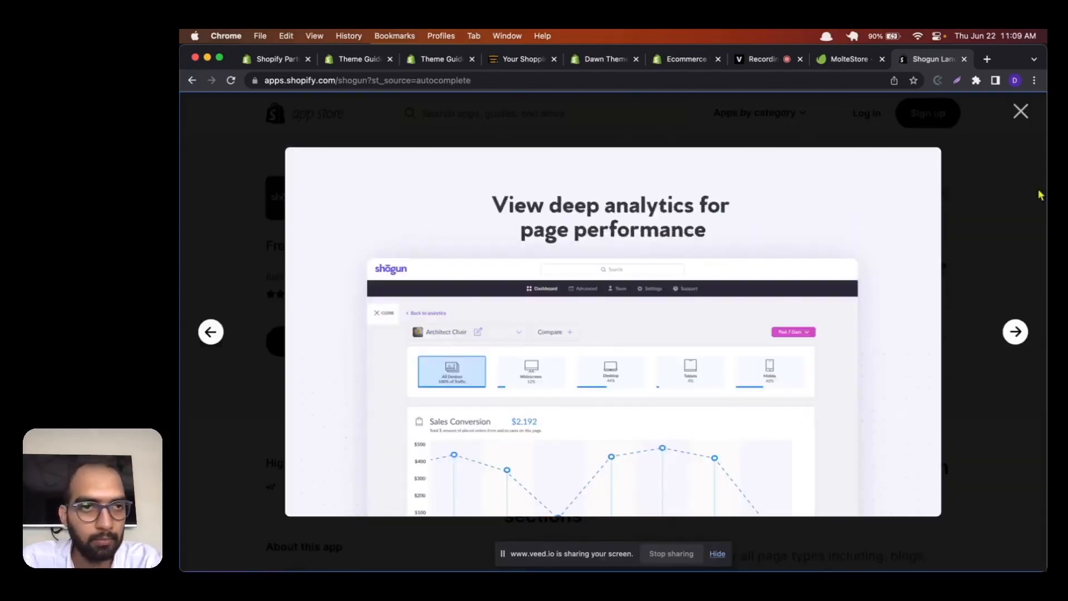
left_click(1021, 111)
scroll(952, 354, "down", 10)
scroll(953, 354, "up", 5)
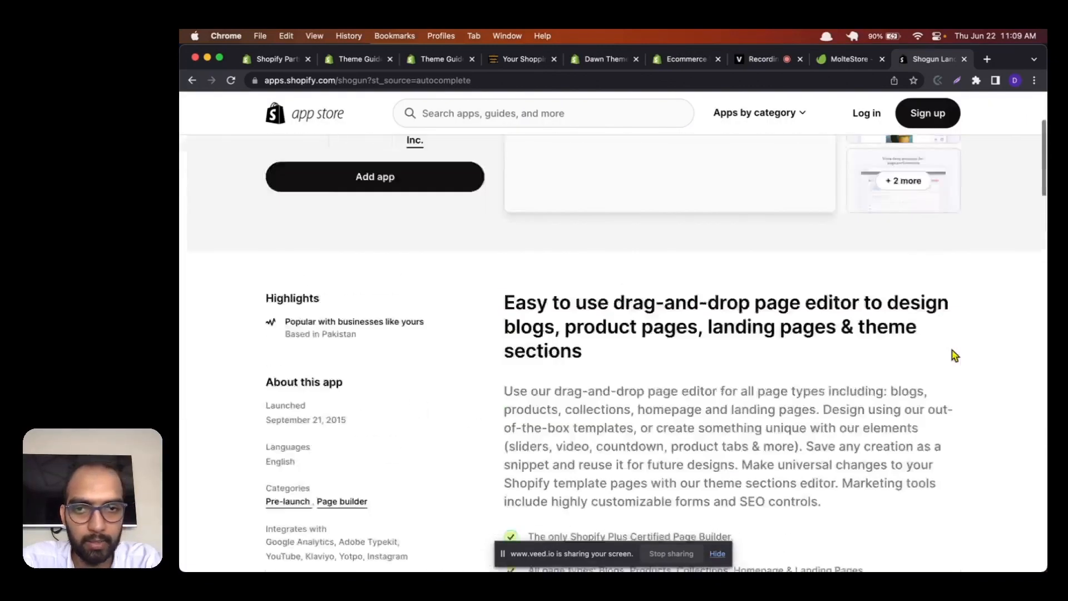
scroll(954, 355, "up", 3)
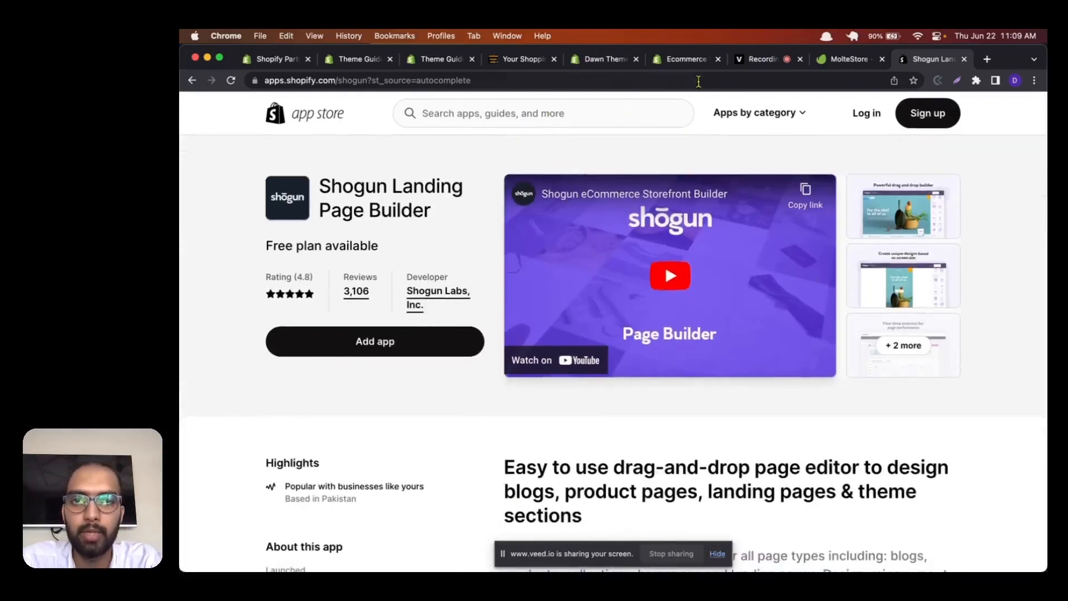
Step: Open the store's Apps and sales channels settings and go from there to the Shopify App Store home page
left_click(365, 64)
left_click(426, 59)
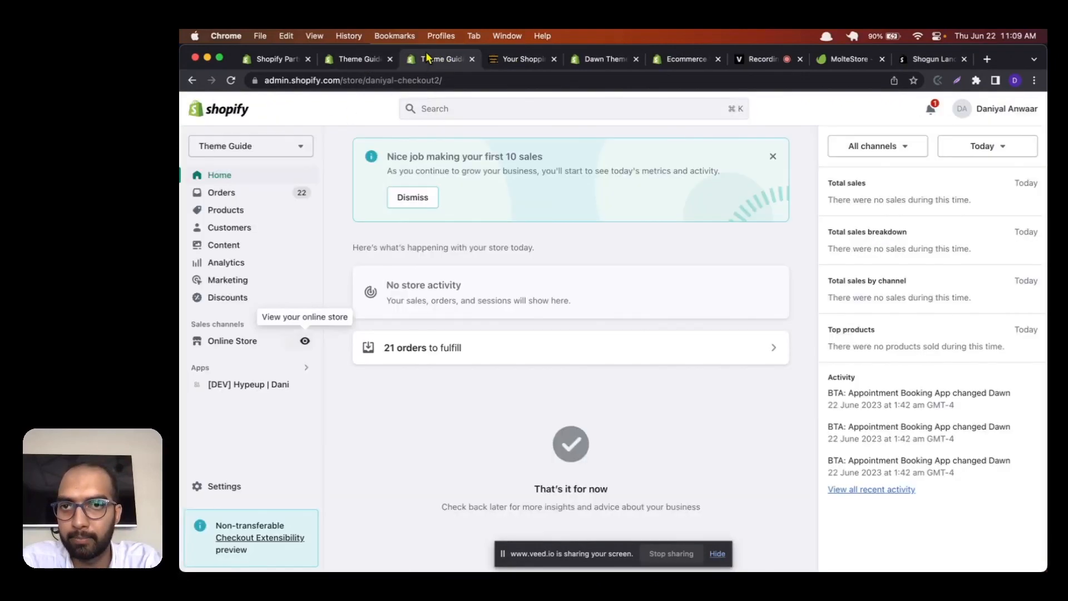
left_click(252, 343)
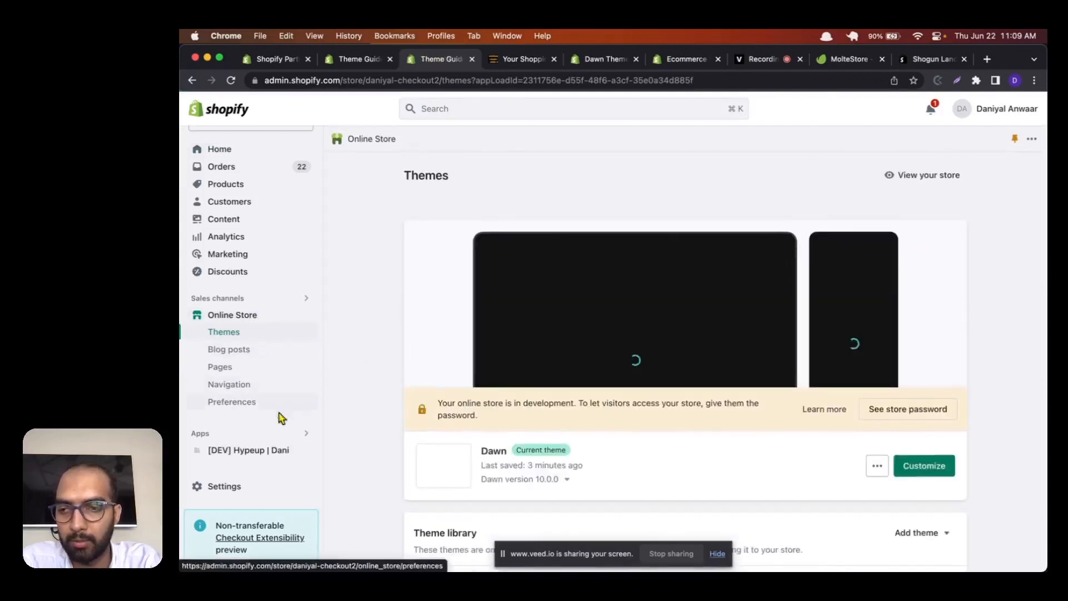
left_click(214, 435)
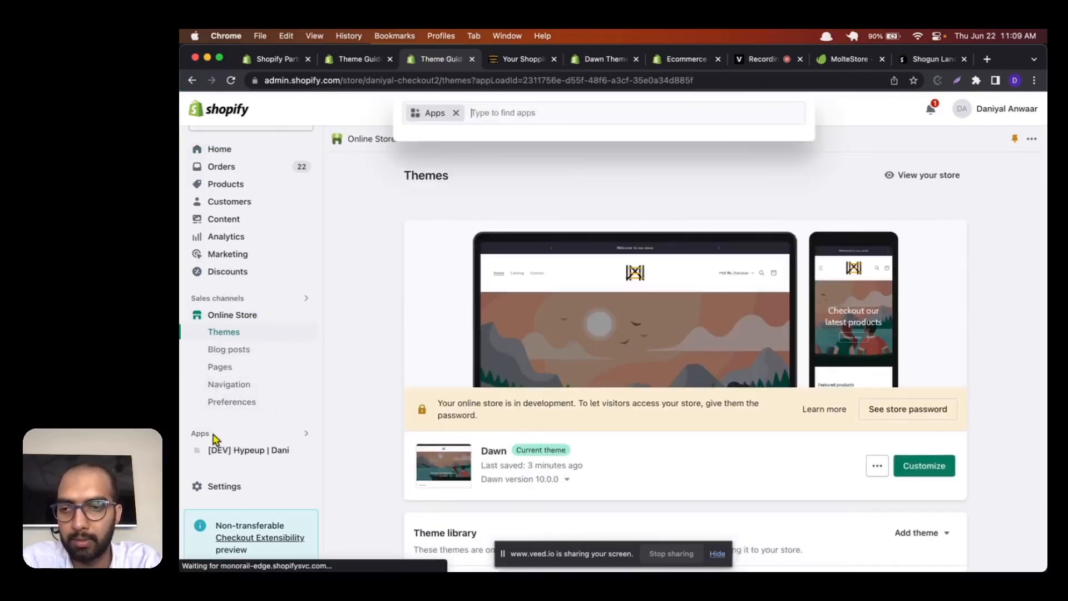
scroll(462, 333, "down", 3)
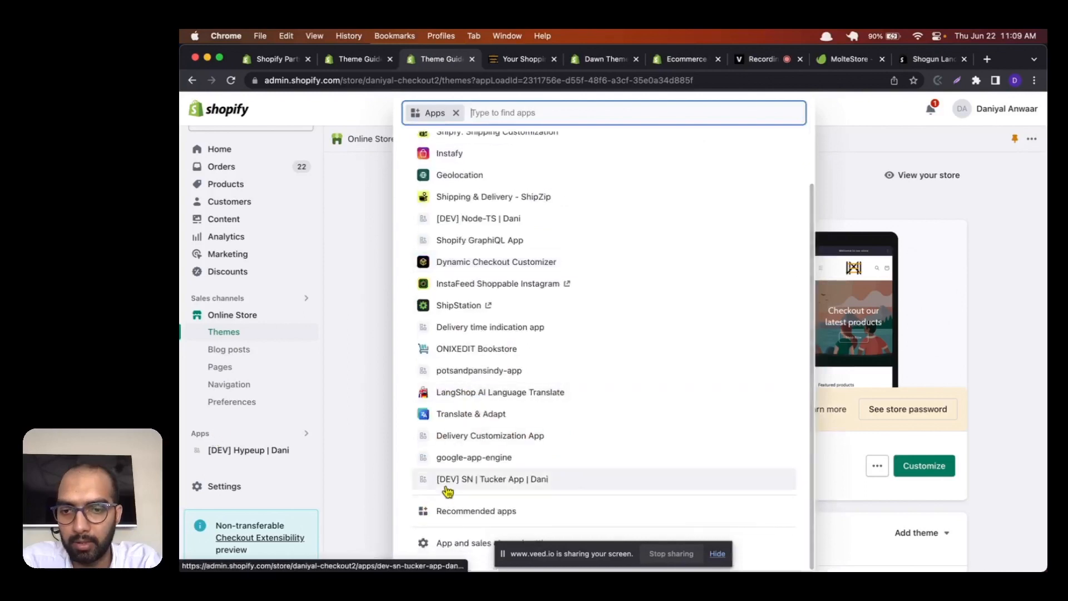
left_click(444, 548)
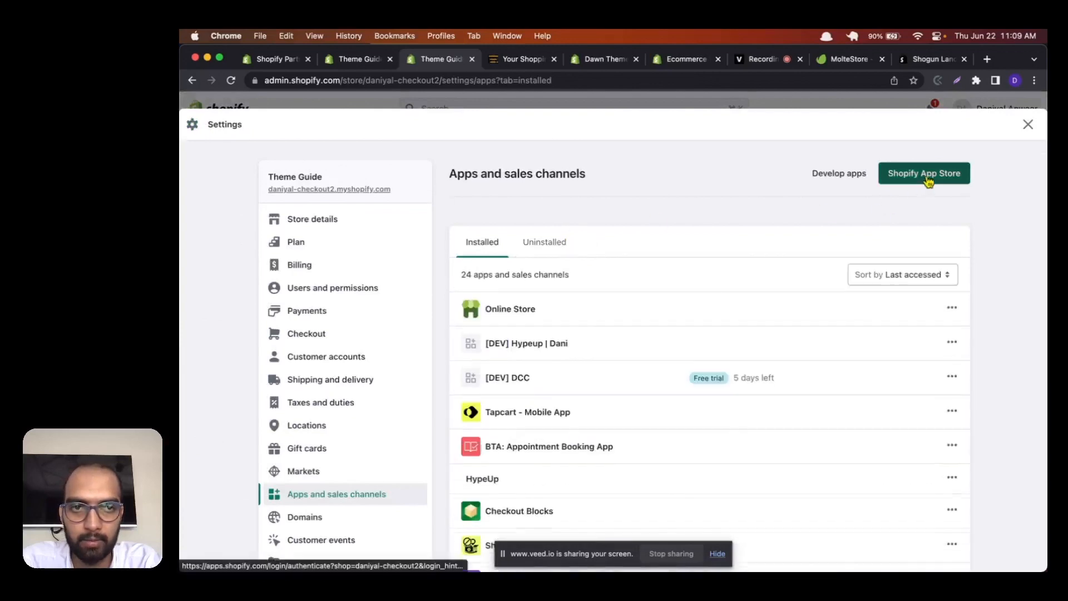
left_click(949, 173)
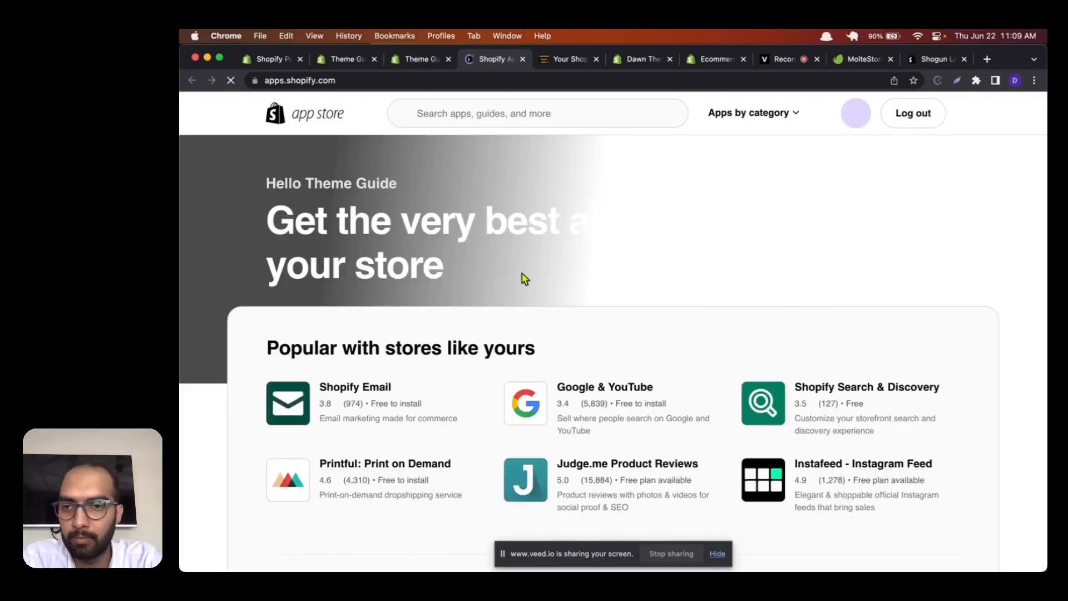
scroll(523, 275, "down", 4)
scroll(523, 275, "up", 4)
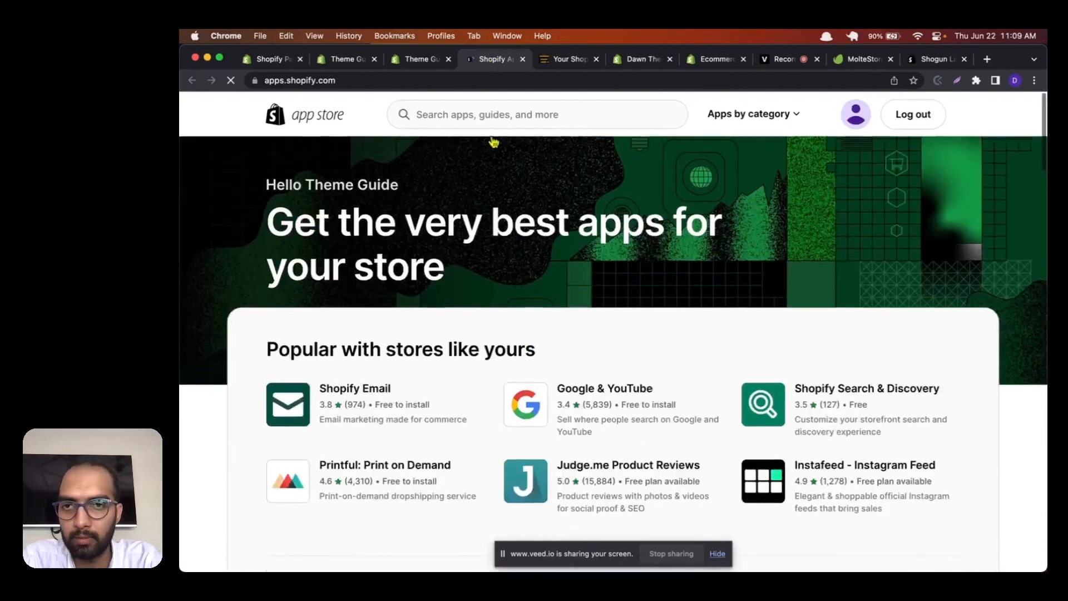
Step: Open the App Store's Orders and shipping category and look through its recommended and order fulfilment apps
left_click(748, 114)
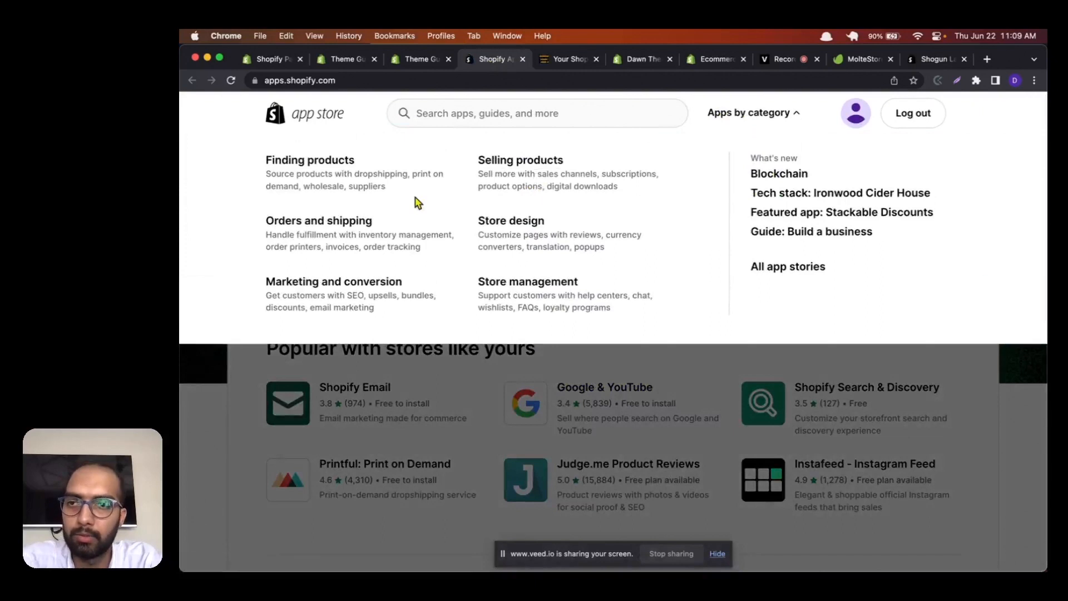
left_click(349, 223)
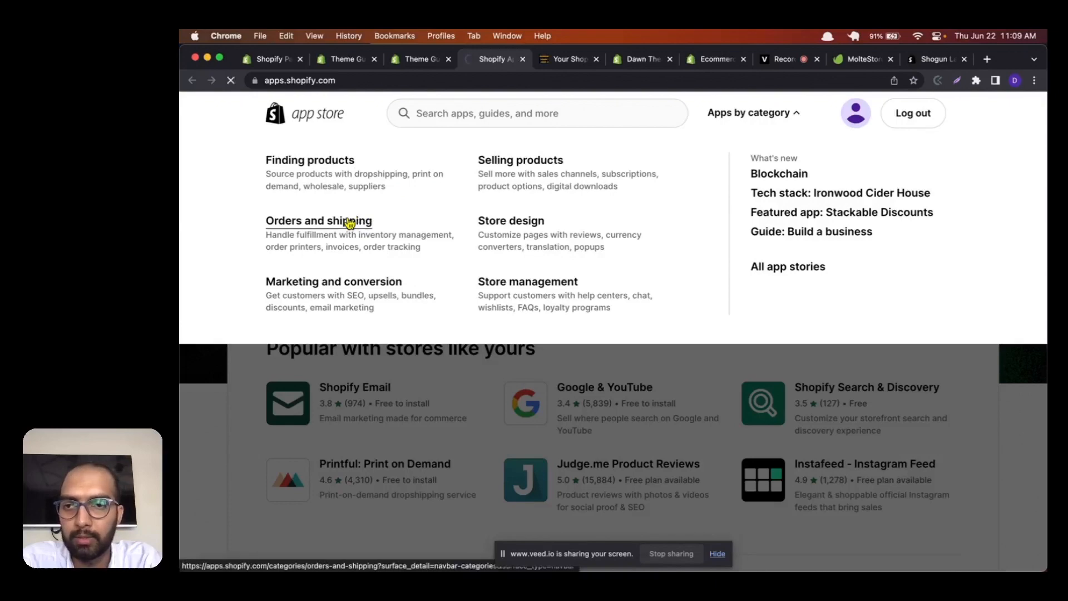
scroll(397, 222, "down", 2)
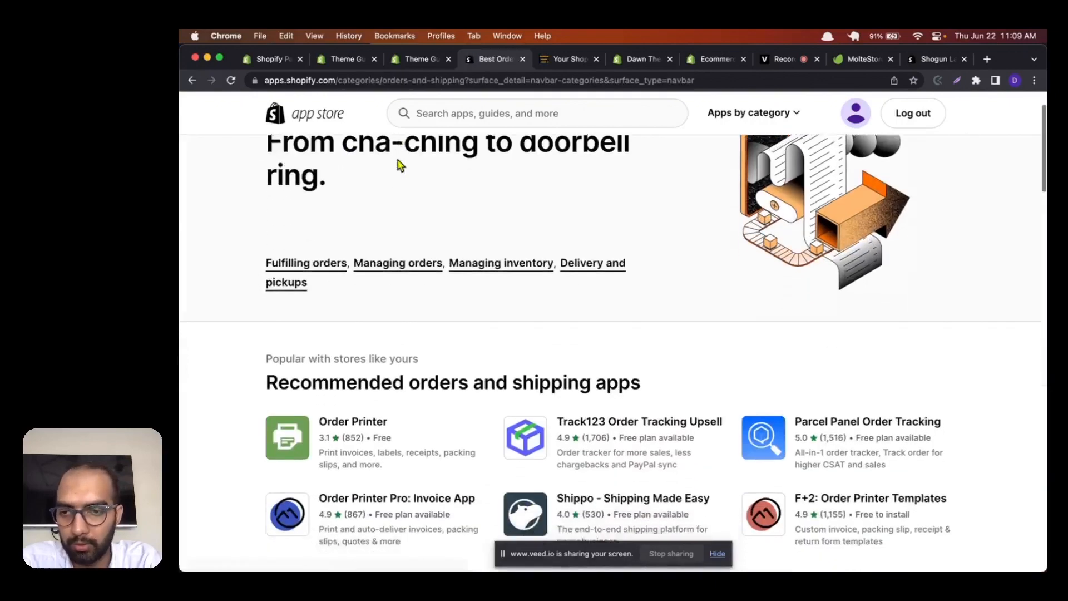
scroll(399, 165, "down", 3)
scroll(405, 434, "down", 1)
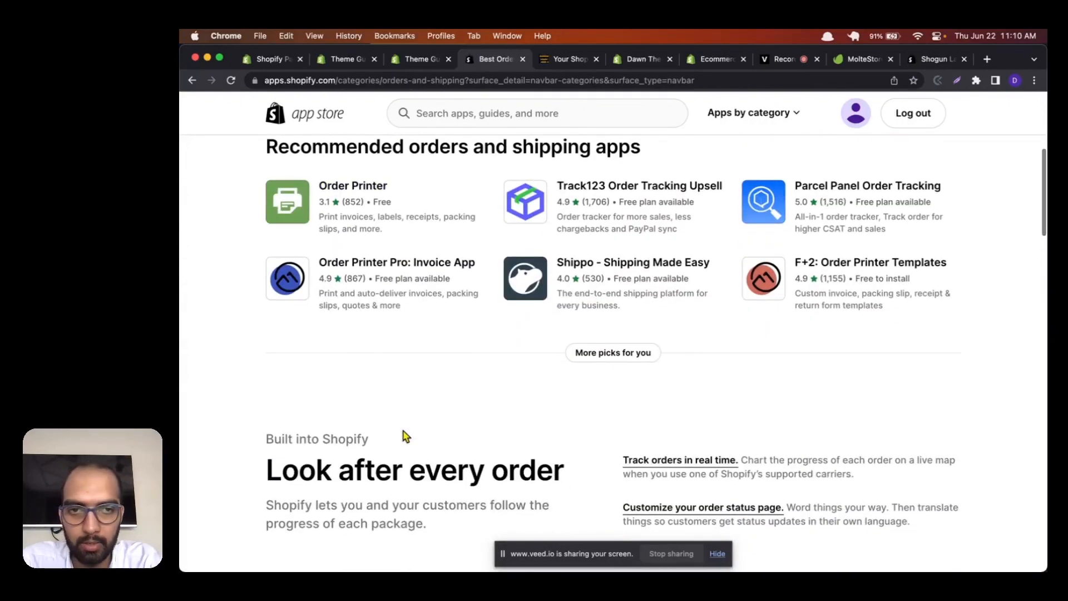
scroll(405, 436, "down", 6)
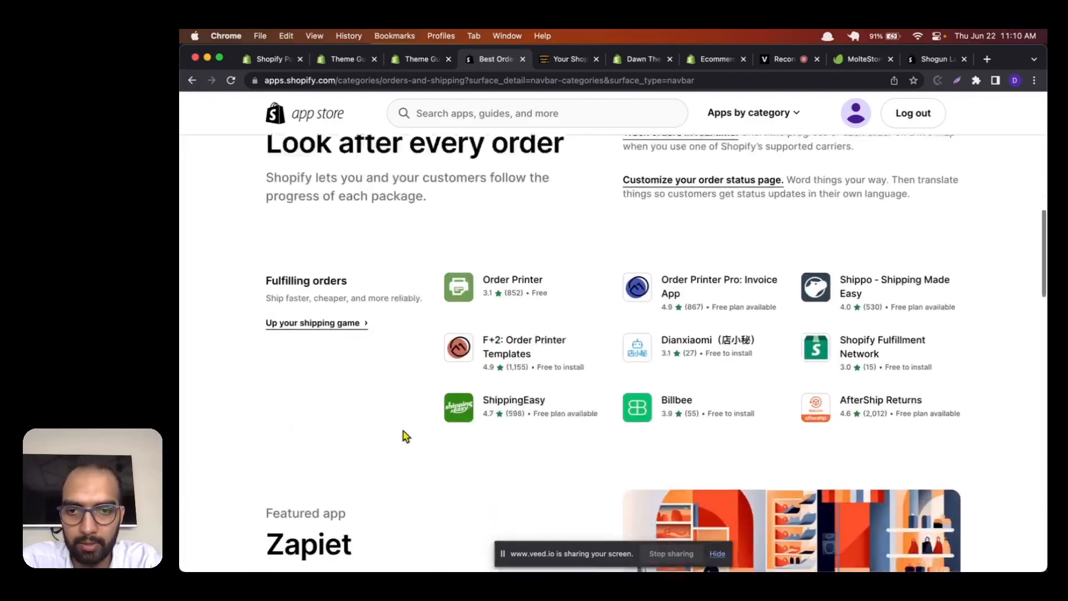
scroll(405, 436, "down", 1)
scroll(405, 436, "down", 1)
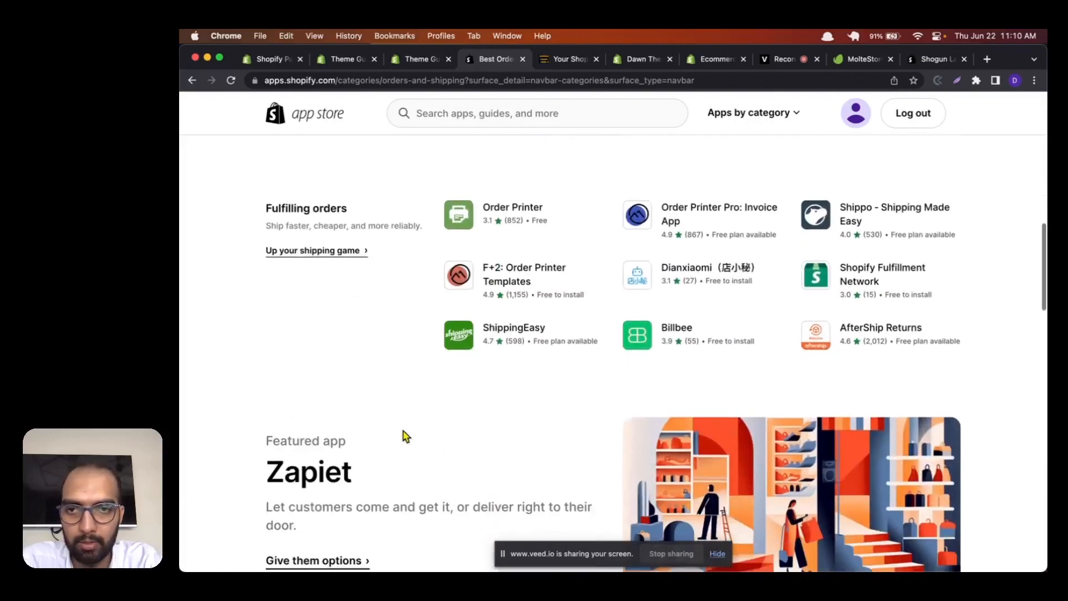
scroll(406, 436, "up", 2)
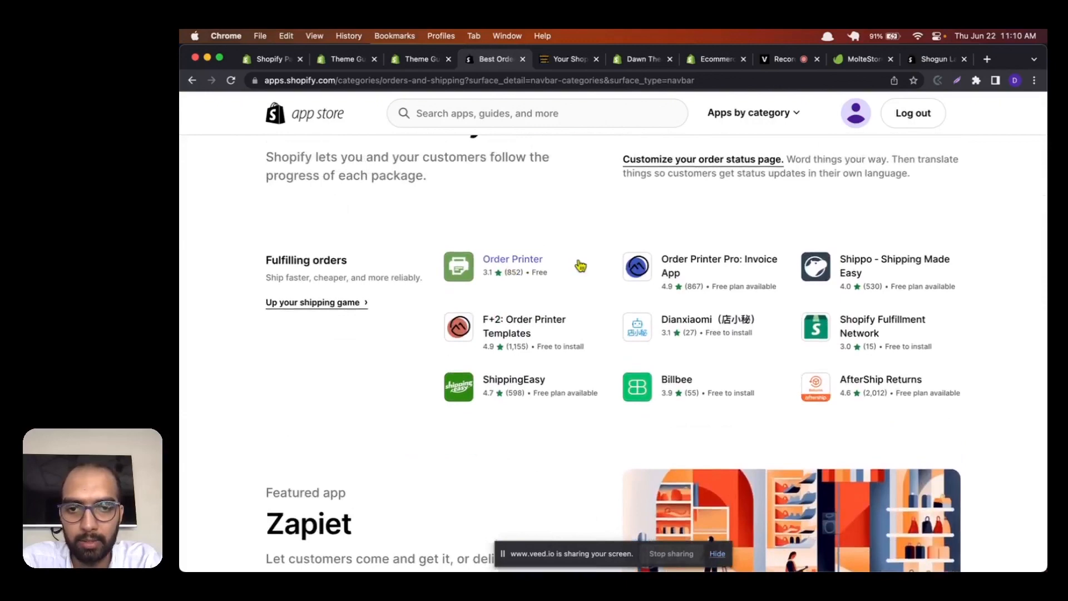
scroll(579, 265, "down", 2)
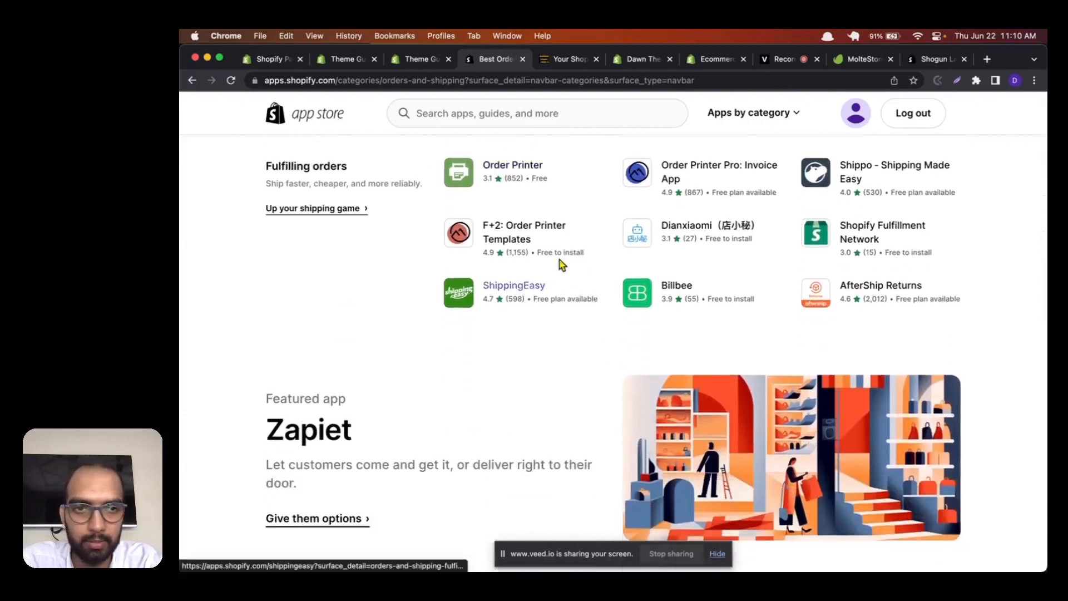
scroll(878, 232, "down", 1)
scroll(507, 273, "up", 10)
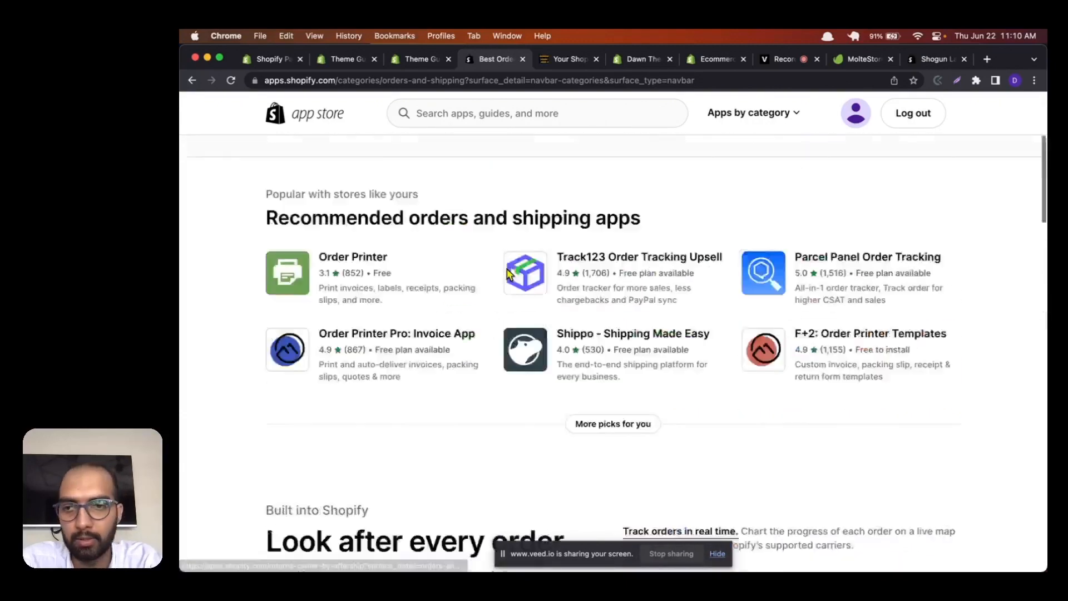
scroll(507, 274, "up", 4)
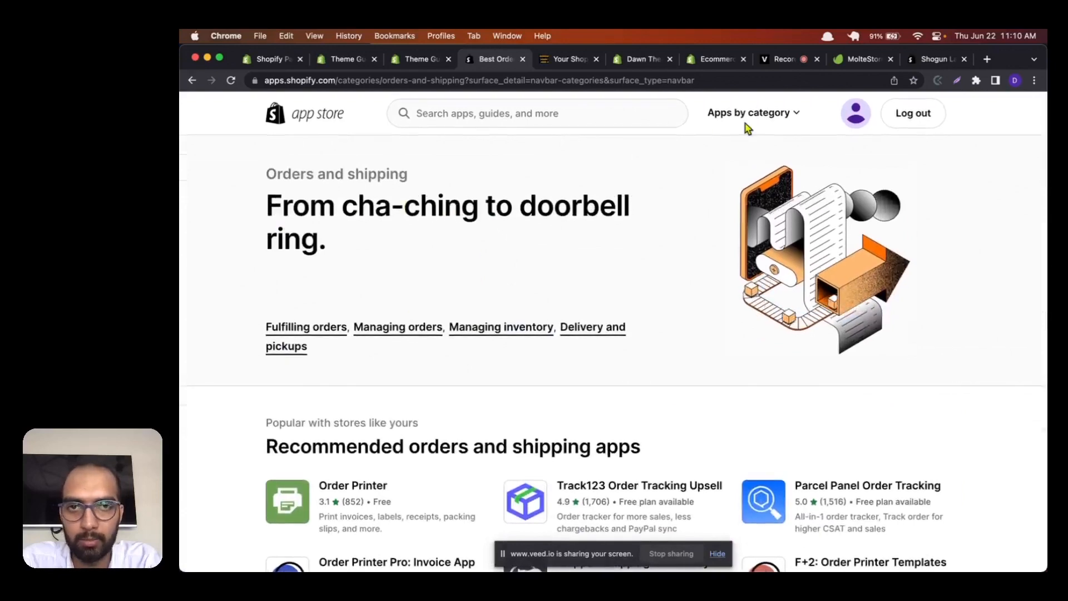
Step: Open the App Store's Store design category and look through its recommended and featured apps
left_click(786, 113)
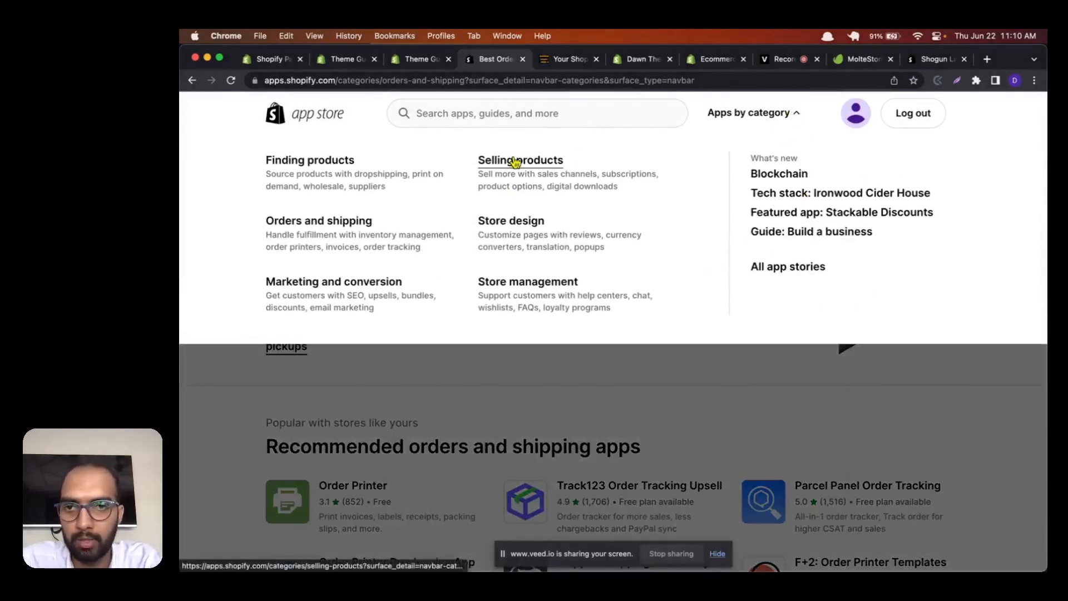
left_click(517, 222)
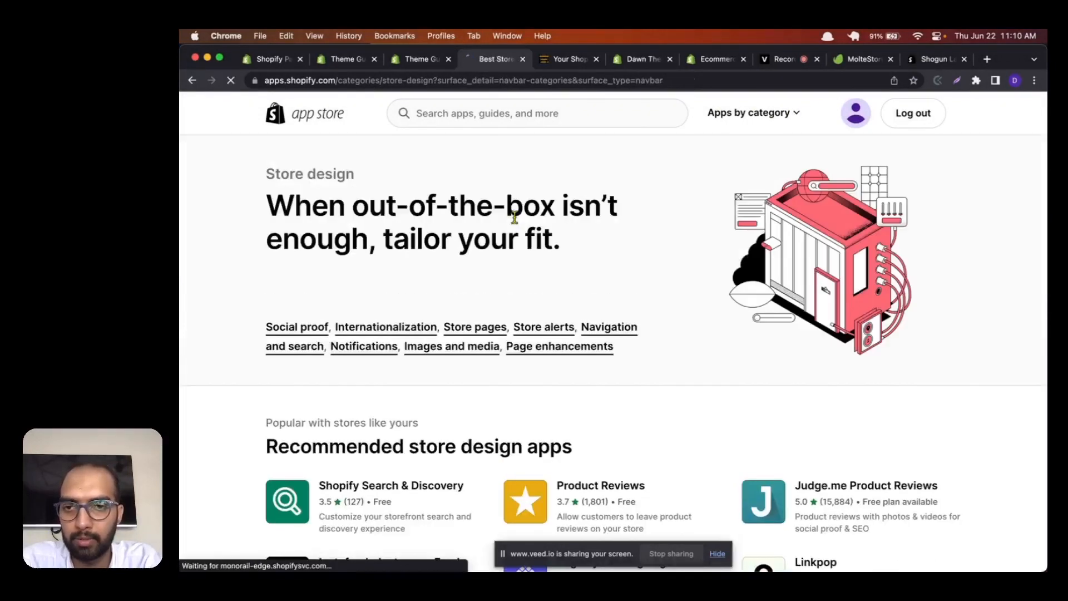
scroll(513, 179, "down", 5)
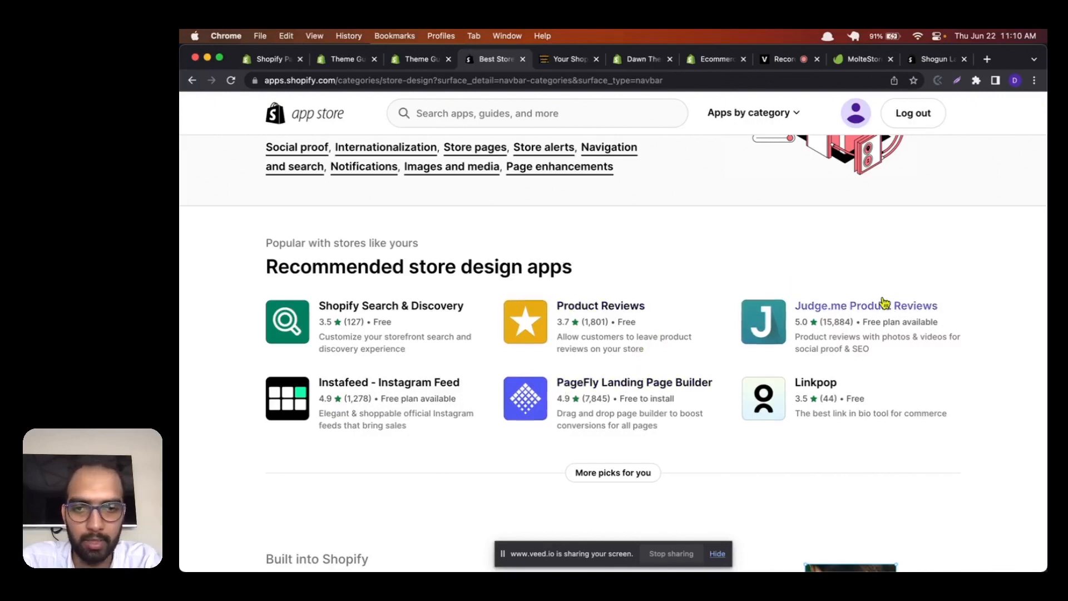
scroll(715, 290, "down", 3)
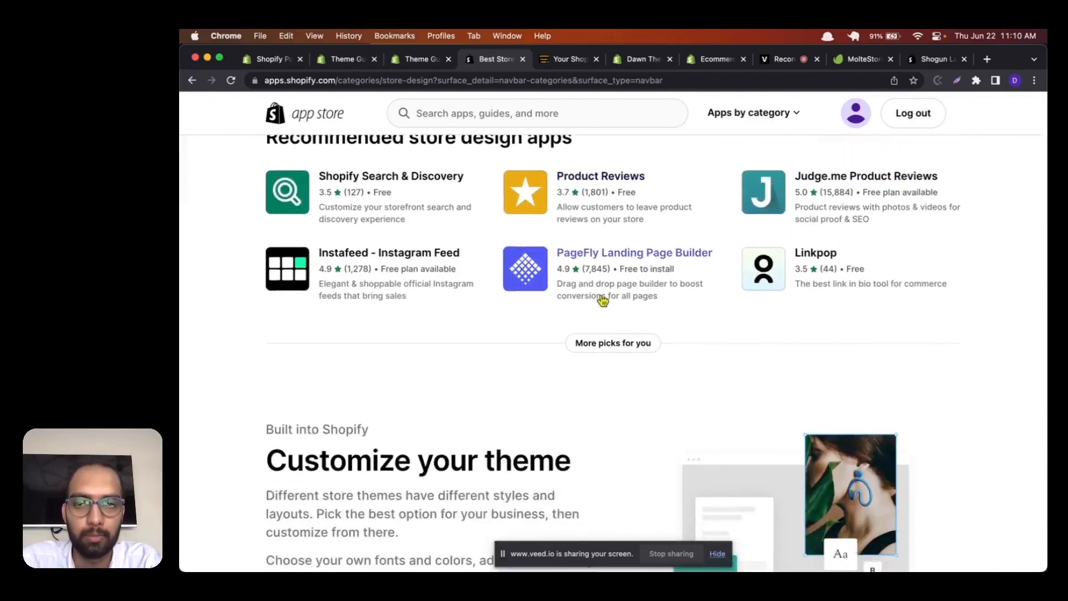
scroll(632, 295, "down", 15)
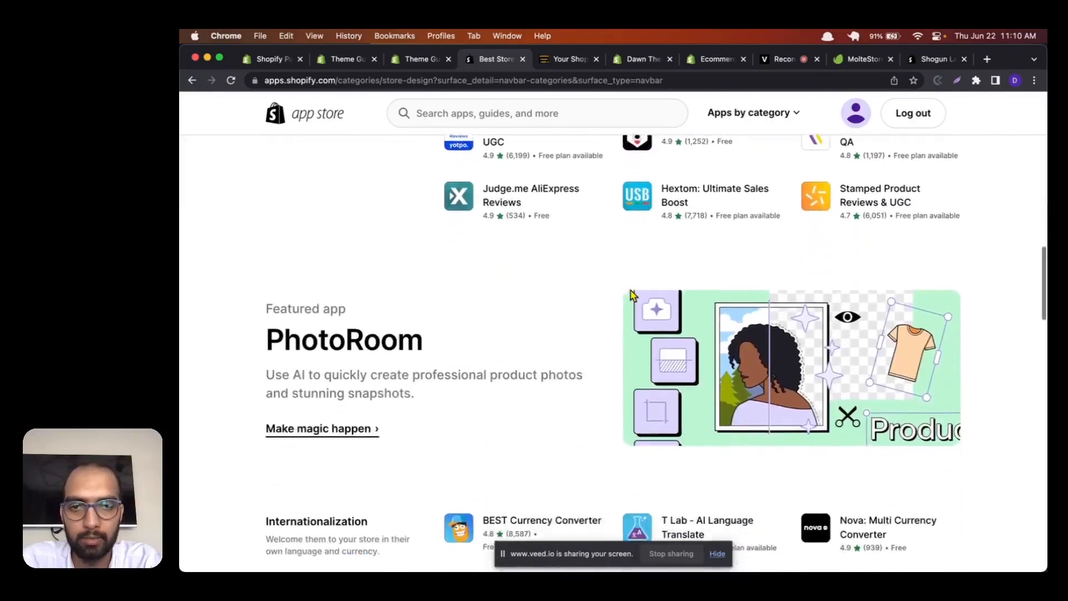
scroll(633, 295, "down", 5)
scroll(631, 293, "up", 20)
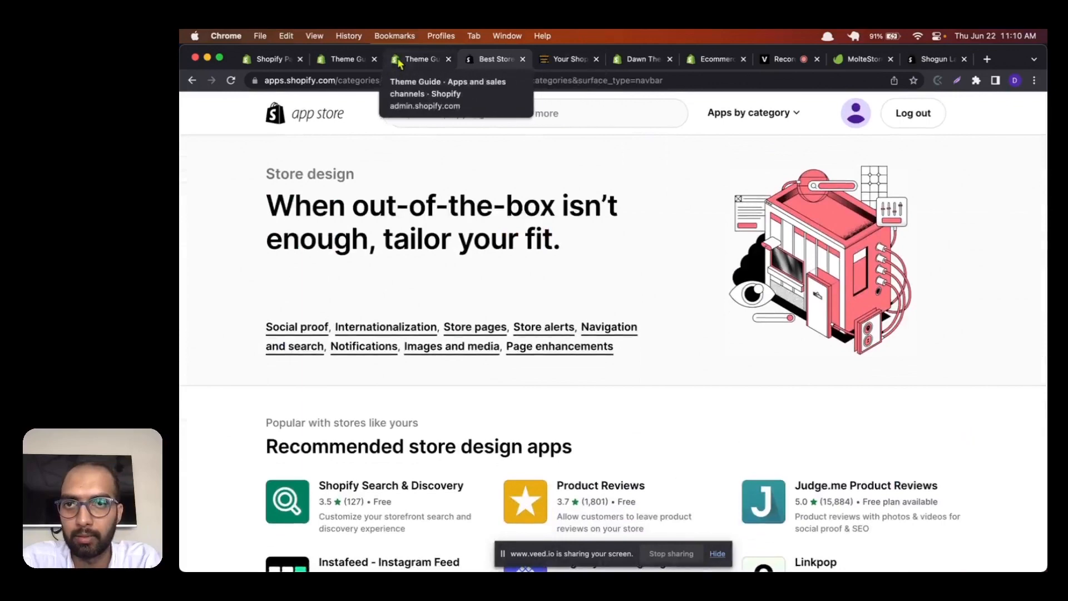
Step: Return to the Dawn theme editor and open the store's Checkout page for customization
left_click(418, 60)
left_click(337, 61)
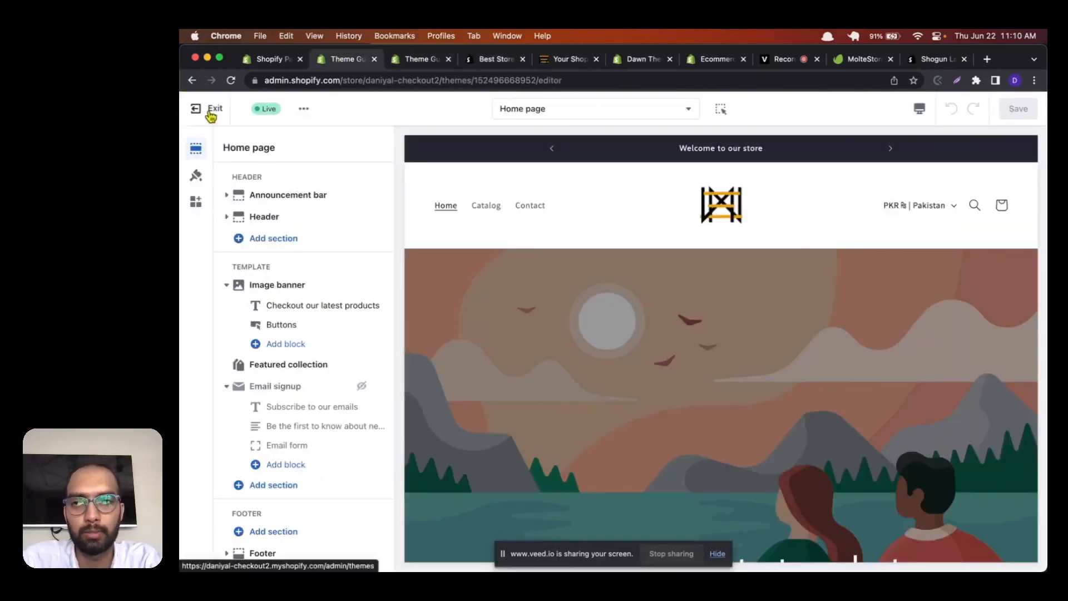
left_click(528, 112)
scroll(565, 299, "down", 3)
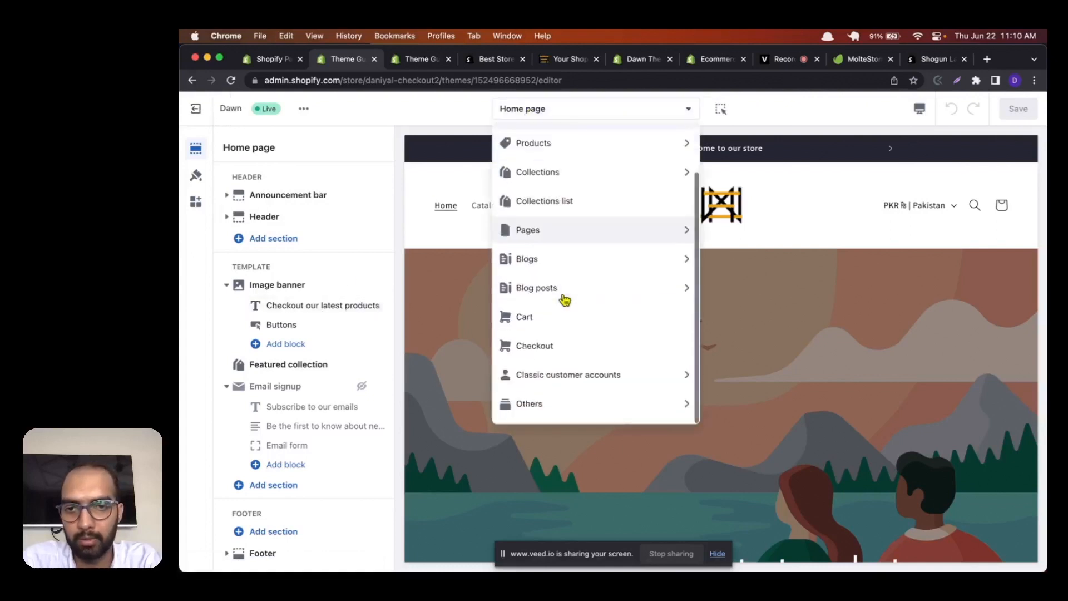
left_click(562, 346)
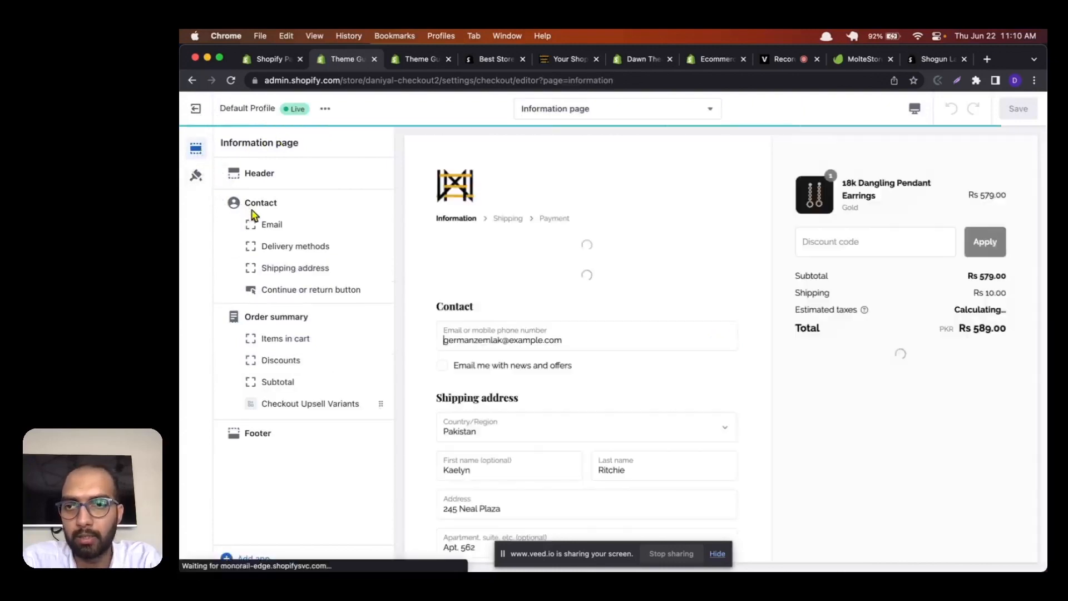
Step: Examine the checkout Information page preview, including its banners, contact and shipping address fields, order summary and product recommendations
scroll(634, 323, "down", 3)
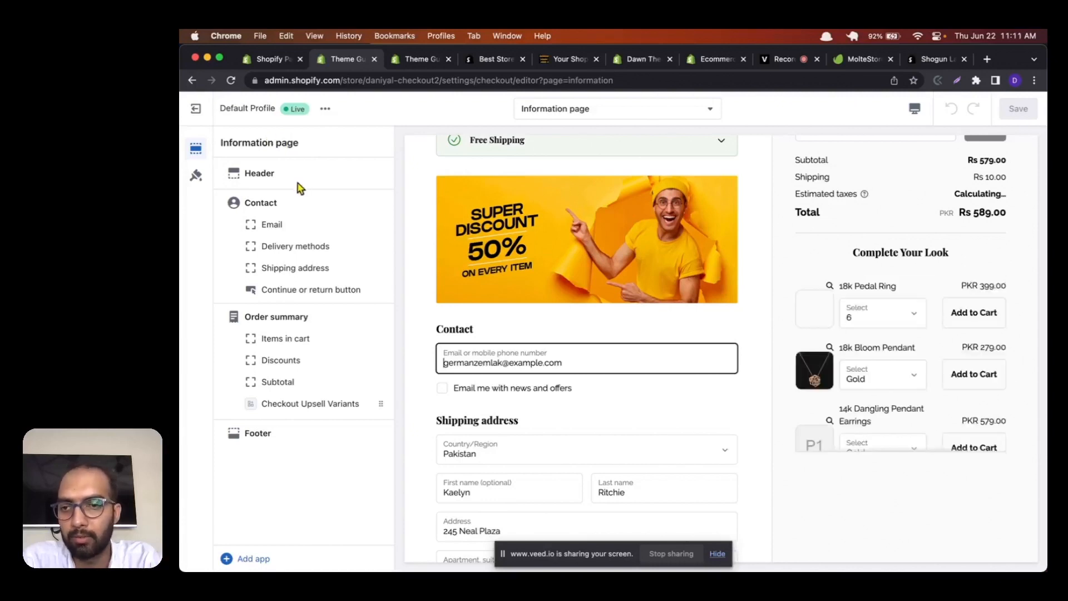
scroll(813, 217, "up", 3)
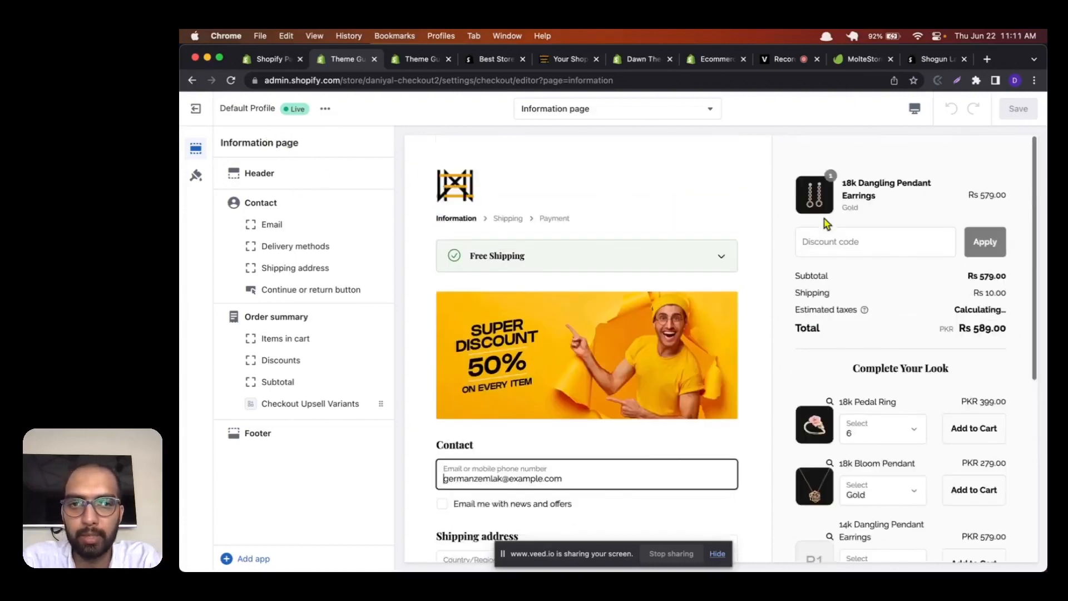
scroll(654, 400, "down", 4)
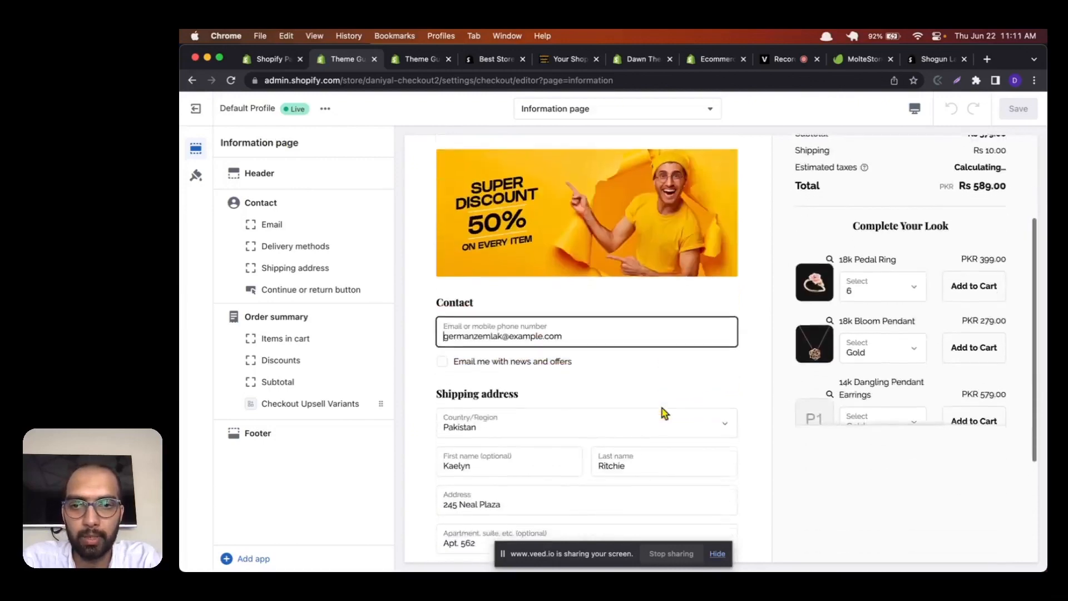
scroll(663, 412, "down", 2)
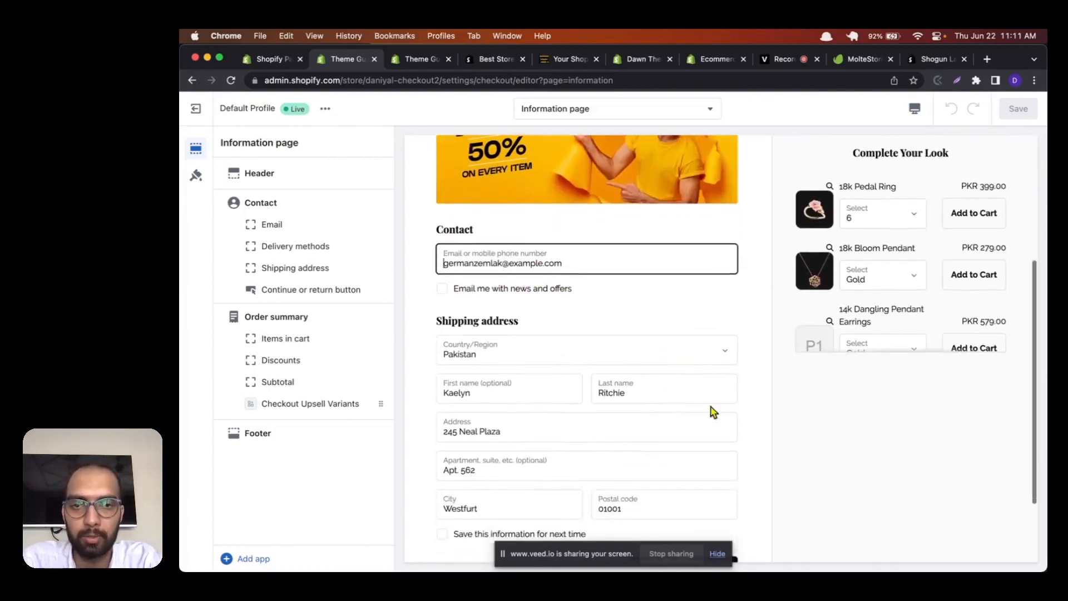
scroll(711, 410, "down", 2)
scroll(712, 411, "up", 6)
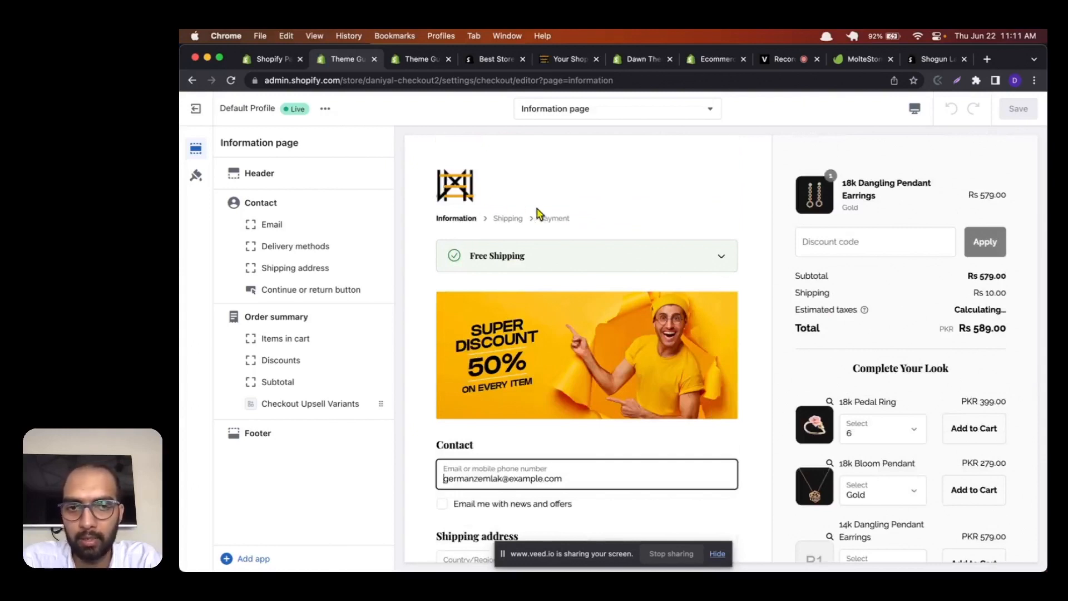
scroll(818, 389, "down", 6)
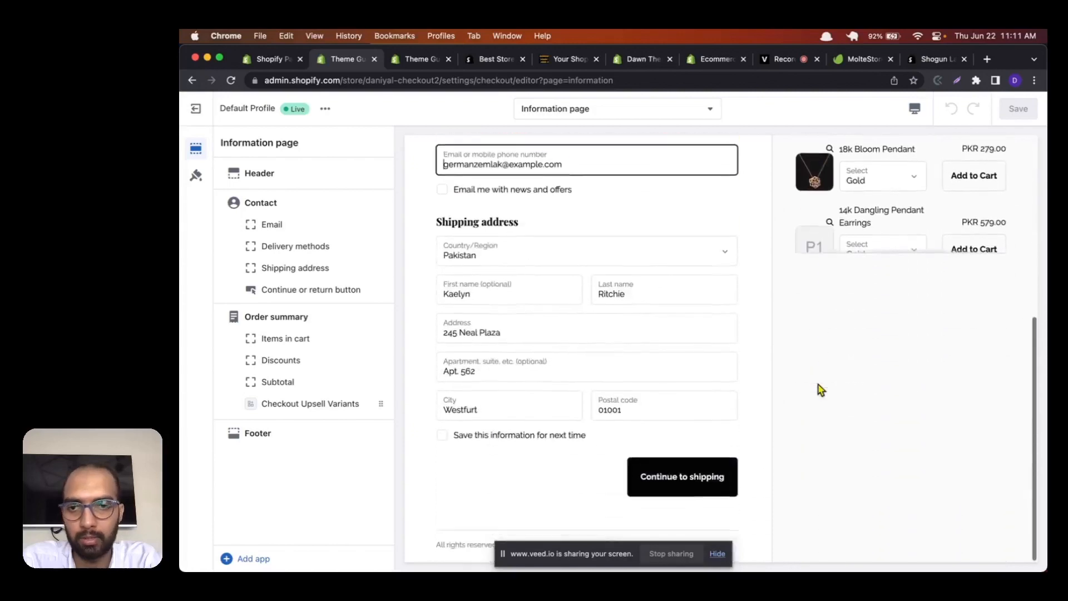
scroll(819, 389, "up", 6)
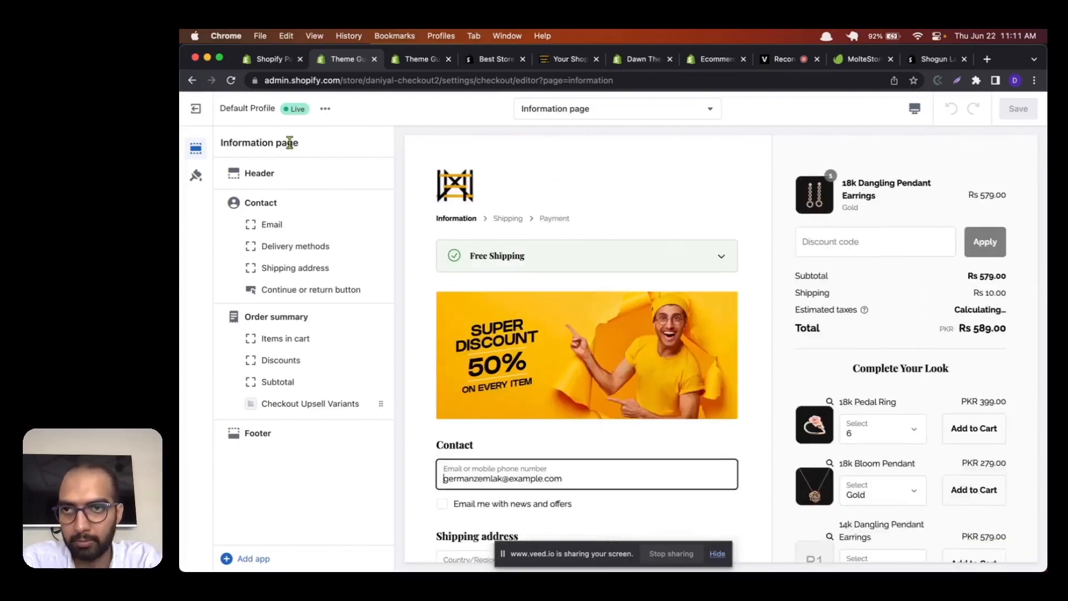
left_click_drag(301, 143, 293, 142)
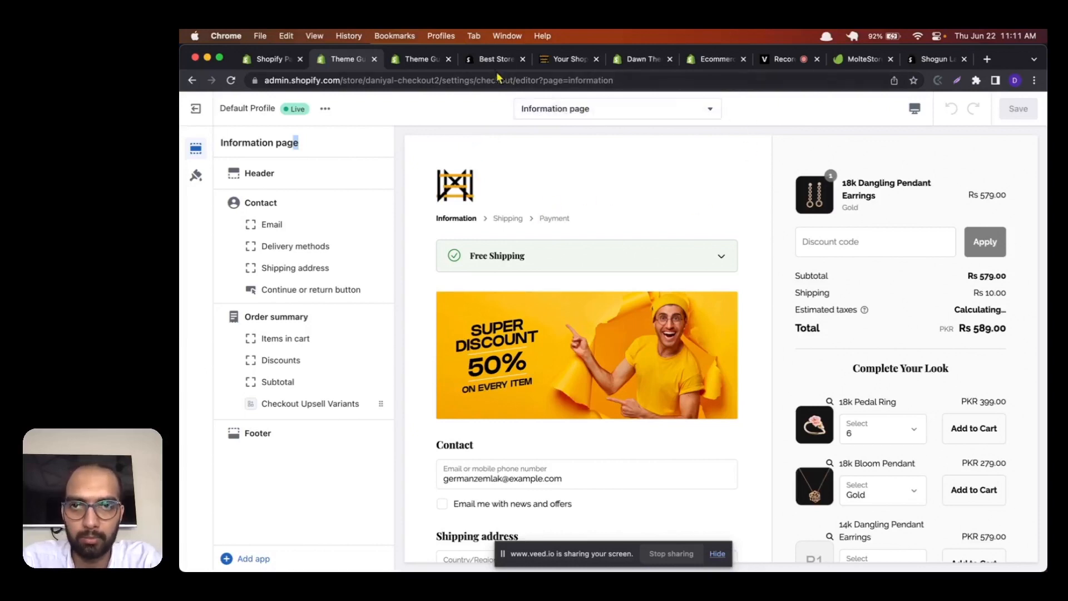
scroll(699, 146, "down", 3)
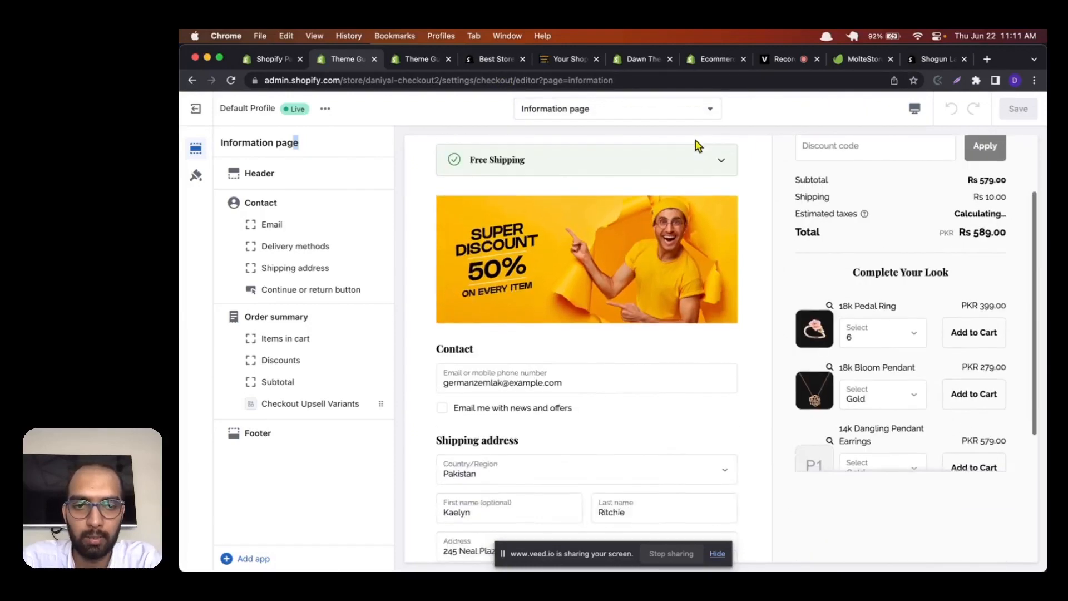
scroll(795, 303, "up", 3)
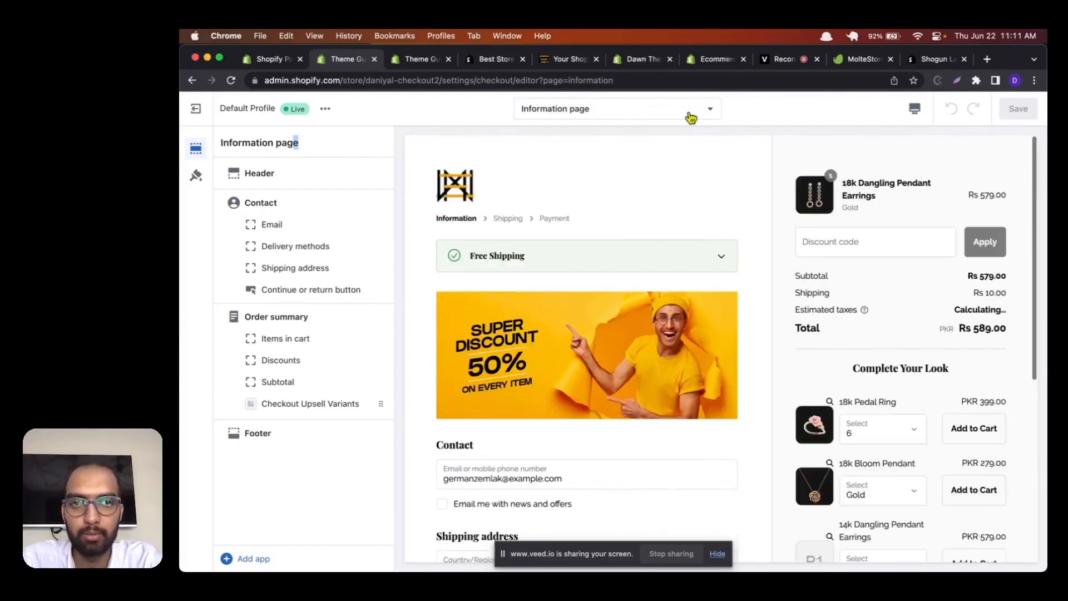
Step: Search the Shopify App Store for "dynamic checkout cust" and open the Dynamic Checkout Customizer listing
left_click(933, 61)
left_click(567, 115)
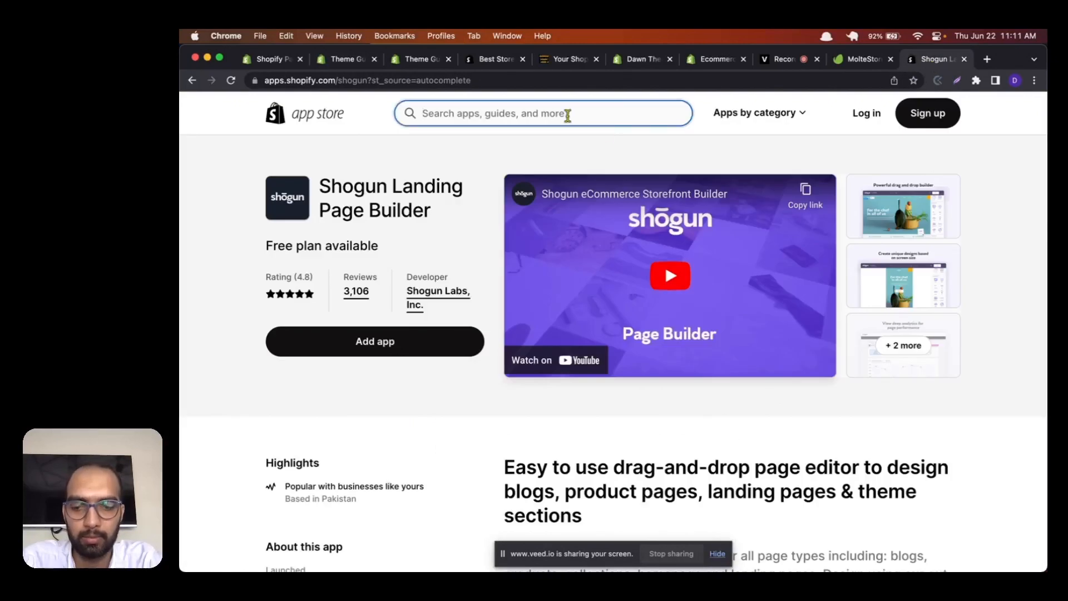
type("dynamic che")
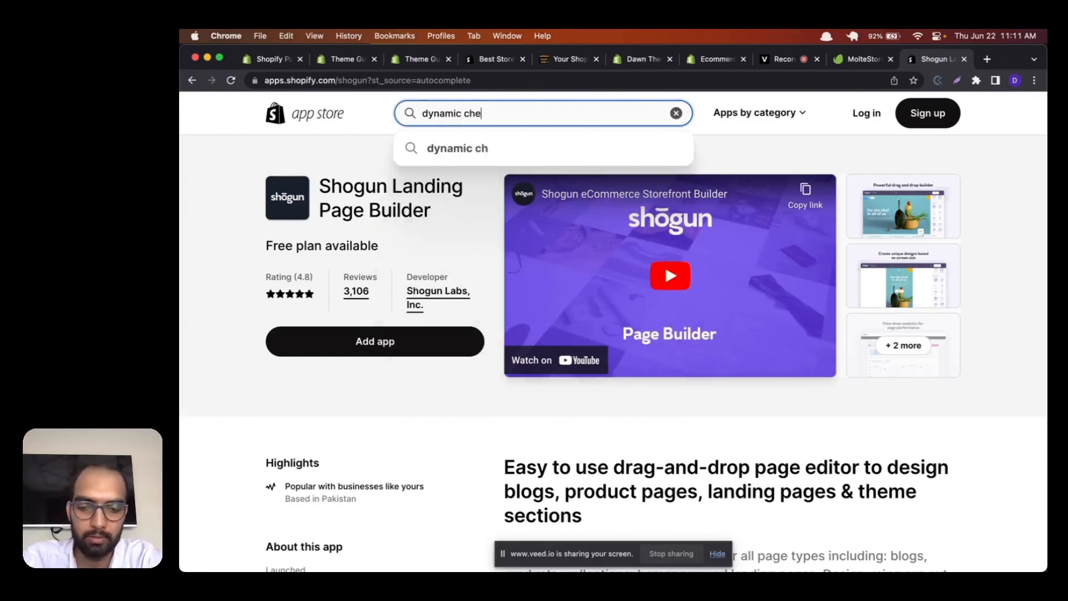
type("ckout cus")
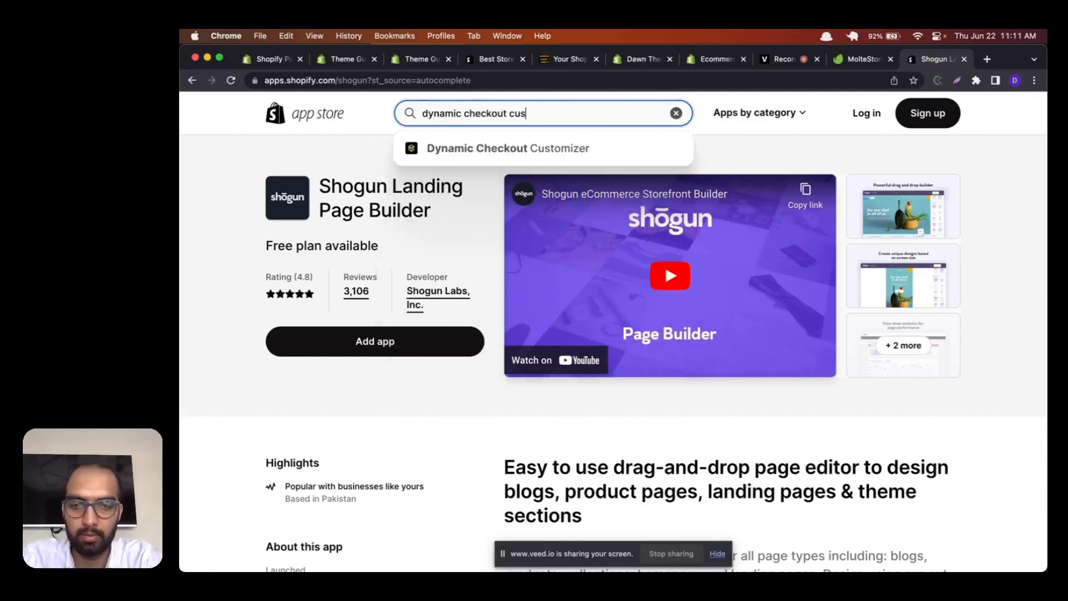
type("t")
left_click(544, 149)
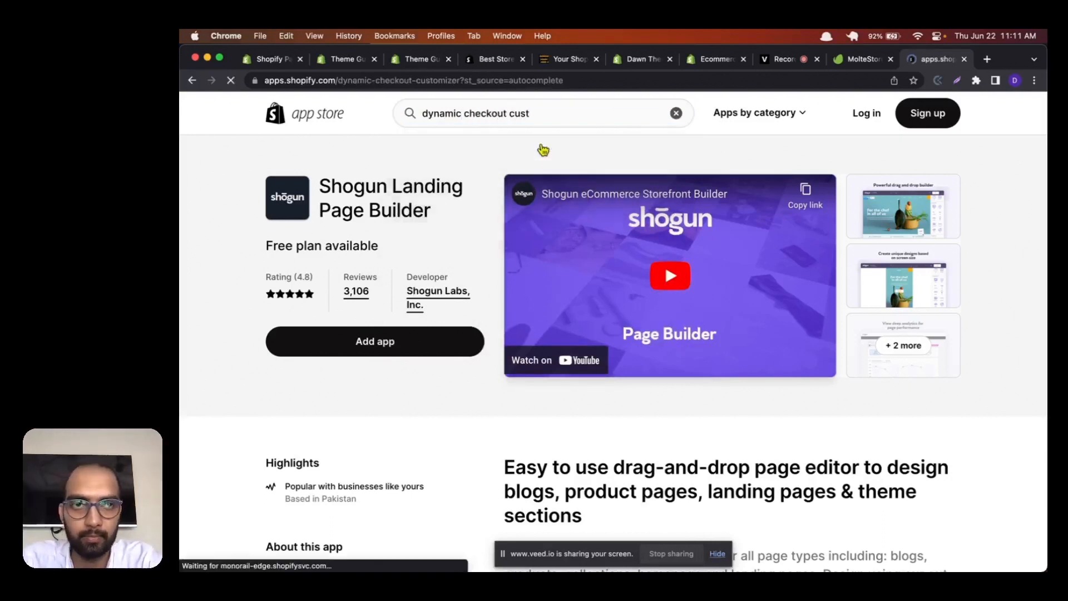
Step: View the four customization images in the Dynamic Checkout Customizer listing's gallery and close the gallery
left_click(853, 261)
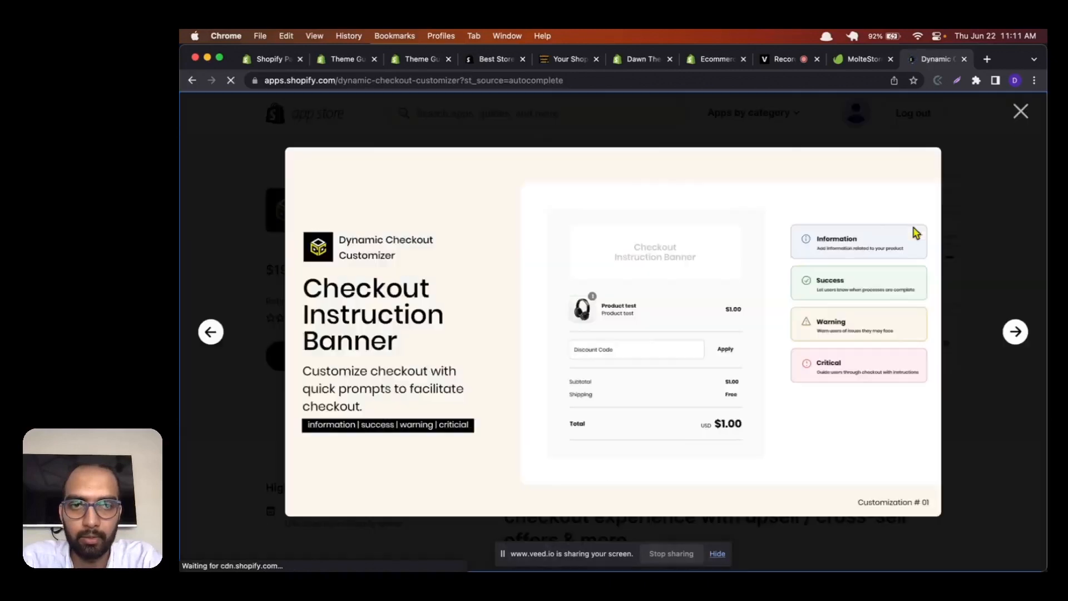
key("Right")
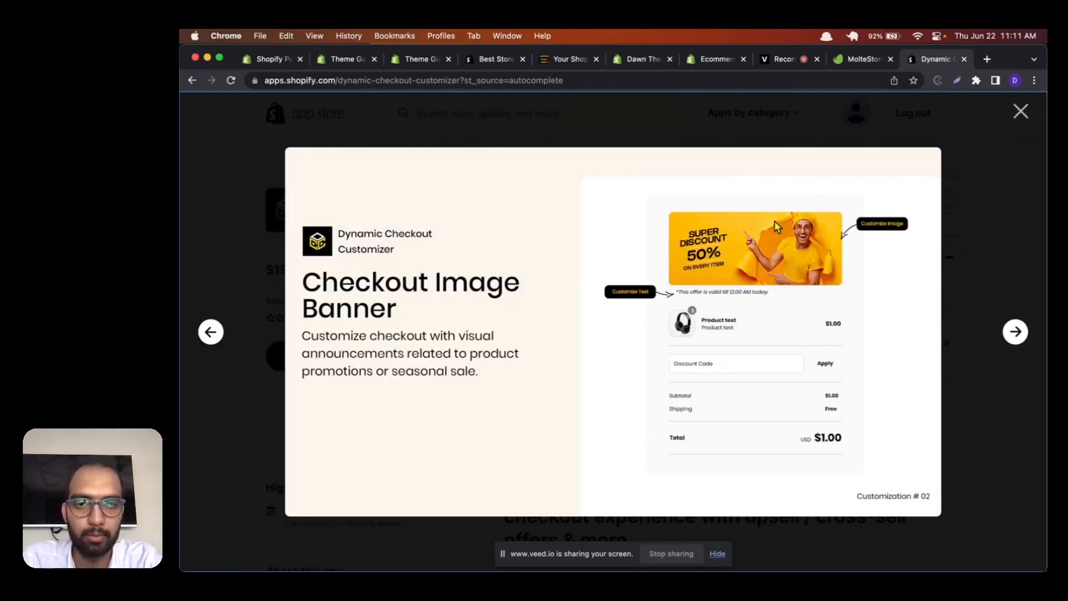
key("Right")
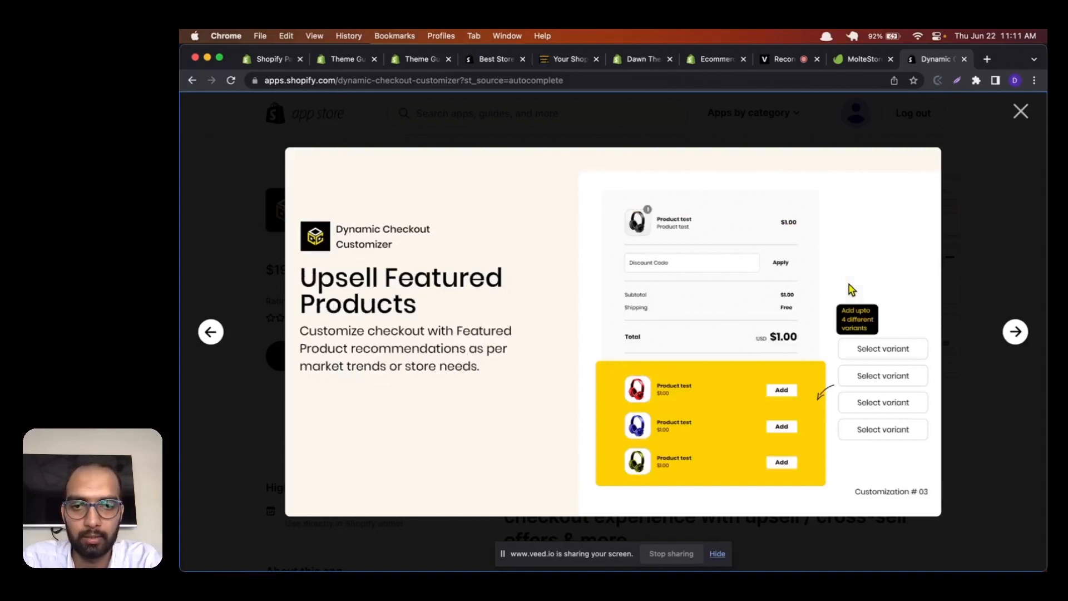
key("Right")
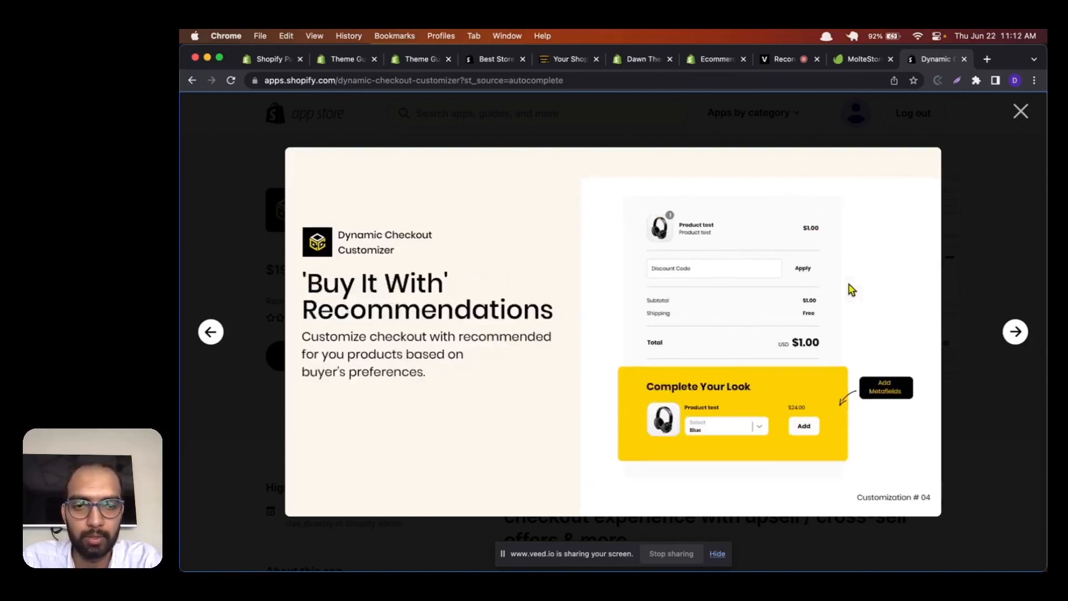
left_click(1021, 110)
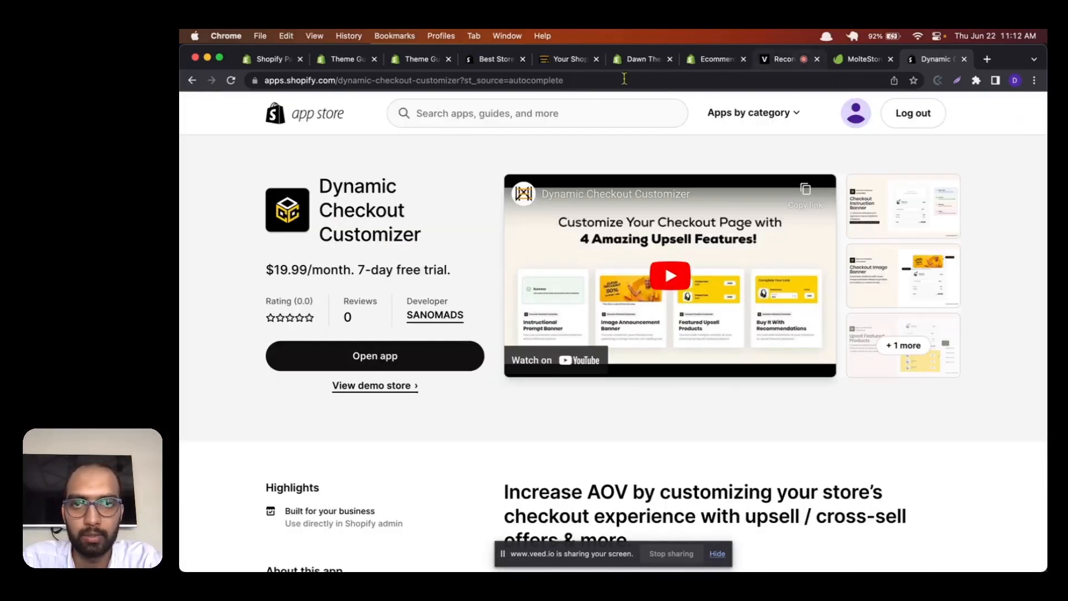
Step: Go back to the checkout editor and inspect the Complete Your Look products, Free Shipping notice and discount banner in the preview
left_click(418, 58)
left_click(344, 59)
scroll(813, 324, "down", 3)
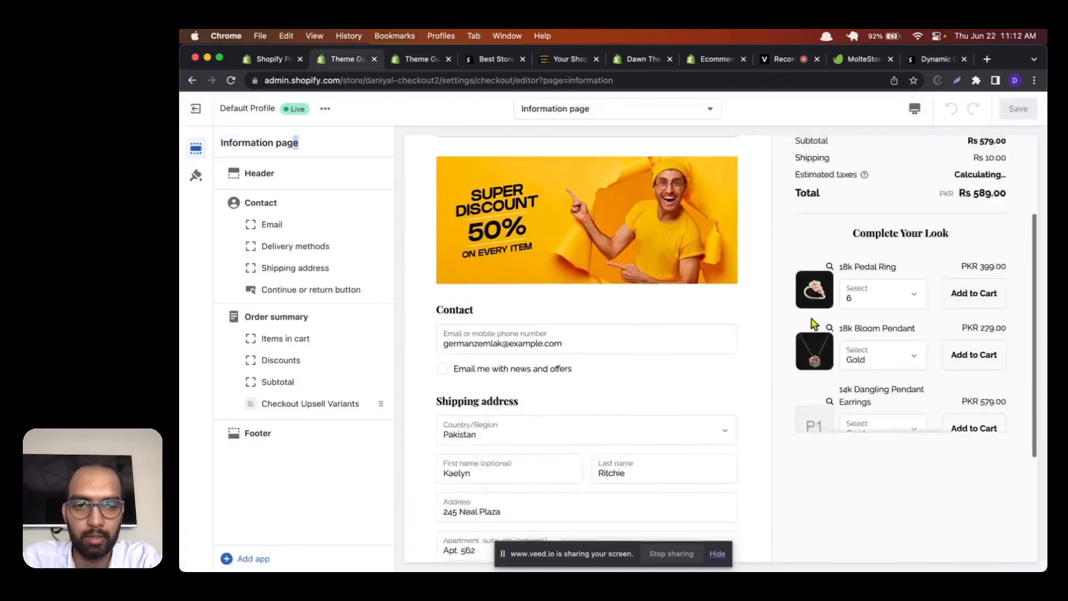
scroll(814, 324, "down", 3)
scroll(812, 312, "up", 5)
scroll(840, 388, "down", 2)
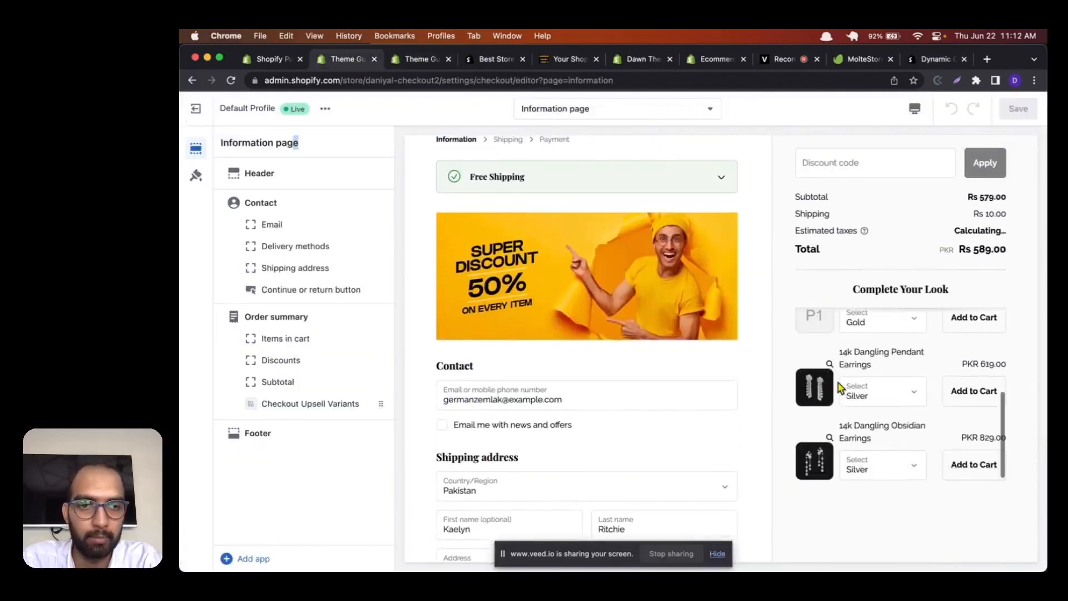
scroll(840, 388, "up", 3)
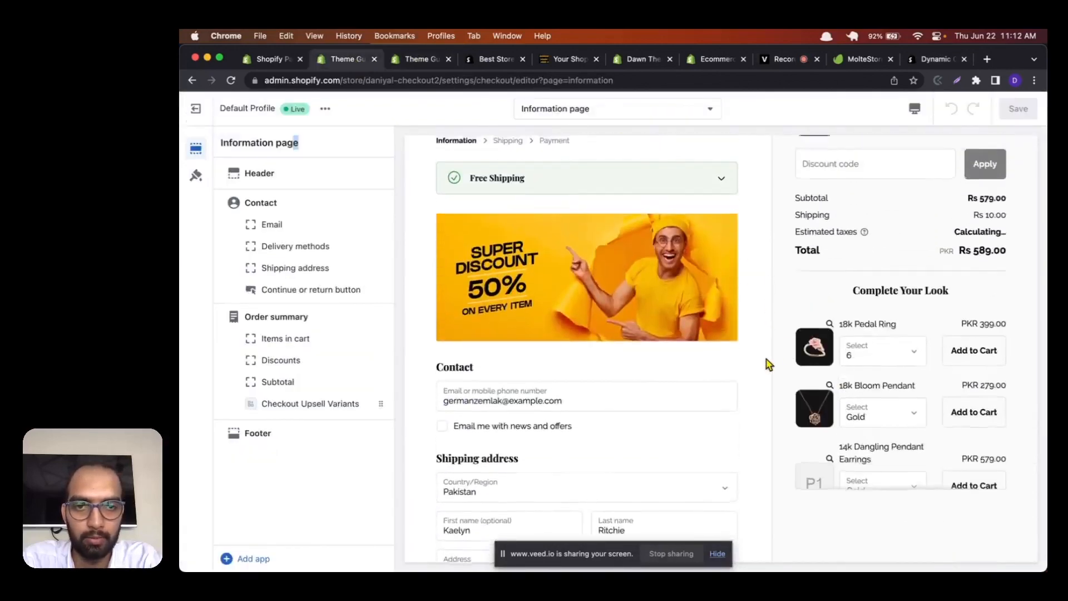
scroll(767, 362, "down", 5)
scroll(487, 266, "up", 5)
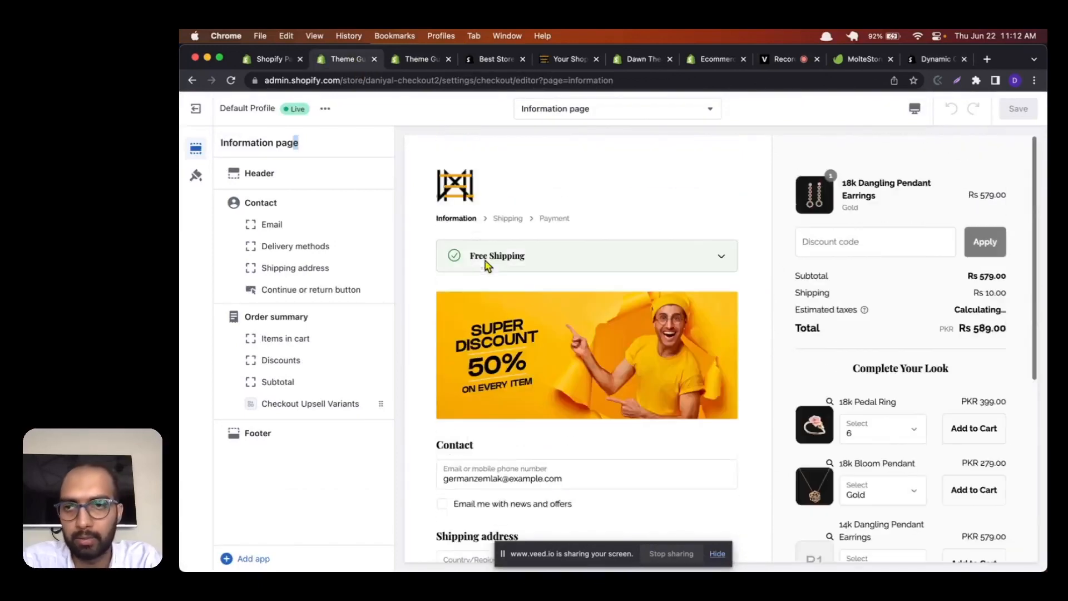
Step: Leave the checkout editor and settings, go to the Online Store's themes and open the current Dawn theme for customization
left_click(198, 109)
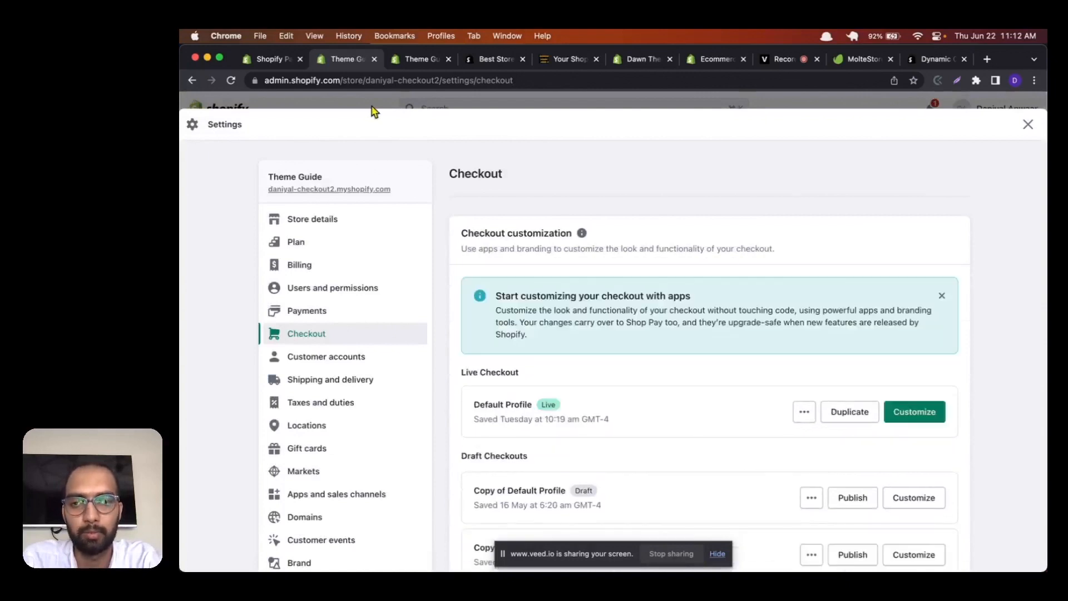
left_click(367, 105)
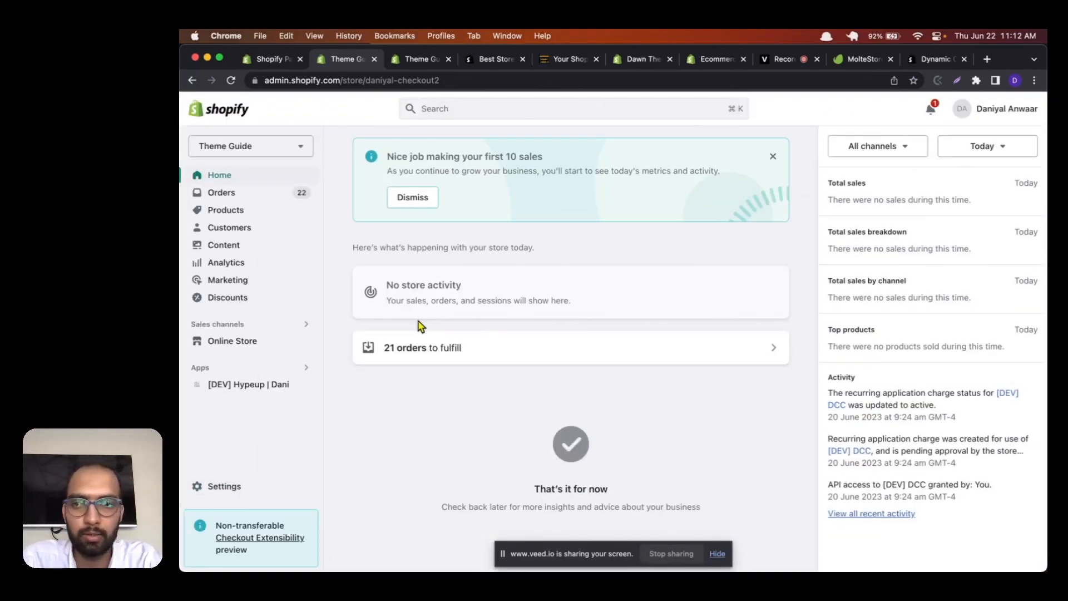
left_click(246, 340)
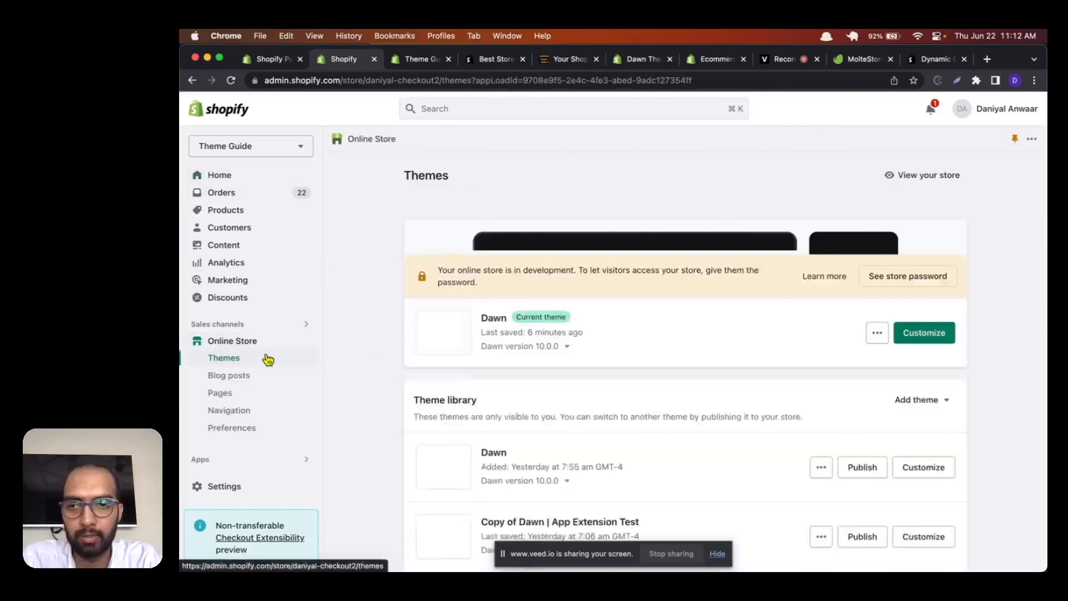
scroll(408, 423, "down", 3)
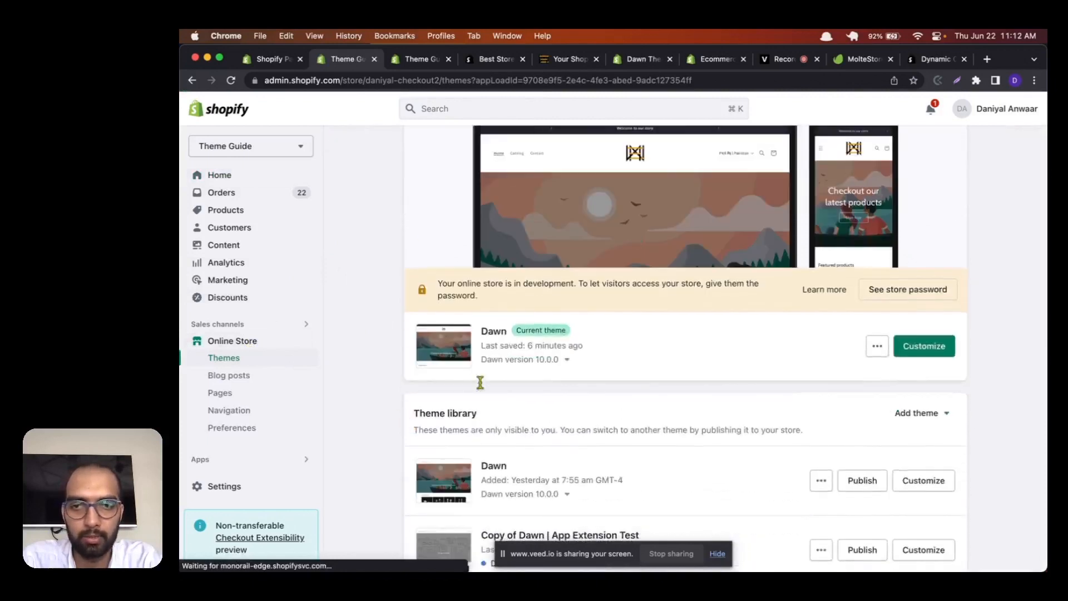
scroll(480, 382, "down", 2)
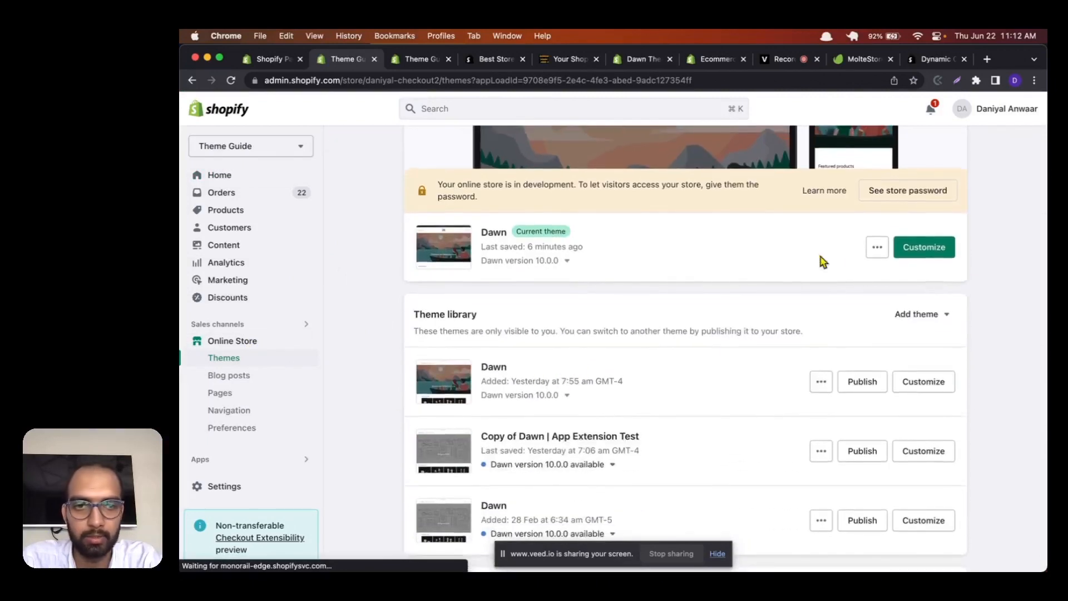
left_click(923, 247)
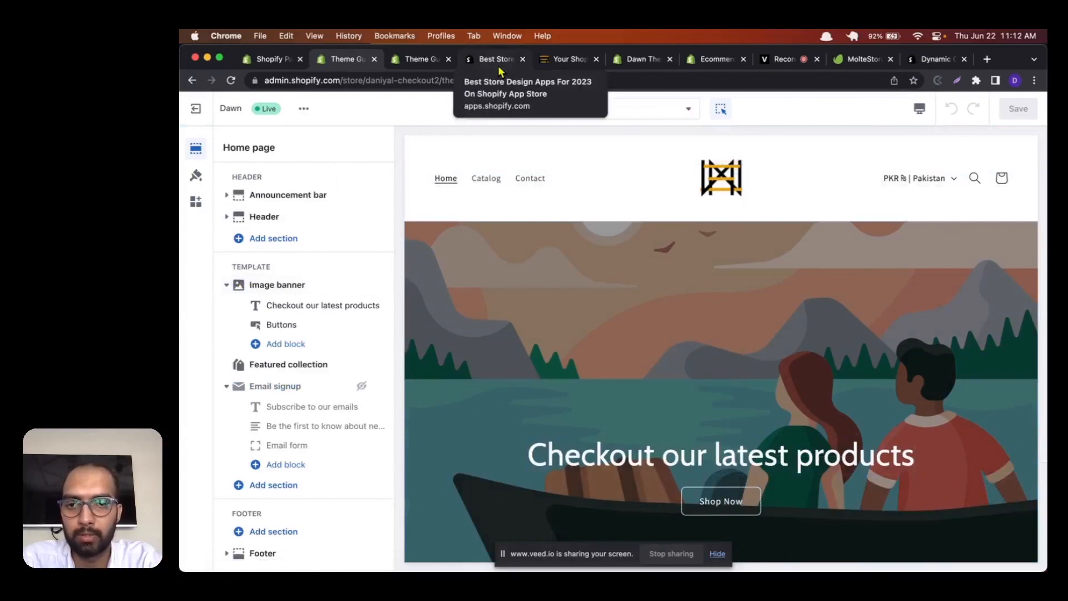
Step: Look over the Dawn home page preview and return to the recommended apps in the App Store's Store design category
scroll(565, 353, "down", 8)
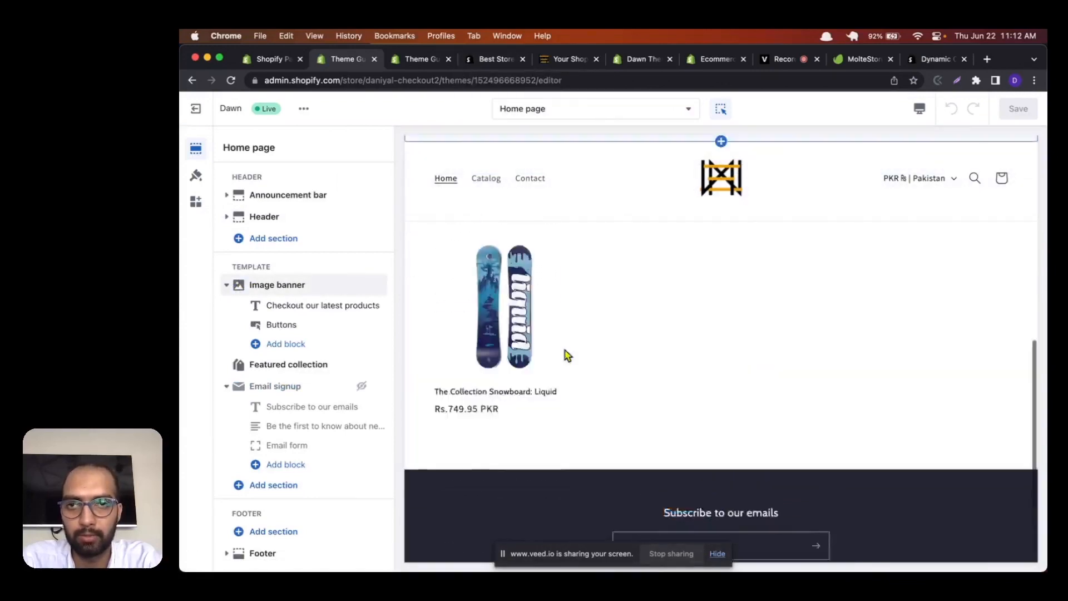
scroll(565, 352, "up", 8)
left_click(497, 62)
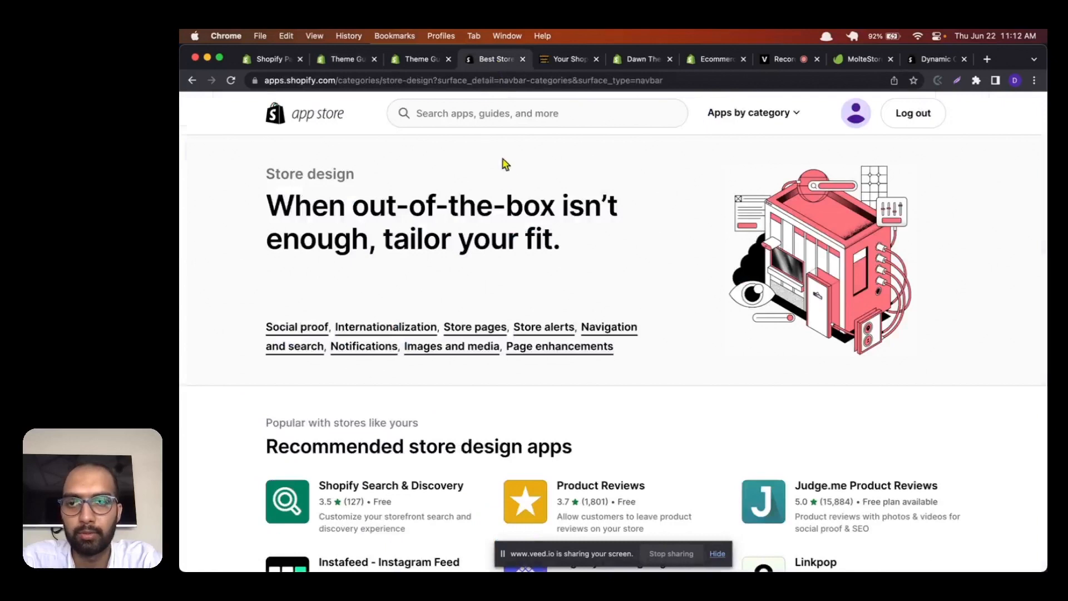
scroll(506, 170, "down", 4)
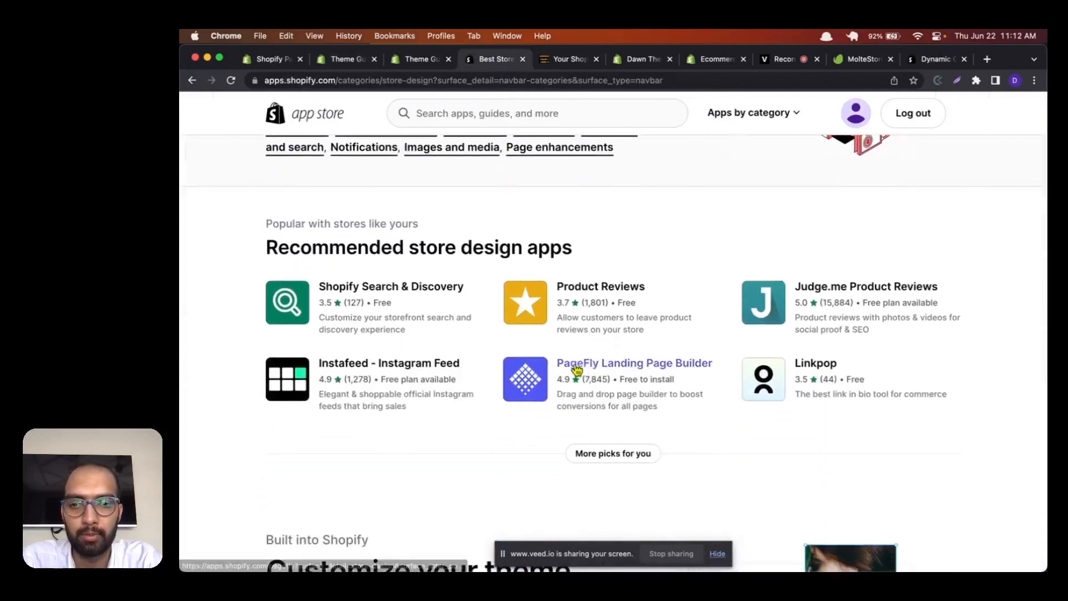
Step: Open the PageFly Landing Page Builder listing from the recommended store design apps and read its overview and highlights
left_click(577, 366)
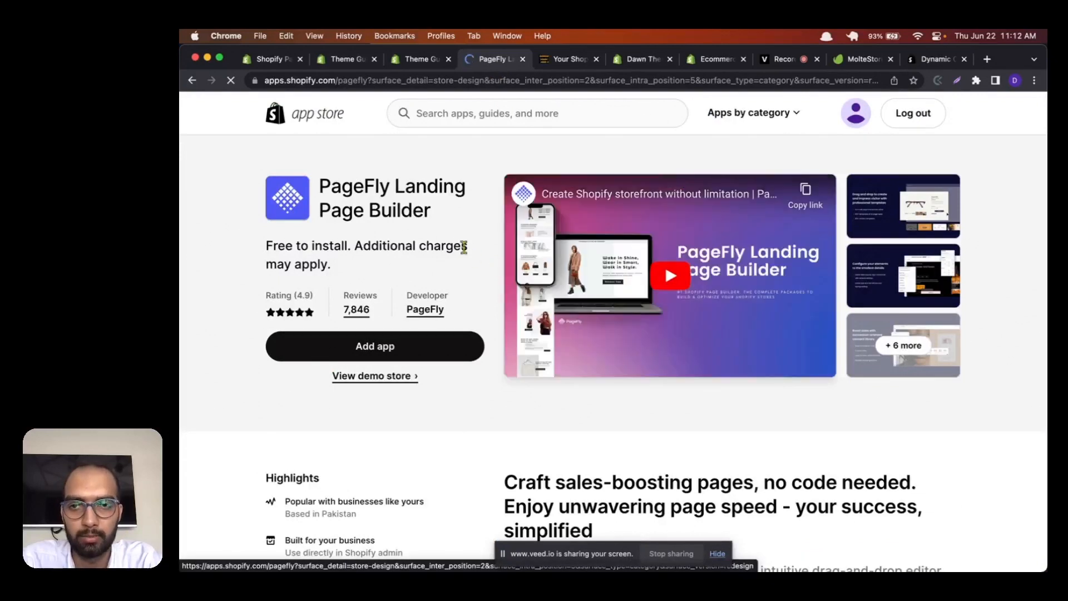
double_click(463, 247)
scroll(460, 245, "down", 4)
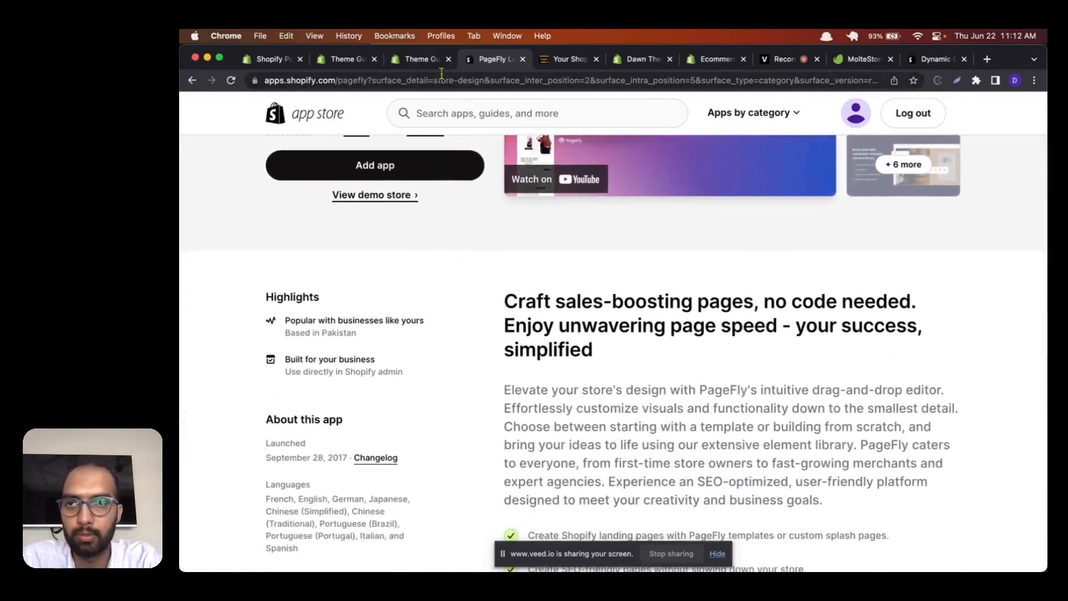
Step: Return to the Dawn theme editor and exit it to the Online Store's Themes page
left_click(434, 60)
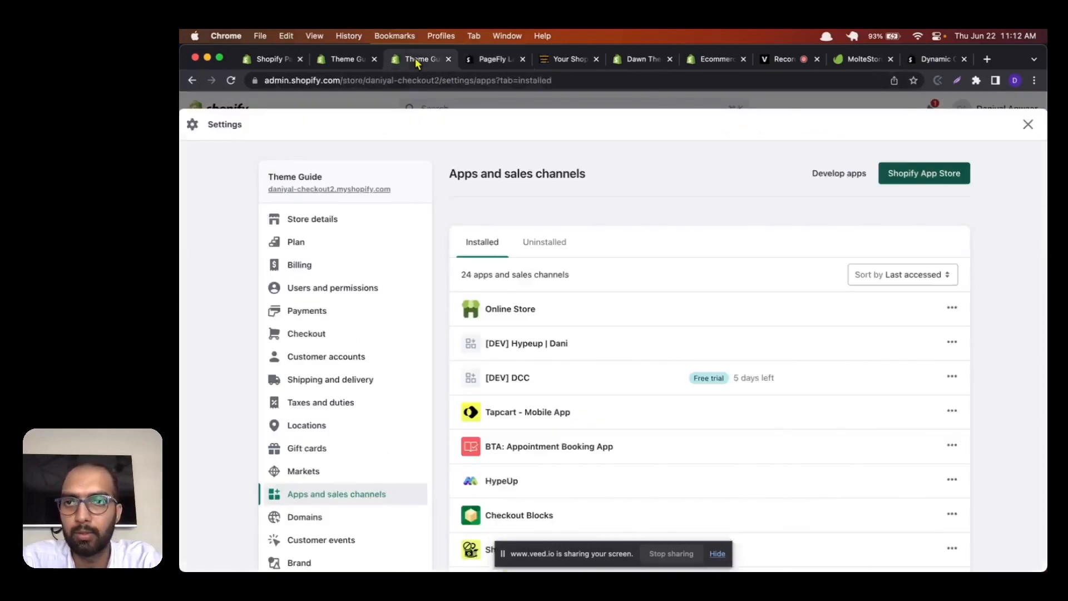
left_click(349, 62)
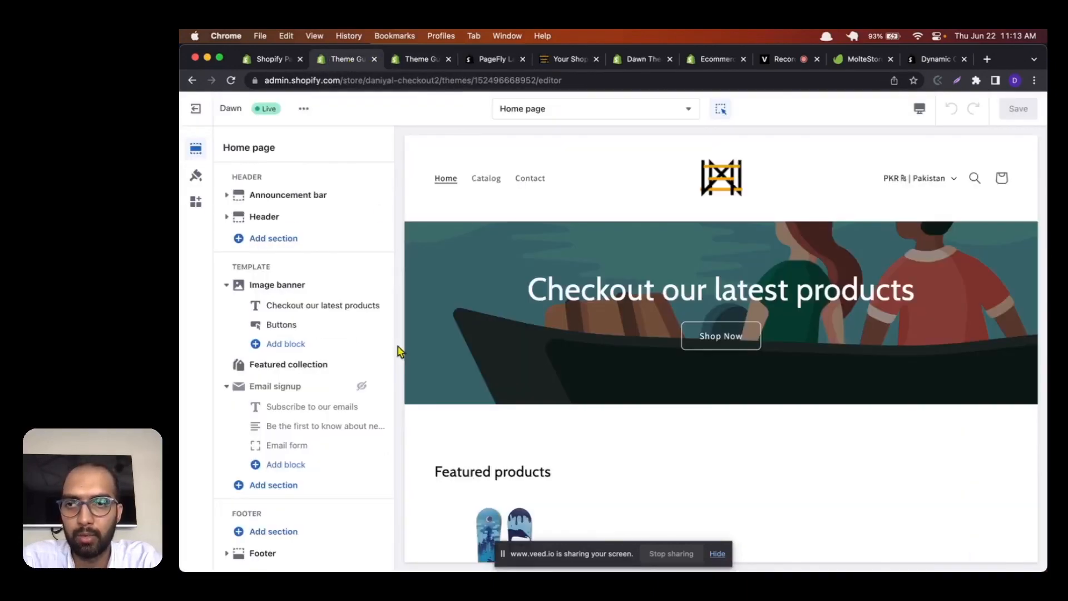
left_click(196, 108)
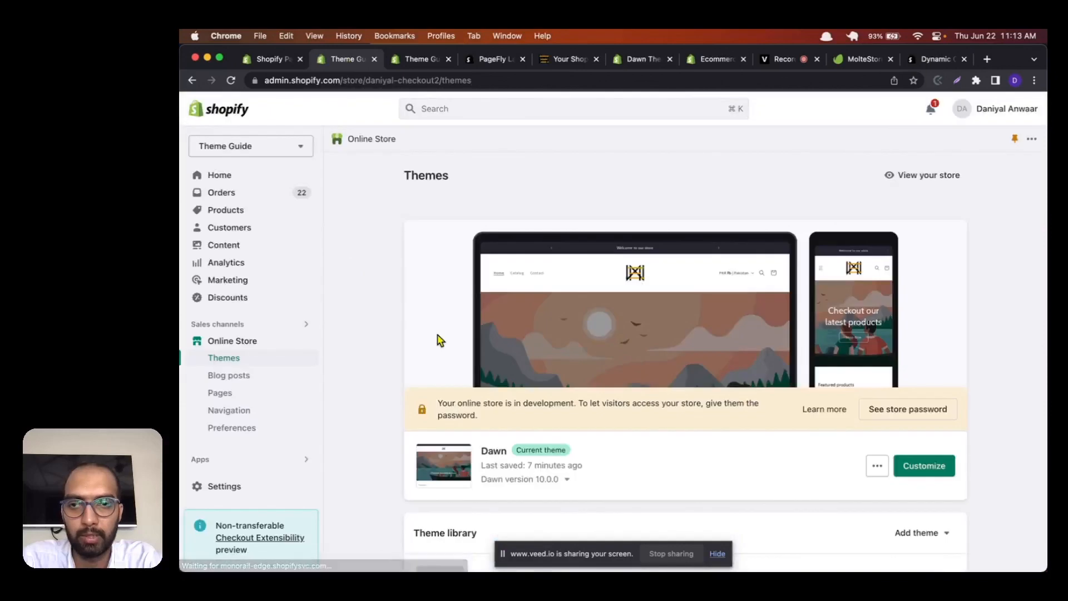
Step: Review the current Dawn theme's save details, the theme library's publishing note and its themes, and the popular free themes
scroll(440, 340, "down", 3)
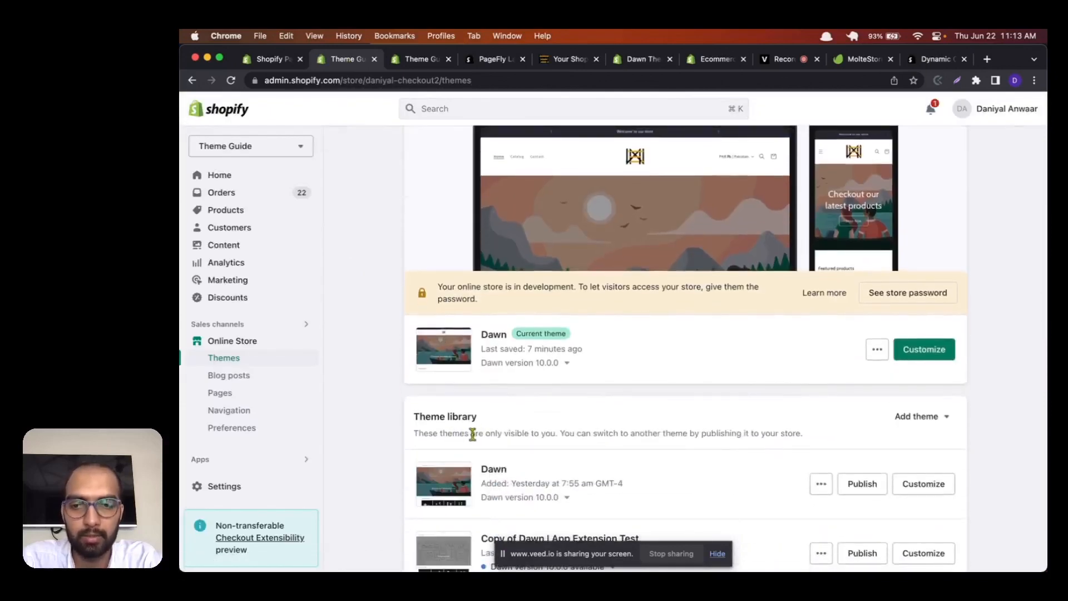
left_click_drag(766, 432, 612, 433)
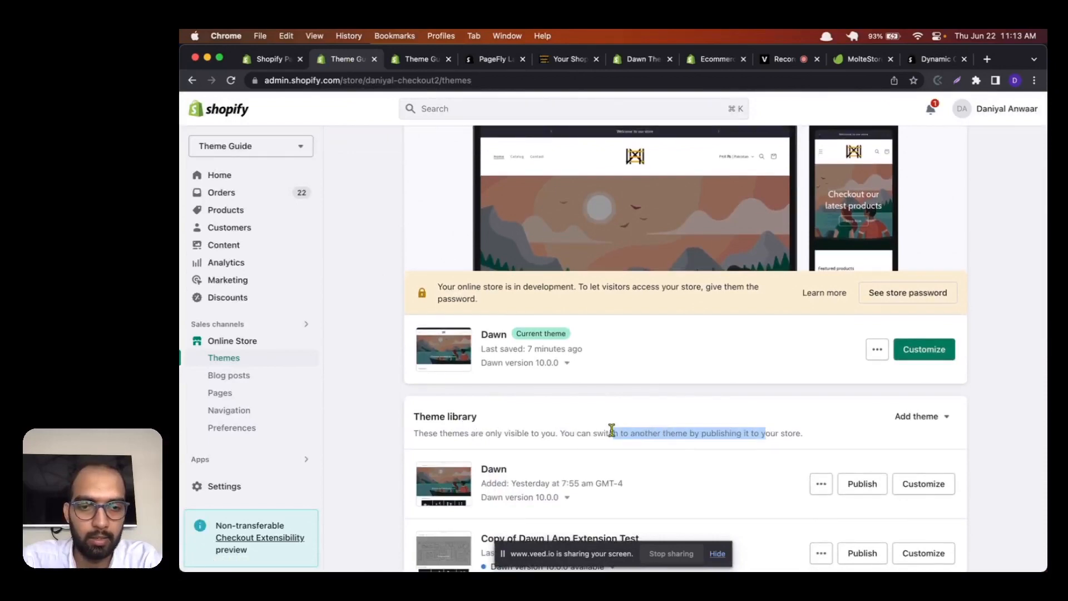
scroll(612, 430, "down", 2)
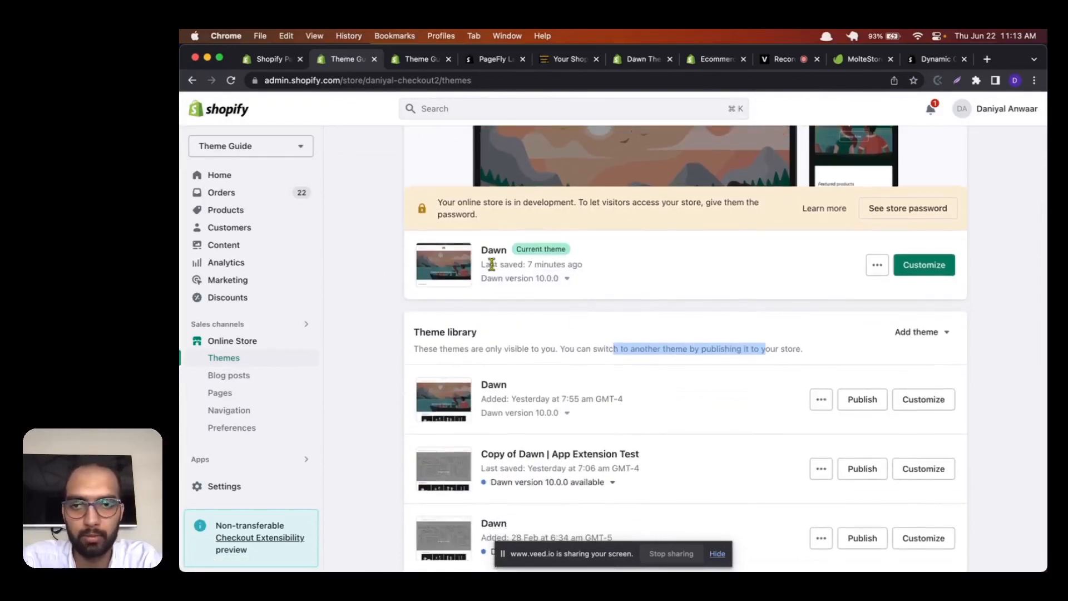
left_click_drag(492, 264, 589, 277)
scroll(530, 260, "up", 4)
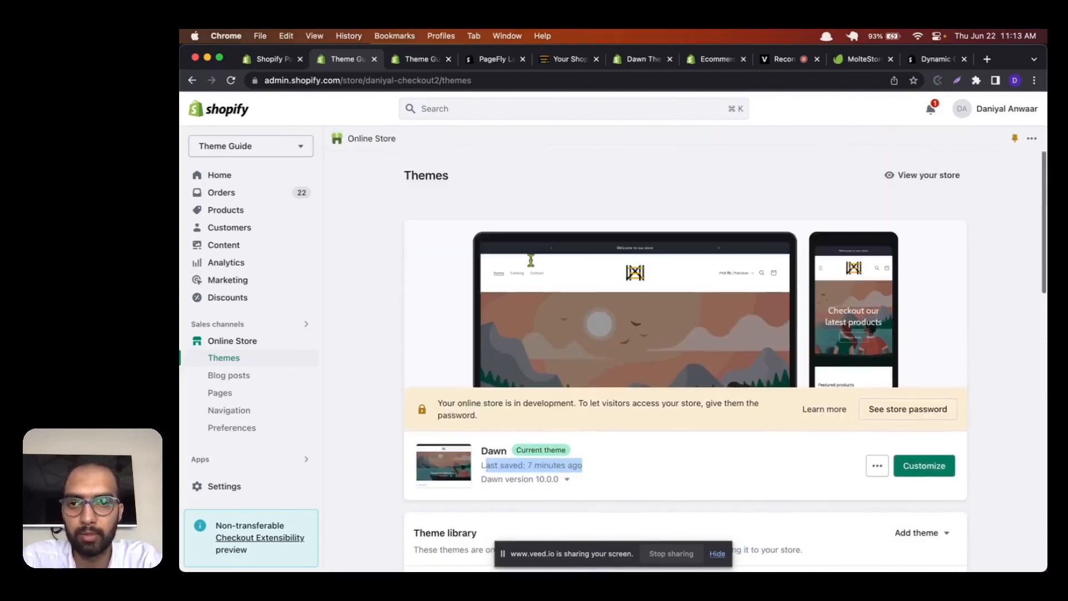
scroll(530, 259, "down", 8)
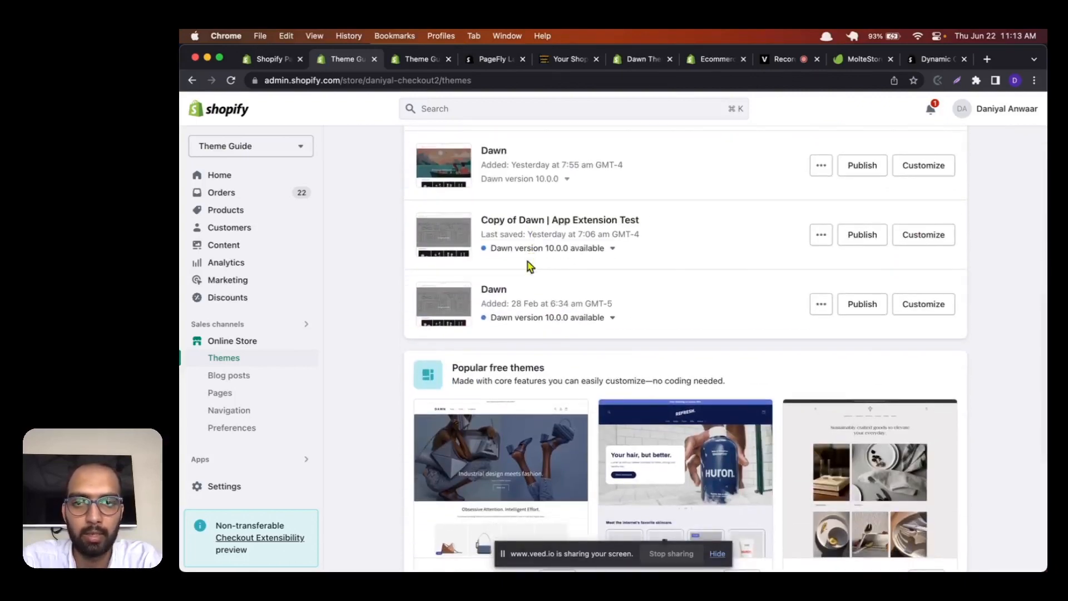